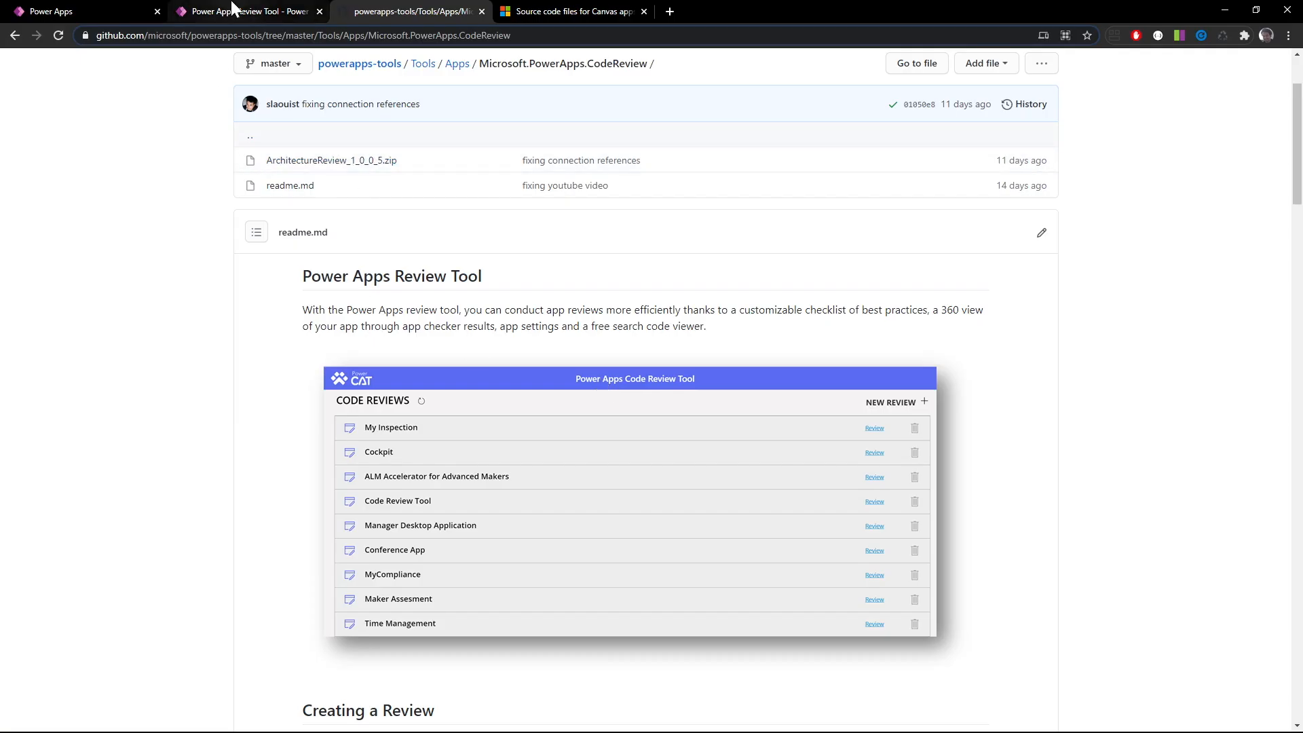
Start a new code review named Conference App with ConferenceApp.msapp attached, and set its customer/team to PowerCAT
click(105, 9)
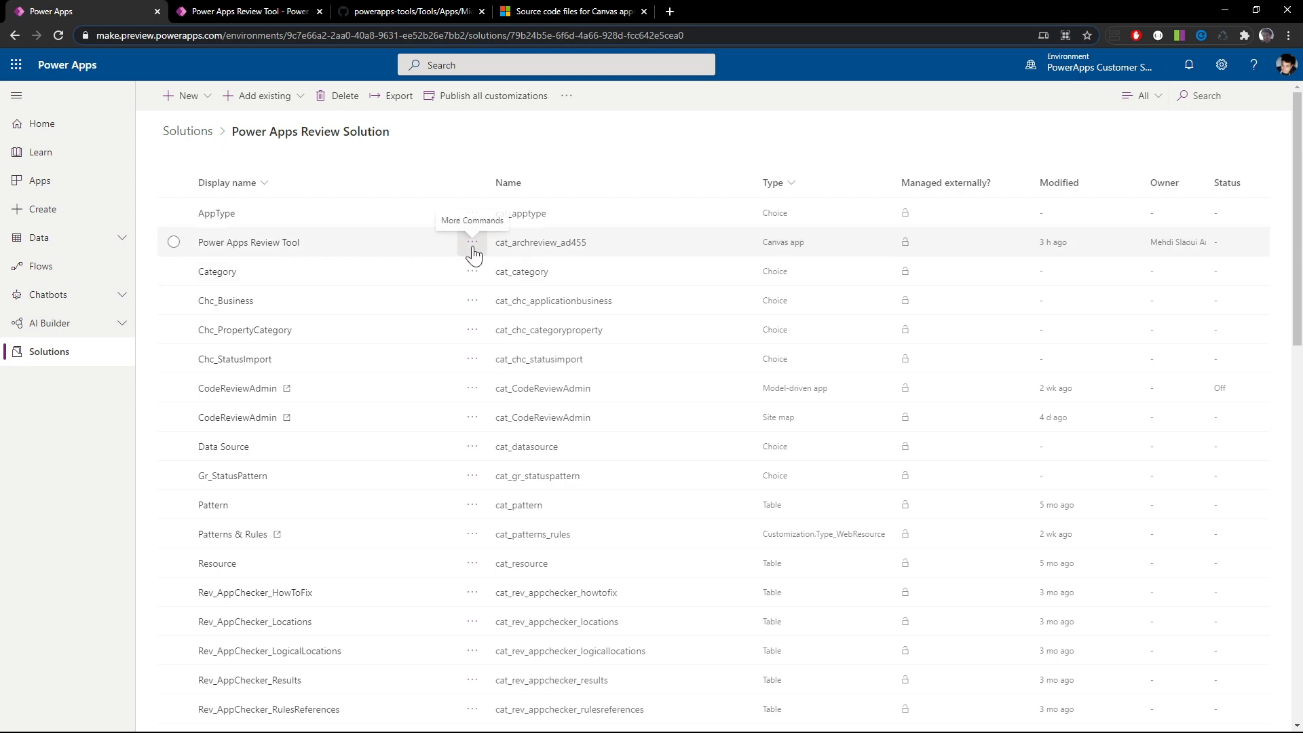
click(236, 9)
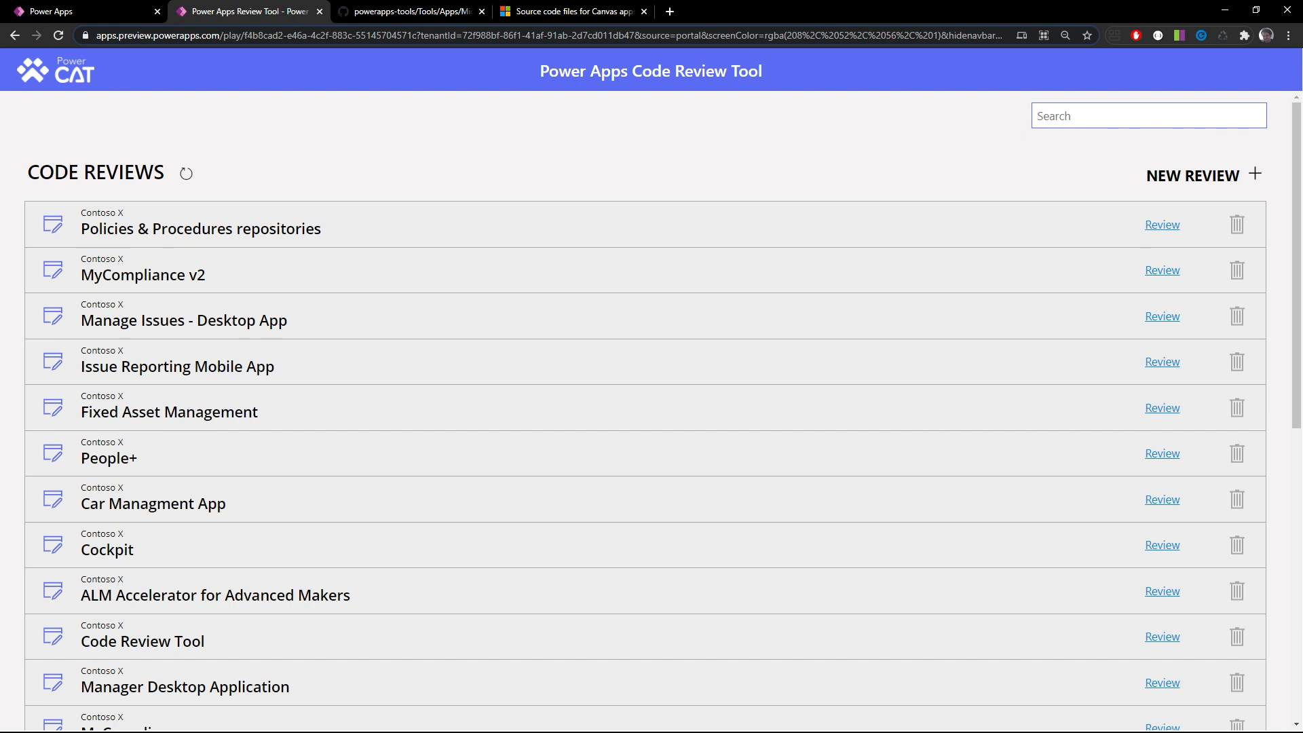
click(1193, 176)
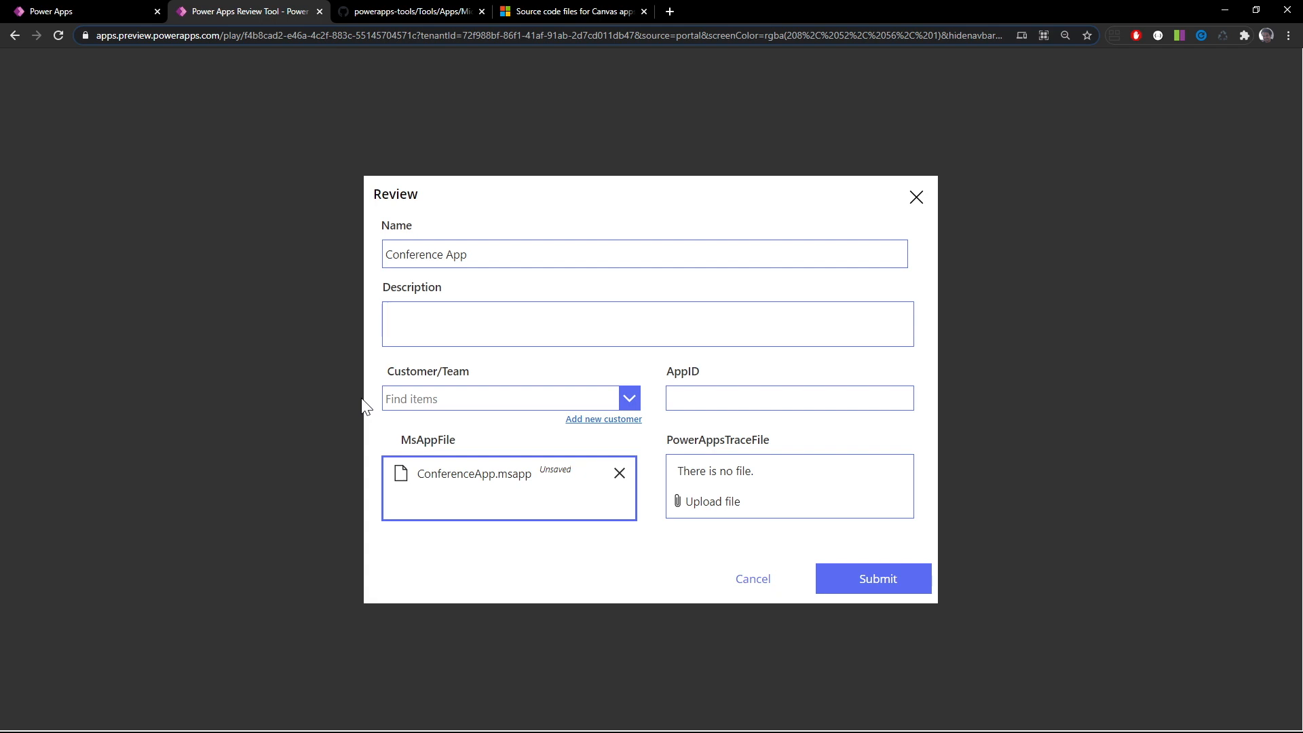
click(436, 400)
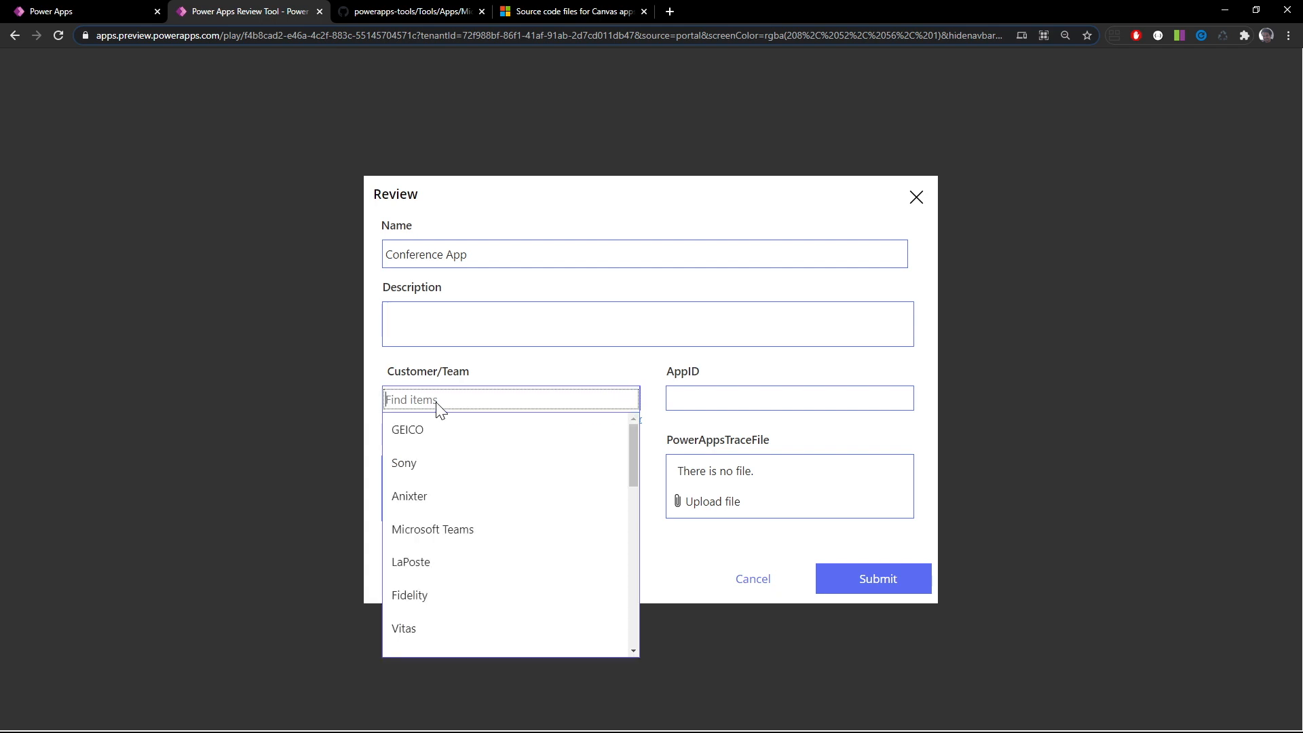
scroll(458, 526, down, 3)
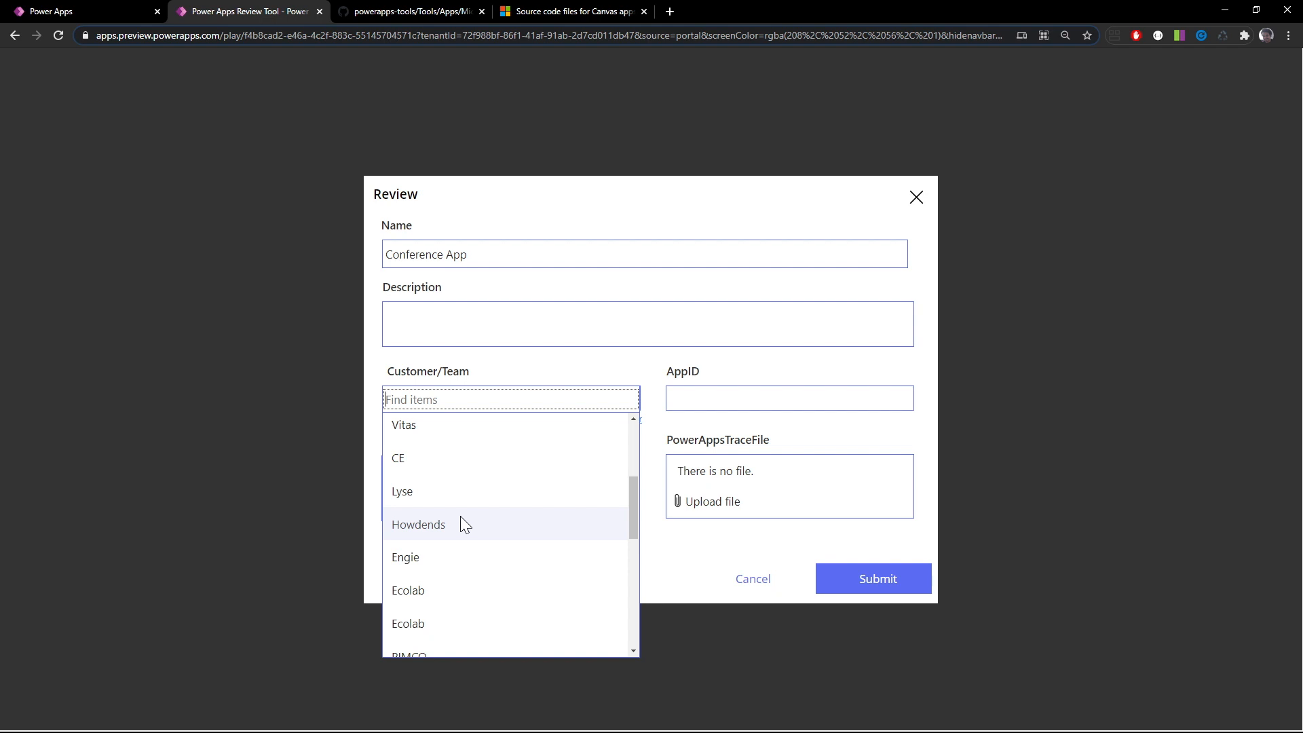
scroll(460, 517, down, 2)
click(460, 551)
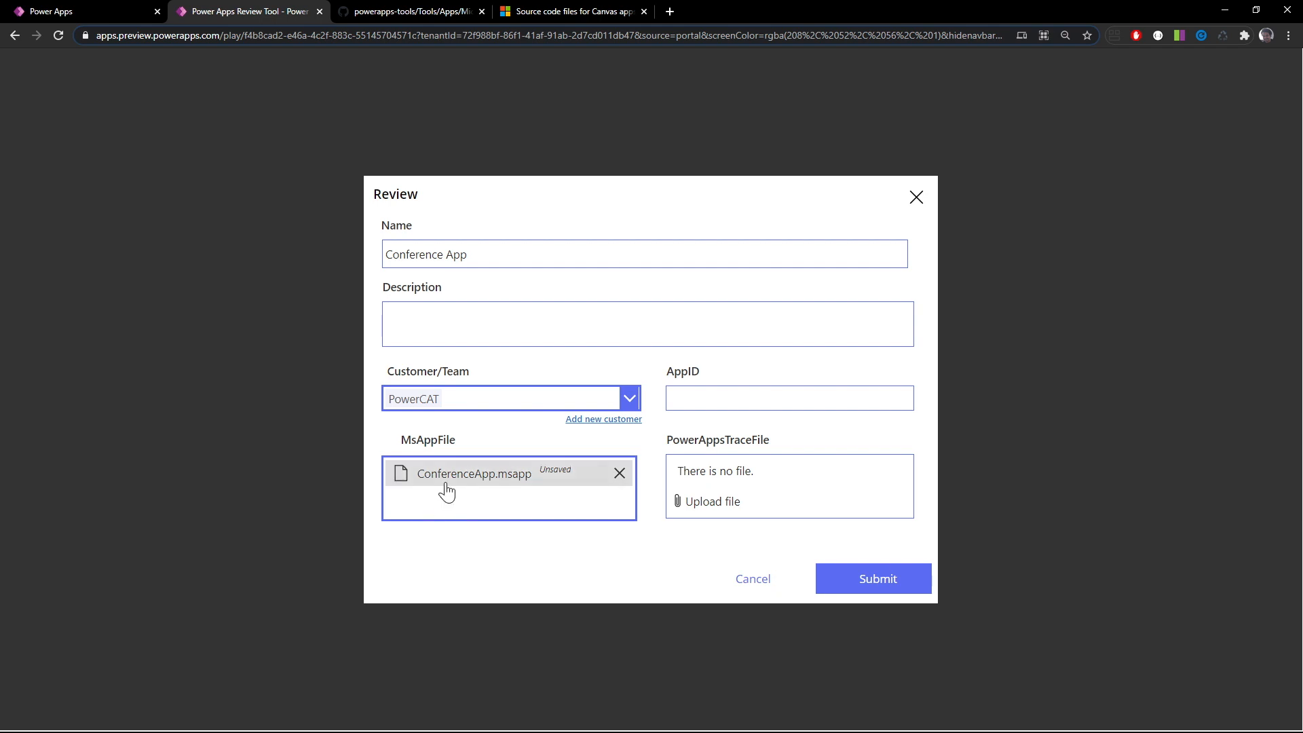
Switch to Power Apps Studio and download a copy of Conference App to the computer
key(alt+Tab)
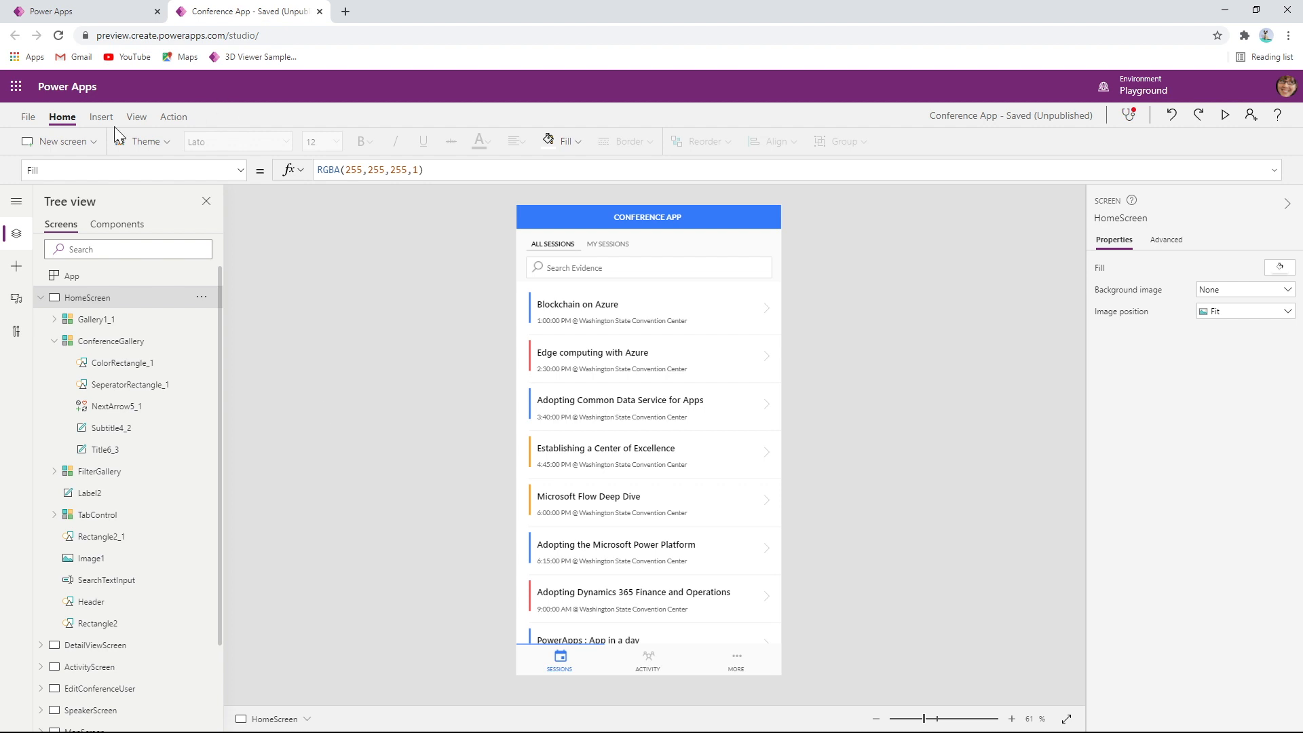
click(29, 117)
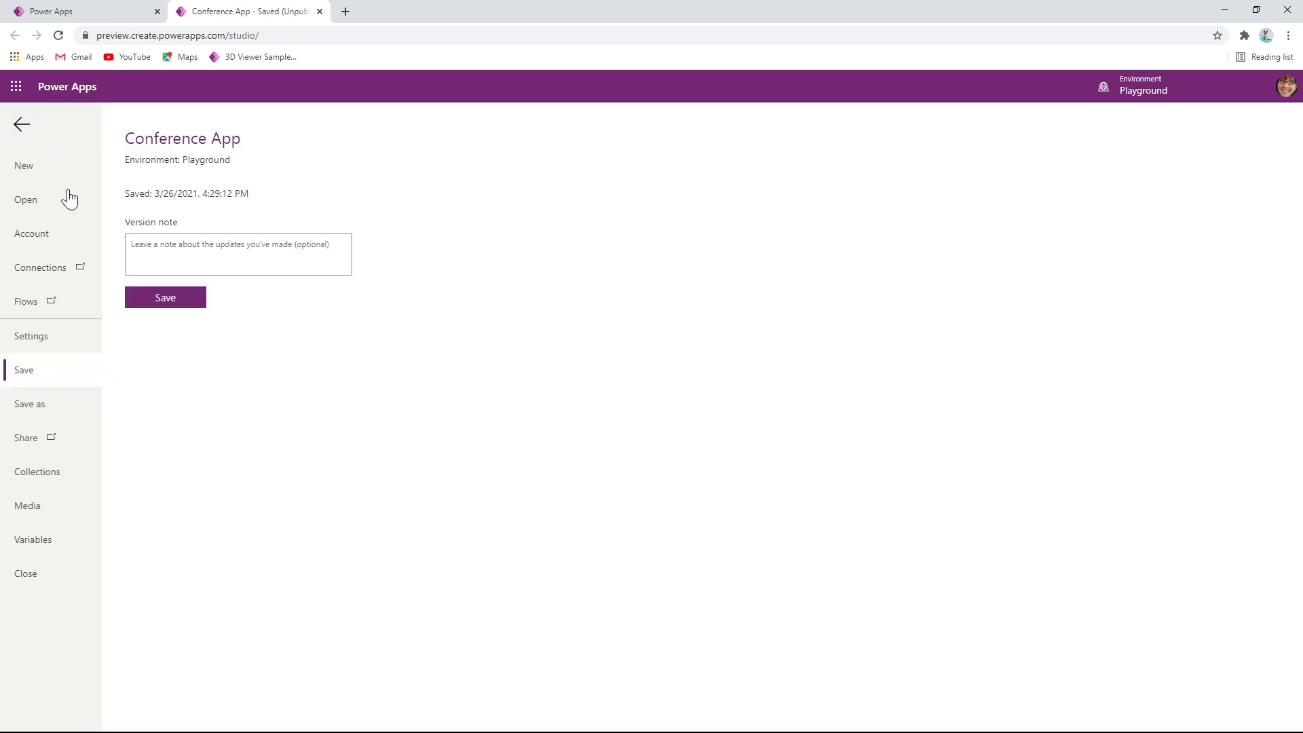
click(31, 404)
click(204, 207)
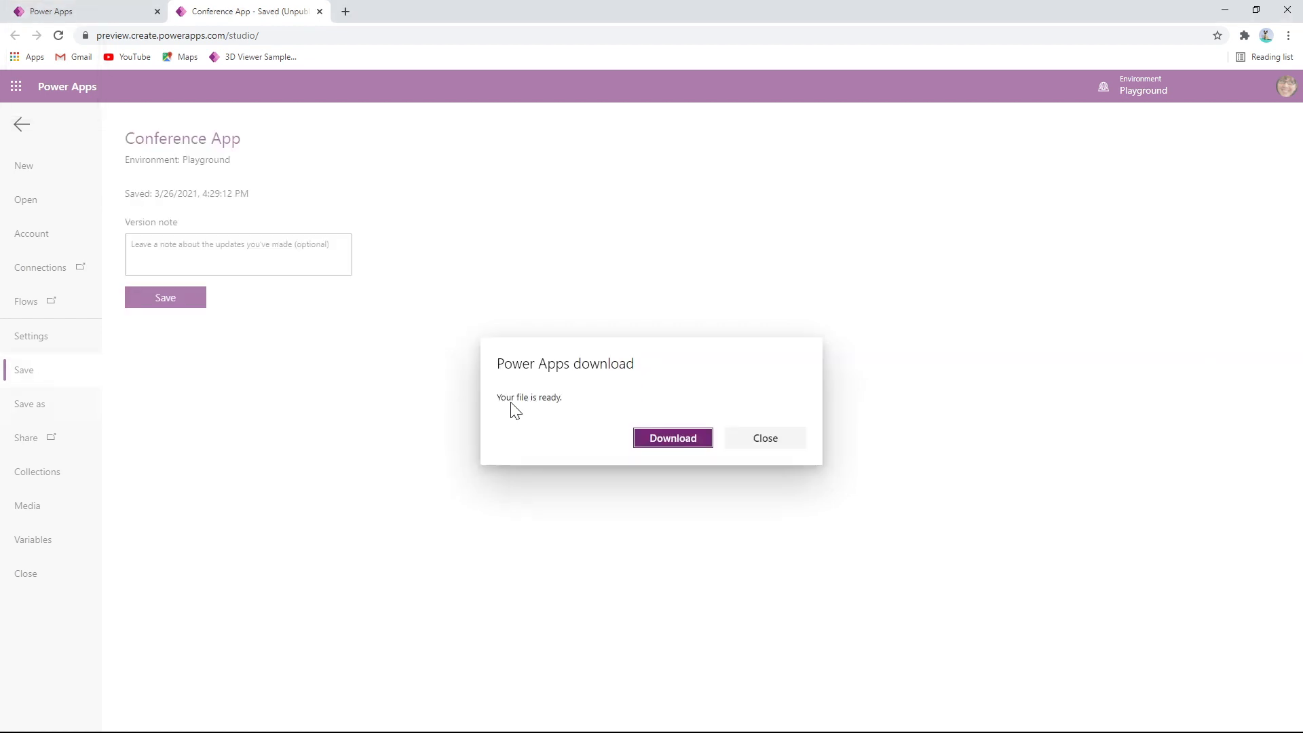
click(673, 452)
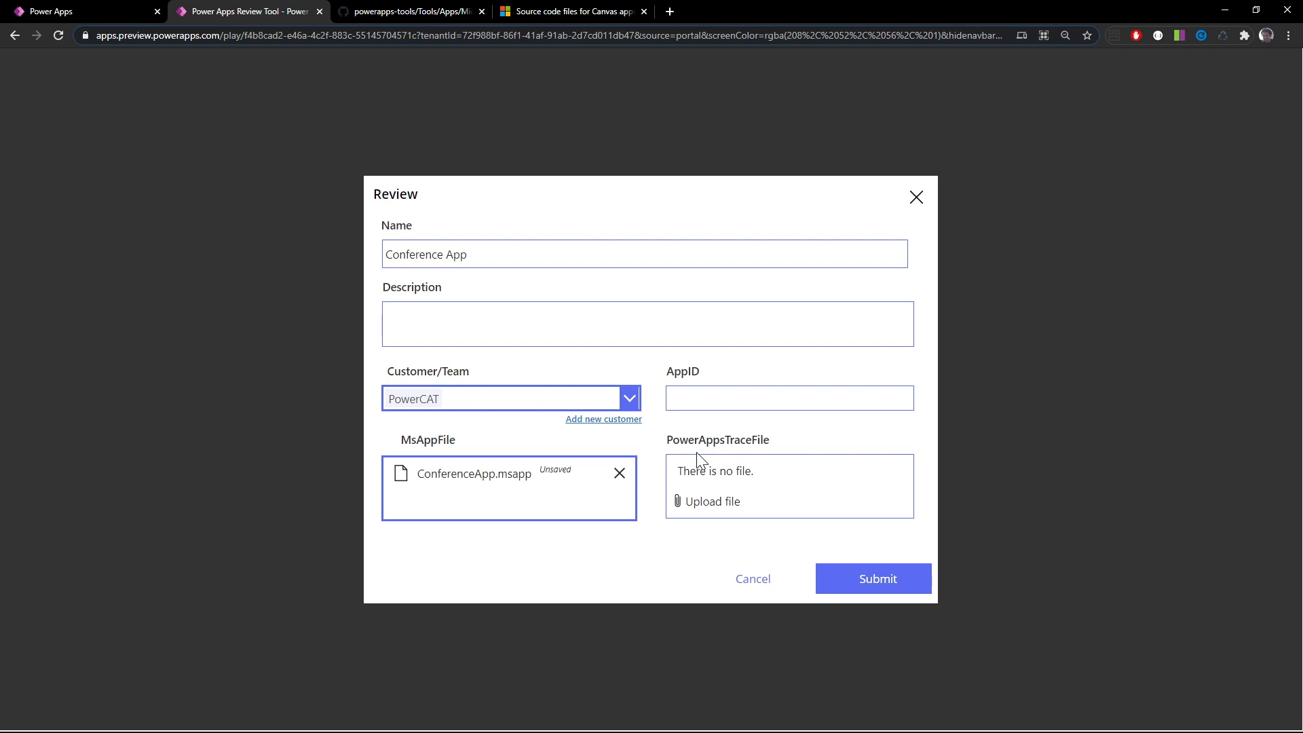
Back in the review form, attach PowerAppsTraceEvents (2).json as the Power Apps trace file and submit the review
click(720, 502)
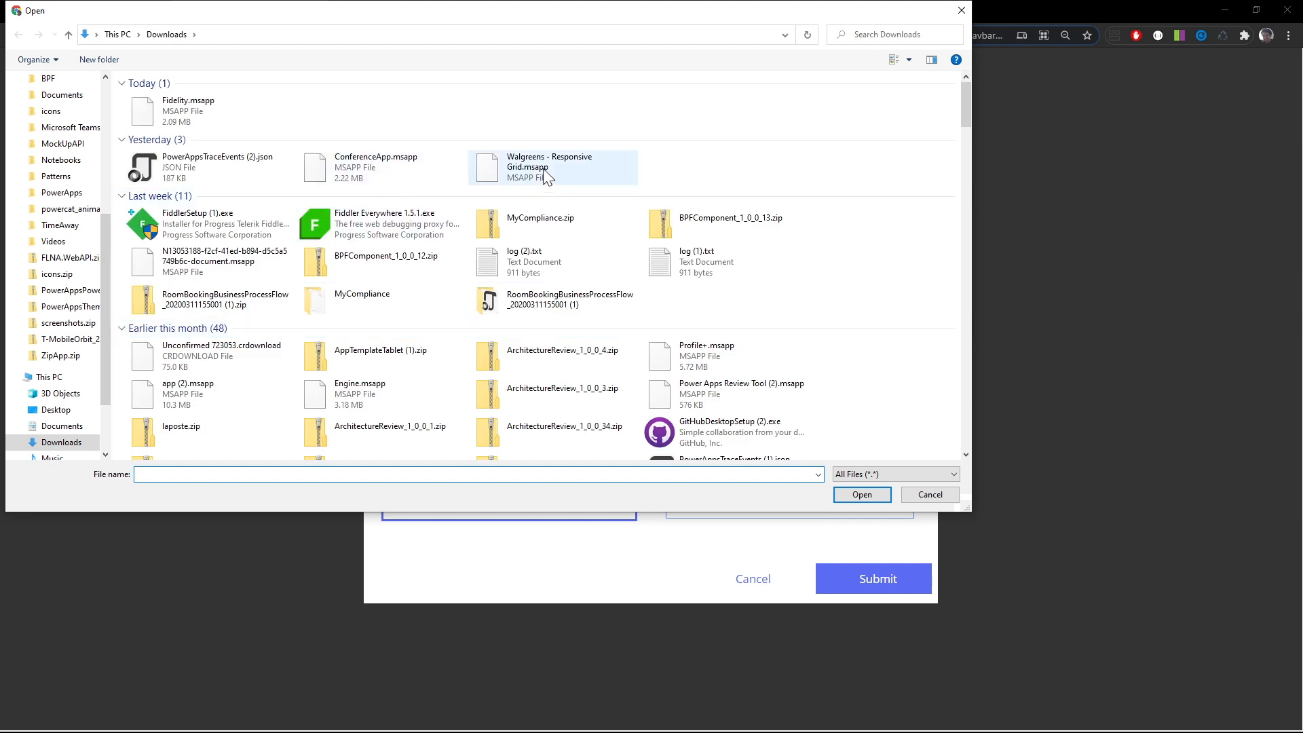
double_click(208, 169)
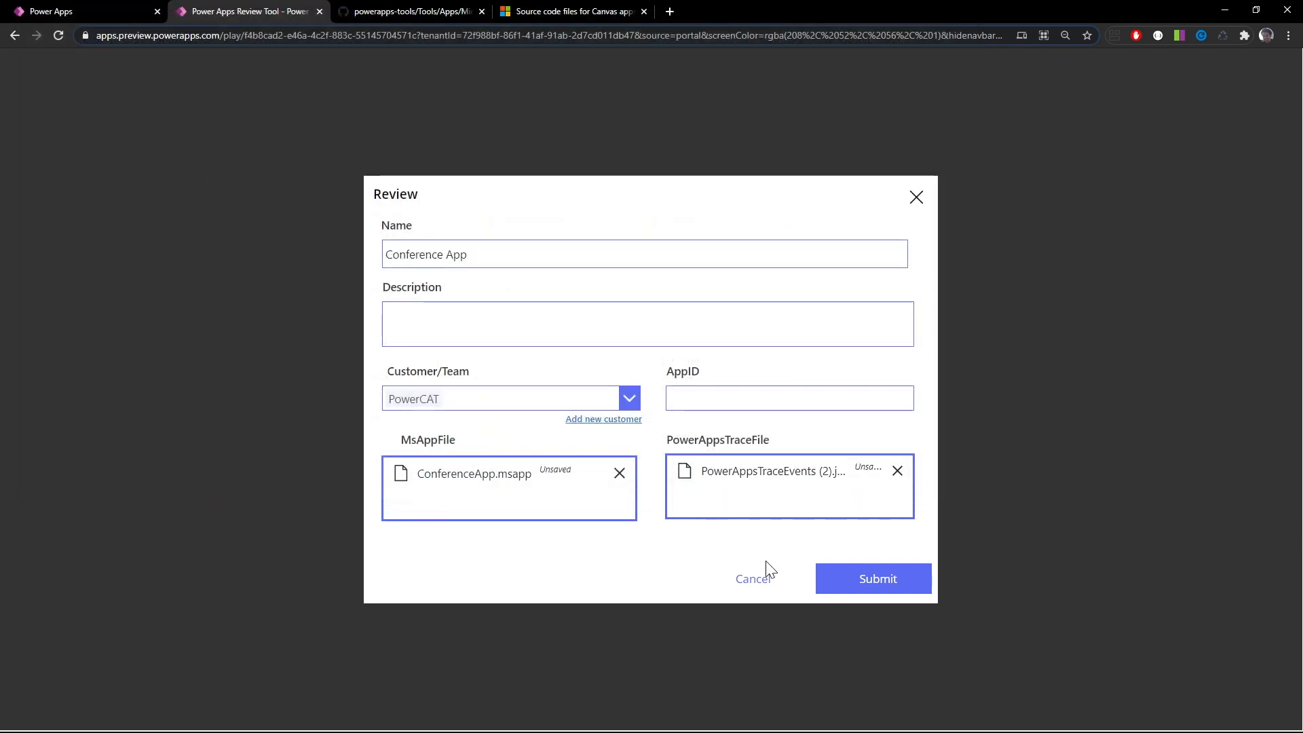
click(858, 580)
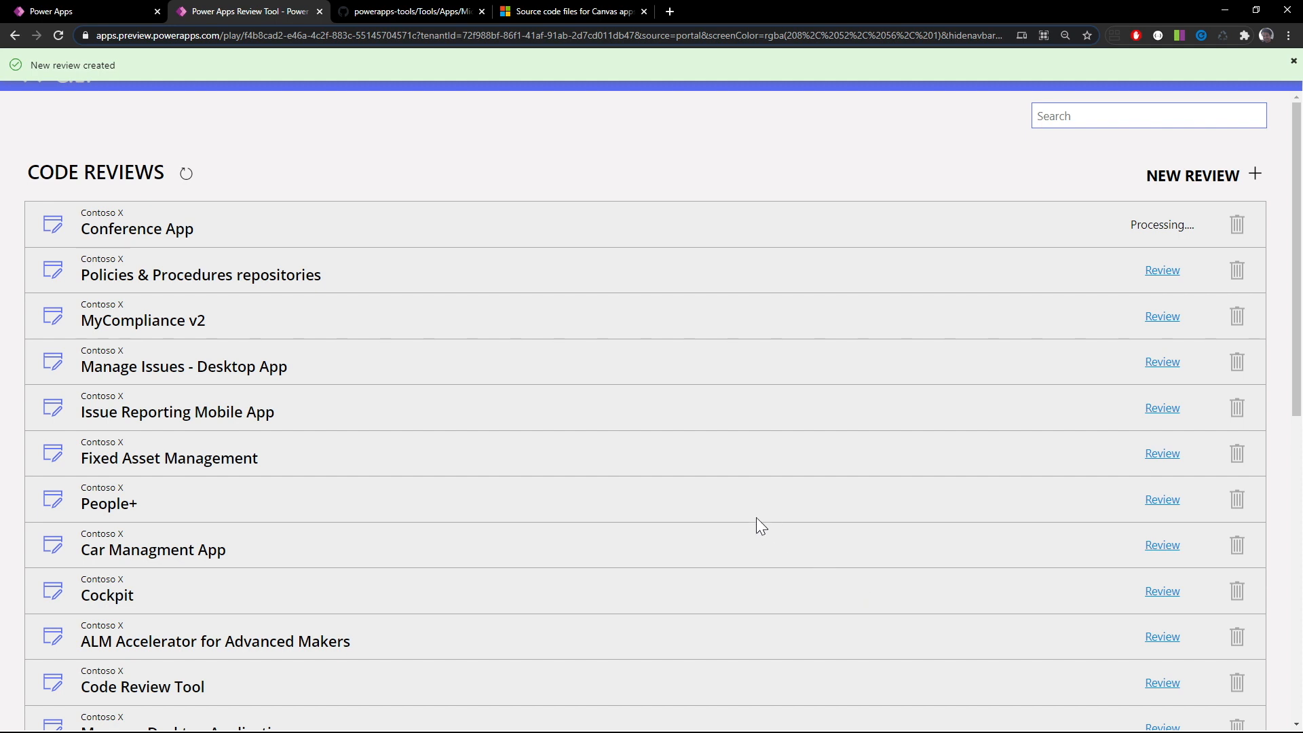
Read through the "Source code files for Canvas apps" blog article about unpacking and repacking .msapp files
click(456, 10)
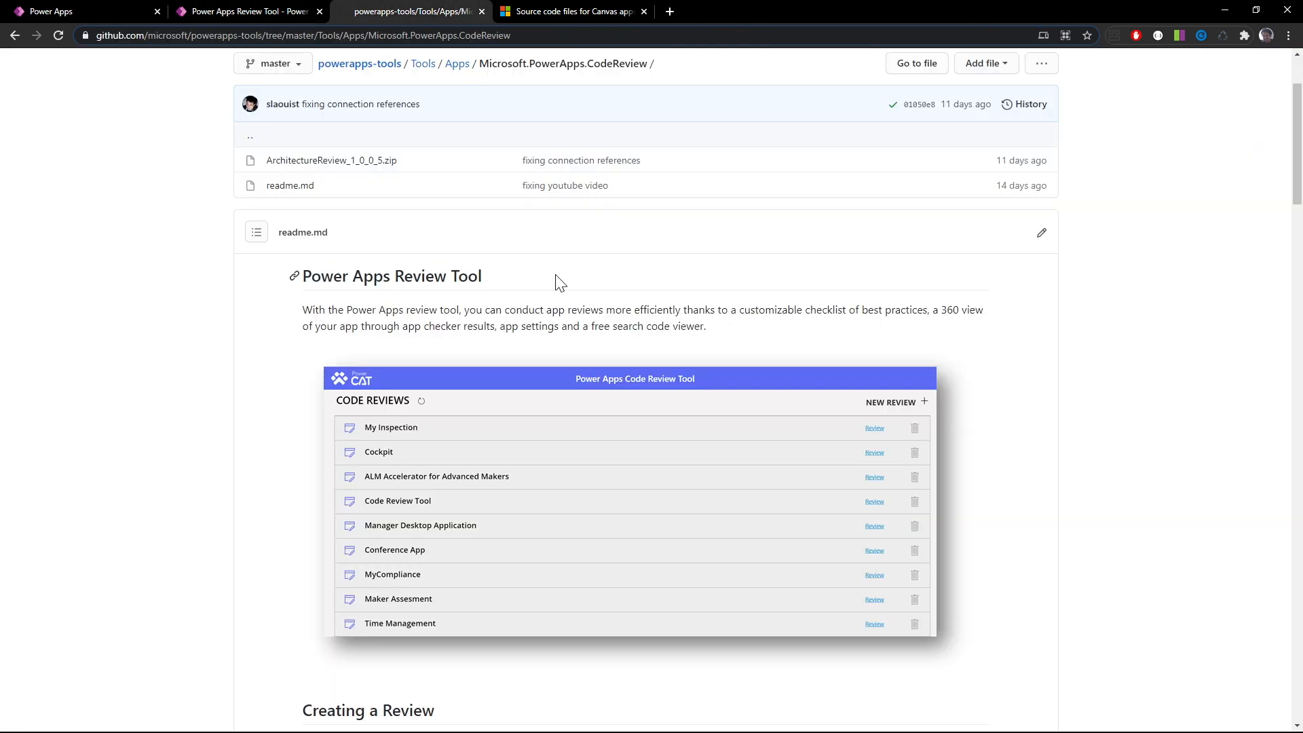
click(548, 8)
scroll(652, 390, down, 1)
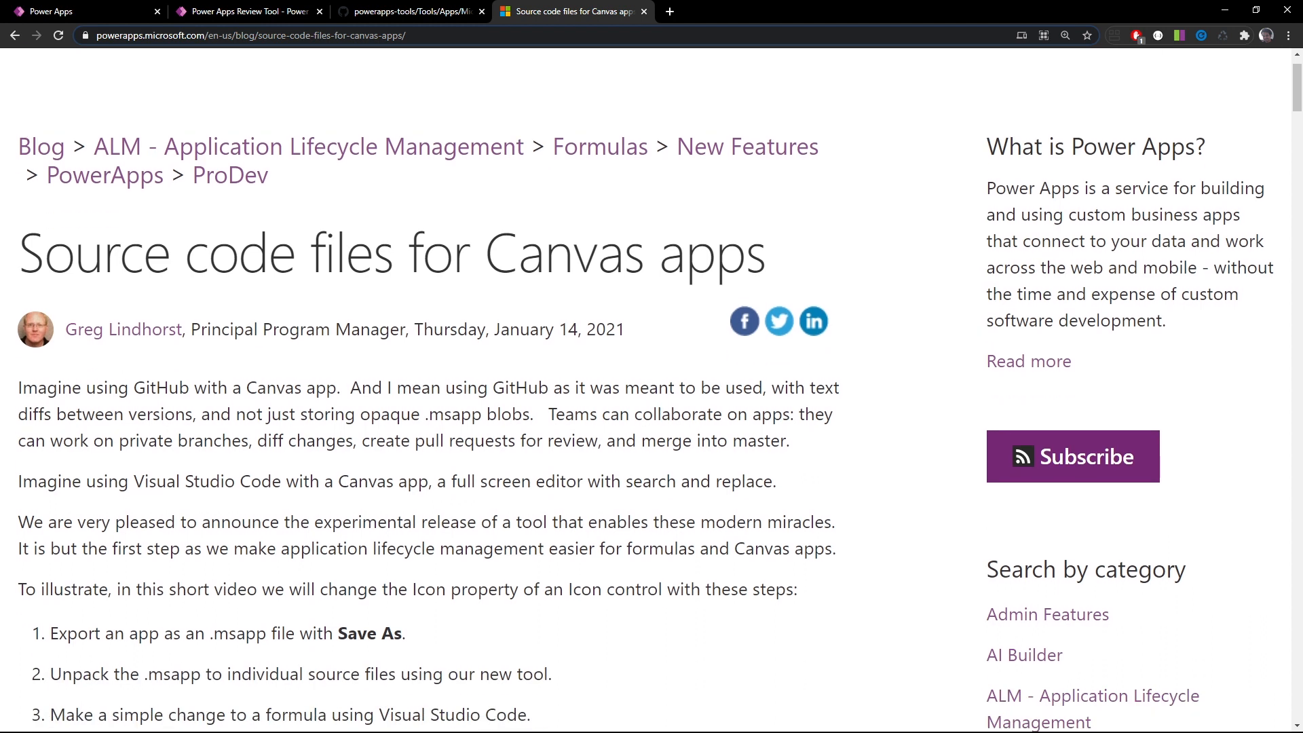
scroll(693, 407, down, 12)
scroll(689, 401, down, 15)
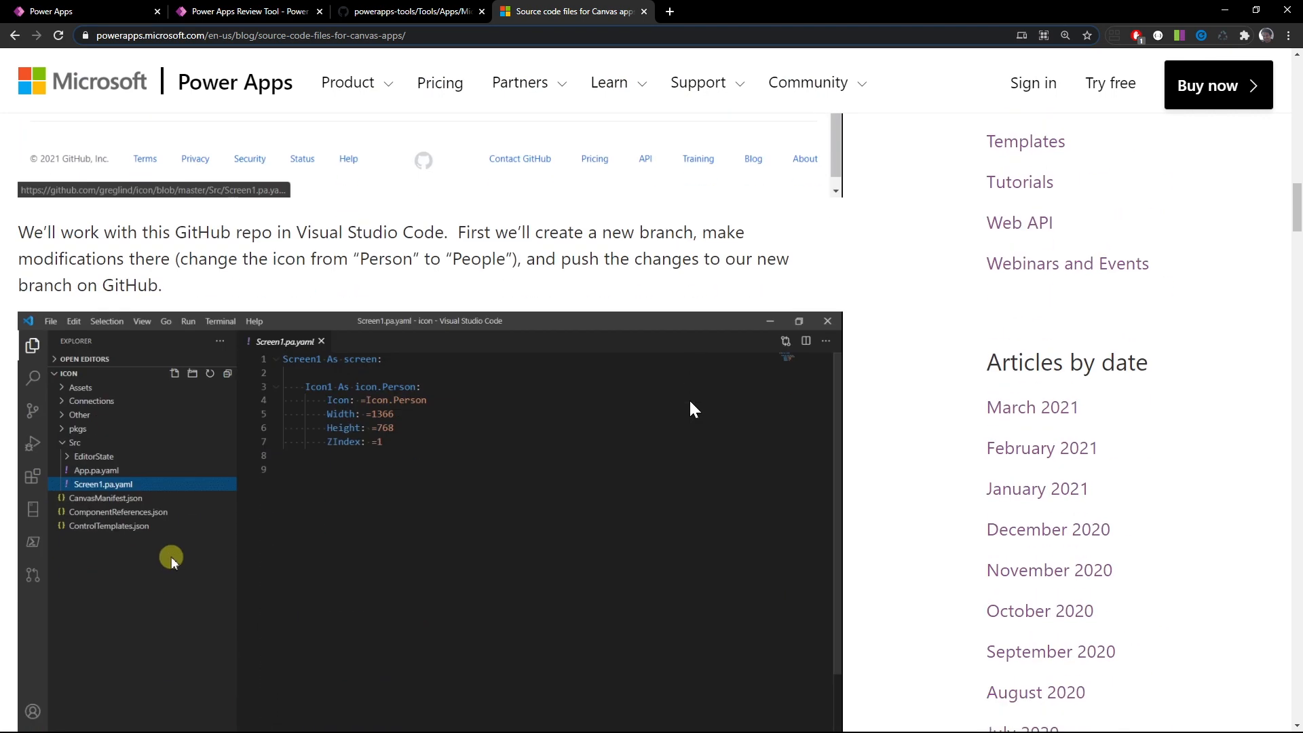
scroll(691, 402, down, 12)
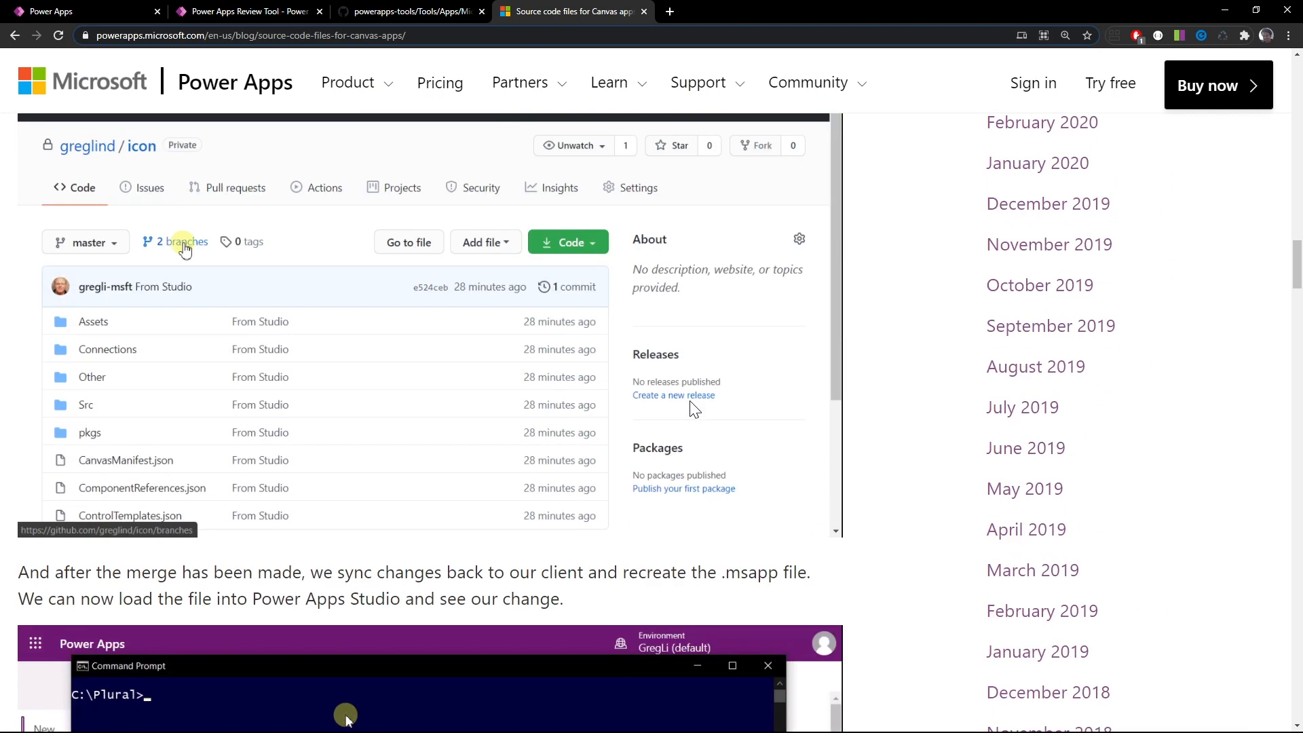
scroll(693, 408, down, 2)
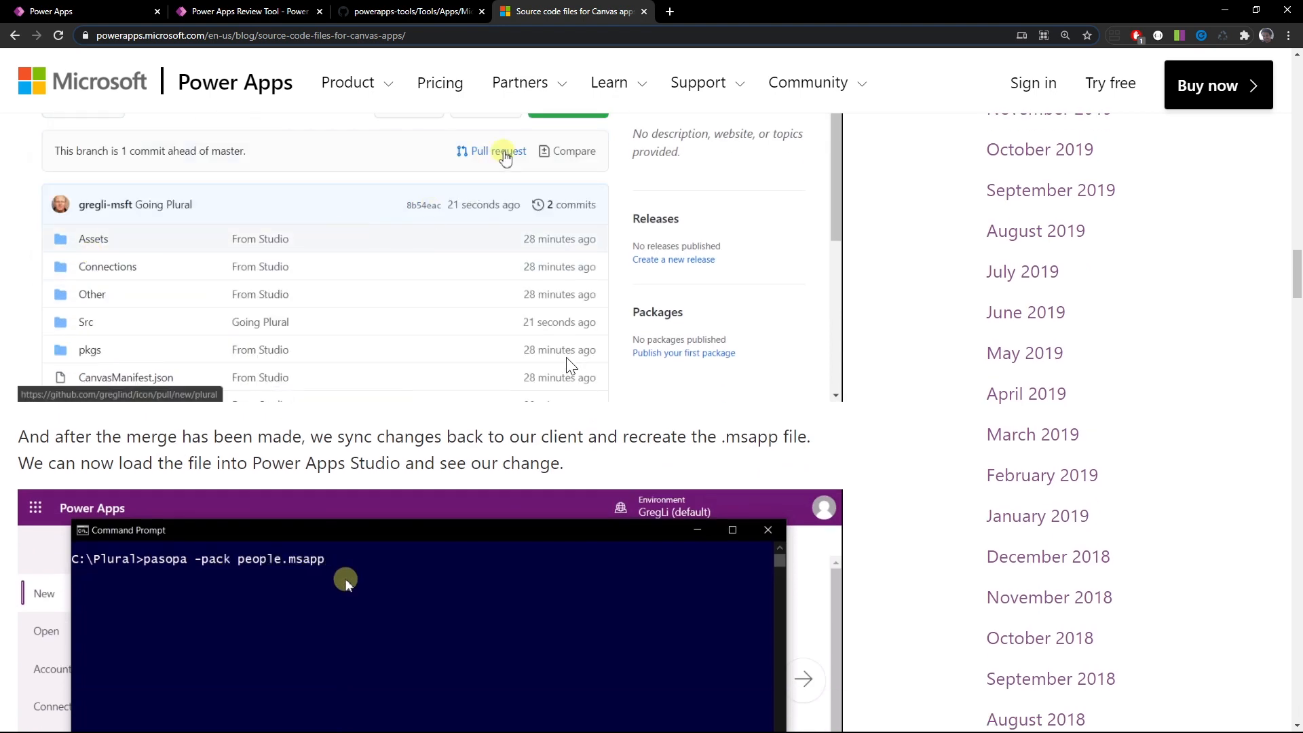
Open the Conference App review from the code reviews list and go from its checklist to the App Checker results
click(251, 12)
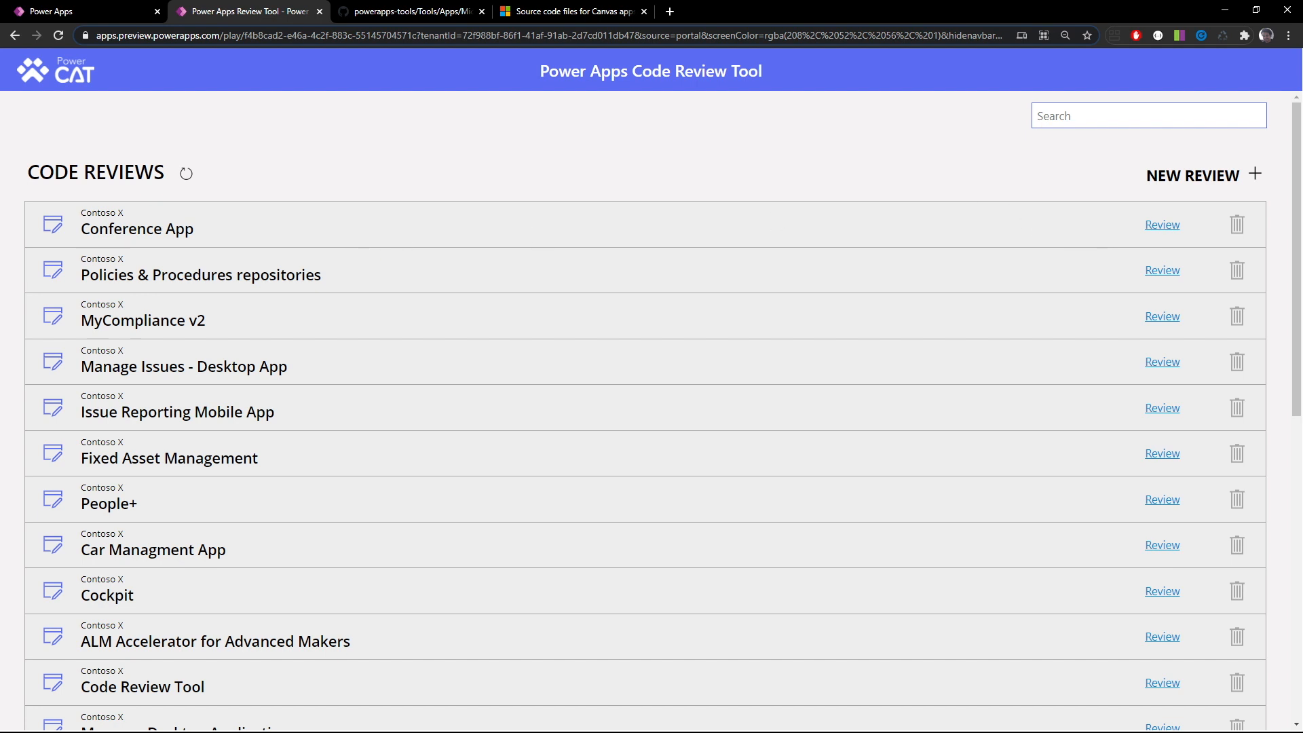
click(1164, 225)
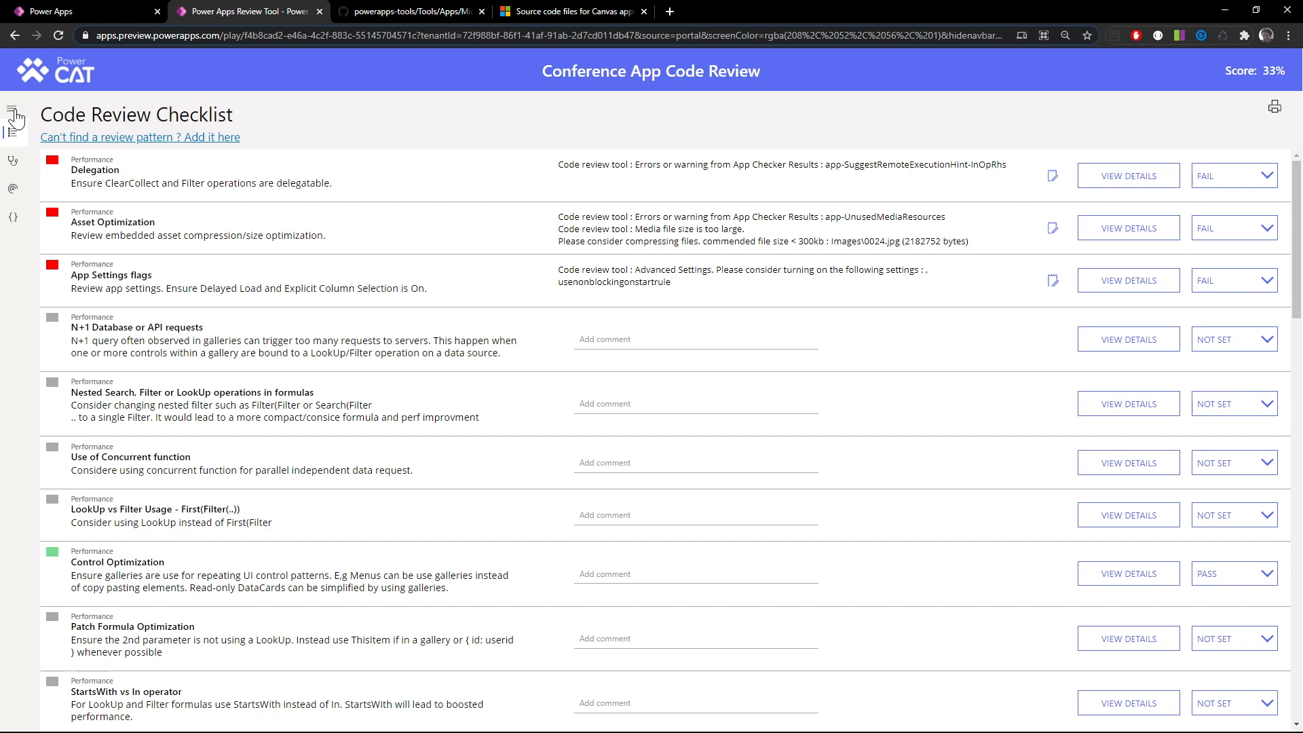
click(13, 163)
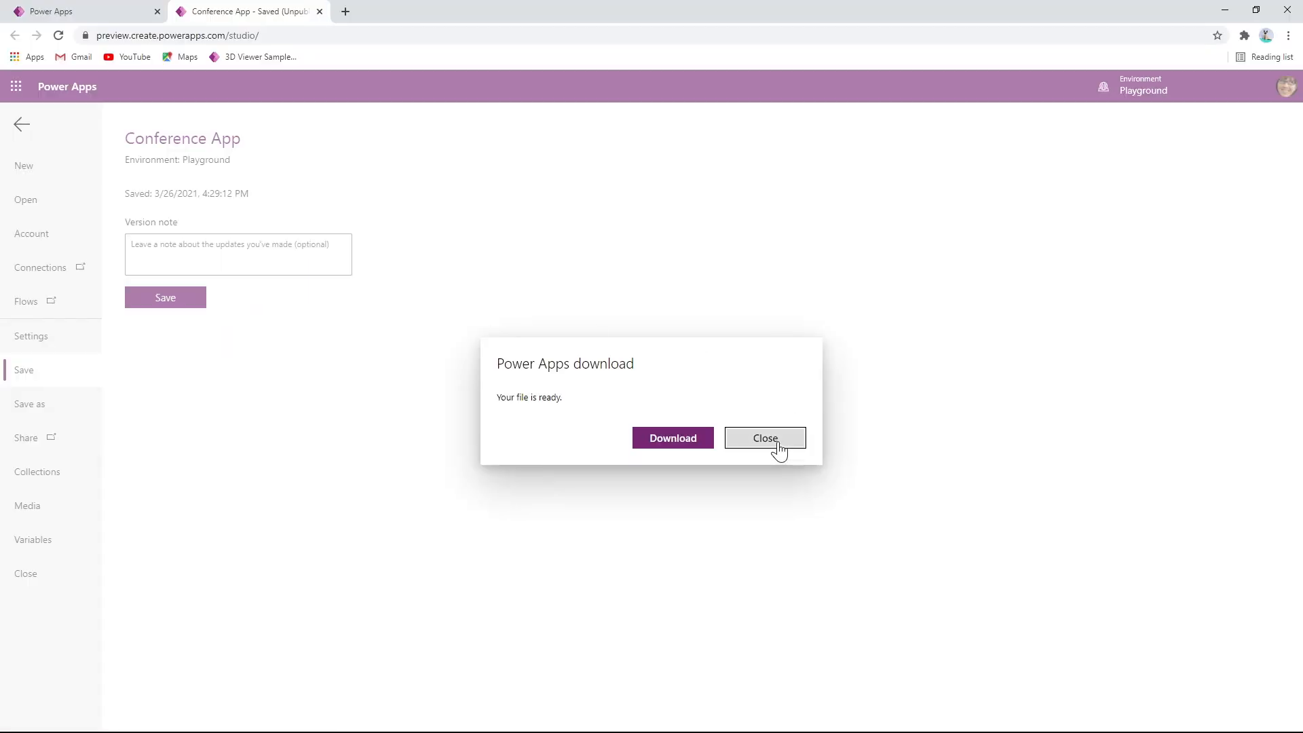
In Power Apps Studio, dismiss the download dialog, return to the Conference App canvas and open the App checker
click(777, 443)
click(22, 124)
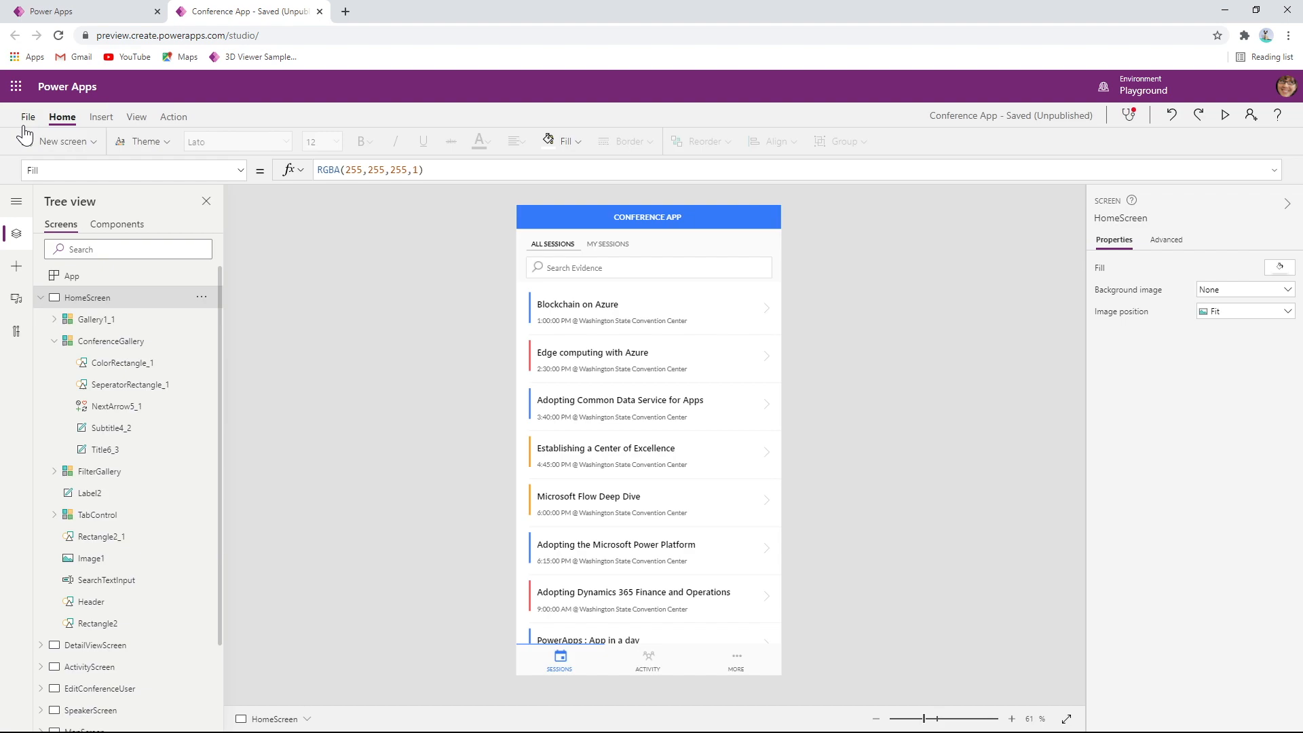
click(1128, 116)
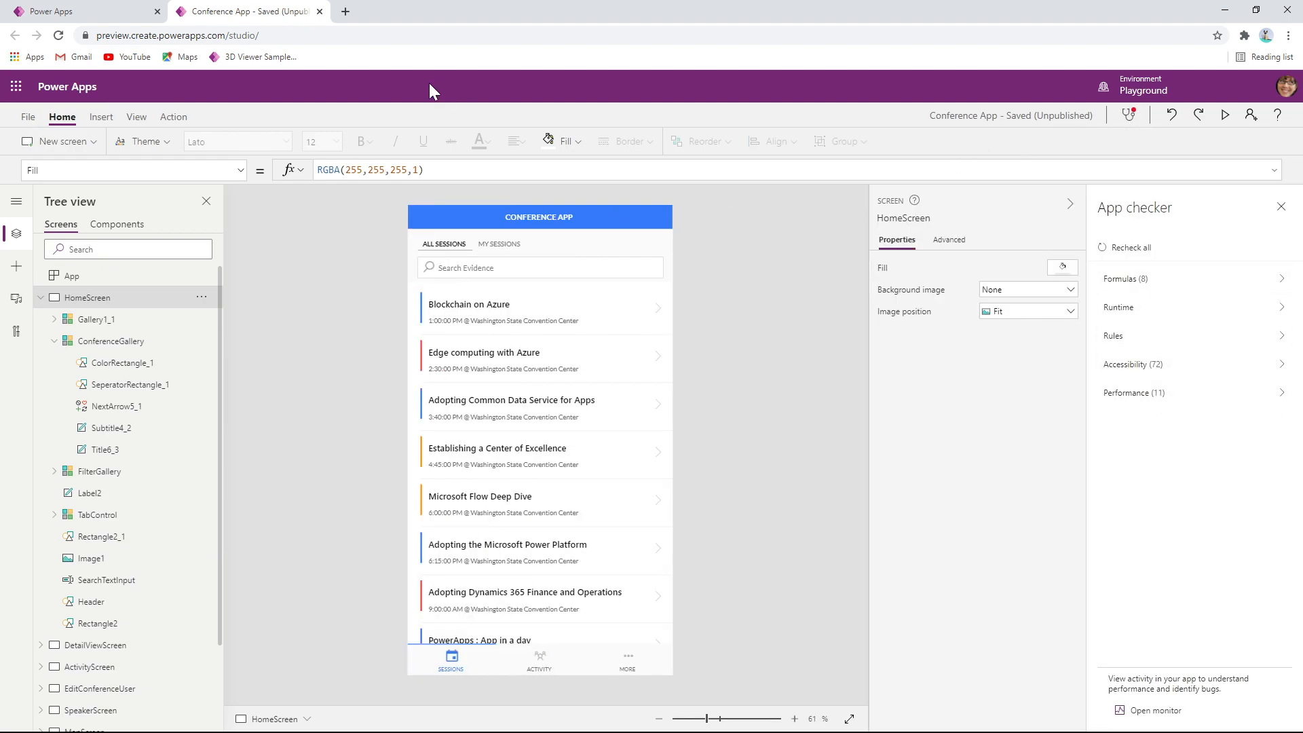
Back in the code review, examine the App Checker results for app-InefficientDelayLoading and app-CollectDelegatableDataSource
key(alt+Tab)
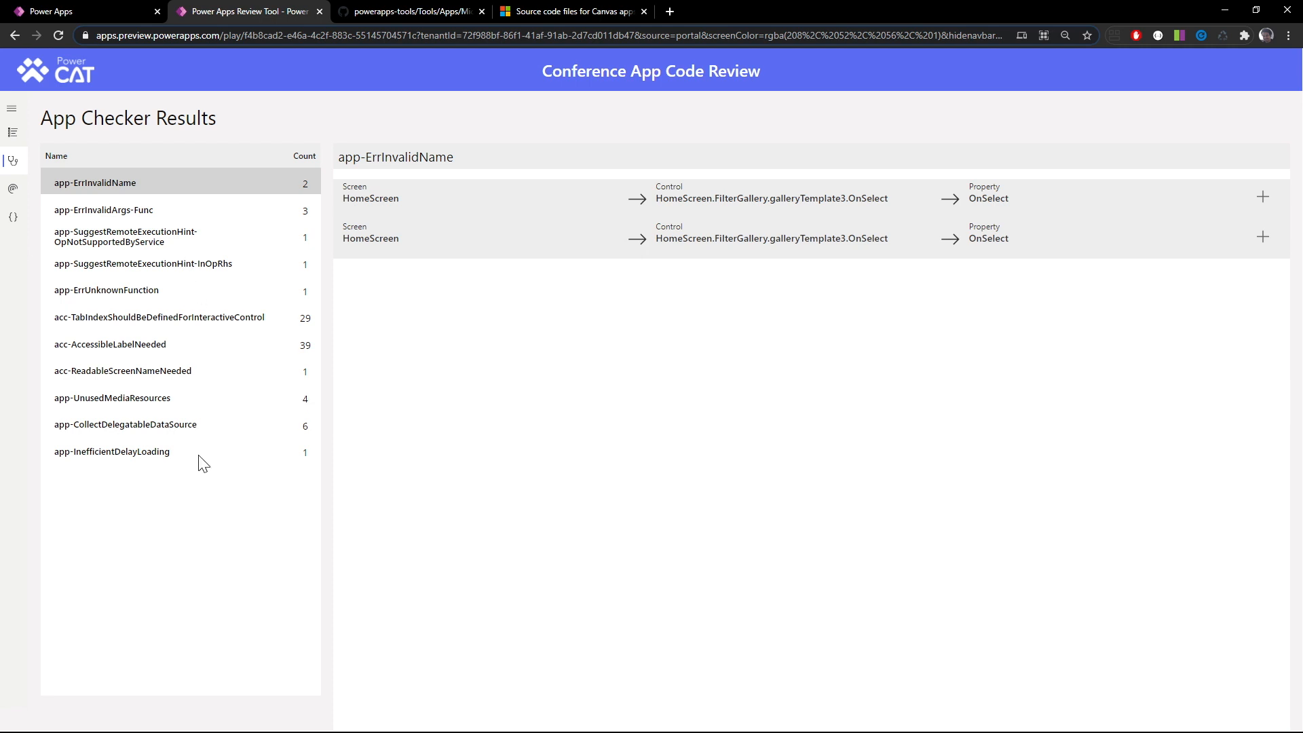
mouse_move(200, 463)
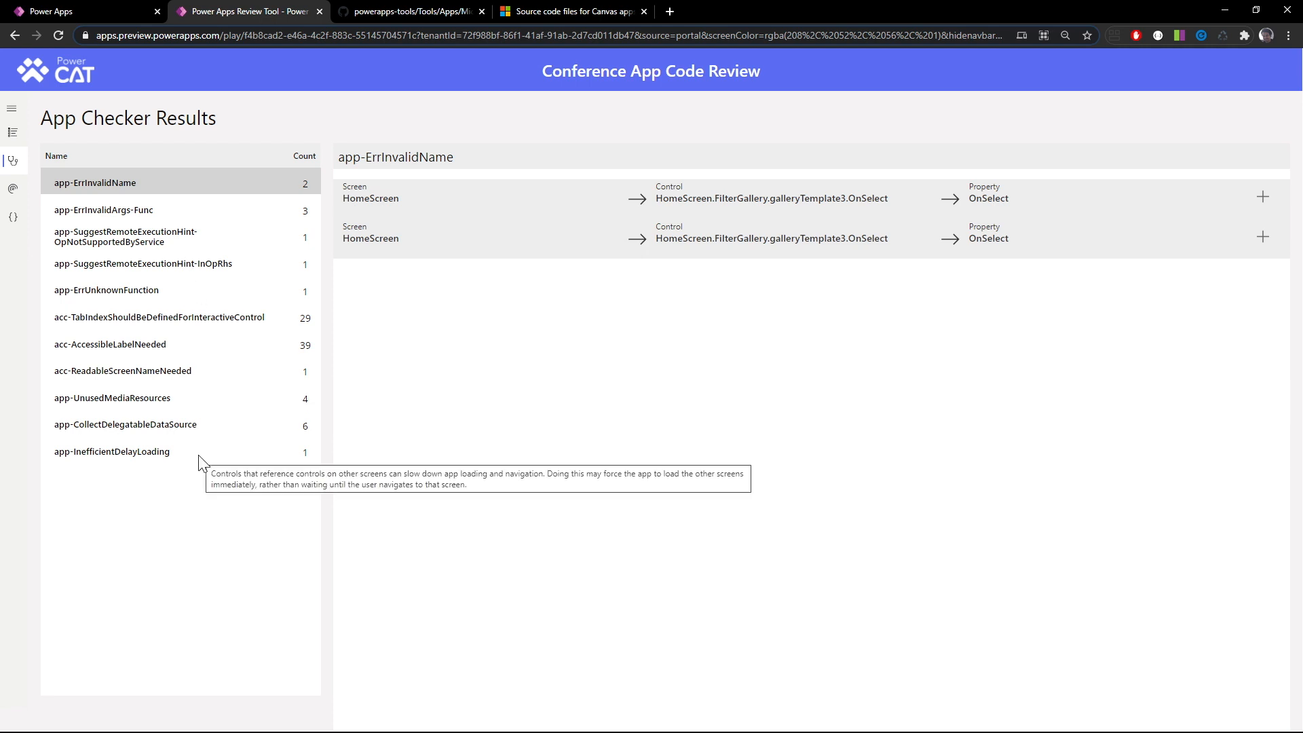
click(112, 455)
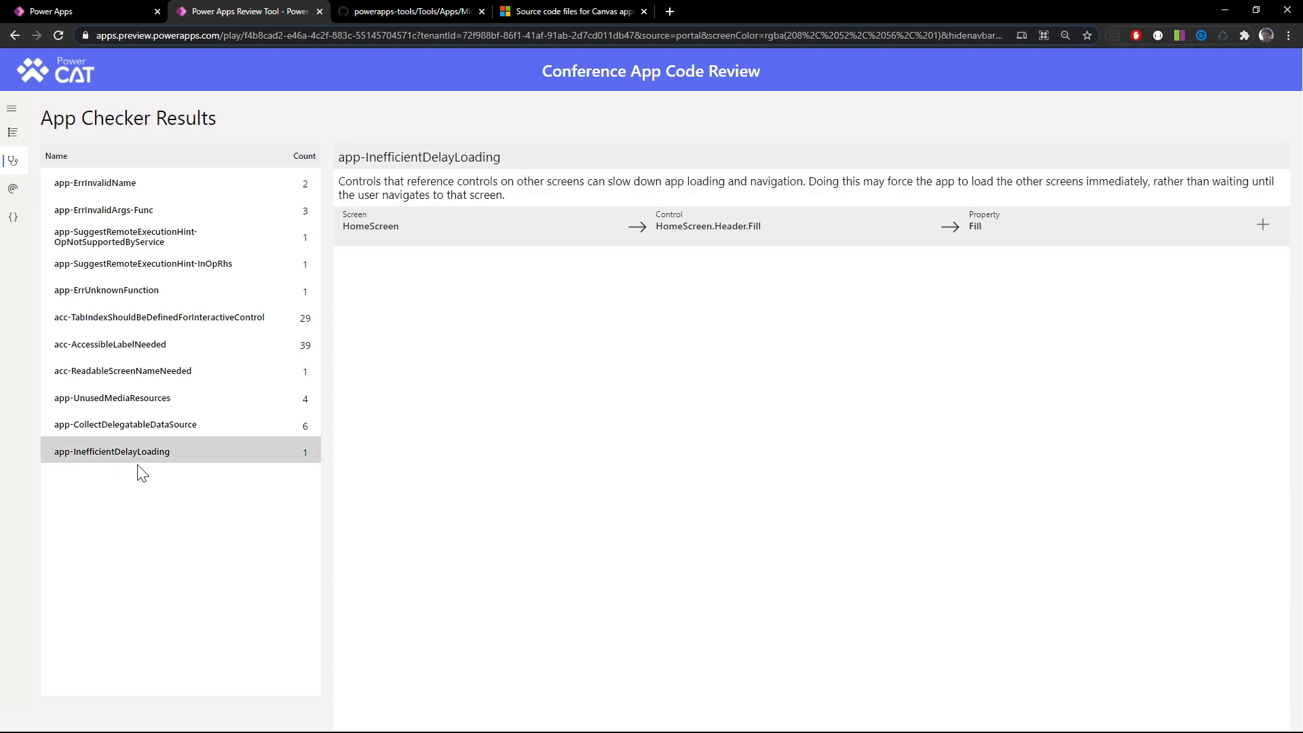
click(133, 431)
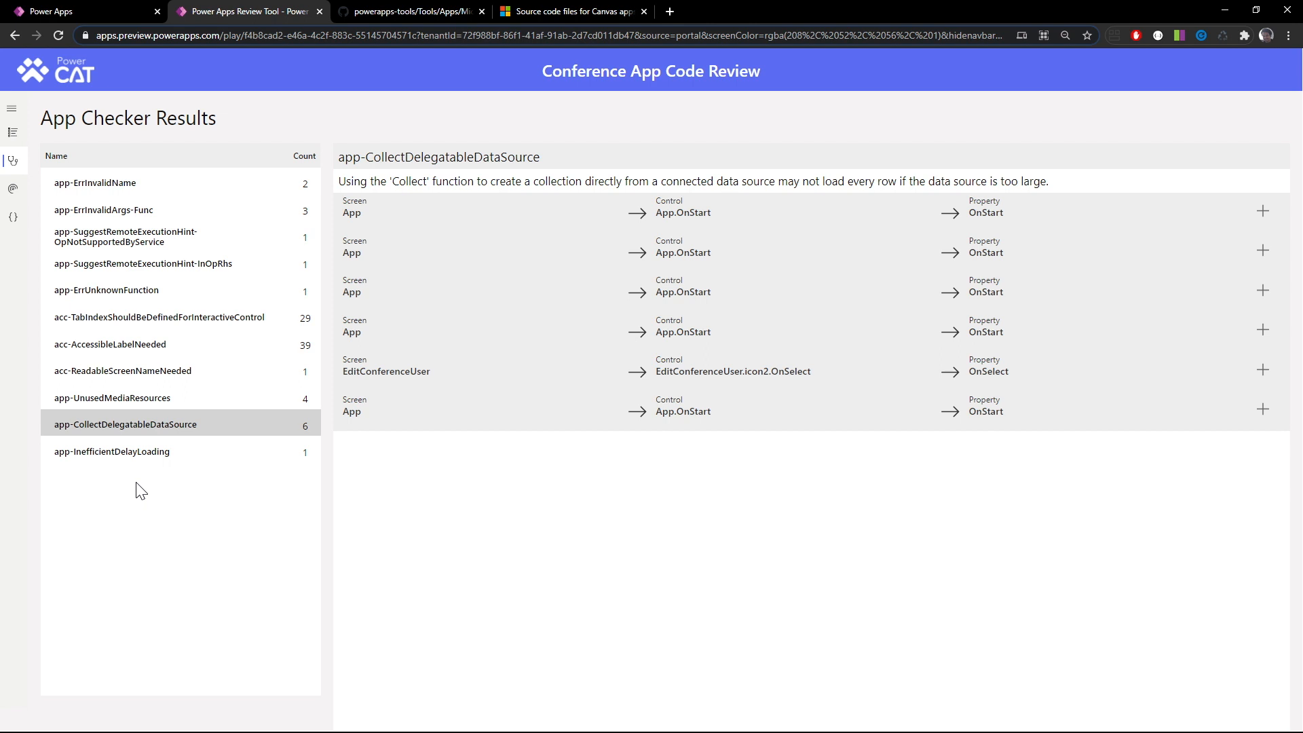
Open the review's Runtime Analysis and compare its app settings with Conference App's advanced settings and preview features in Power Apps Studio
click(14, 196)
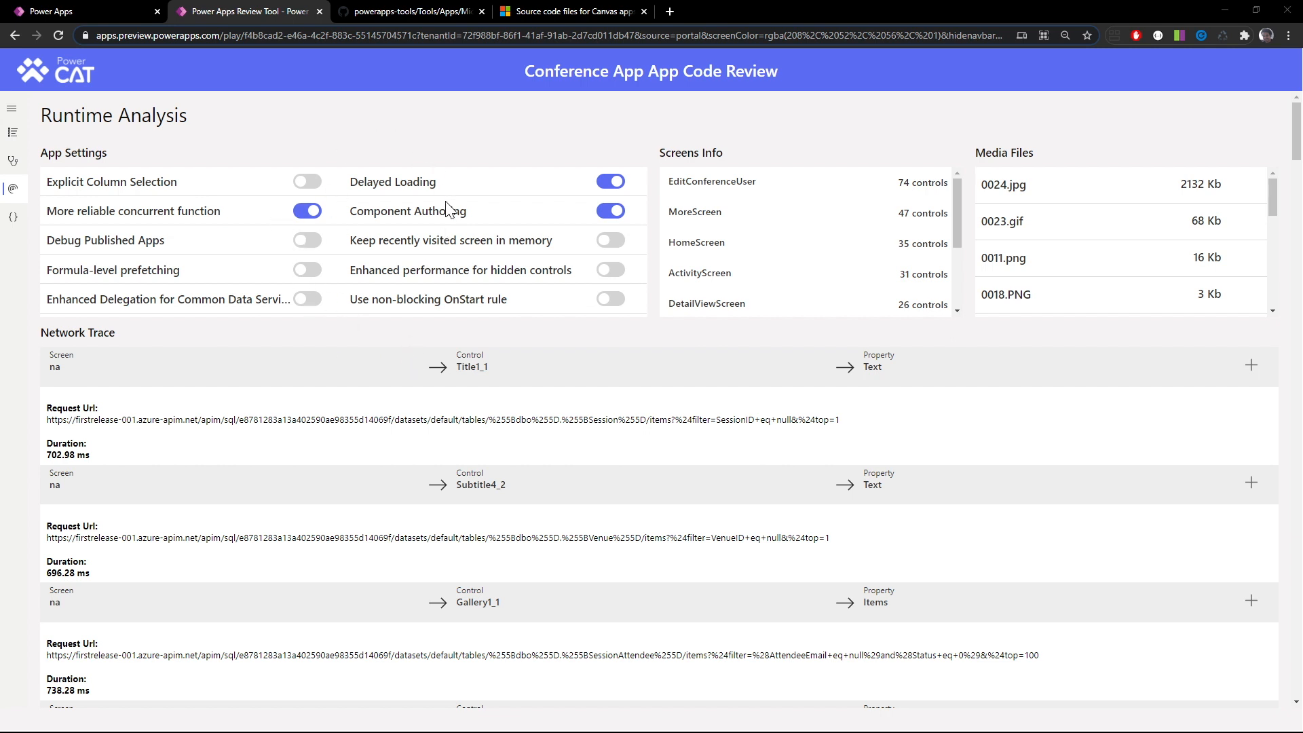
key(alt+Tab)
click(28, 117)
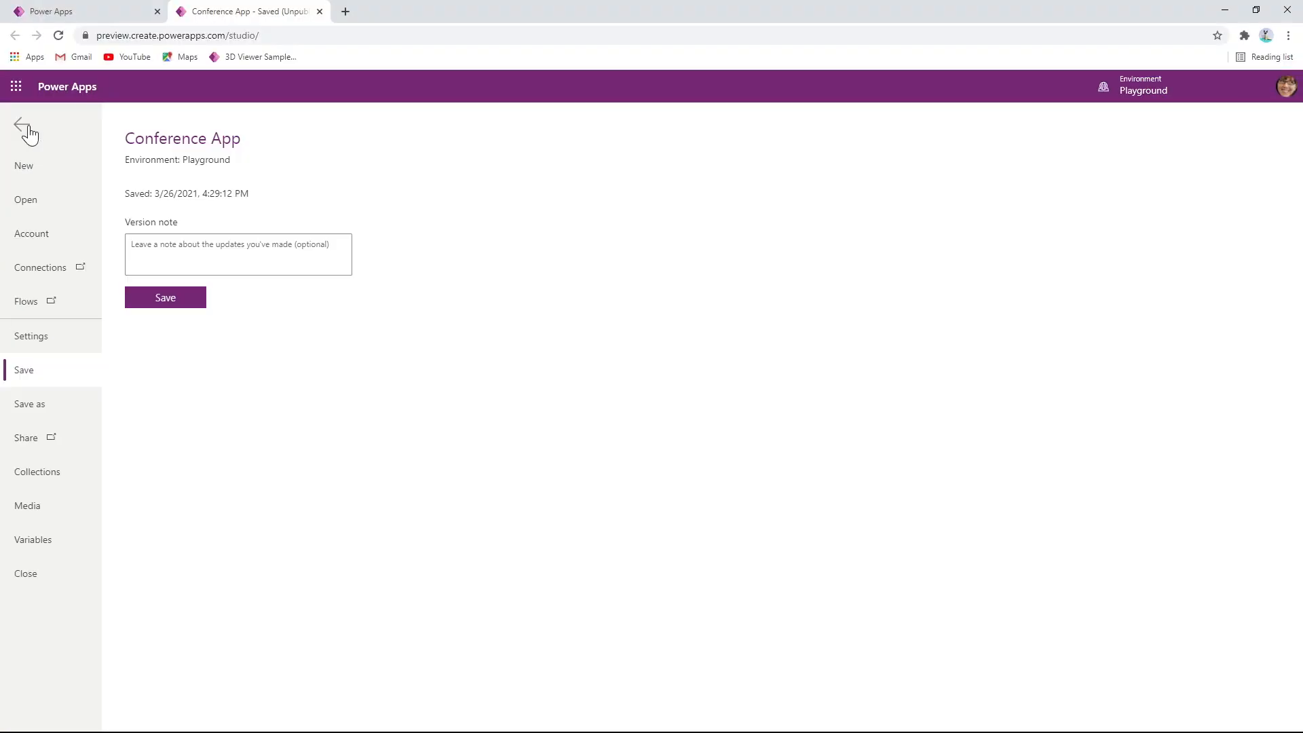
click(66, 336)
click(195, 270)
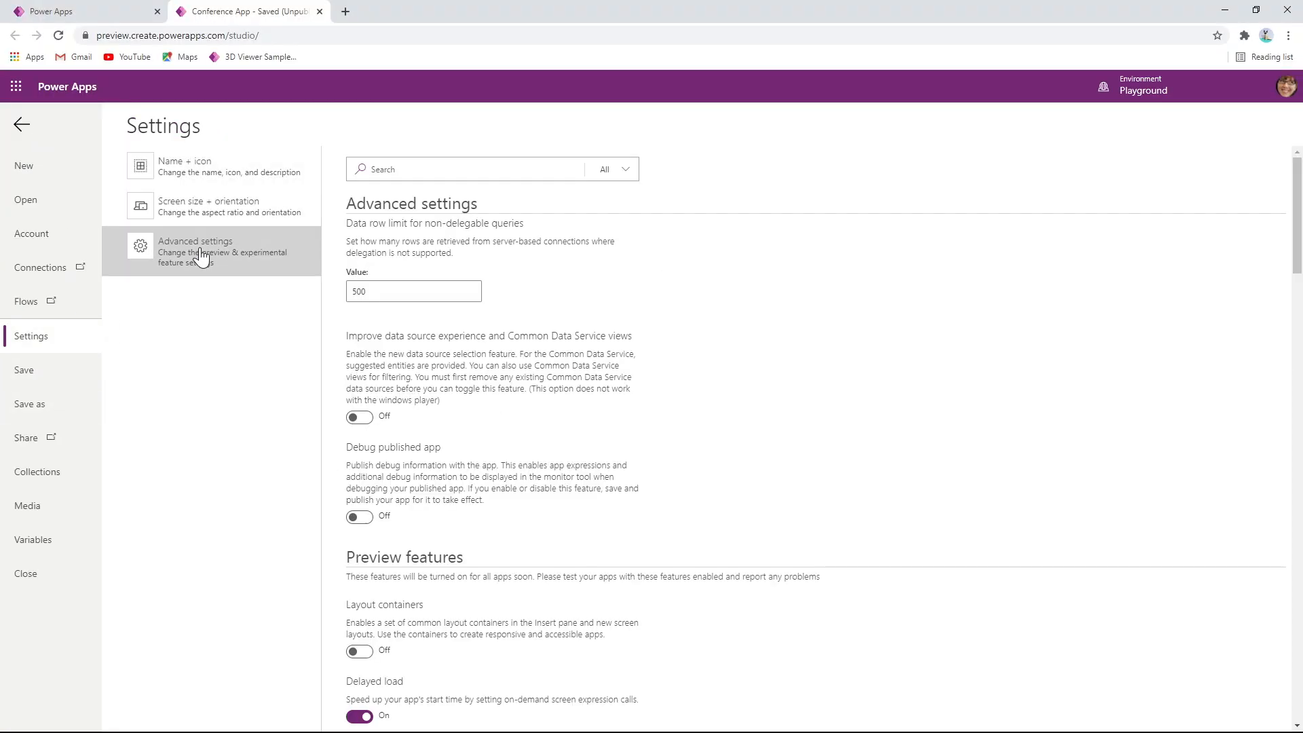
scroll(620, 501, down, 3)
scroll(380, 618, down, 3)
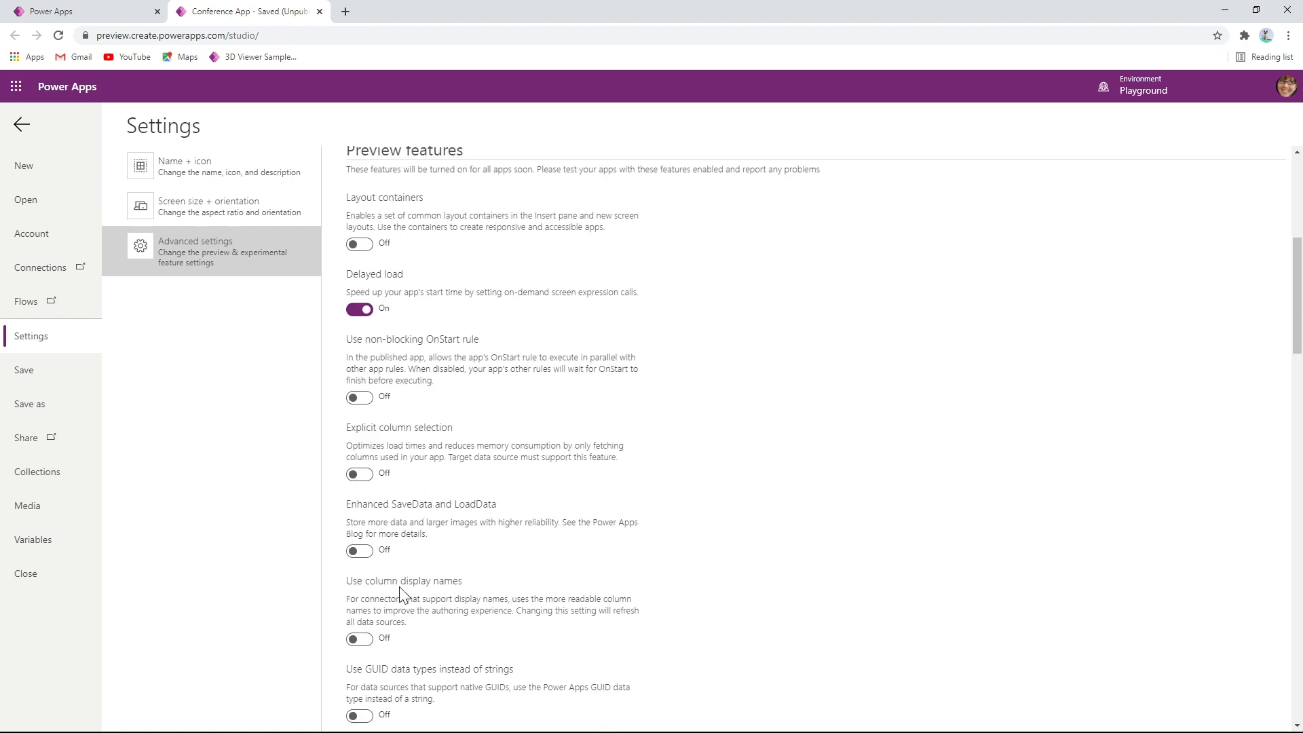
click(131, 12)
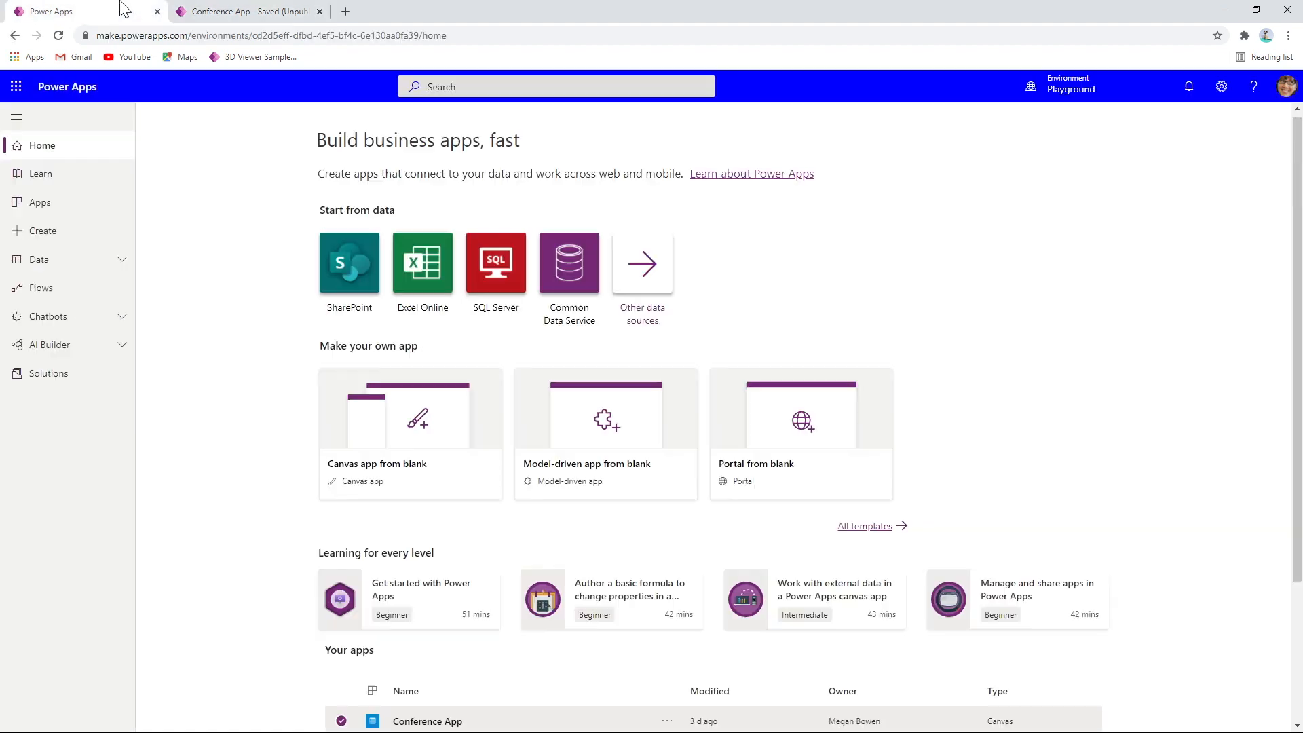
click(231, 12)
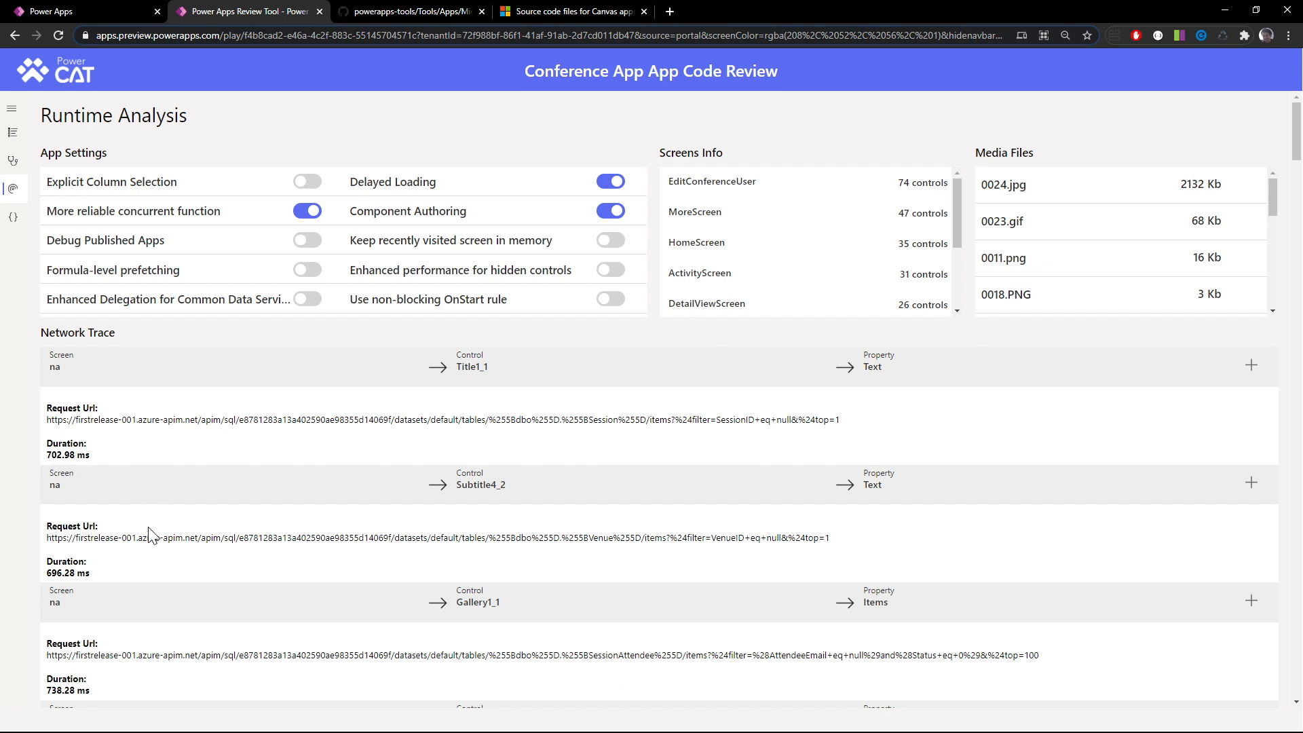
Examine the network trace requests and their durations in the Conference App review's Runtime Analysis
scroll(151, 535, down, 2)
scroll(152, 539, down, 2)
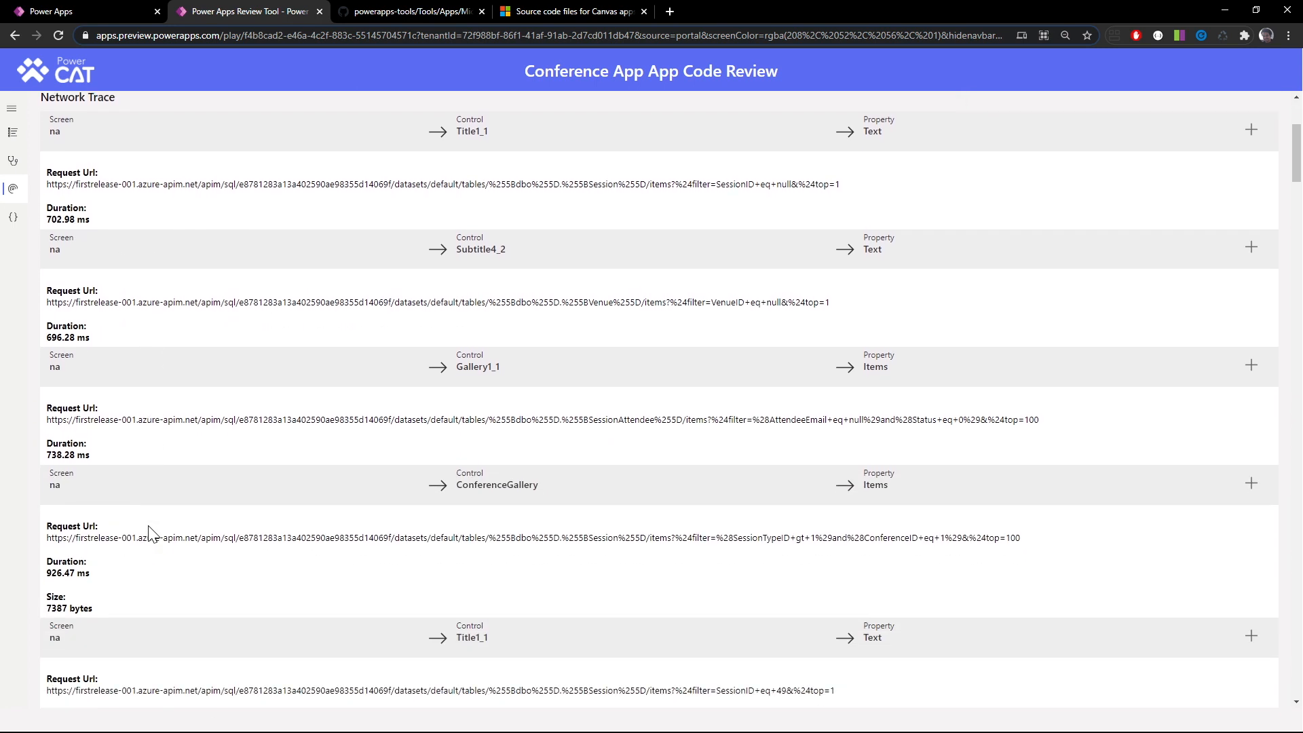
scroll(151, 563, up, 4)
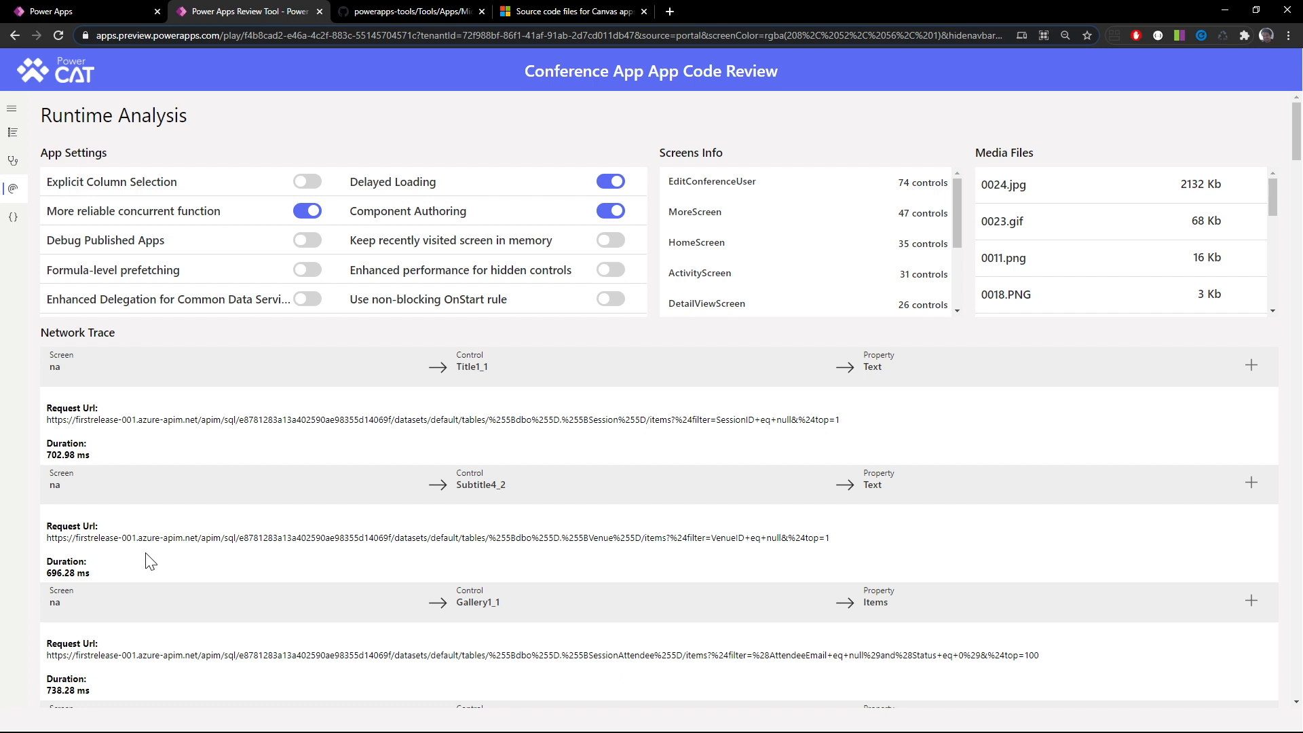
Open the code review's Code Viewer and search the formulas on all screens for Filter
click(15, 222)
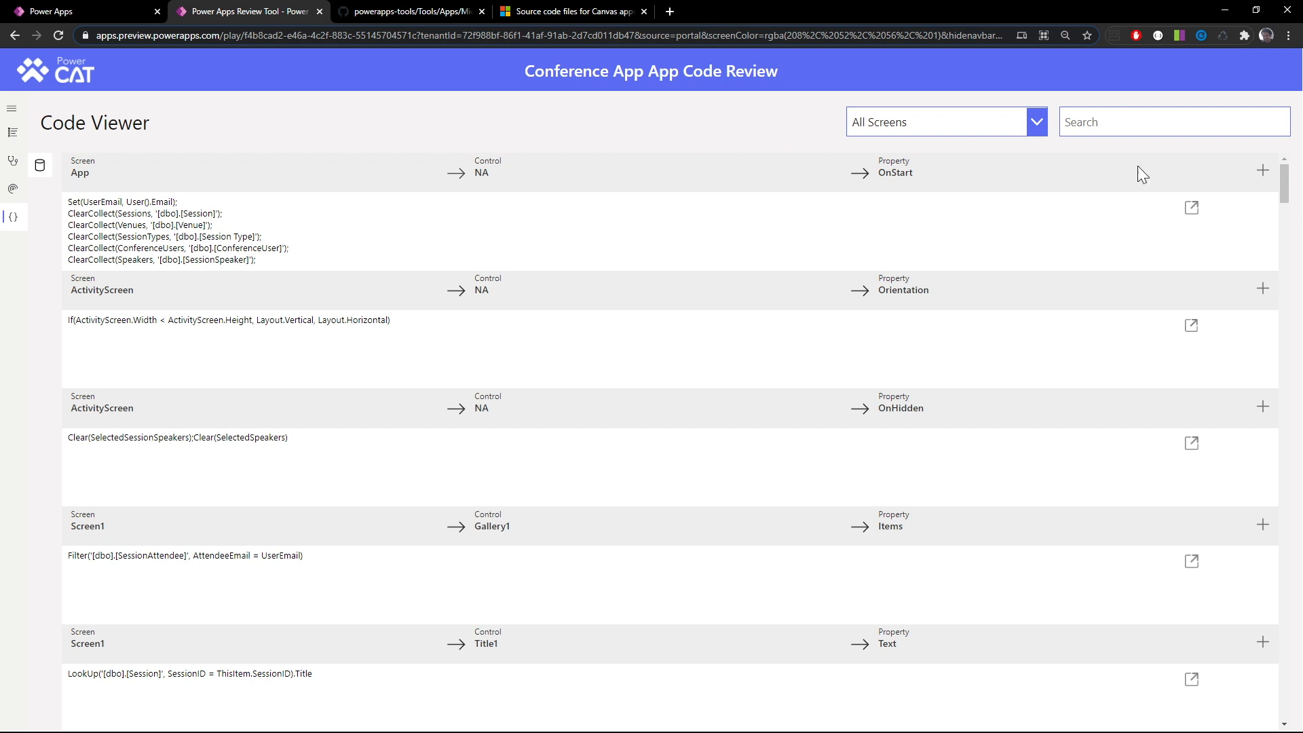
click(1126, 130)
text(Fi)
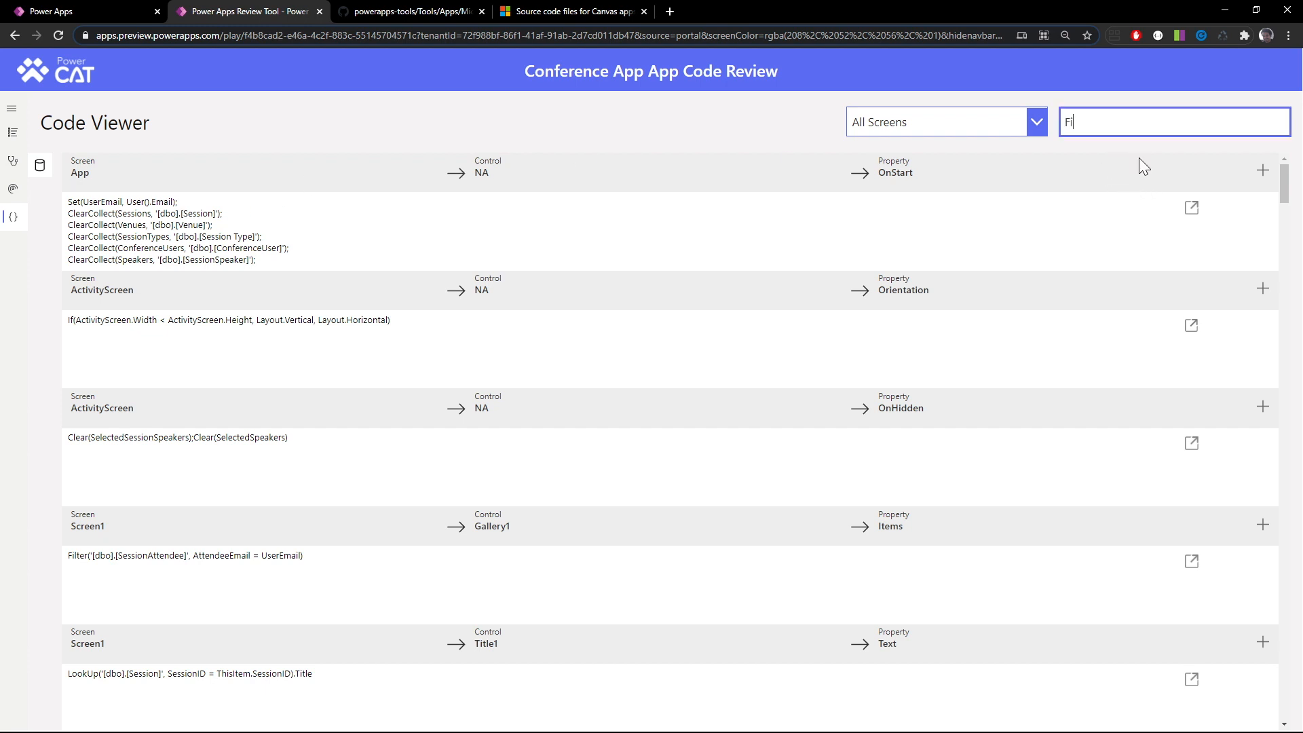
text(lter)
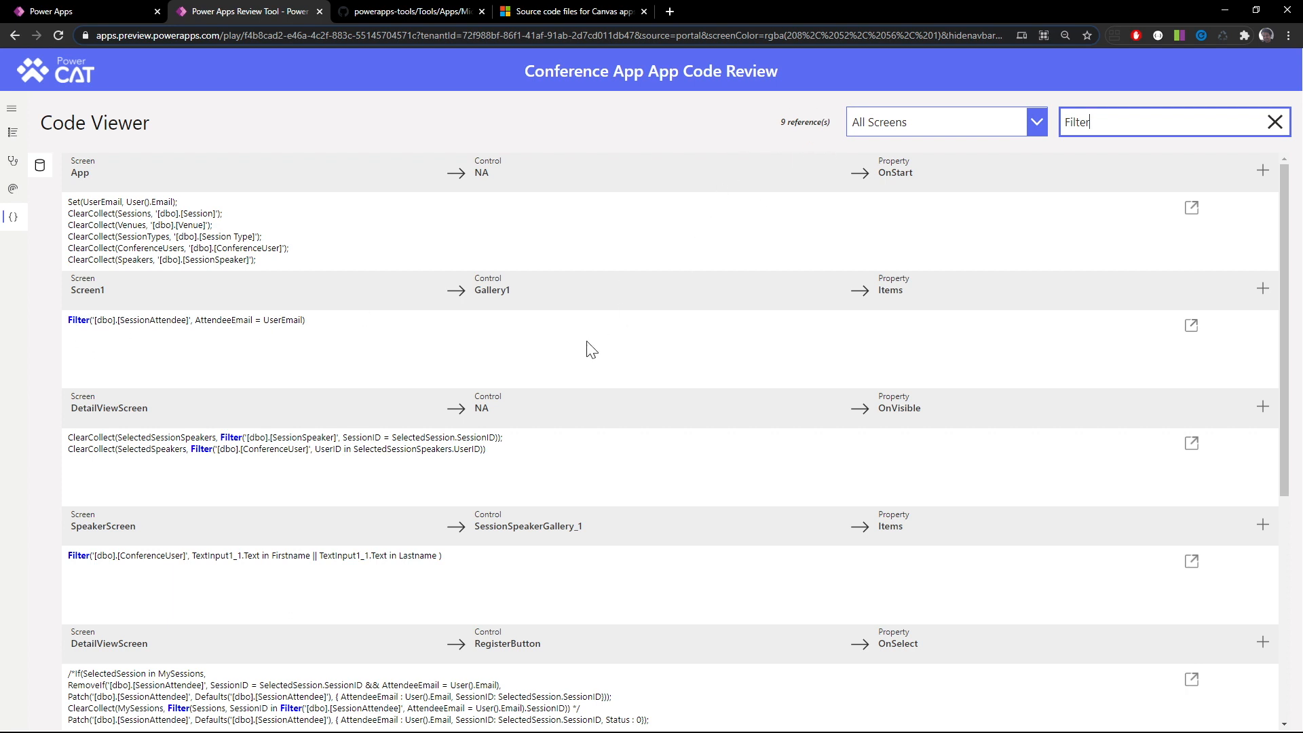
Show the Code Viewer's data source list and examine the formulas referencing [dbo].[Conference], Sessions, Venues and SessionTypes
click(42, 167)
drag(365, 361, 299, 271)
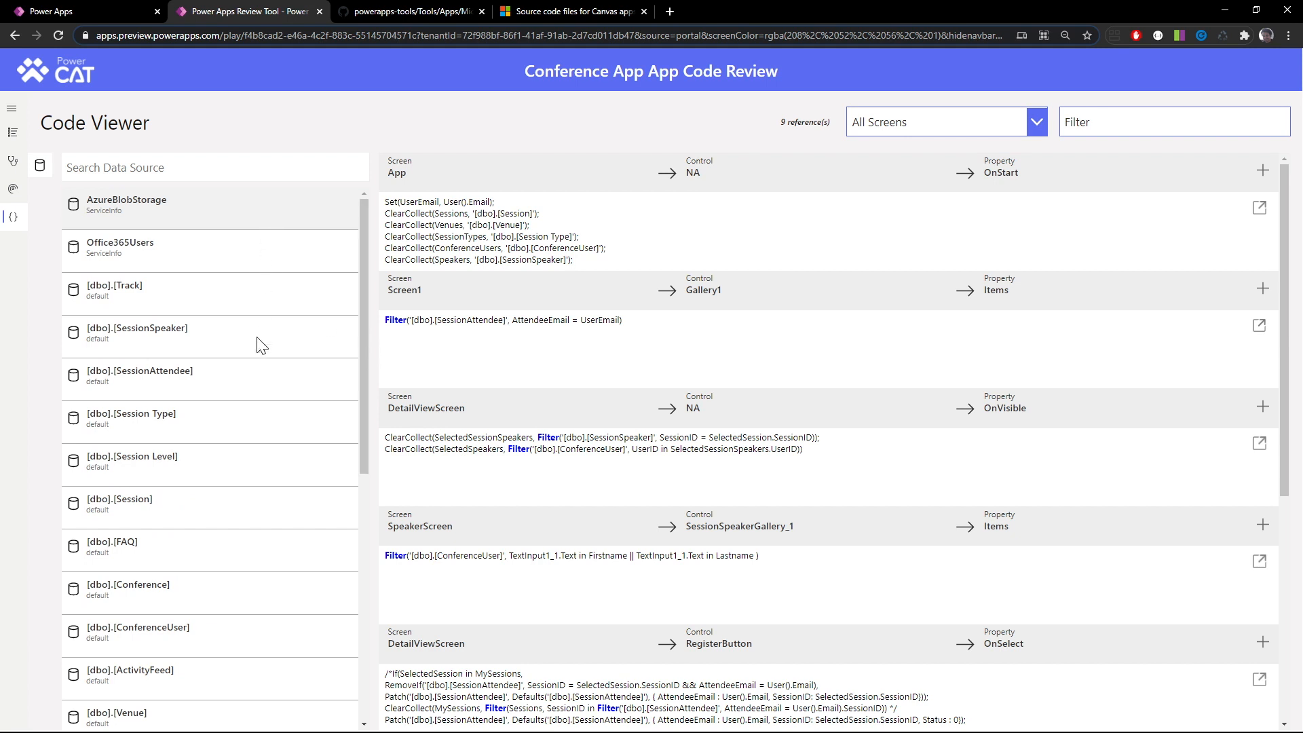
scroll(246, 643, down, 2)
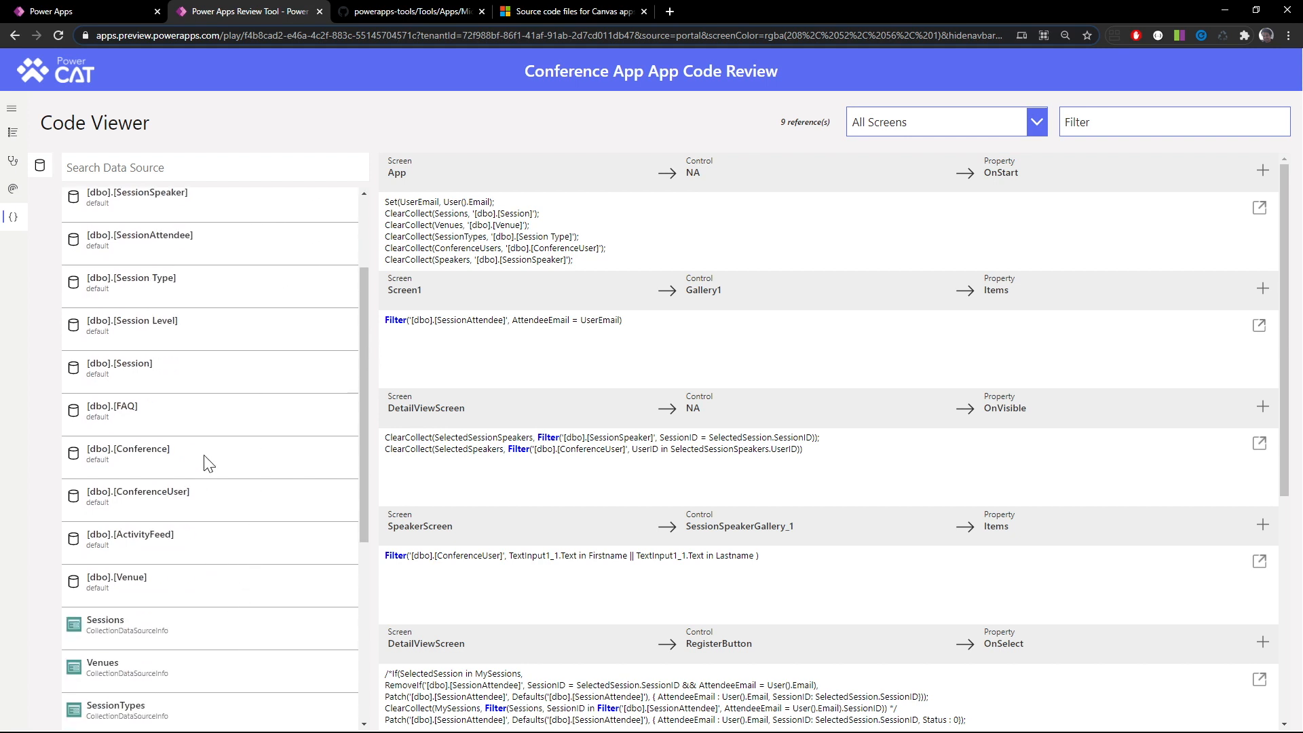
click(205, 456)
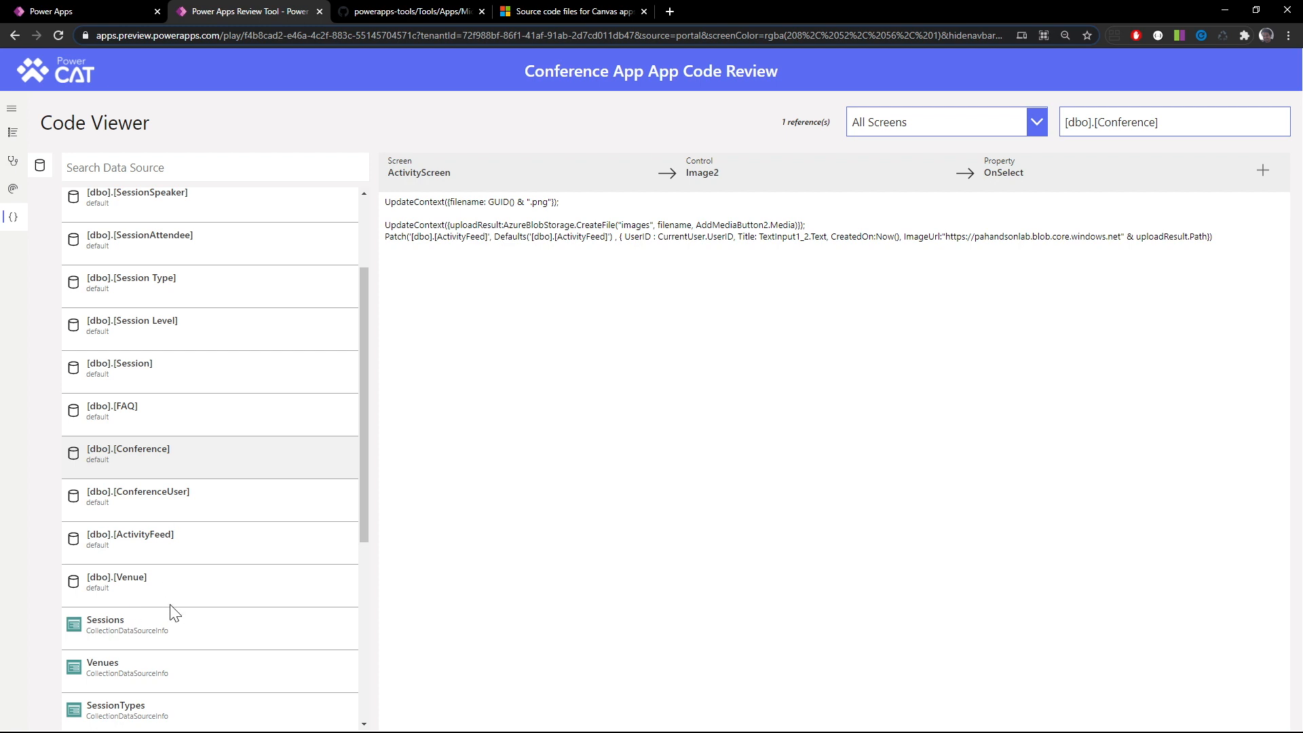
click(183, 631)
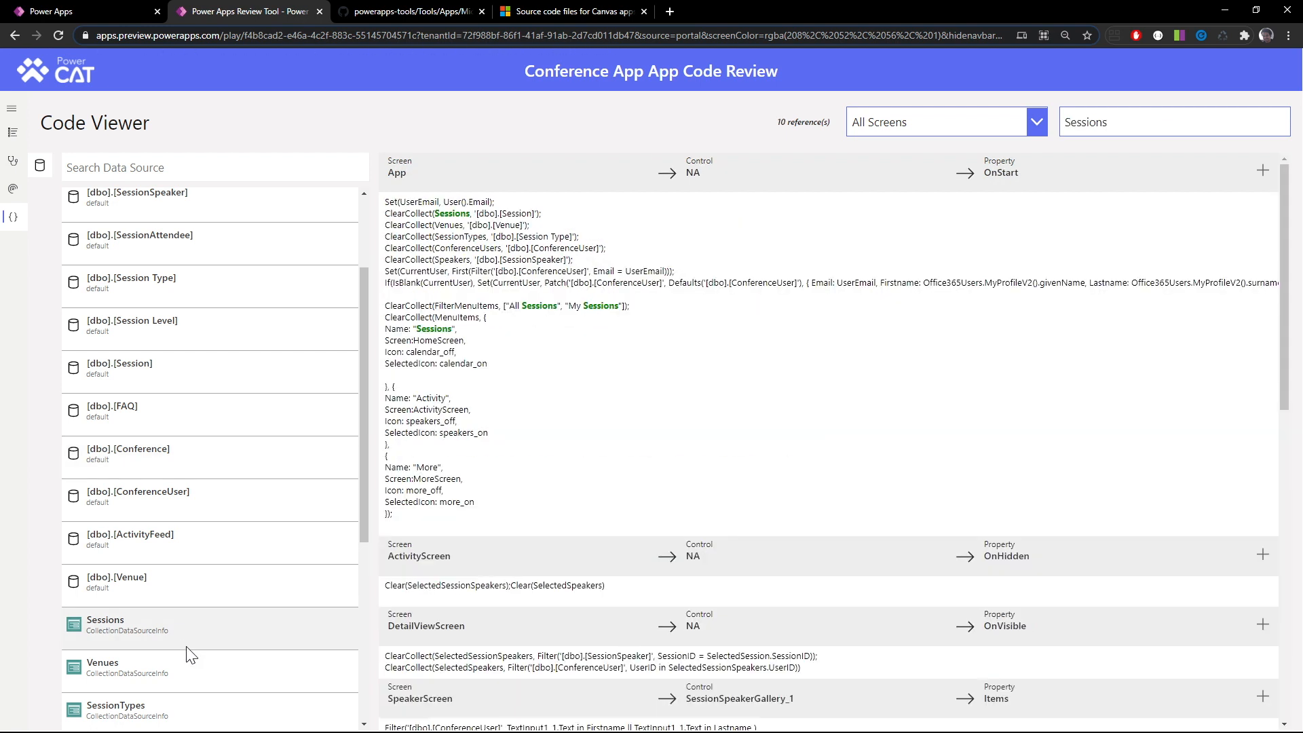
scroll(185, 675, down, 1)
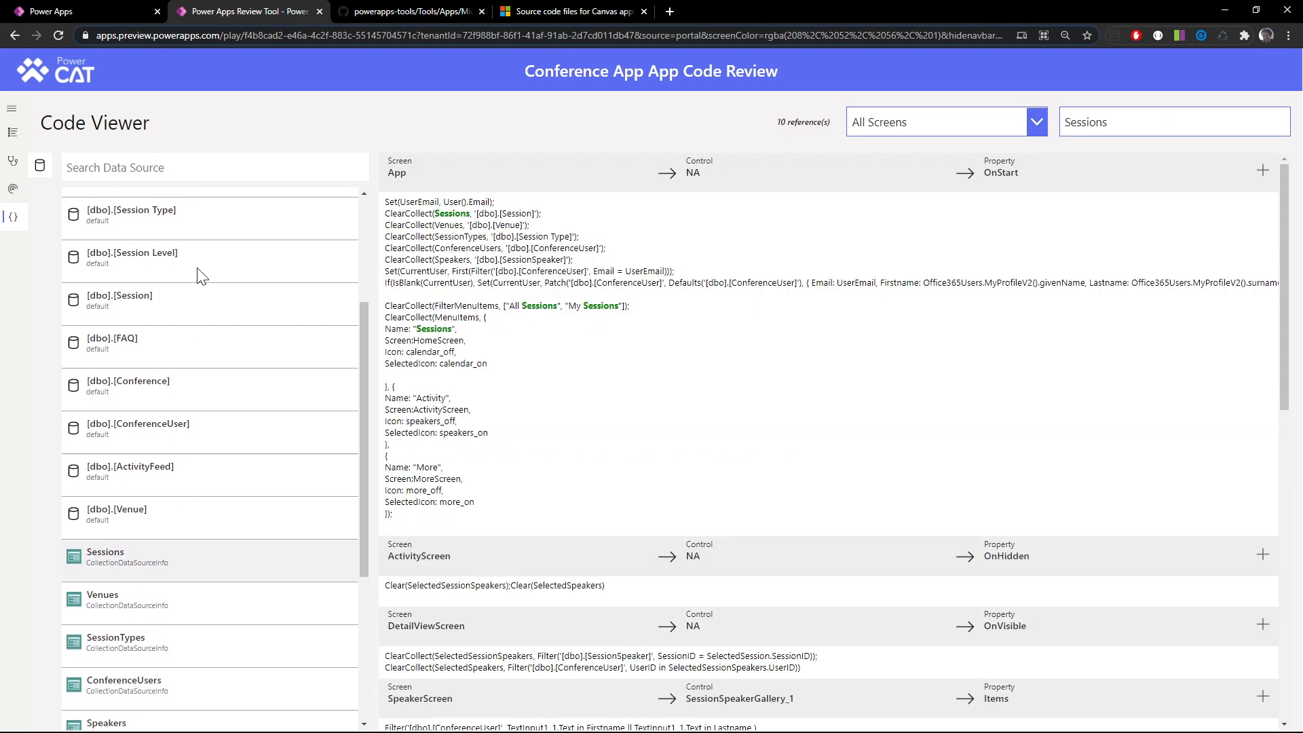
click(198, 607)
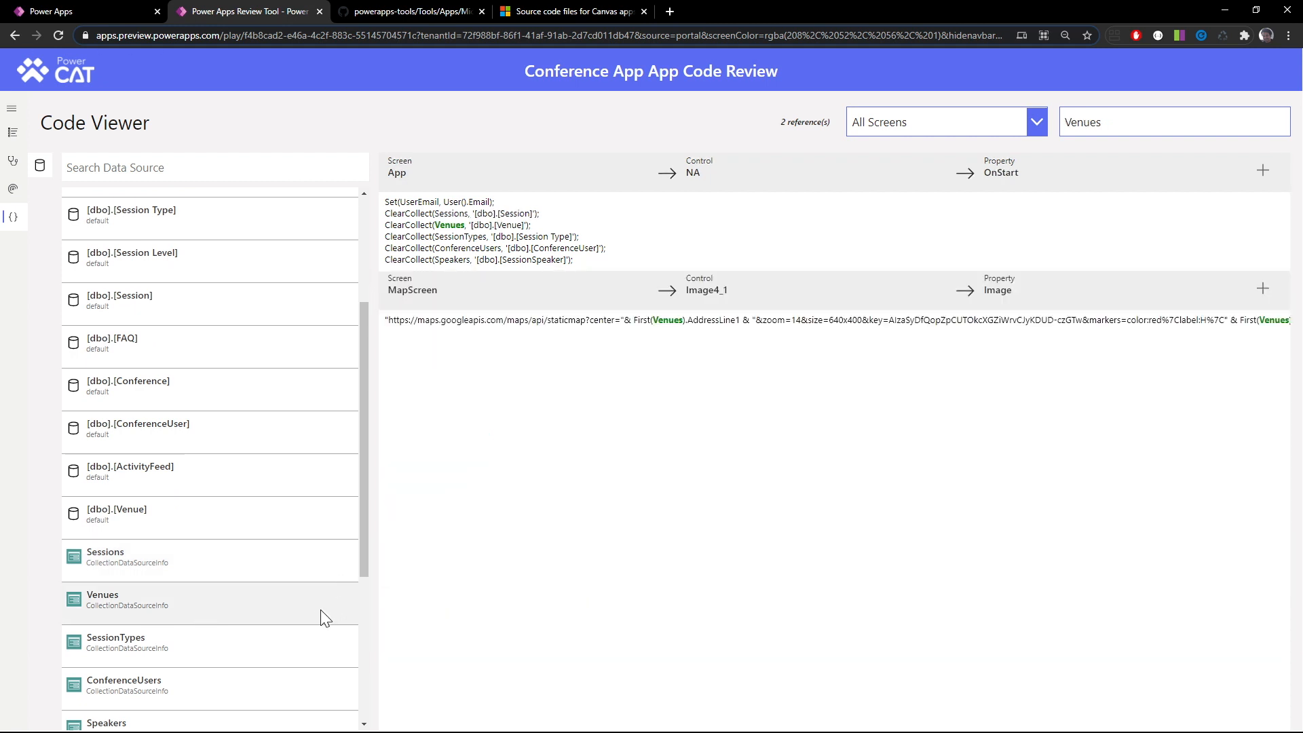
click(263, 644)
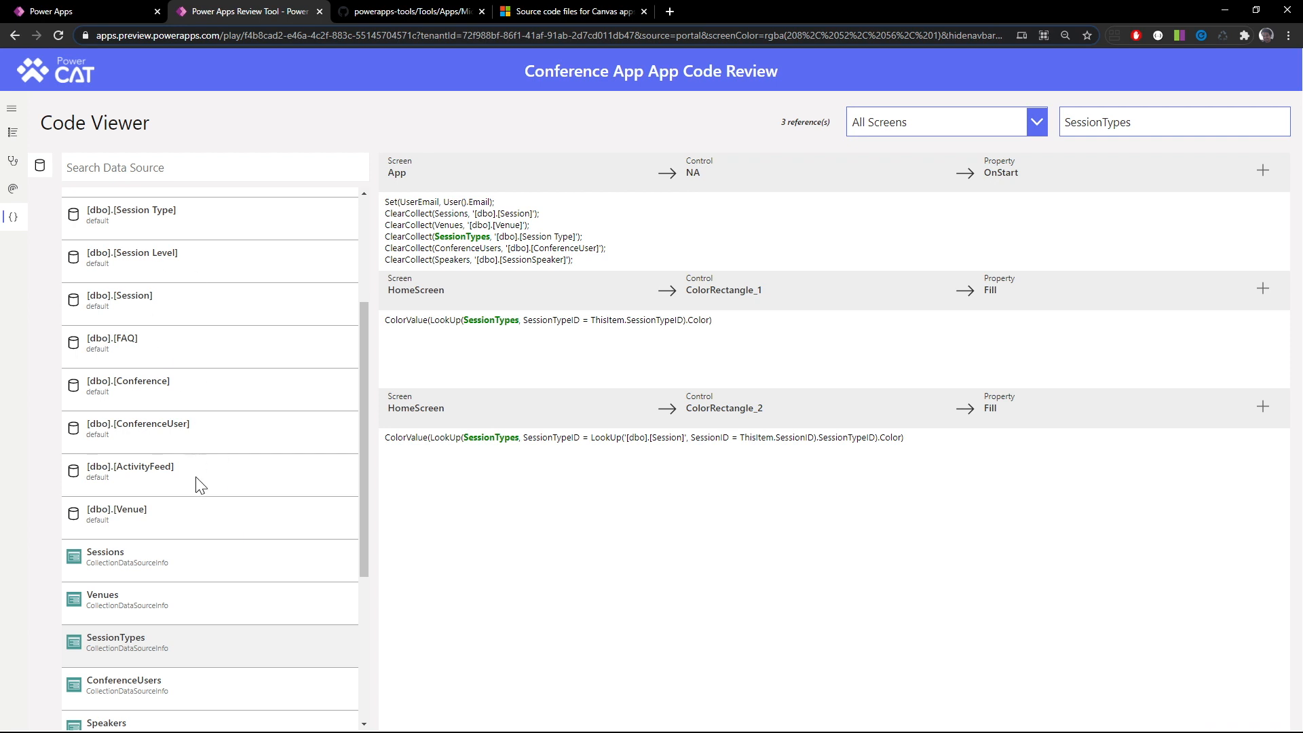
Return to the Code Review Checklist, read the details of the Delegation item and close them
click(13, 133)
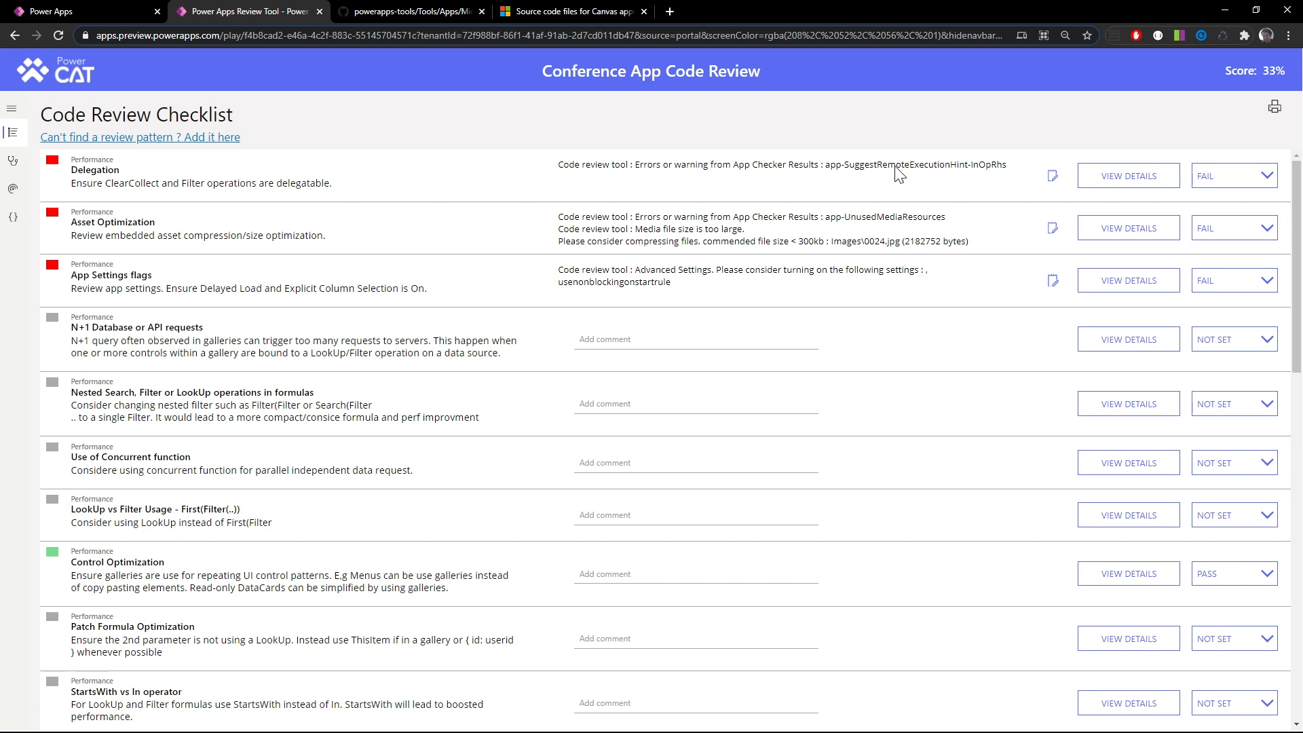
click(1084, 176)
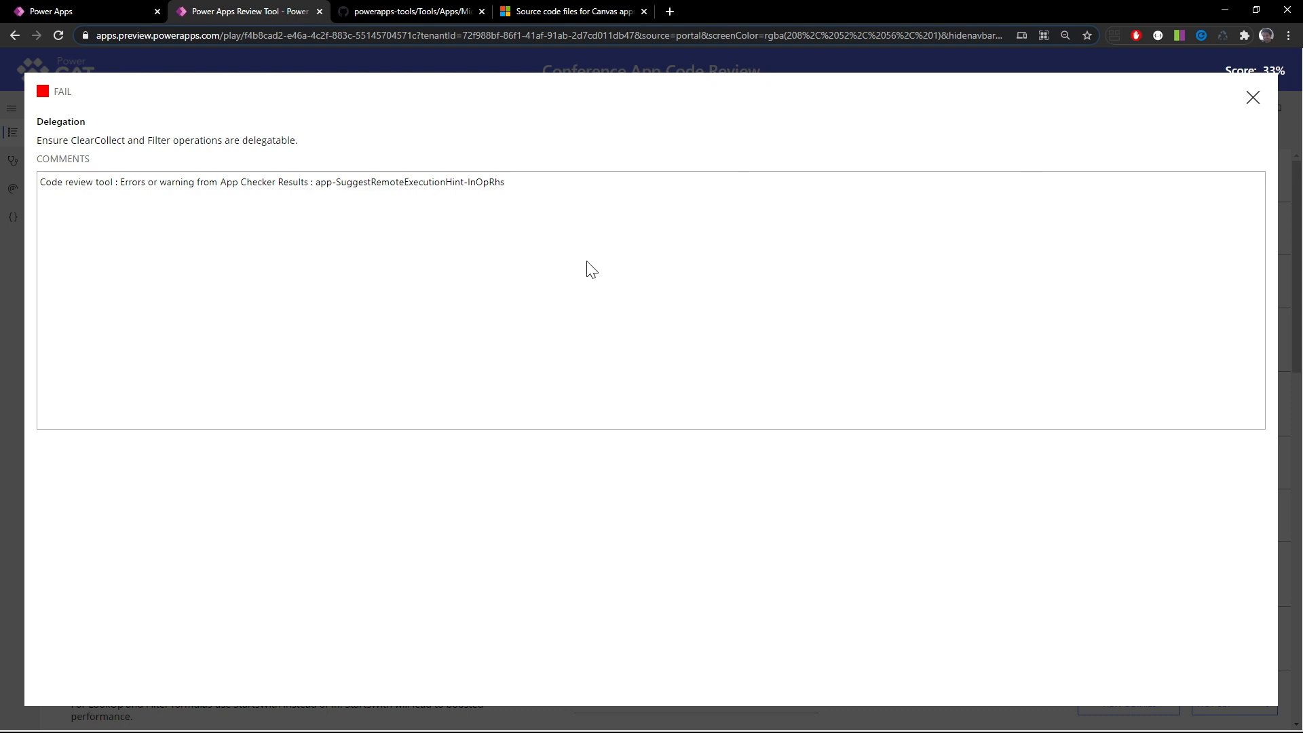
click(1252, 99)
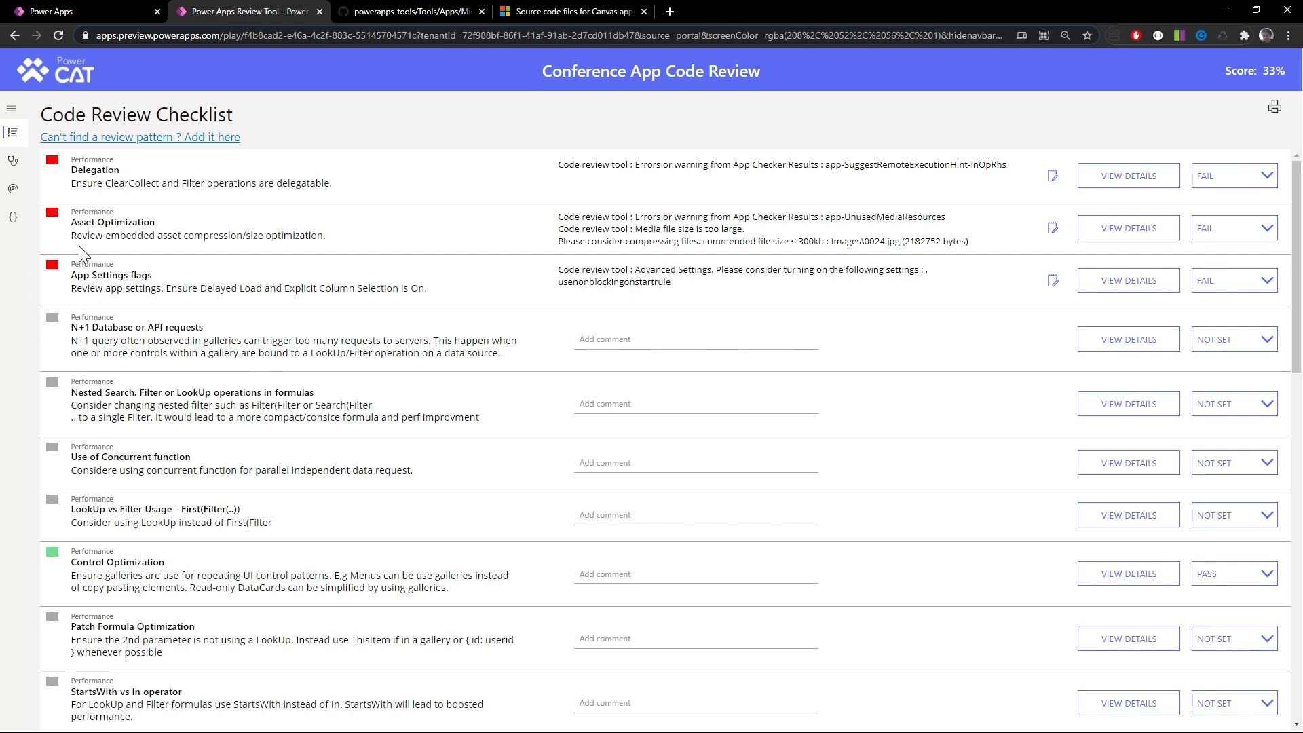
Revisit the Runtime Analysis, return to the checklist and highlight the N+1 Database or API requests pattern
click(12, 189)
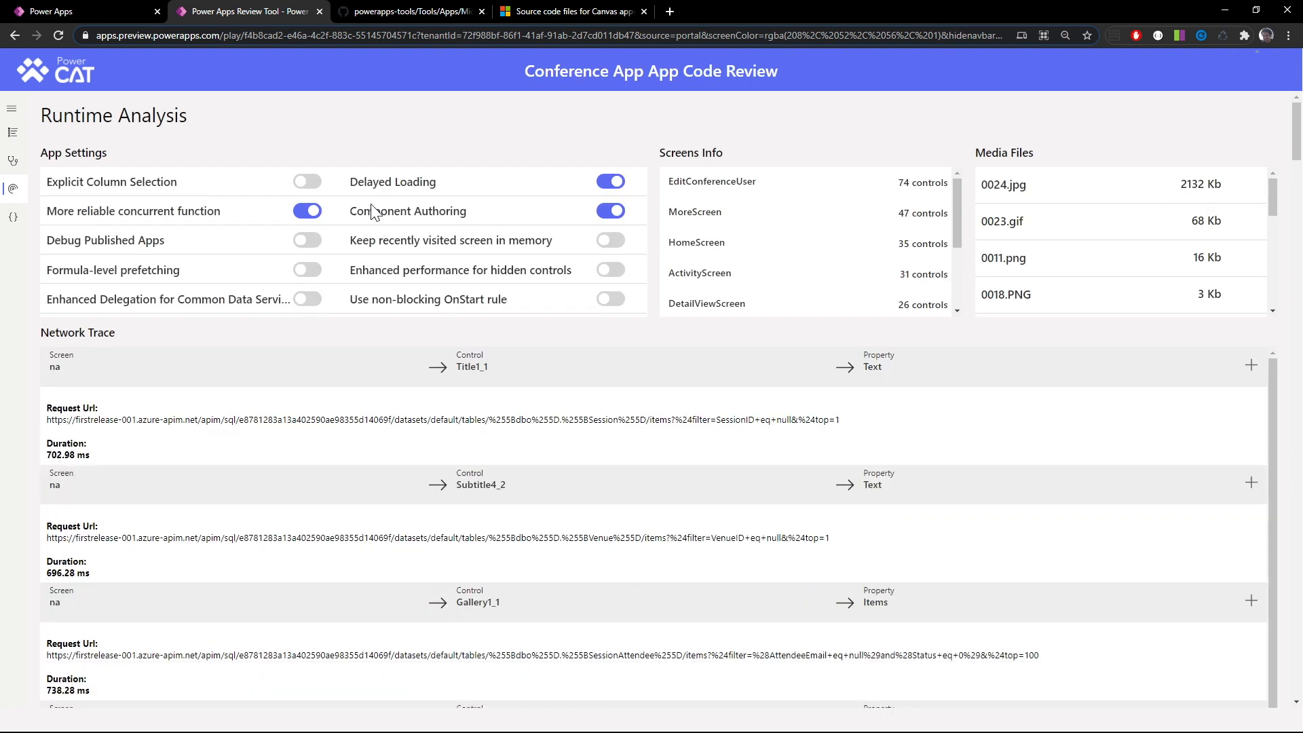
click(14, 134)
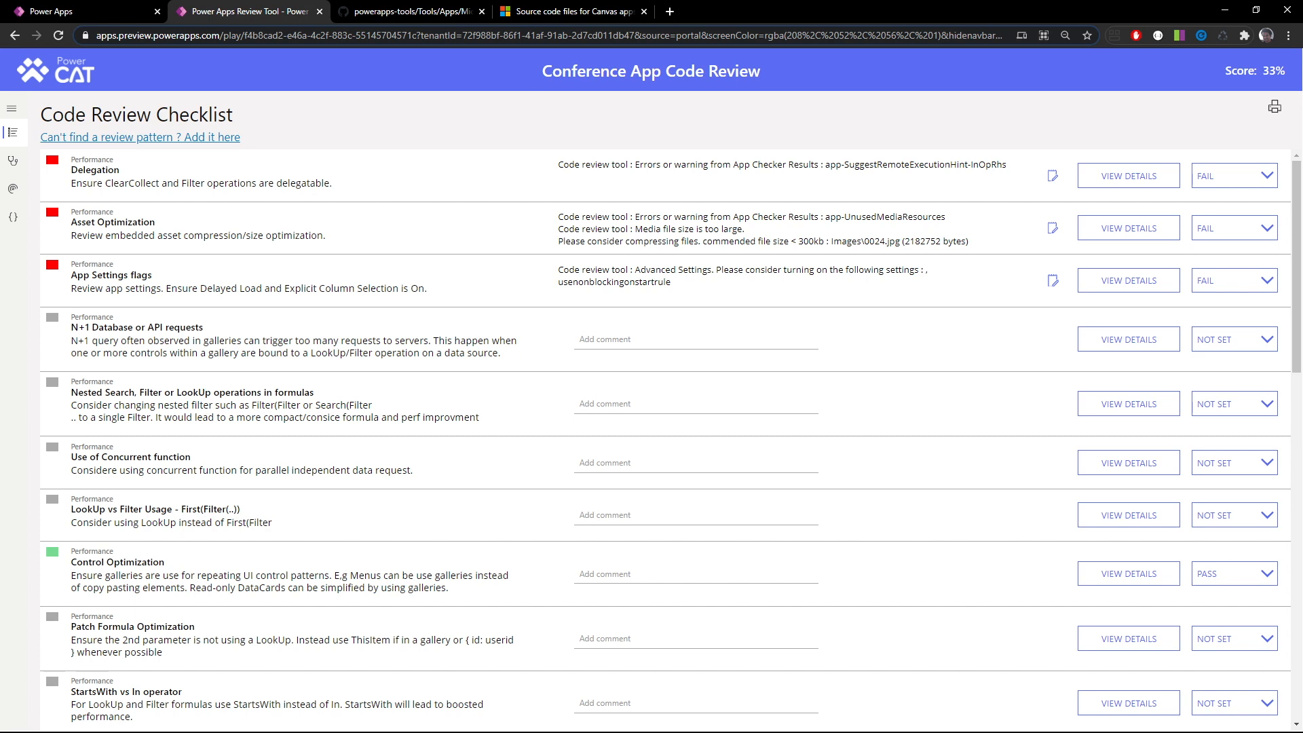
drag(71, 327, 222, 323)
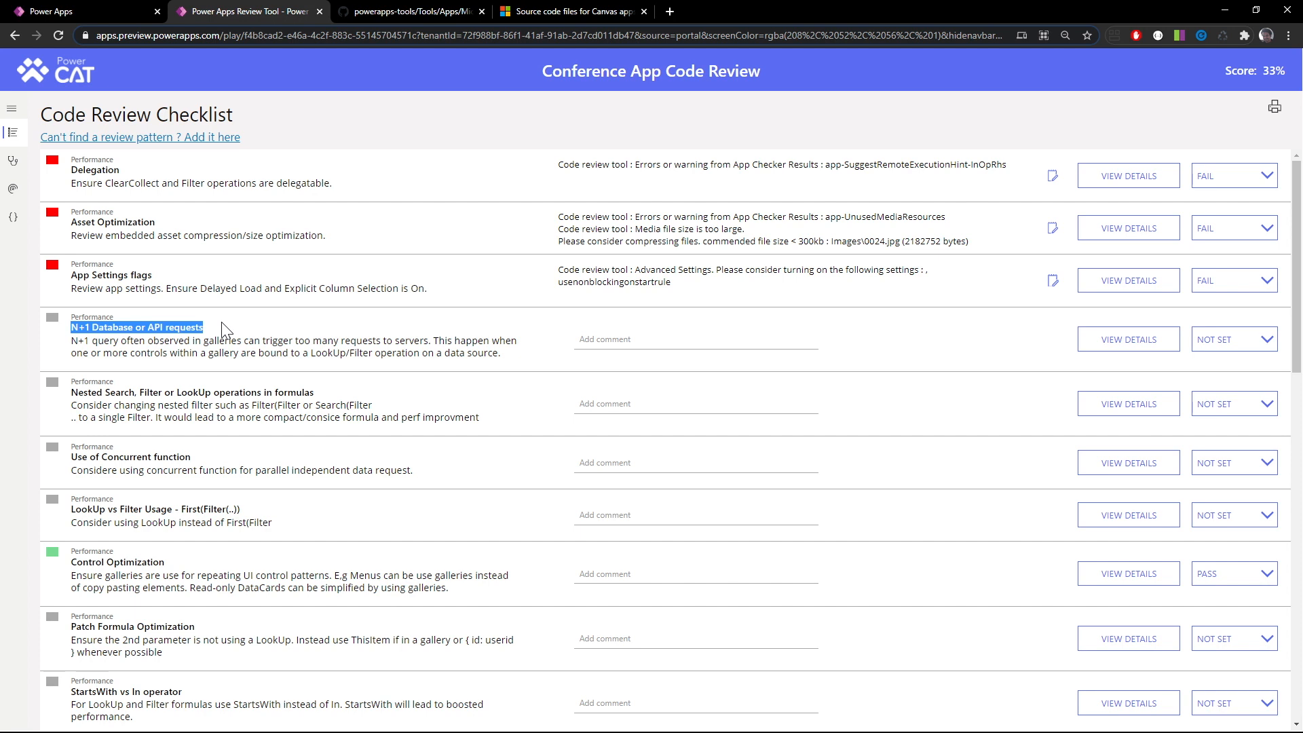
In Power Apps Studio, leave the settings and examine ConferenceGallery's Items formula and the [dbo].[Venue] source in its subtitle label's Text formula
key(alt+Tab)
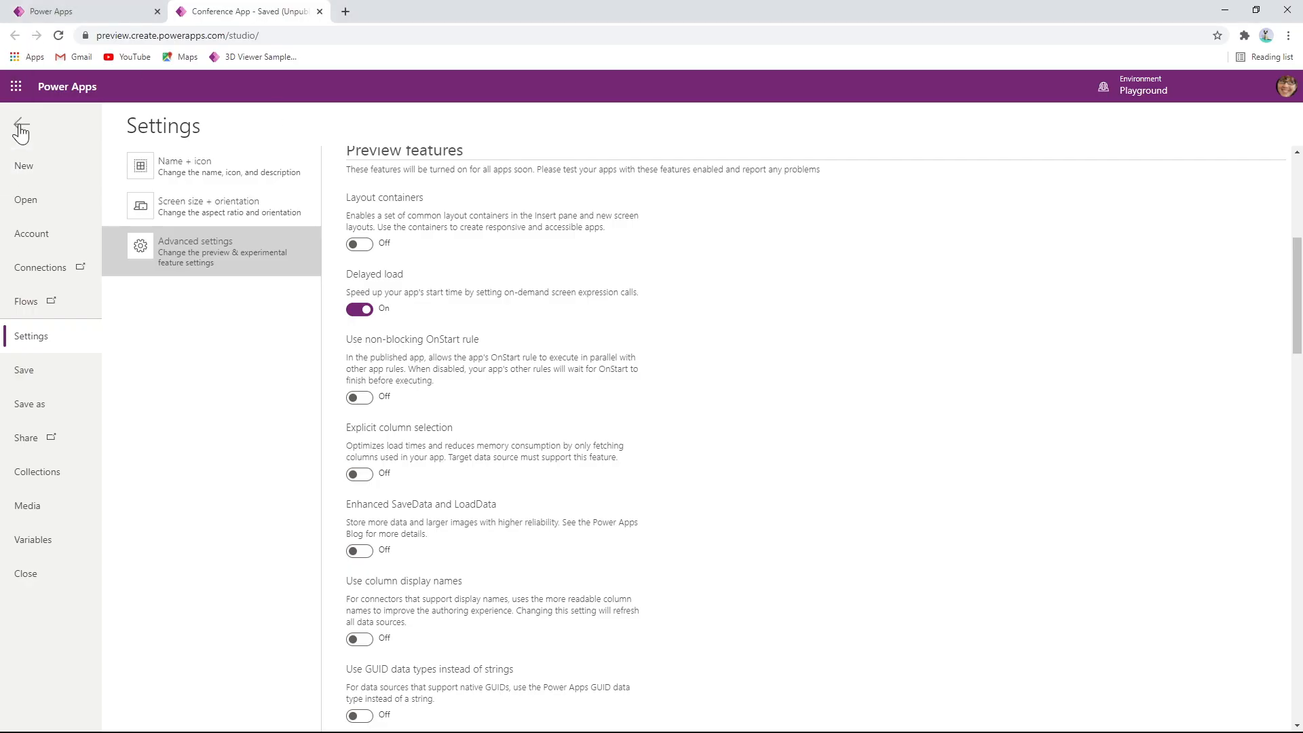
click(21, 129)
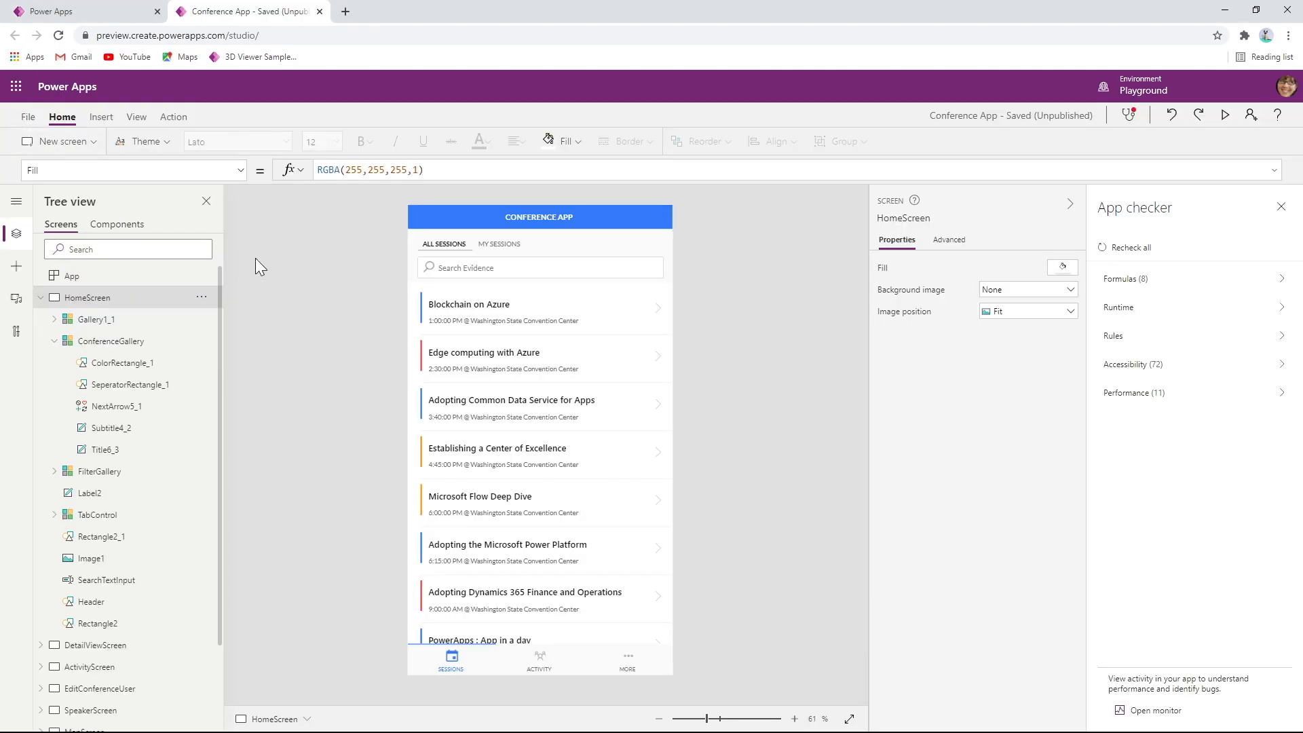
click(633, 444)
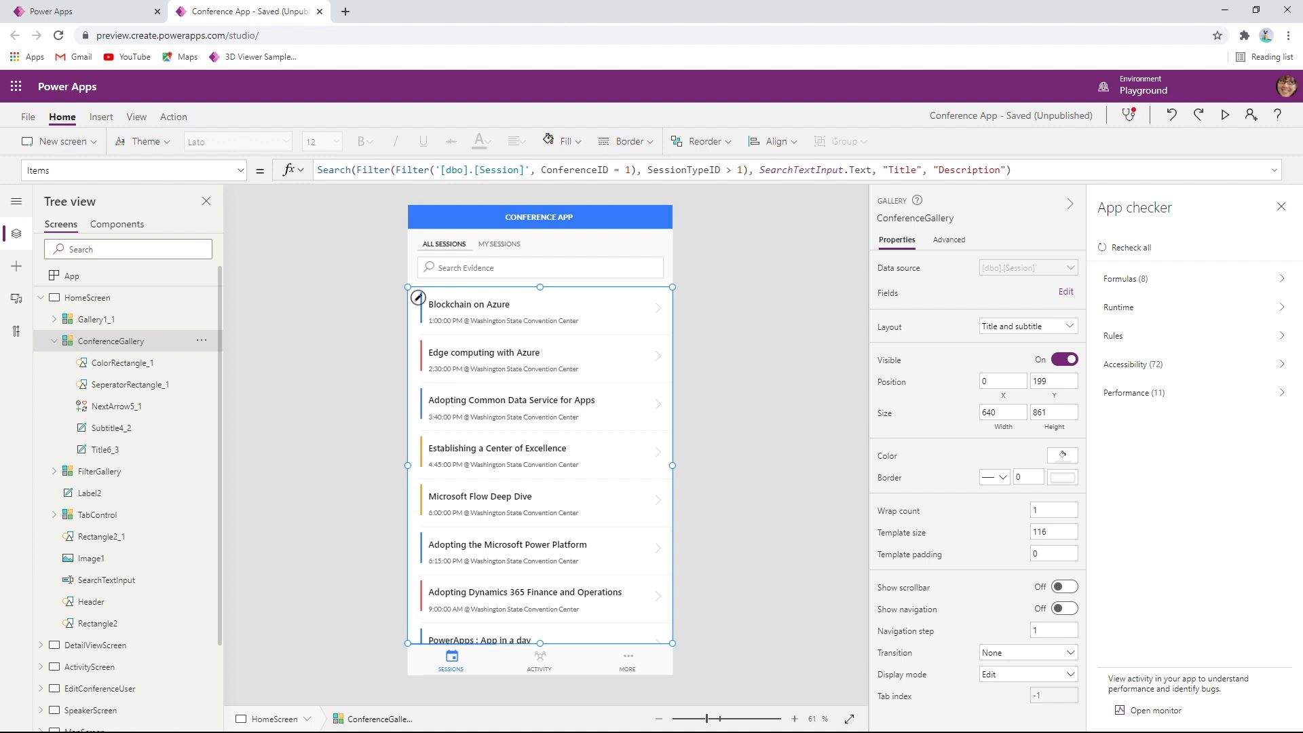
click(532, 320)
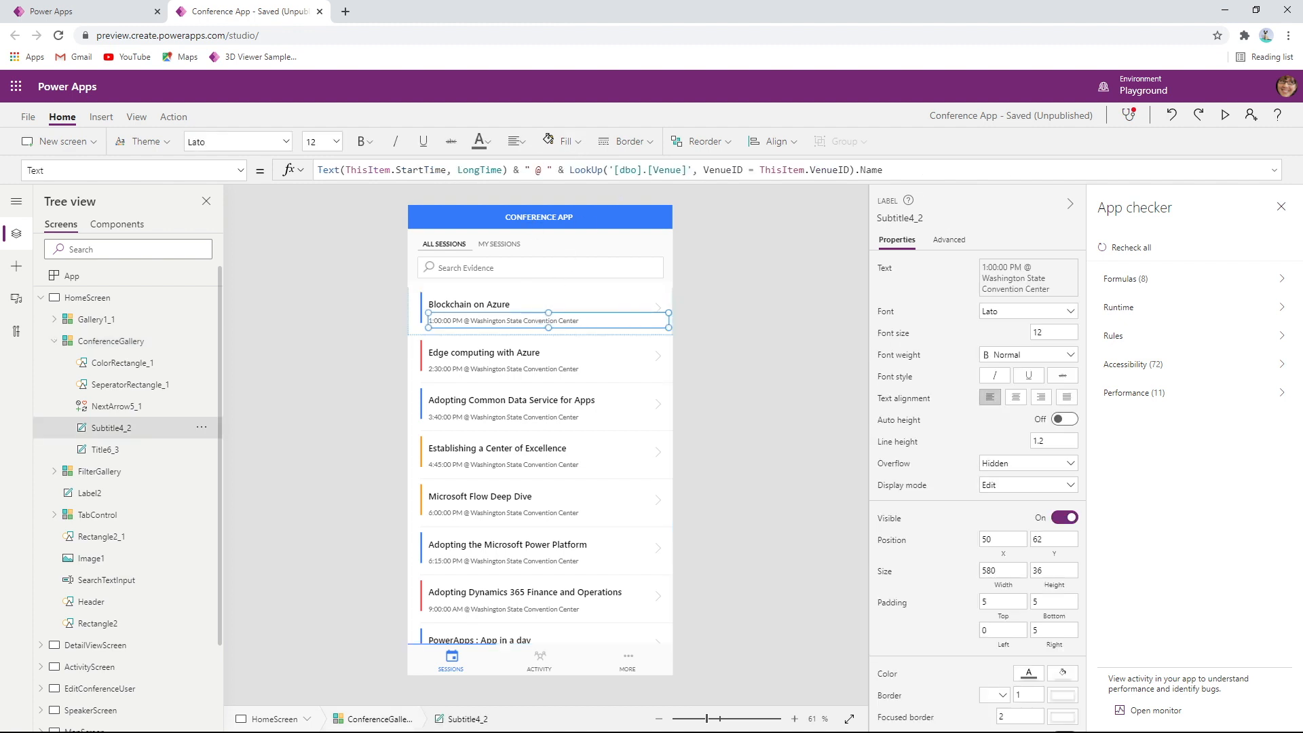
drag(609, 170, 692, 170)
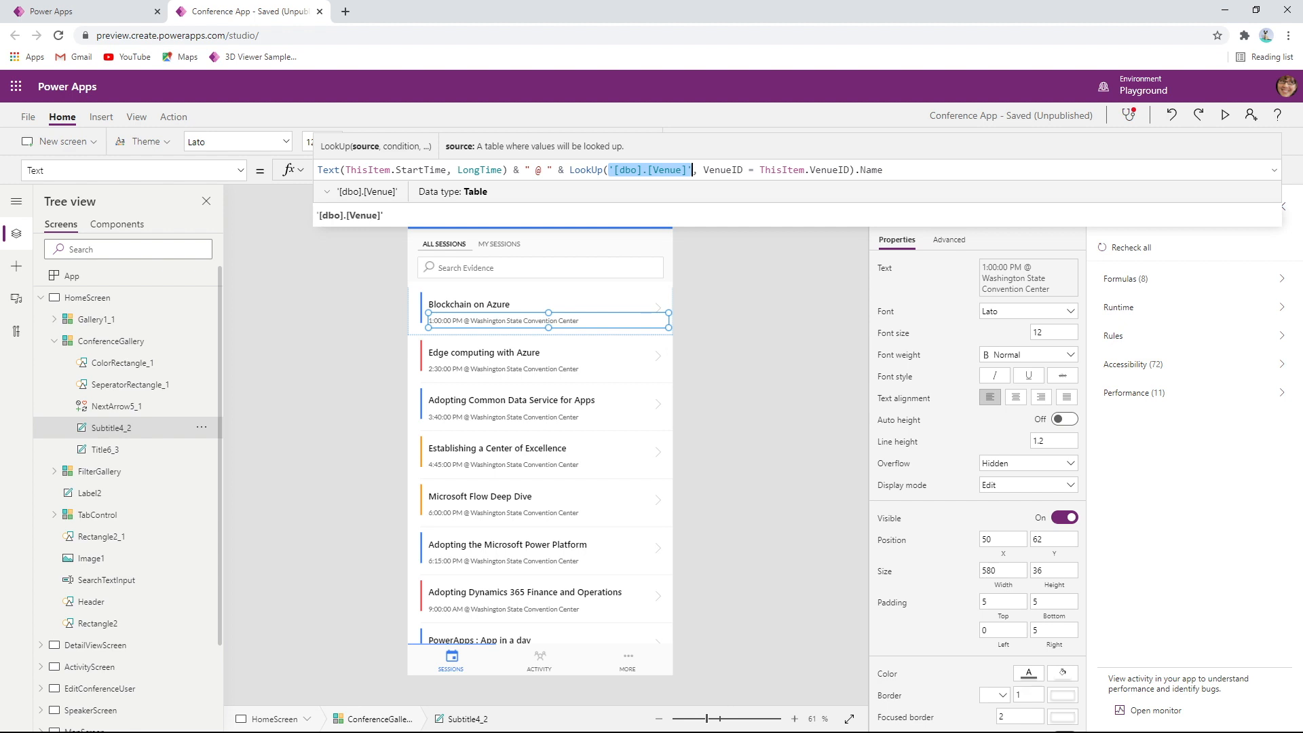
Review ConferenceGallery's Items formula again and highlight the whole Venue LookUp expression in the subtitle label's Text formula
click(623, 405)
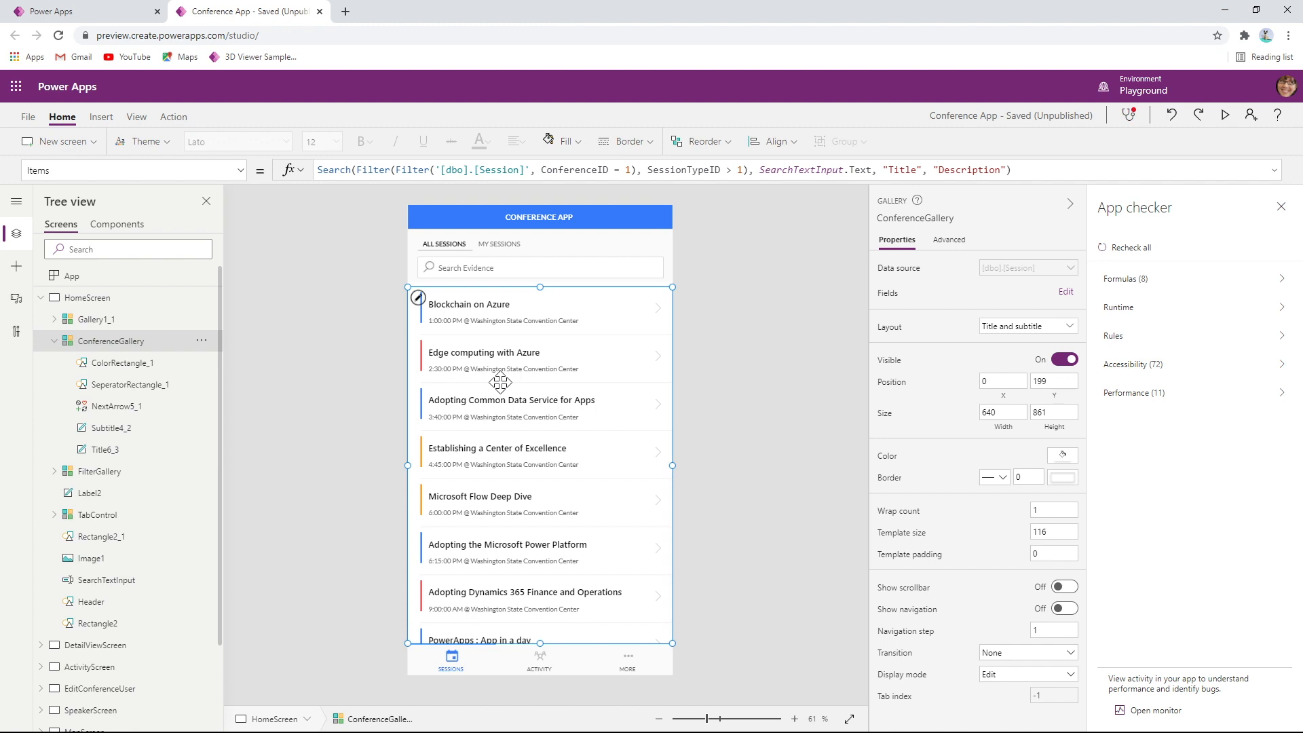
click(546, 322)
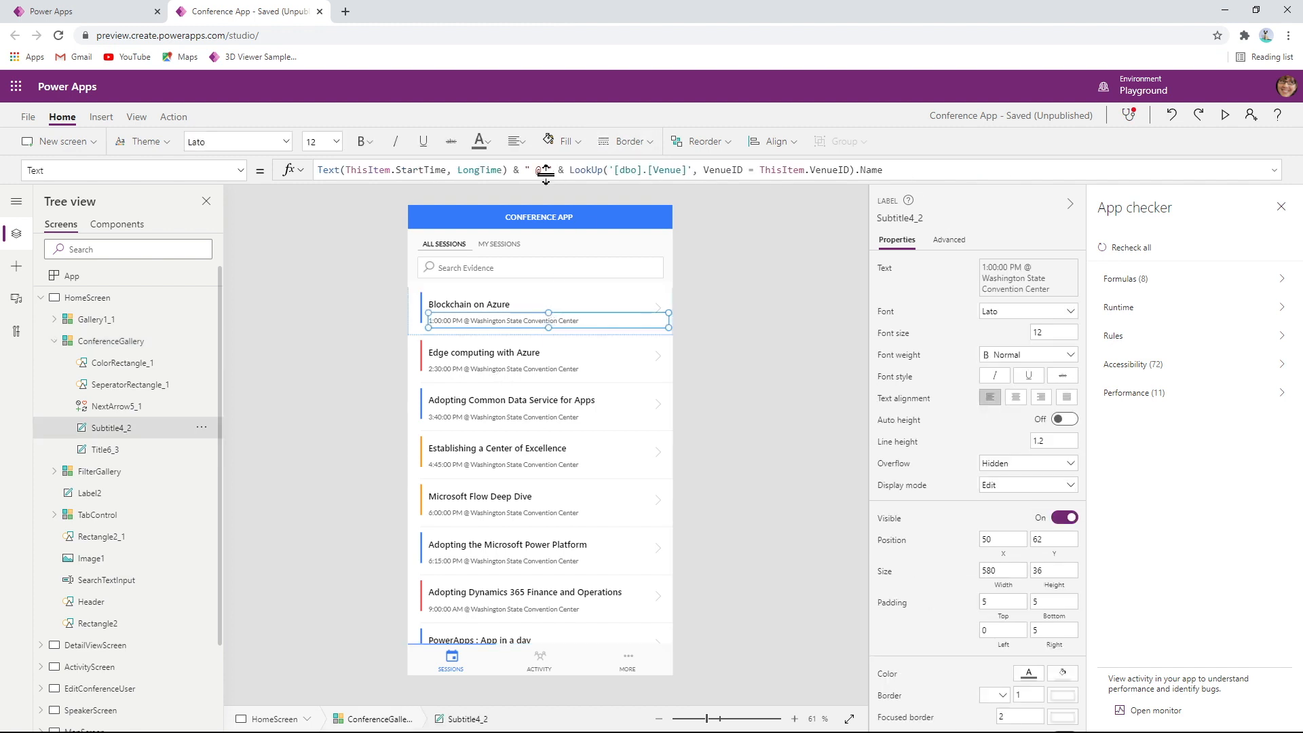
drag(883, 170, 569, 170)
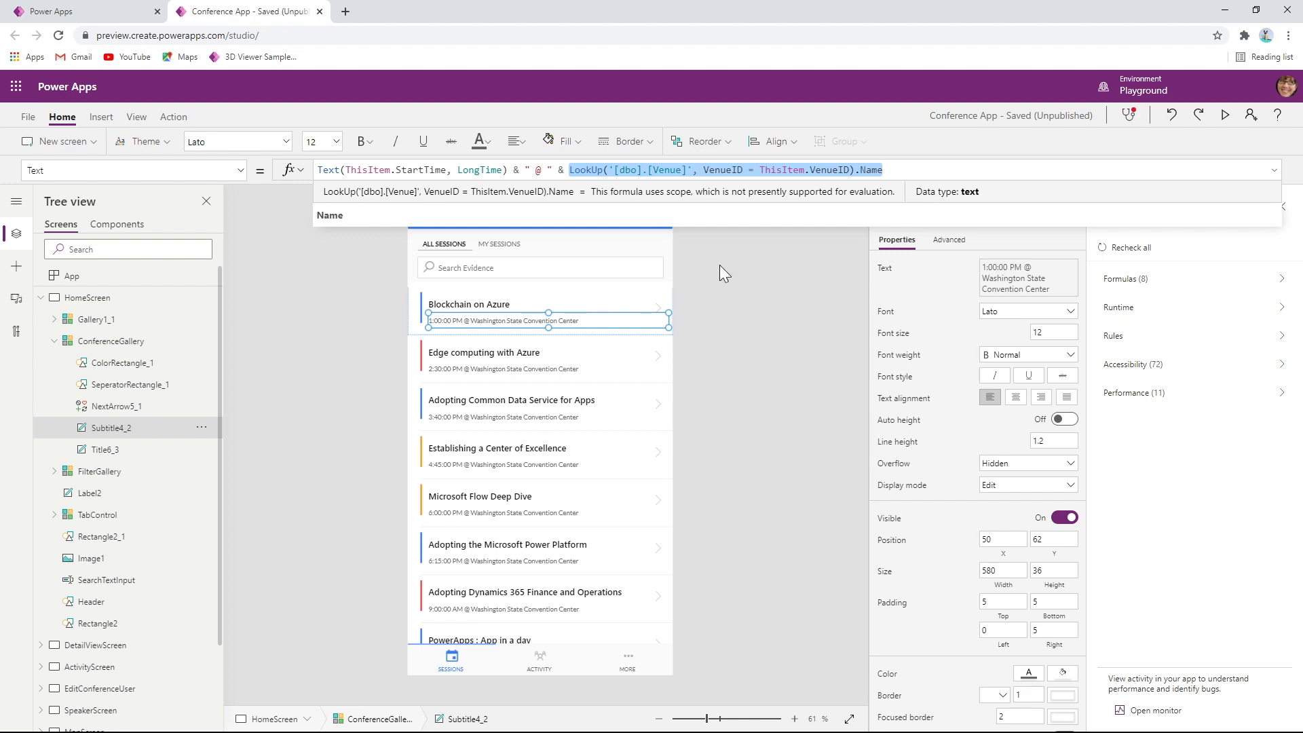
click(695, 400)
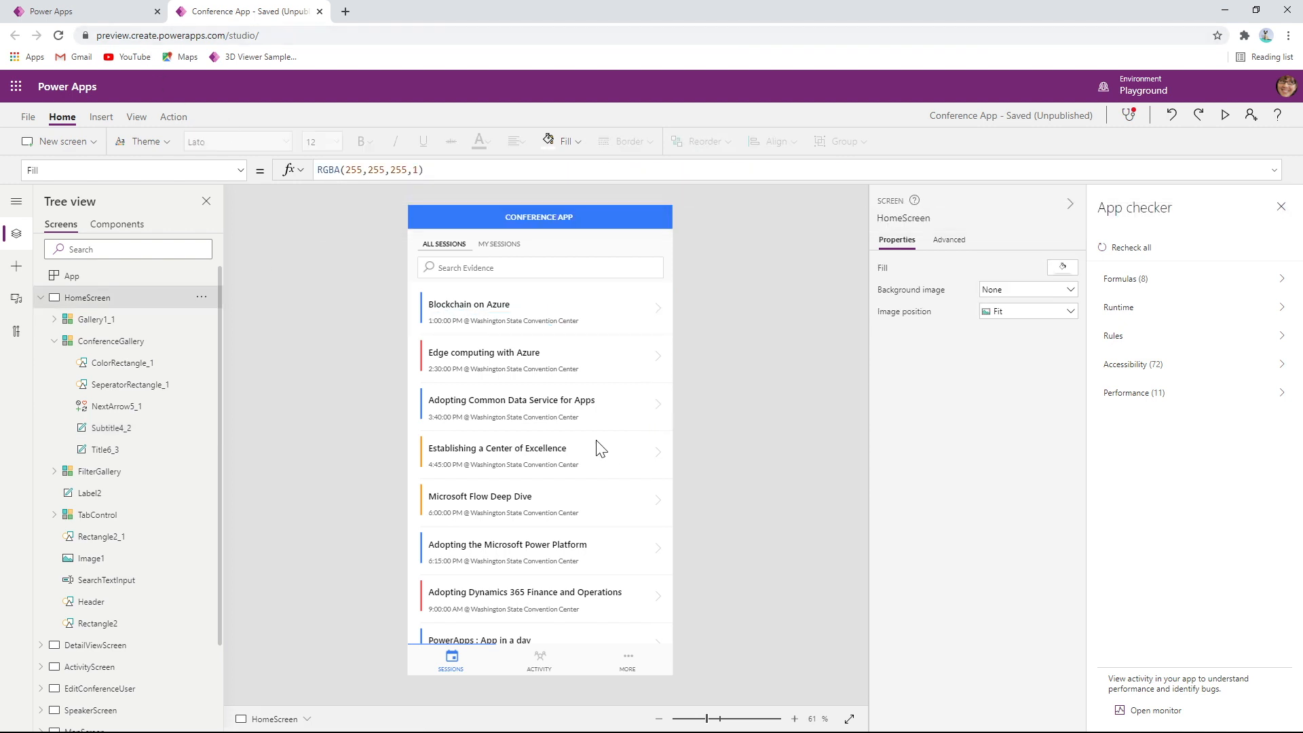
Compare the Text formulas of the gallery's title and subtitle labels, highlighting the subtitle's LookUp on [dbo].[Venue]
click(55, 341)
click(491, 321)
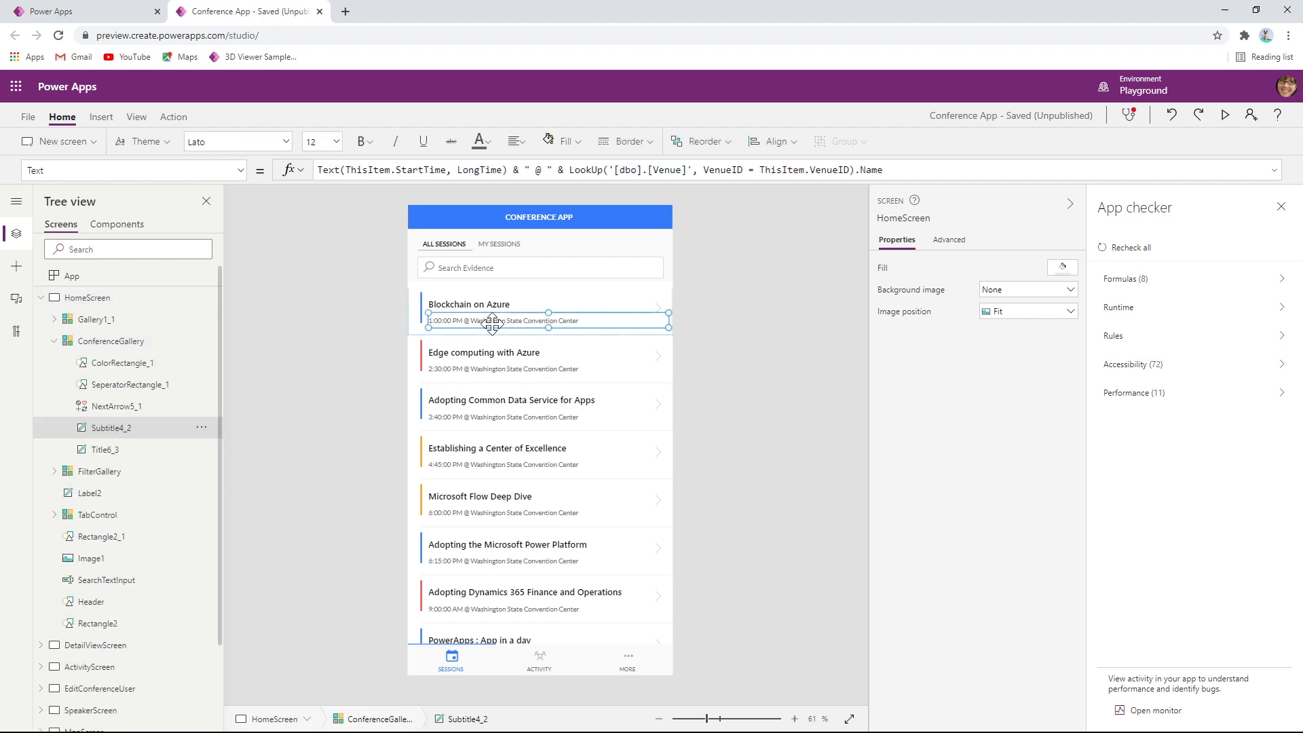
click(490, 307)
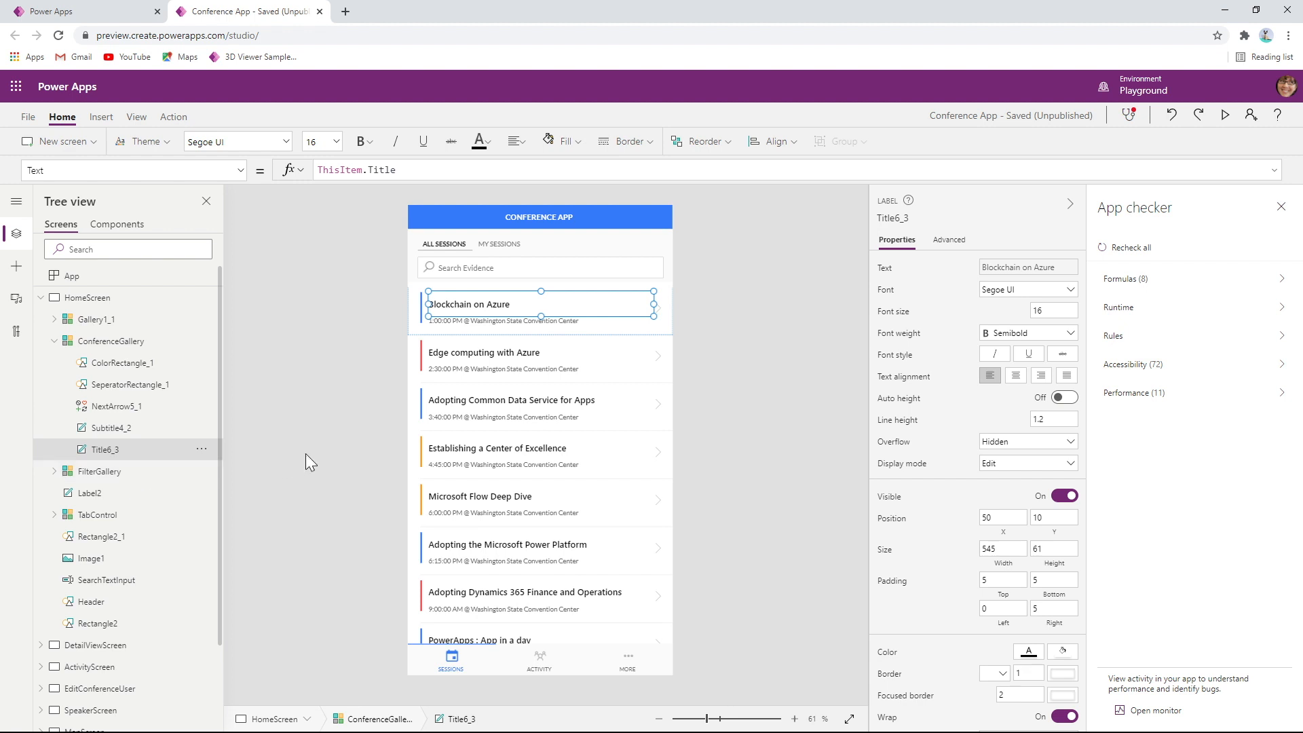
click(470, 326)
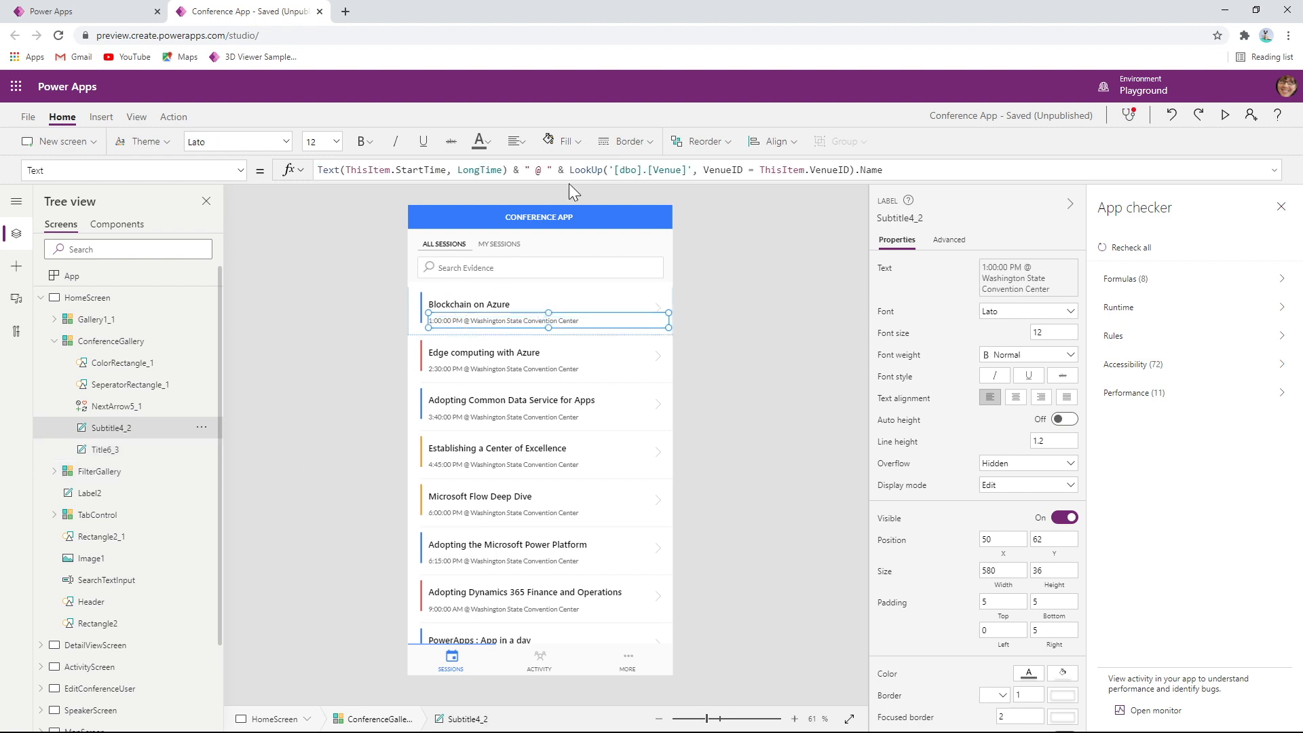
drag(570, 170, 692, 171)
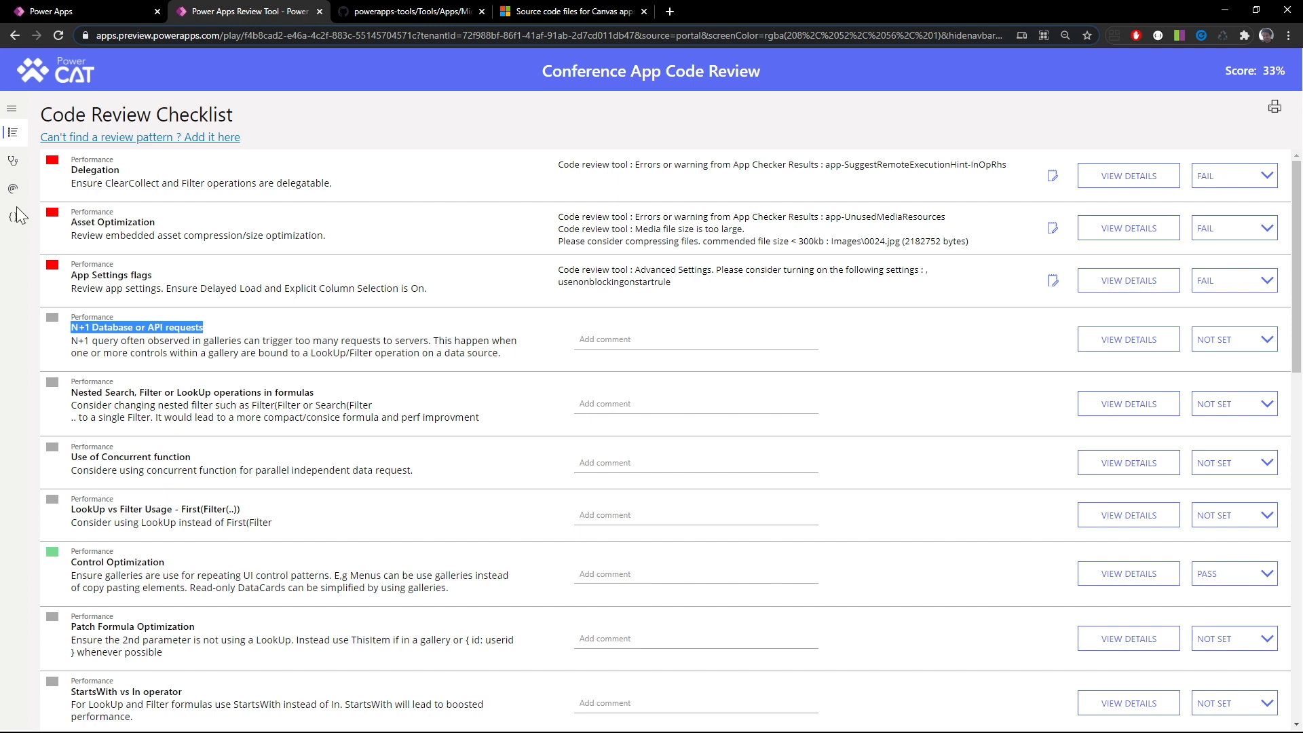
Back in the code review, search the Code Viewer for LookUp and examine the formulas that use it
click(15, 223)
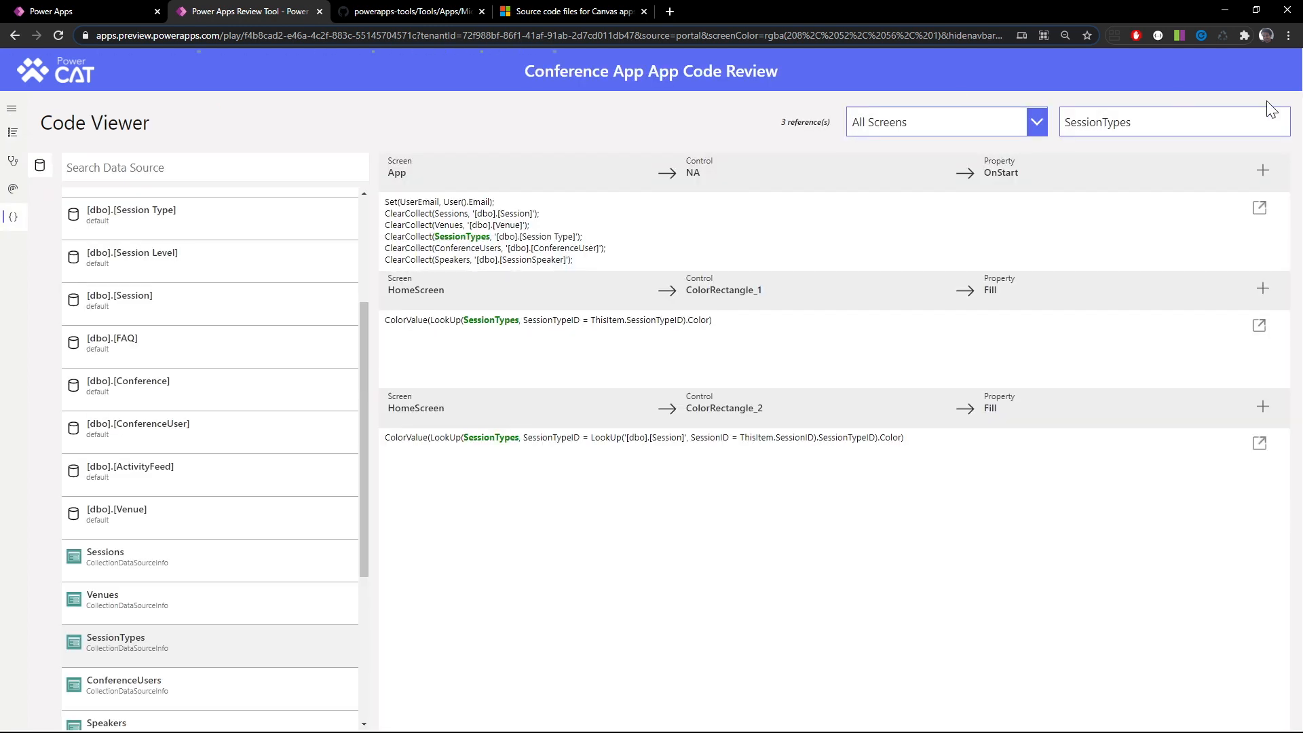
drag(1184, 120, 1037, 110)
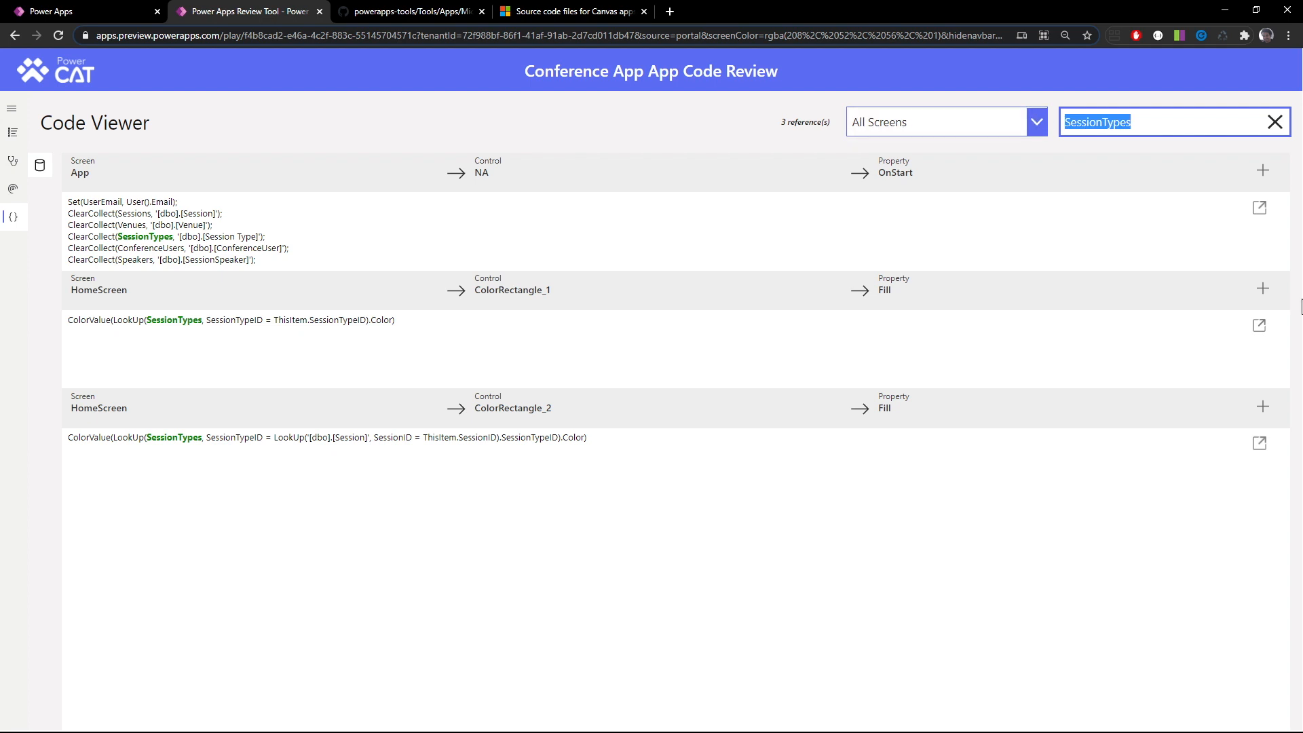
text(Look)
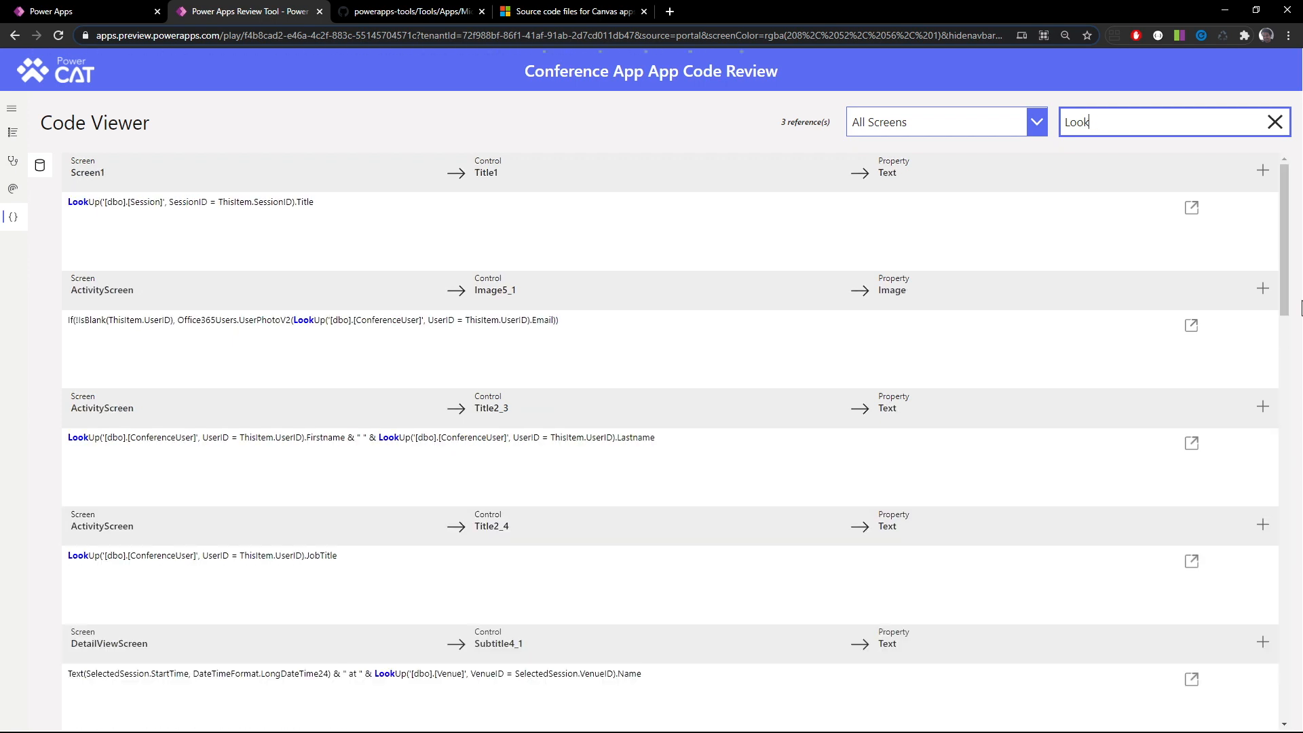
text(Up)
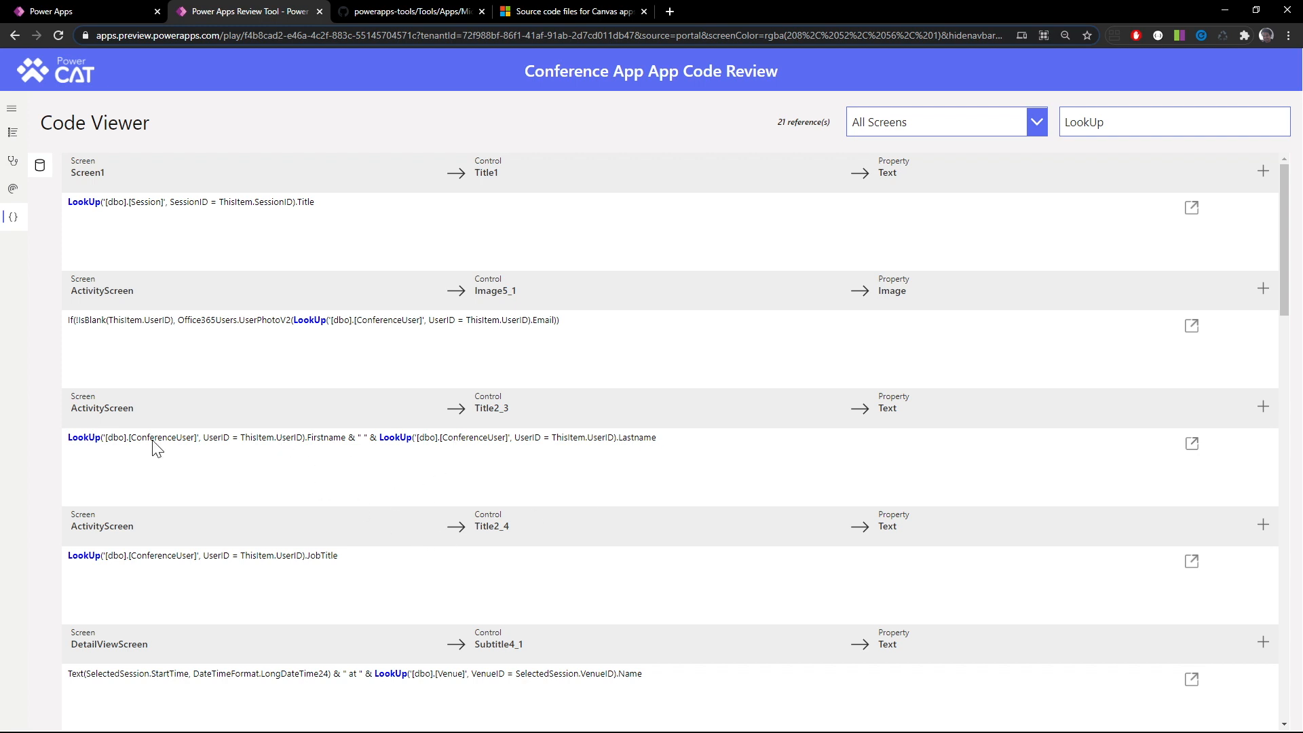
scroll(404, 520, down, 1)
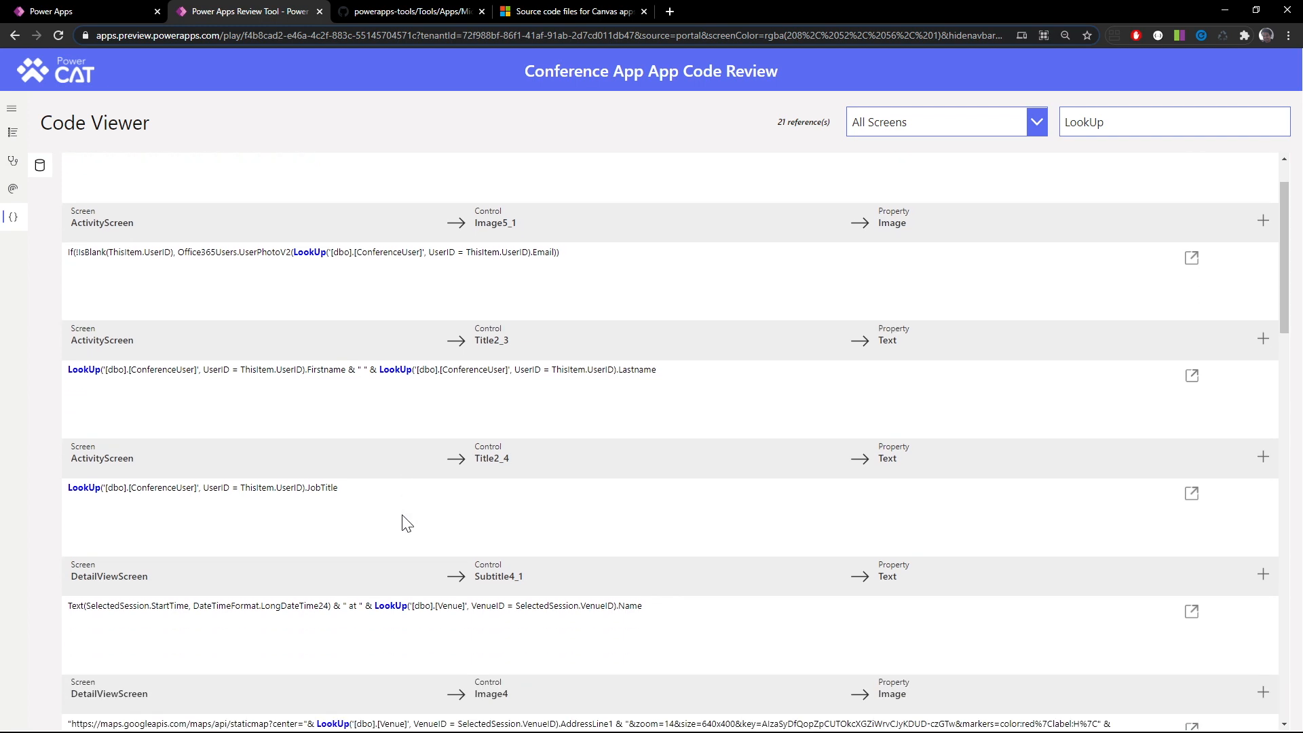
scroll(405, 523, up, 1)
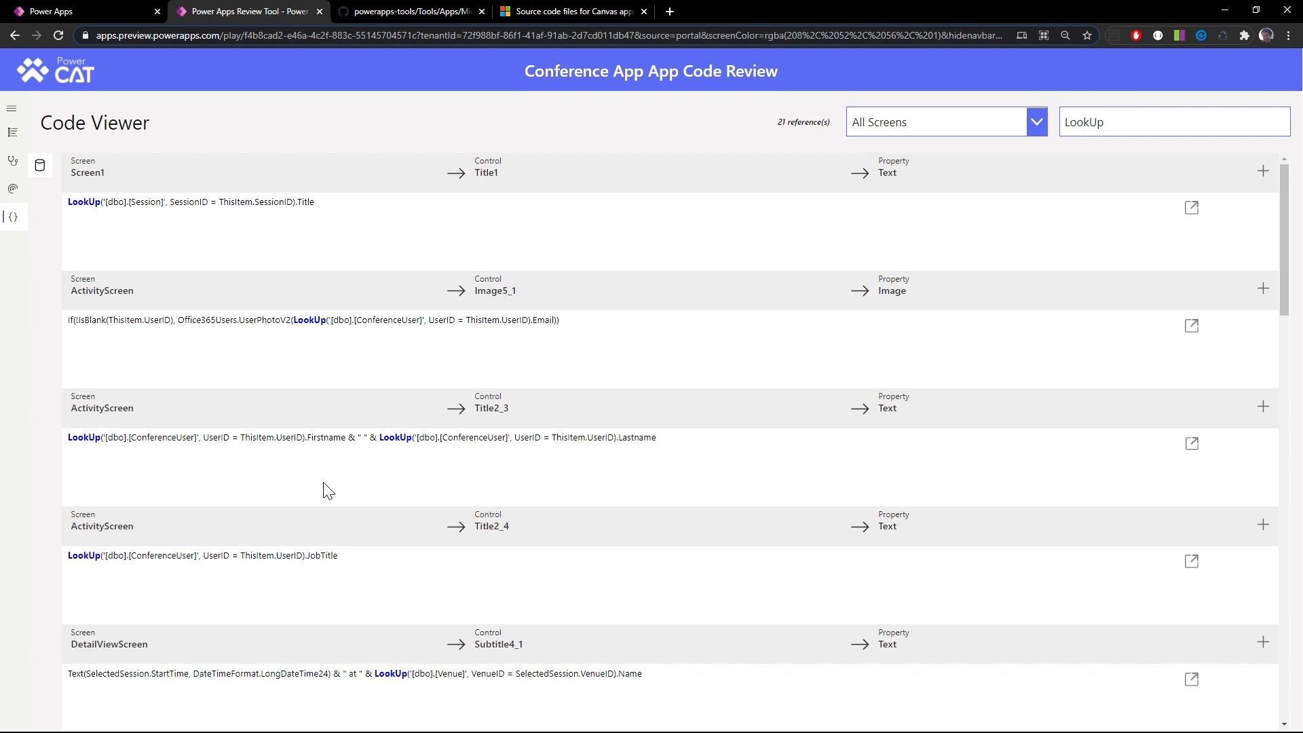
Back in the Code Review Checklist, mark the N+1 Database or API requests item as FAIL
click(14, 135)
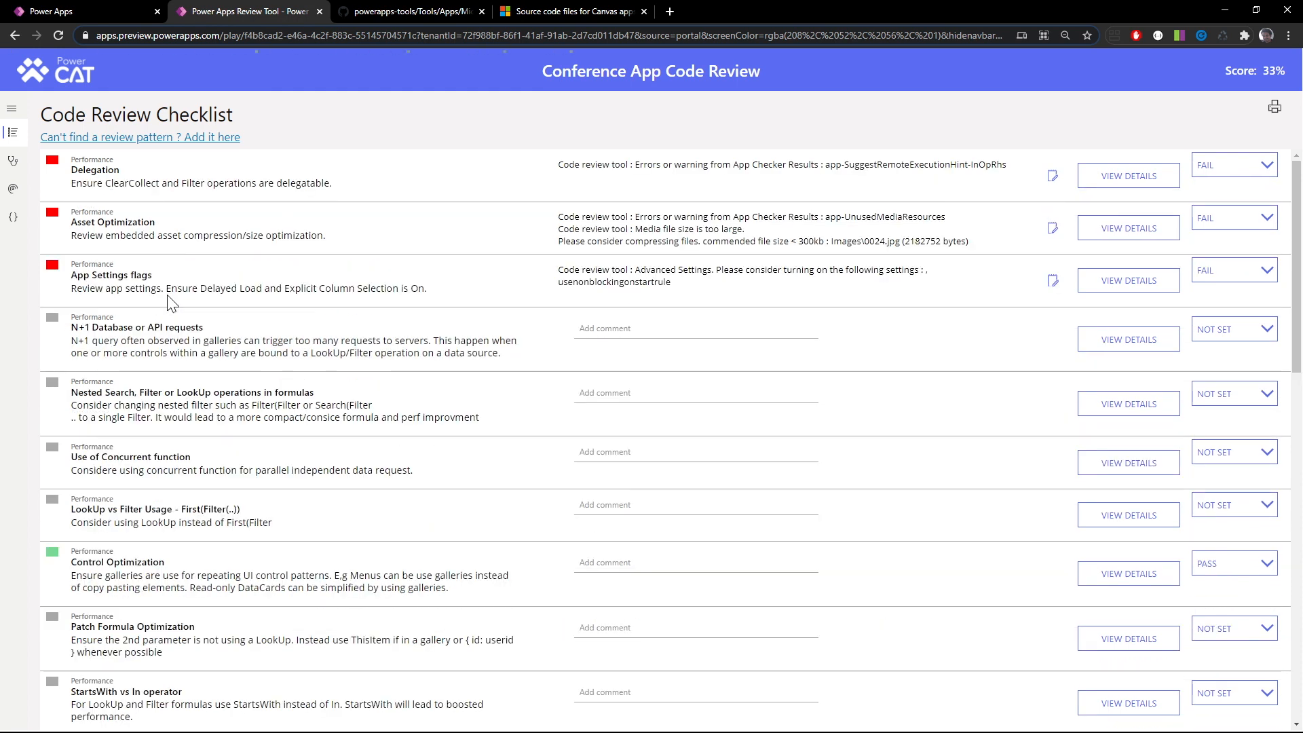
click(1218, 339)
click(1214, 396)
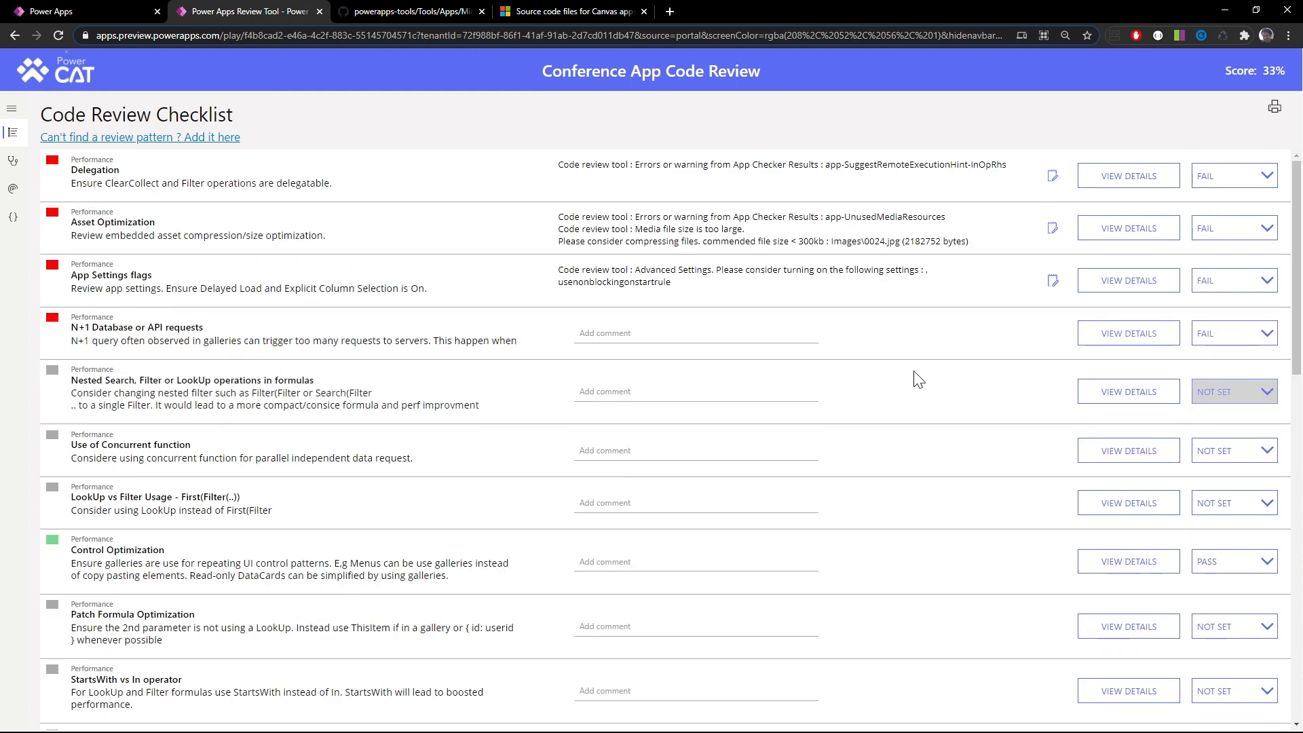
From the Code Viewer, link ActivityScreen's Image5_1 Image formula to the N+1 Database or API requests review item
click(15, 220)
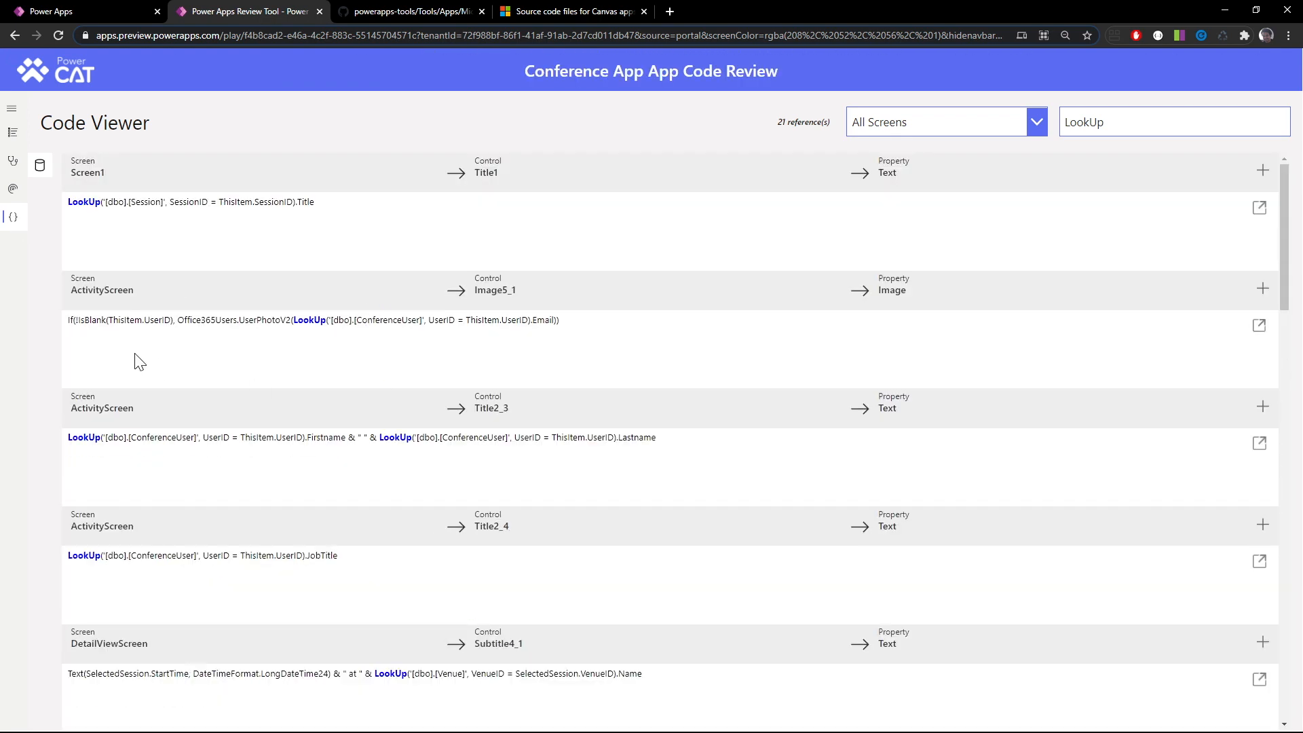
click(1263, 290)
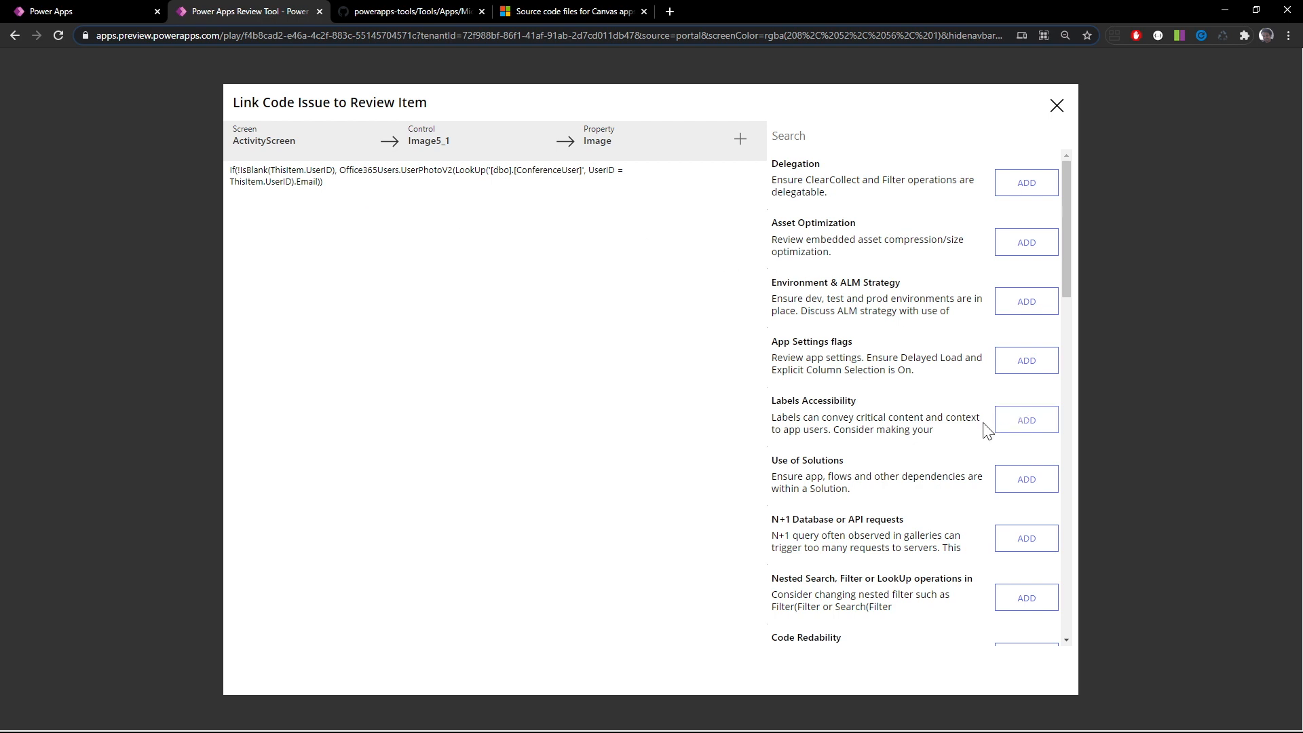
click(1026, 539)
click(1057, 107)
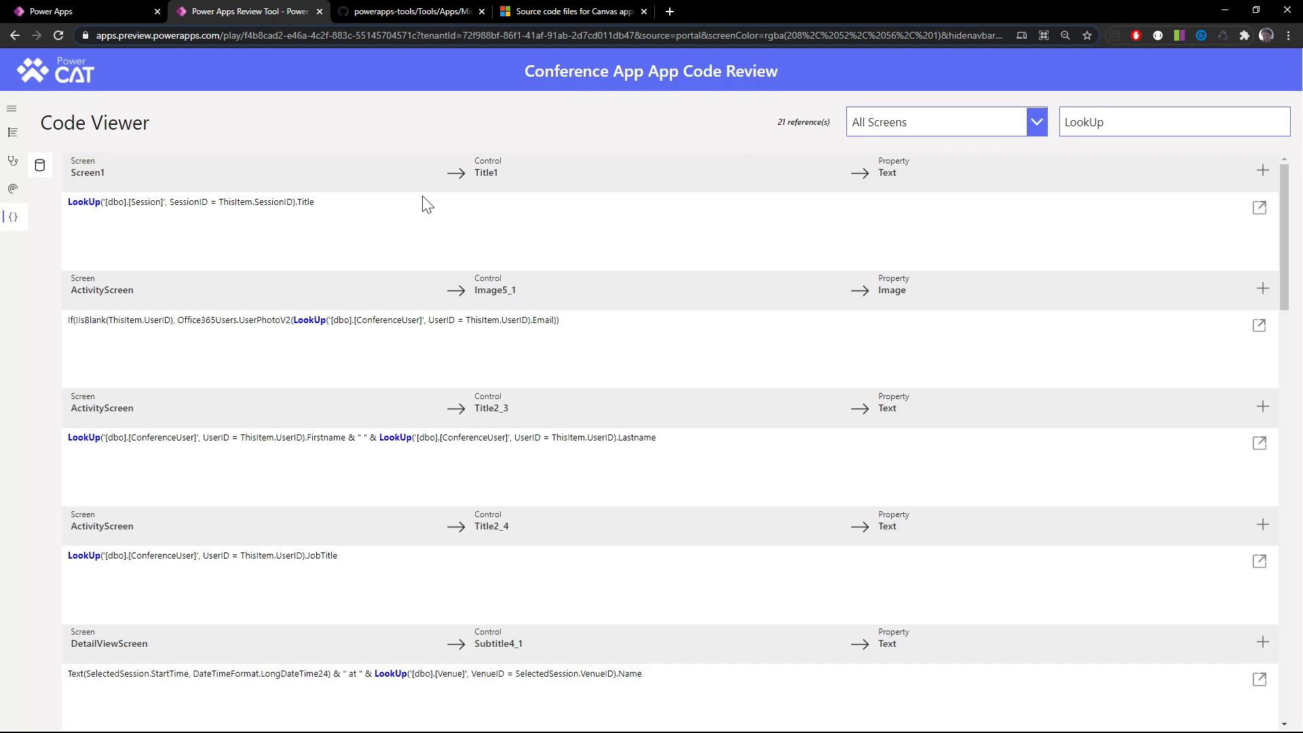
Examine the checklist details of the N+1 Database or API requests item, including its linked formula
click(13, 133)
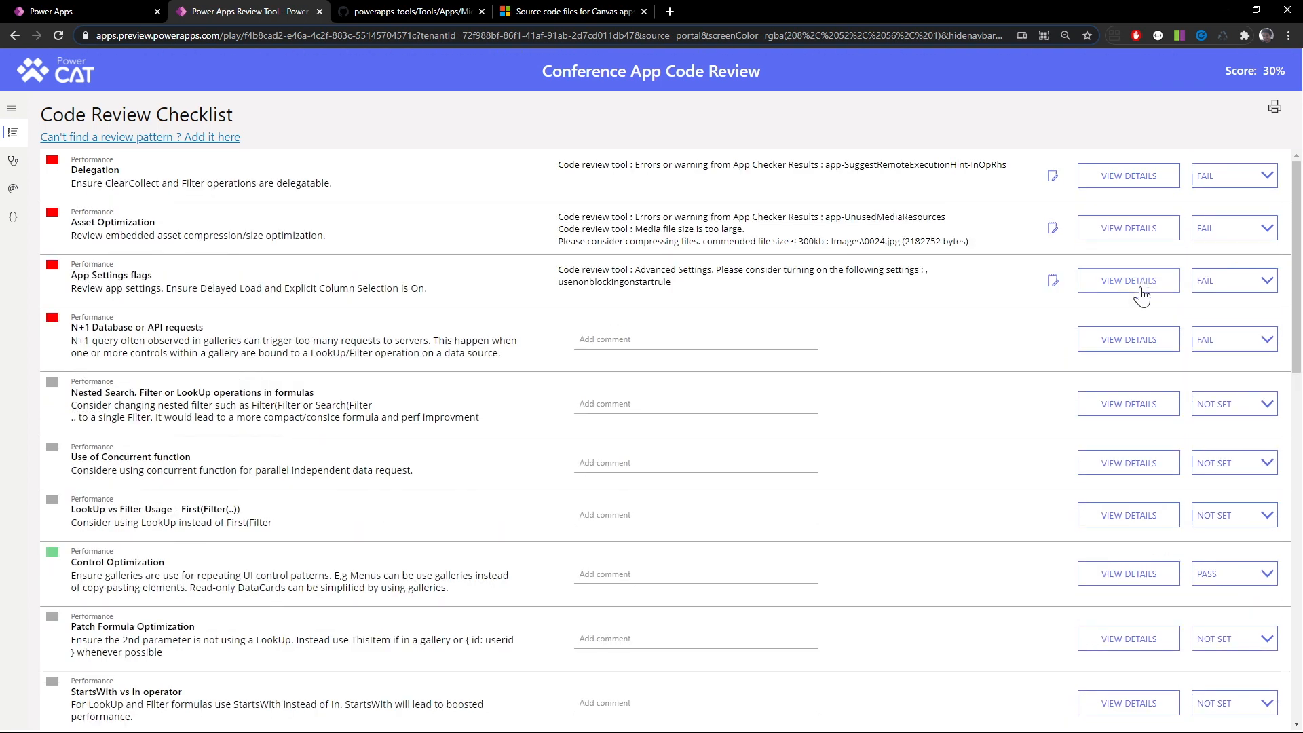
click(1135, 341)
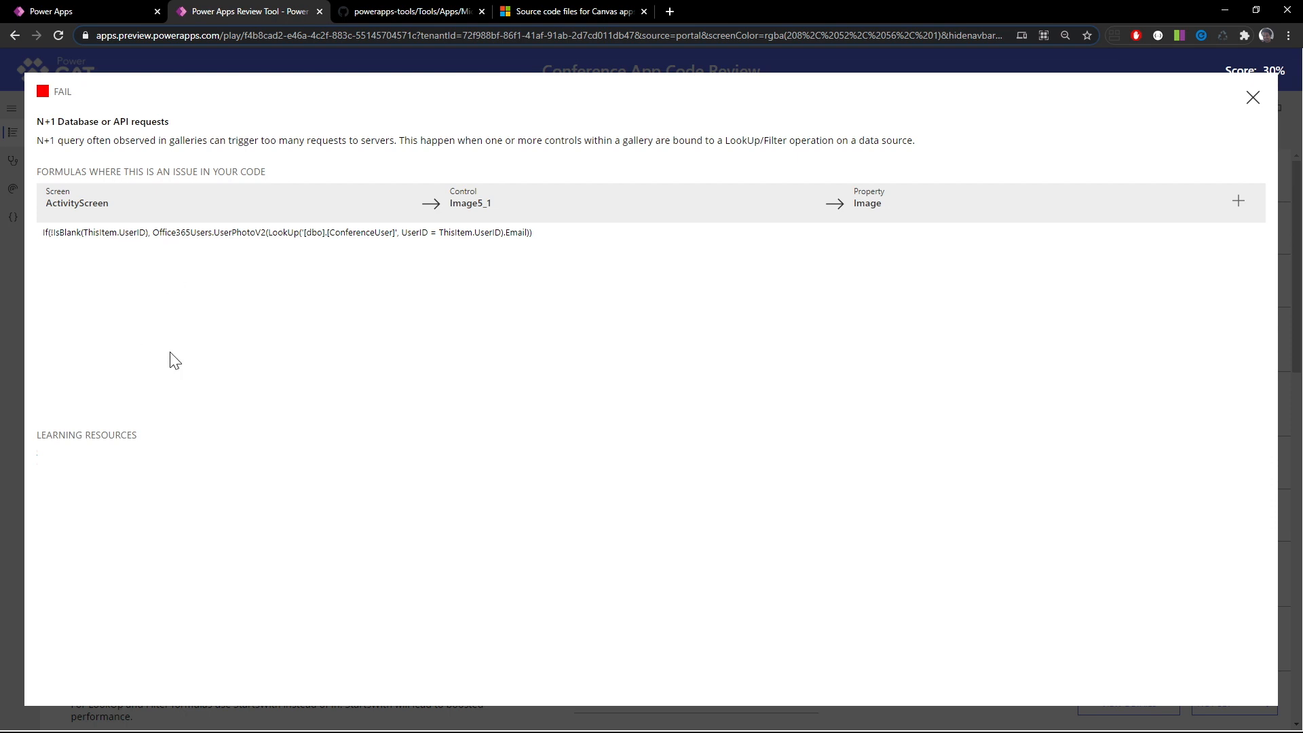
click(1249, 103)
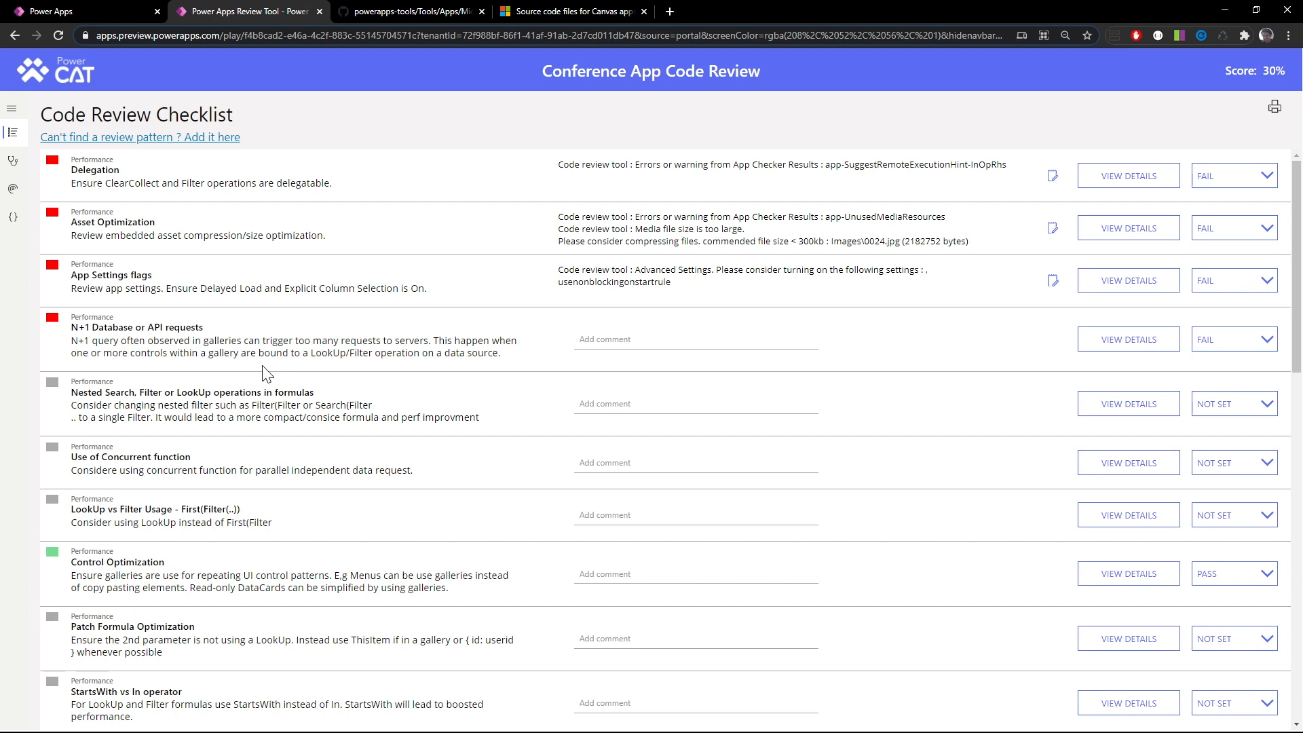
Add the comment "Consider using Views to avoid making many calls to your Venue Table." to the N+1 Database or API requests item and check its details
click(619, 340)
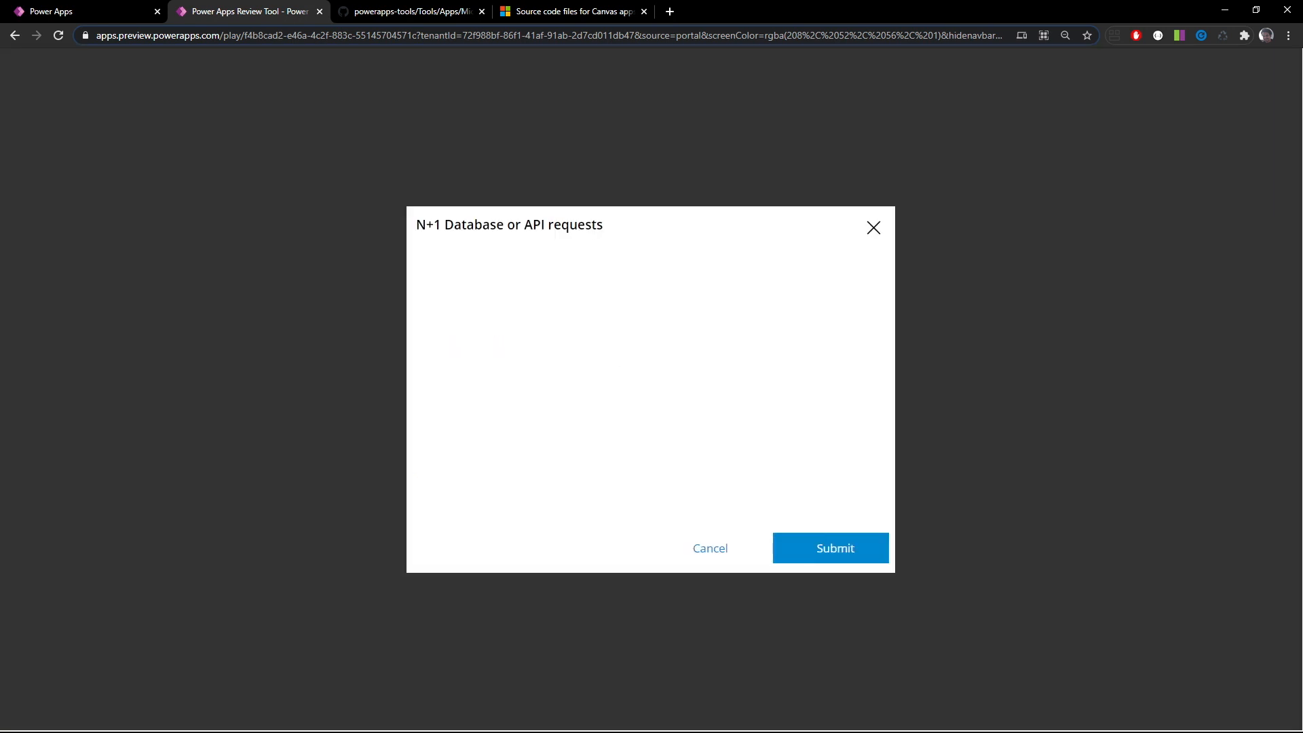
click(425, 288)
text(Consid)
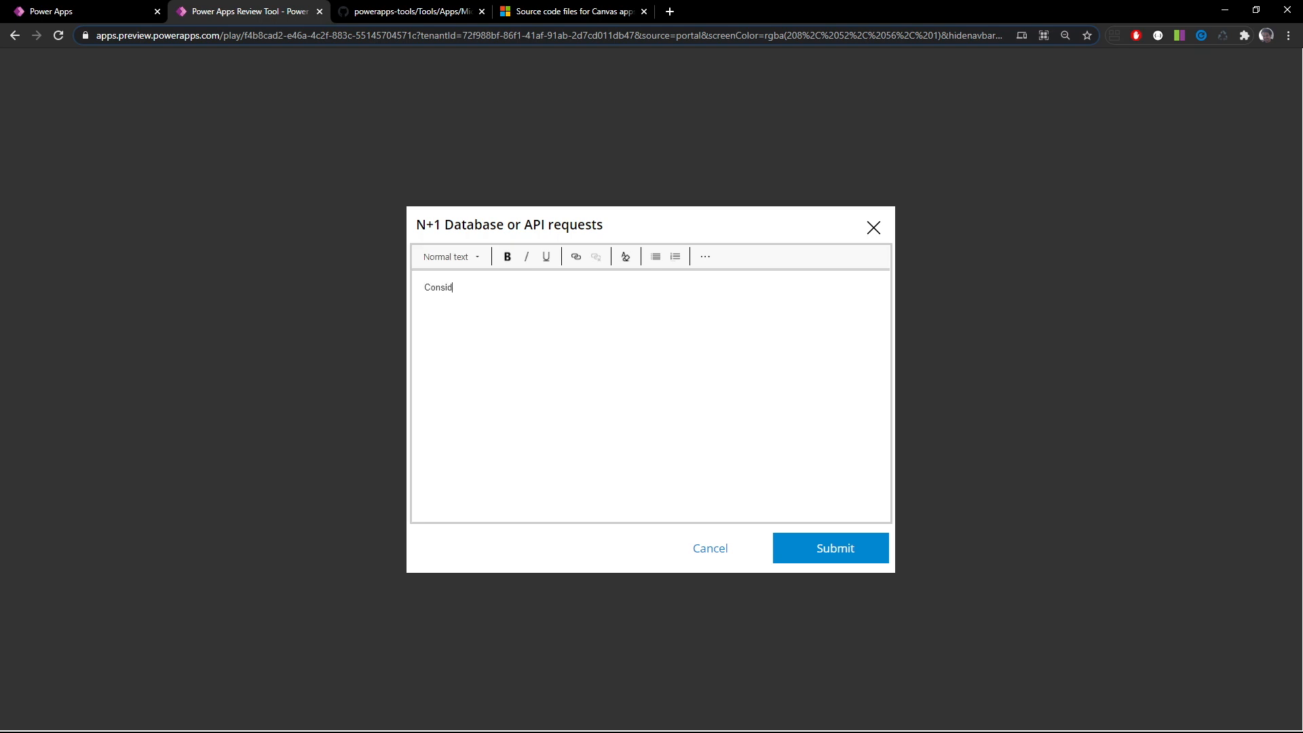
text(er fixing)
key(BackSpace)
key(BackSpace)
key(BackSpace)
key(BackSpace)
key(BackSpace)
key(BackSpace)
key(BackSpace)
text(using Views to avoid making many calls to your )
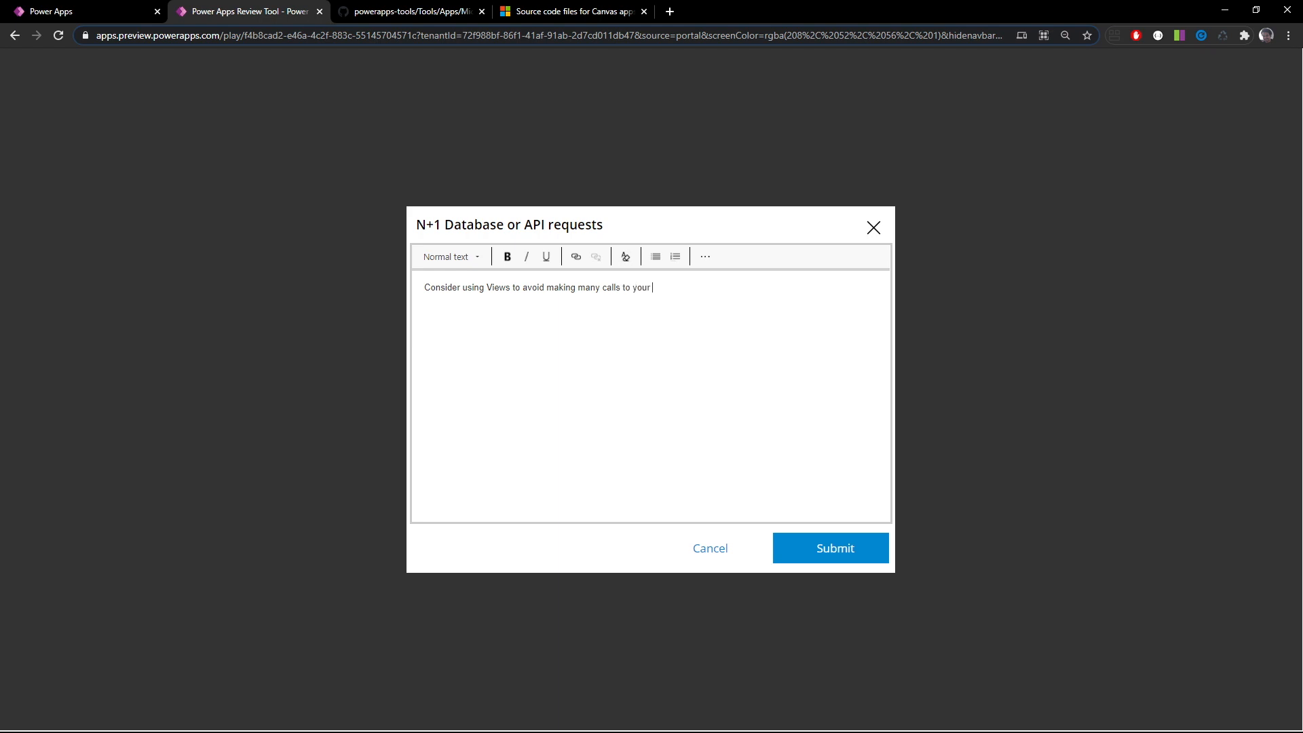
text(Venue Table.)
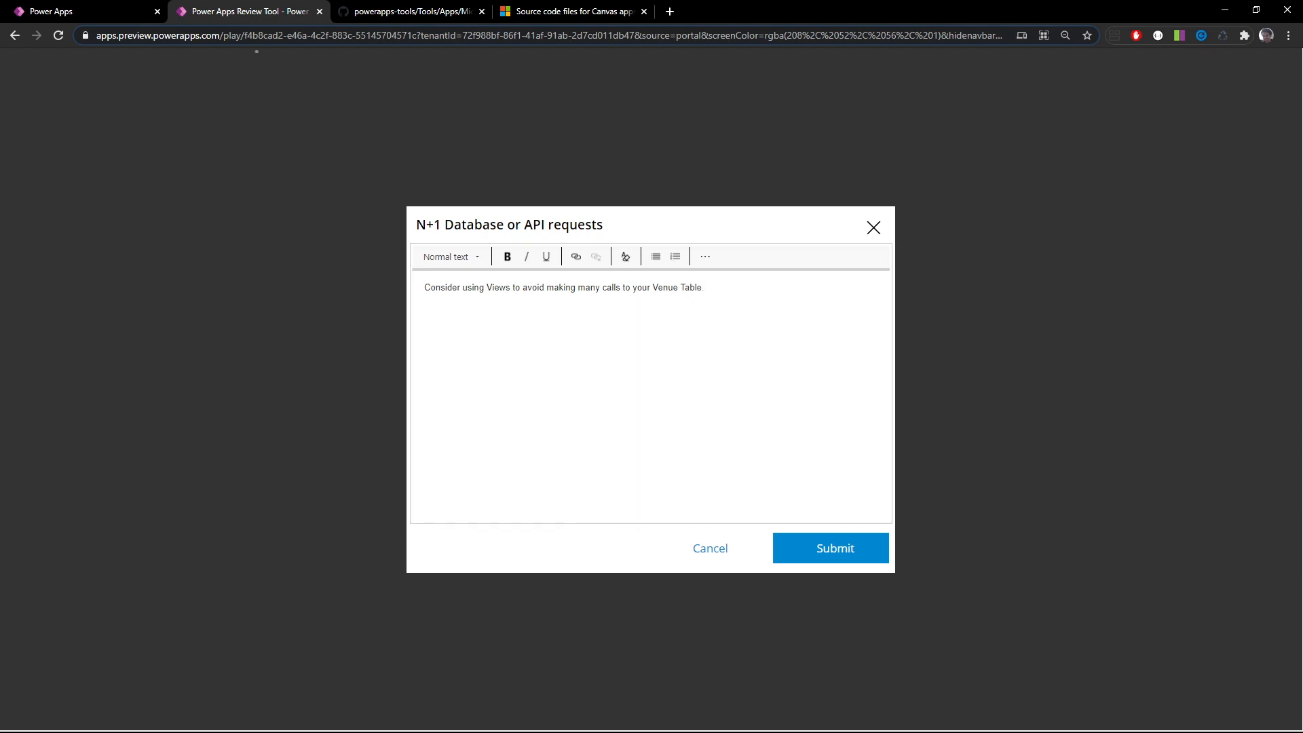
click(846, 558)
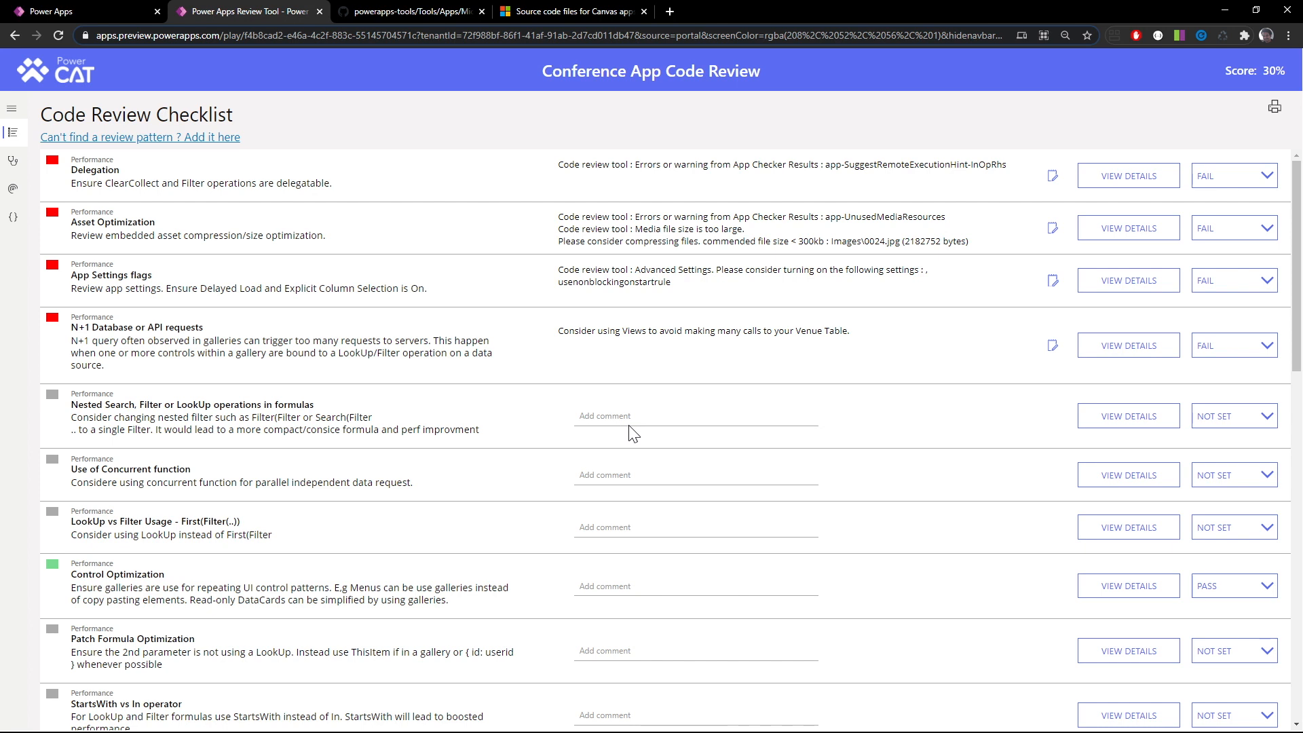
click(1129, 347)
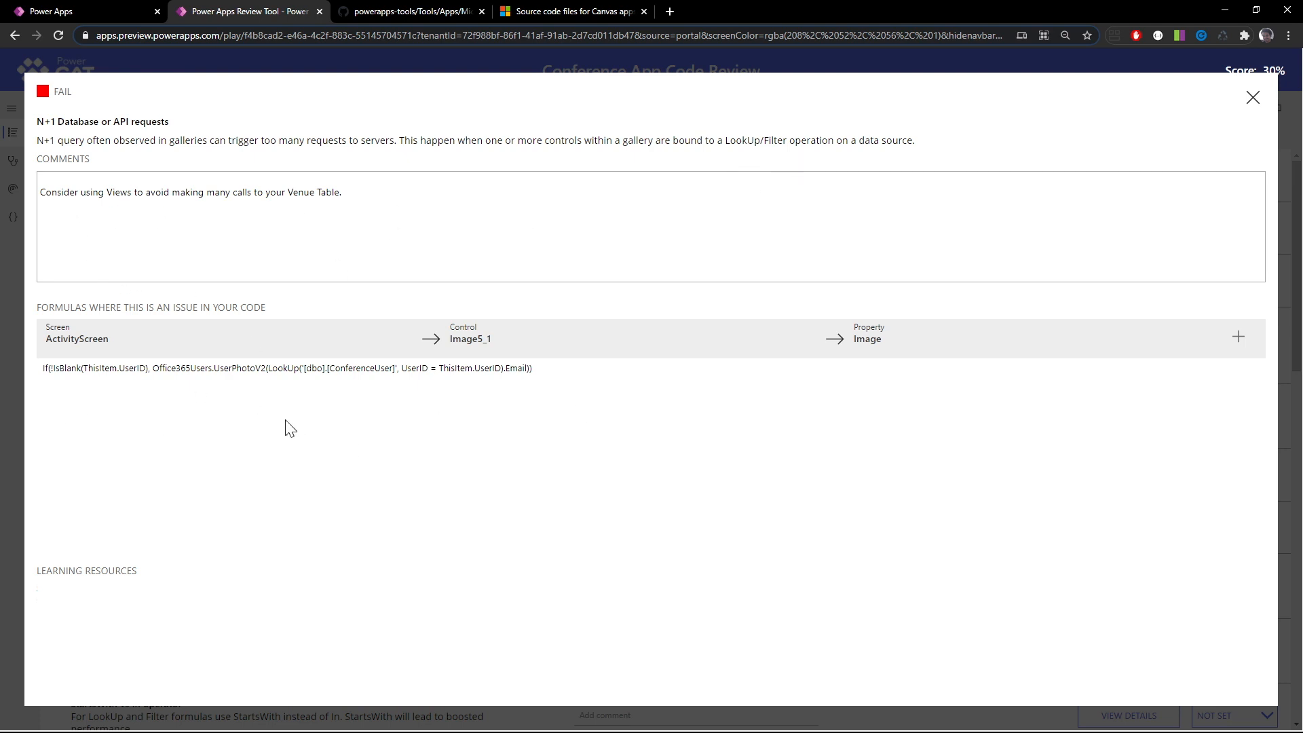
click(1252, 98)
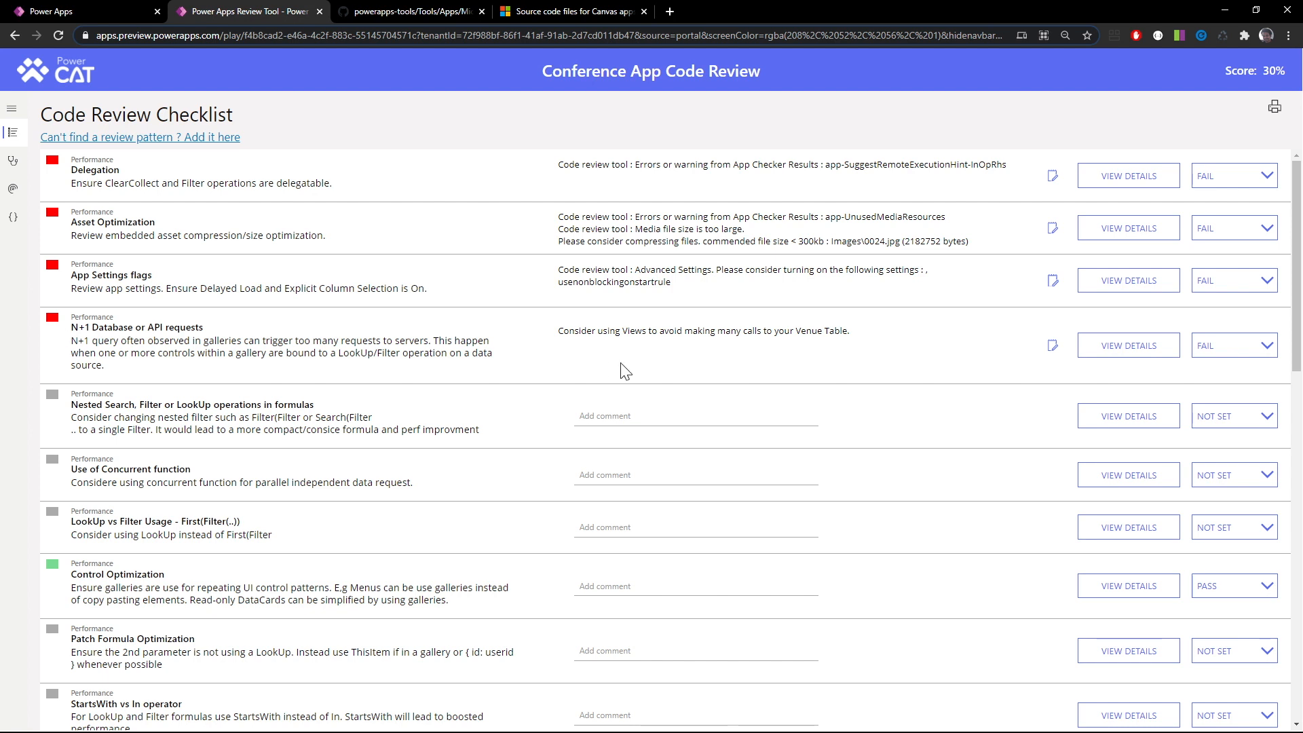
Replace the Code Viewer search text with Filter(Filter to look for nested filters across all screens
click(13, 219)
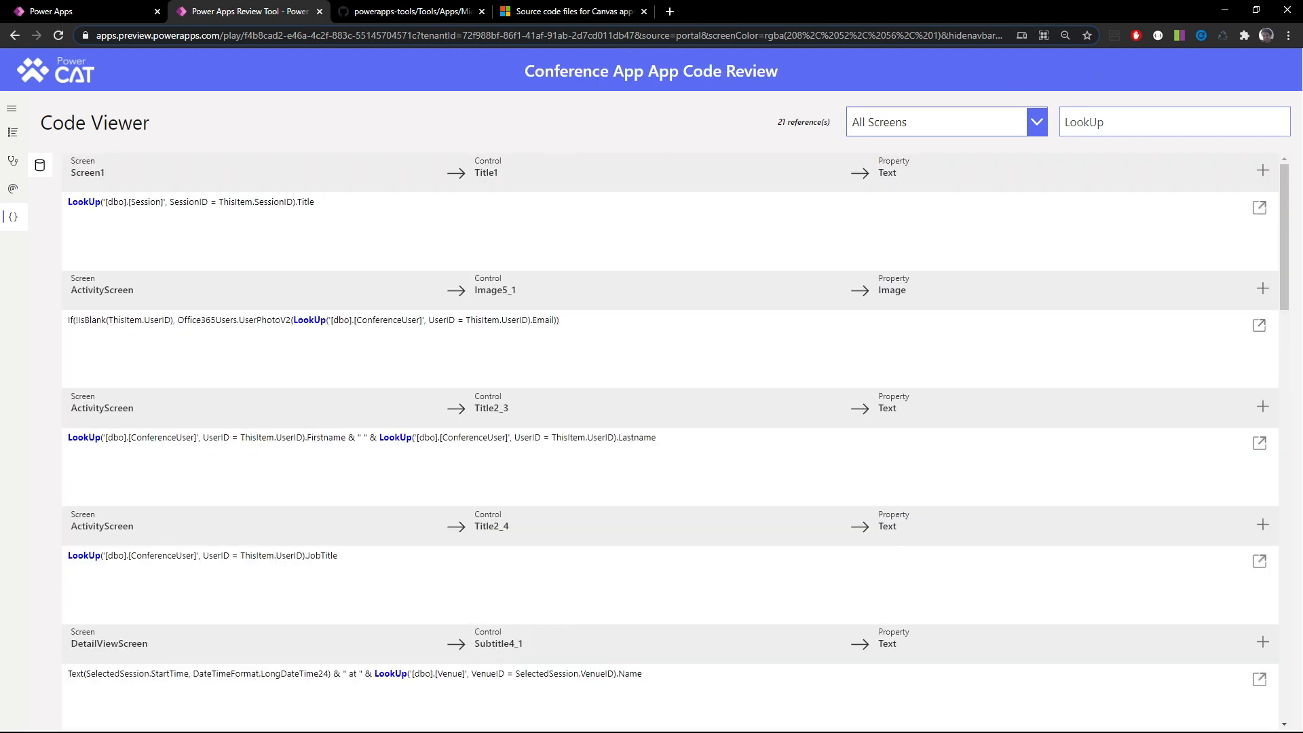
drag(1123, 123, 1033, 116)
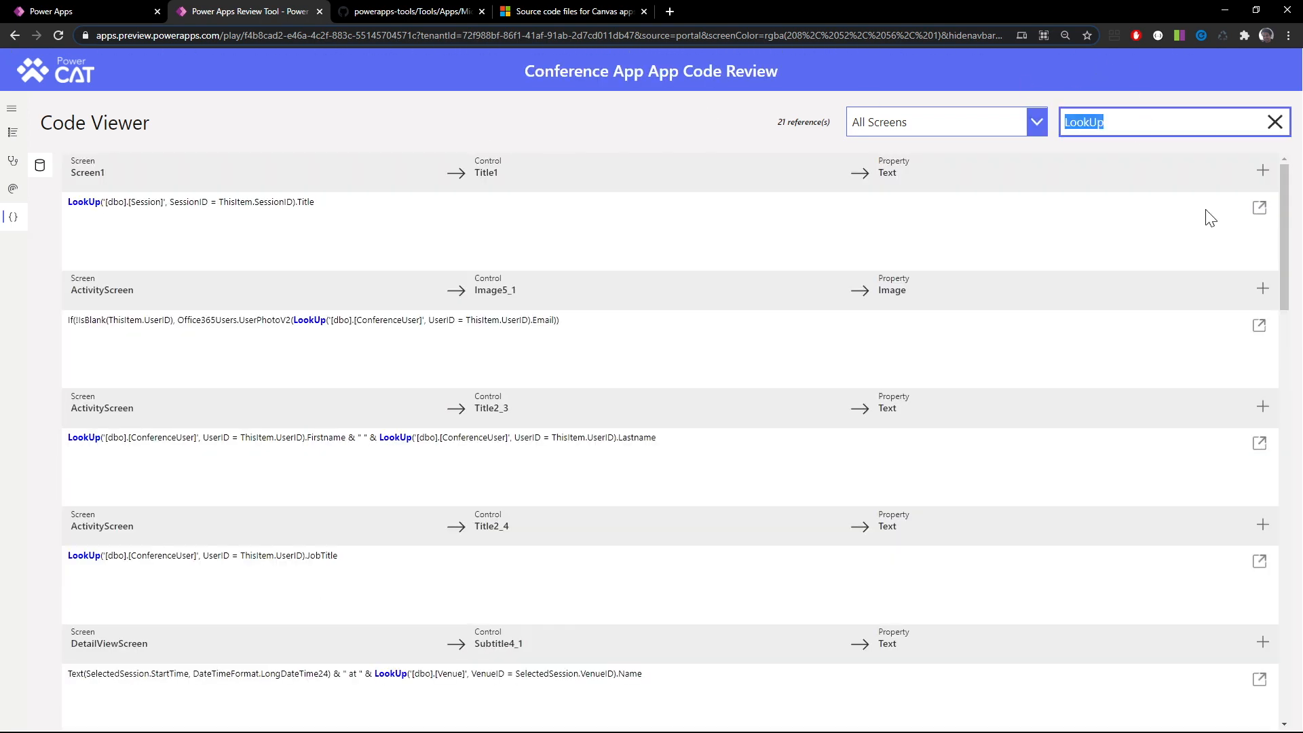
key(BackSpace)
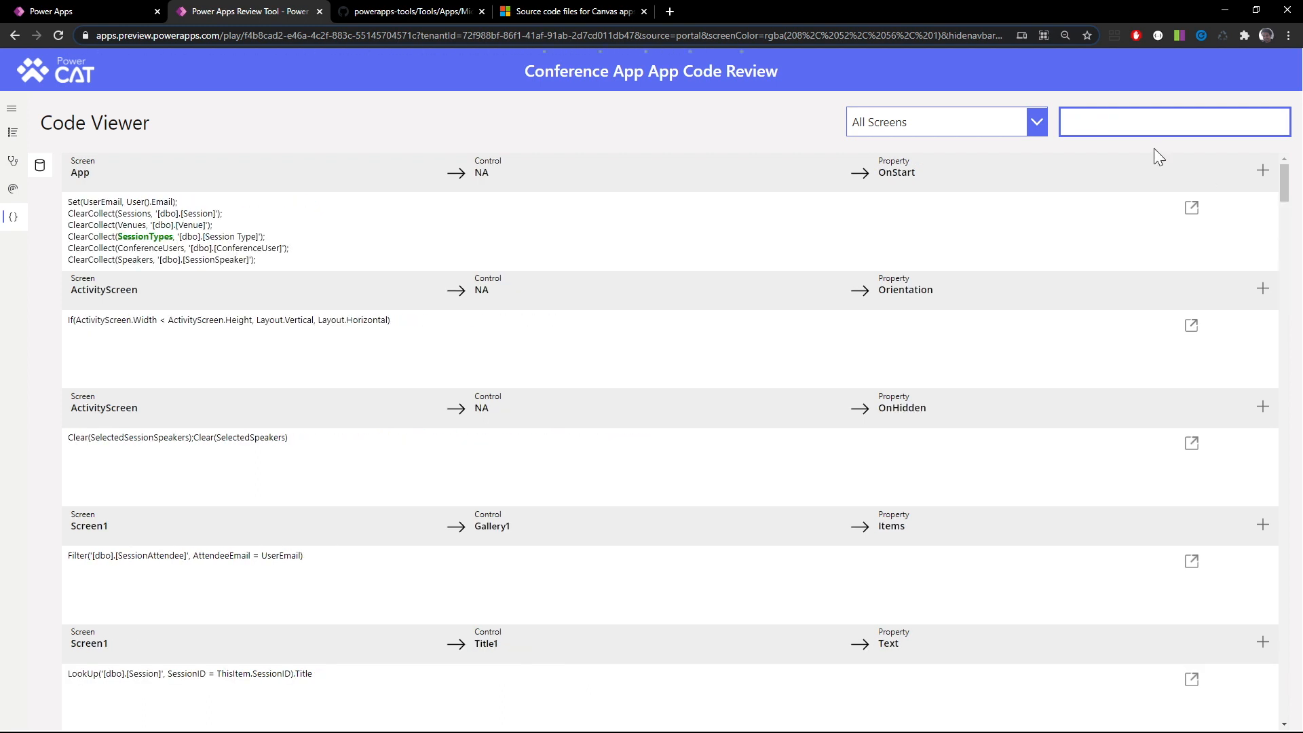
text(Filter()
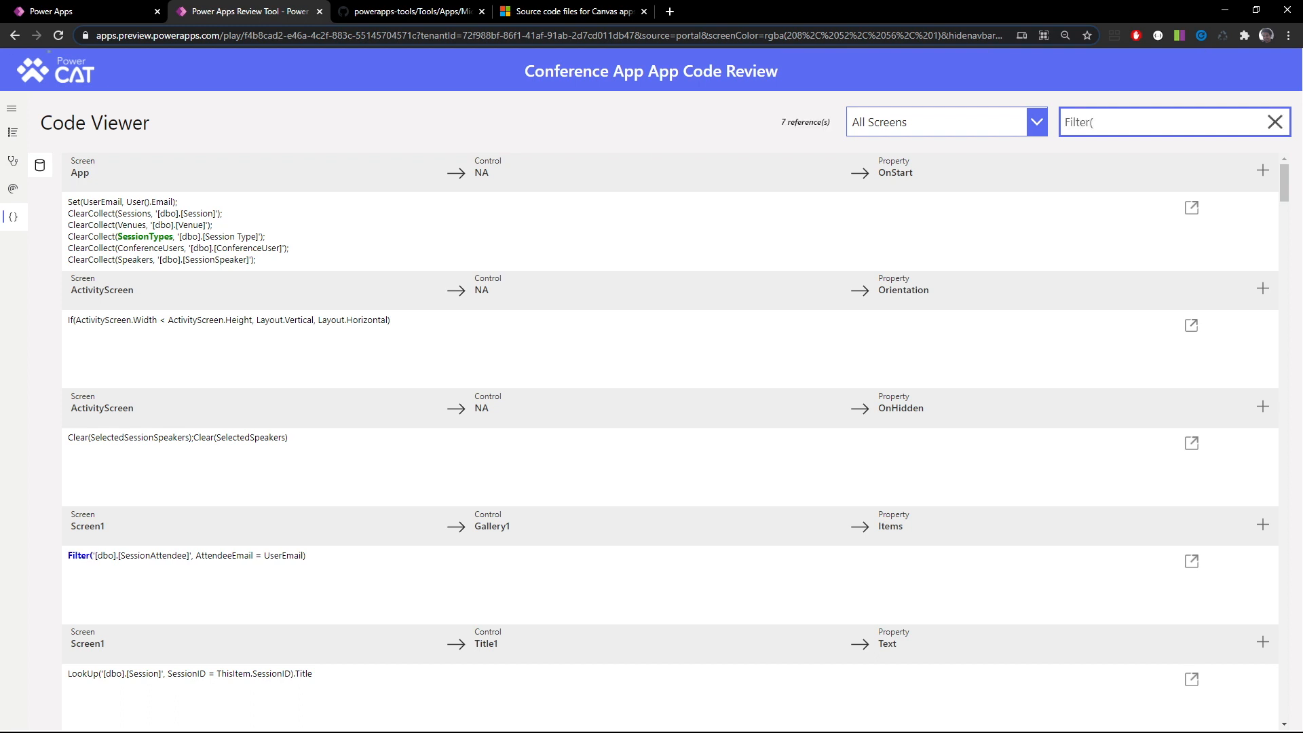
text(Filter)
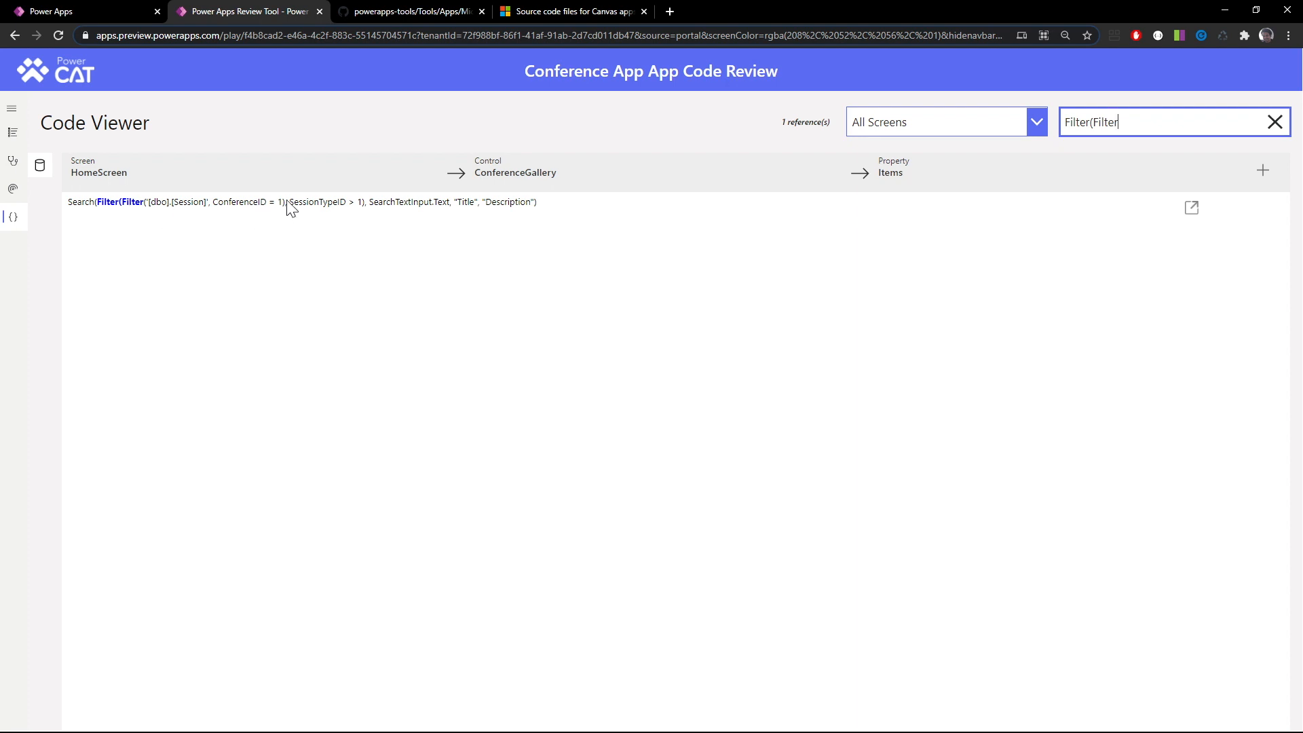
Examine the full Items formula of HomeScreen's ConferenceGallery in the expanded formula view
click(128, 242)
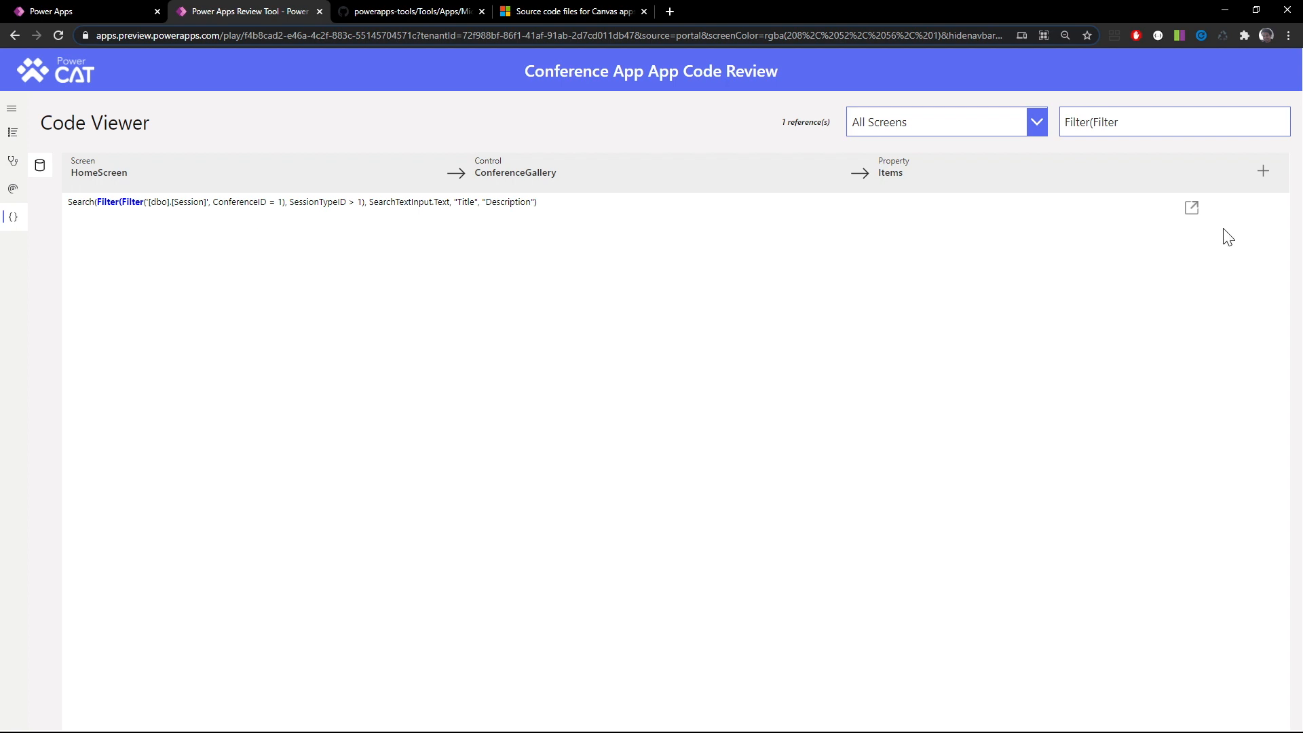
click(1192, 210)
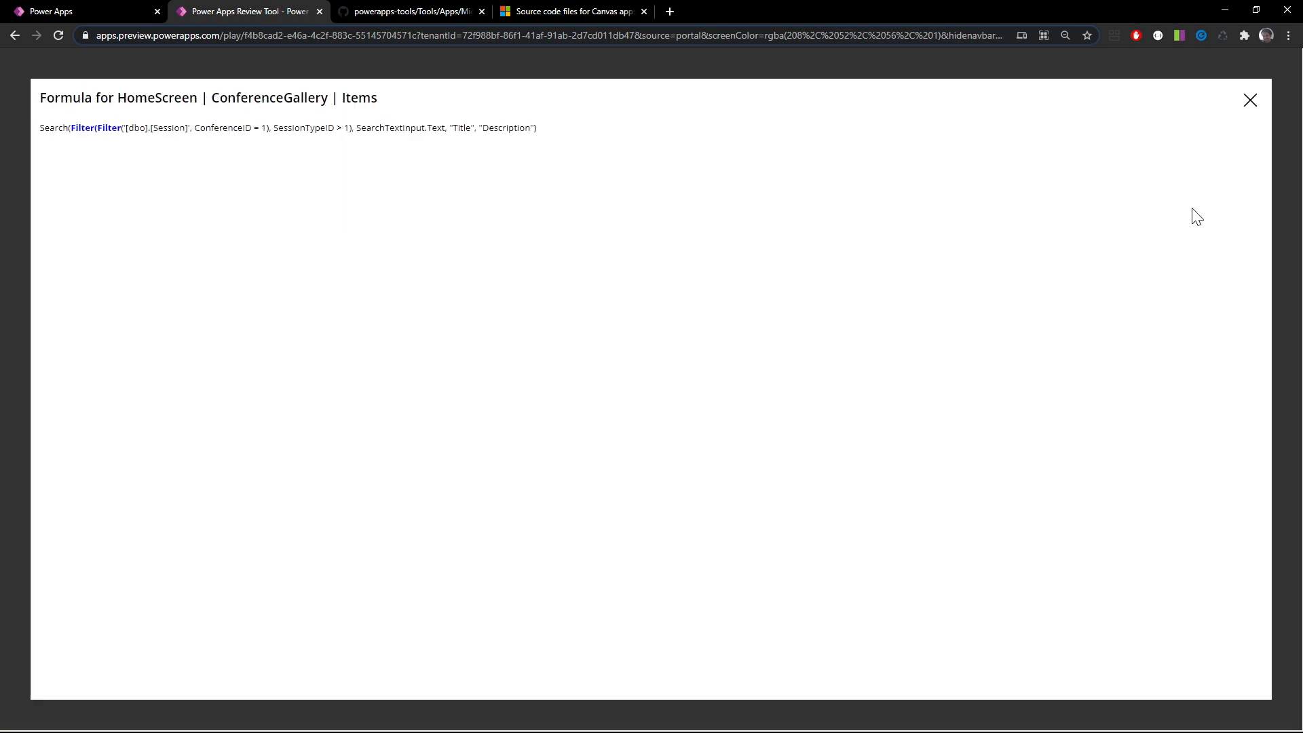
click(1251, 101)
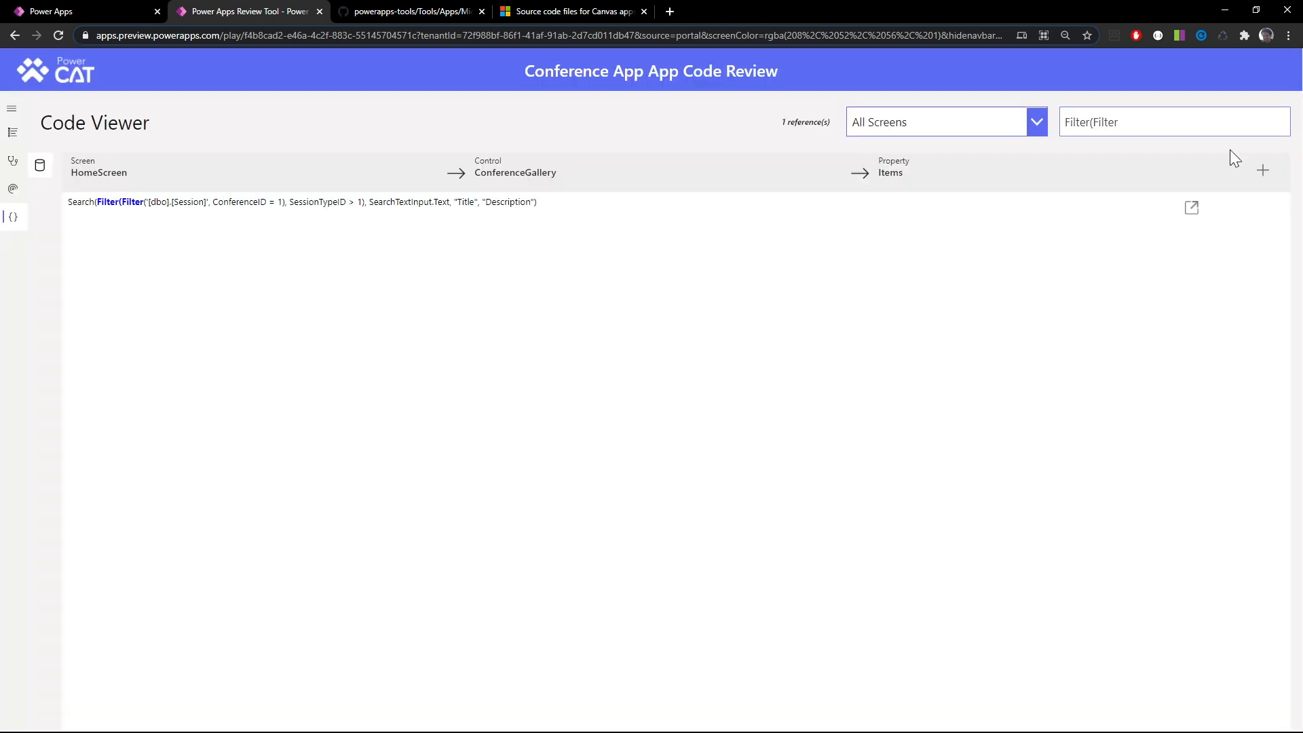
Link ConferenceGallery's Items formula to the nested Search, Filter or LookUp operations and Code Redability review items
click(1262, 171)
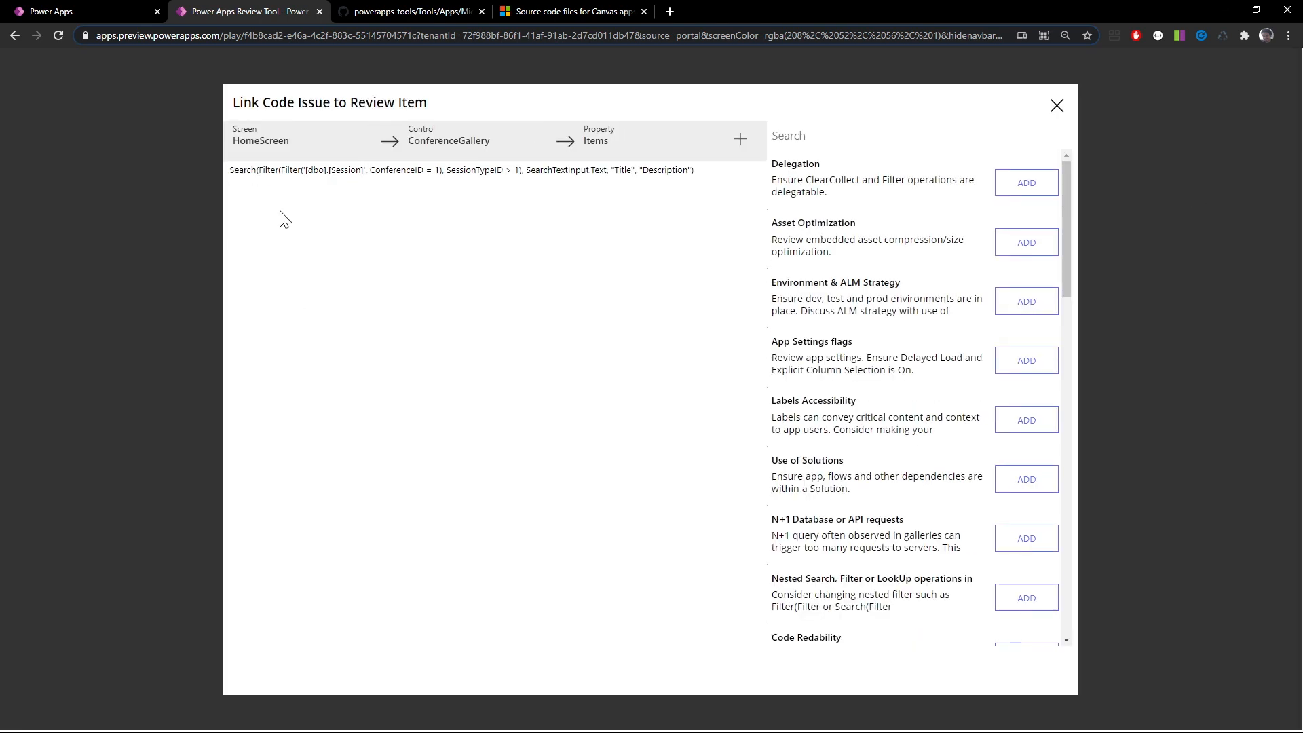
scroll(931, 493, down, 2)
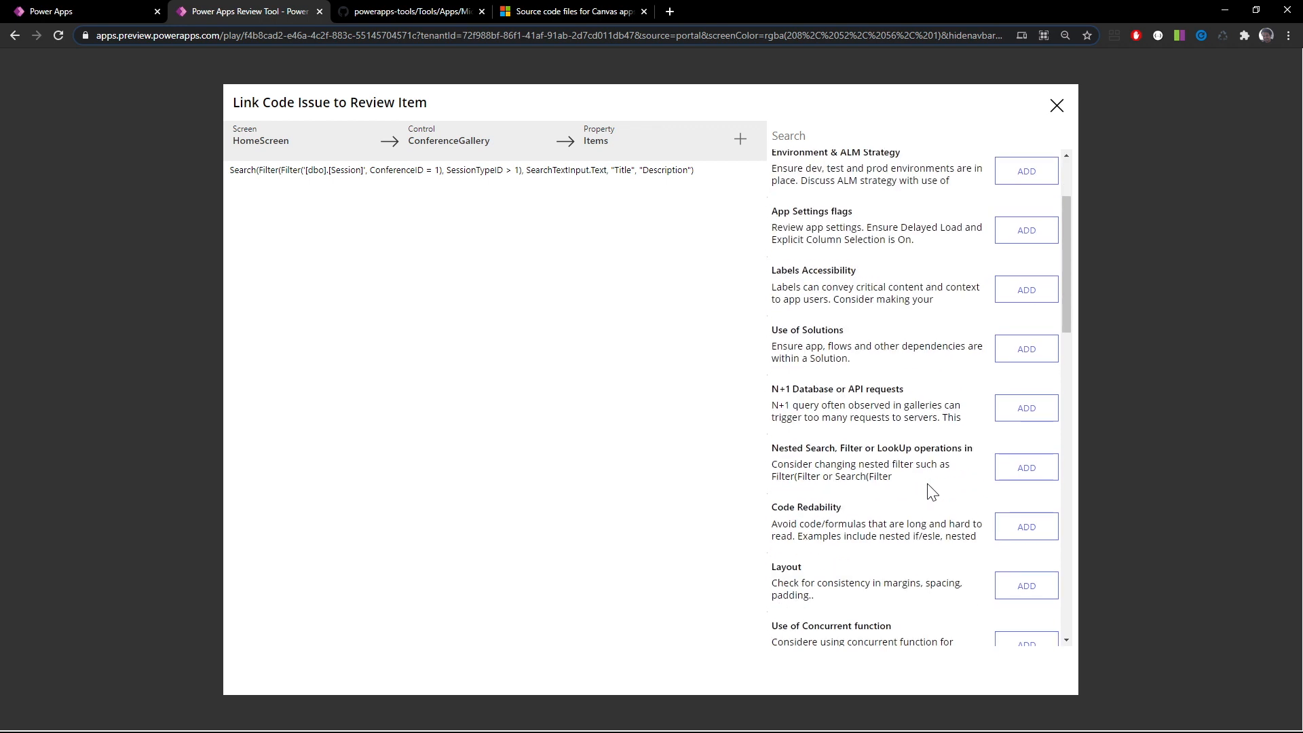
scroll(931, 493, down, 1)
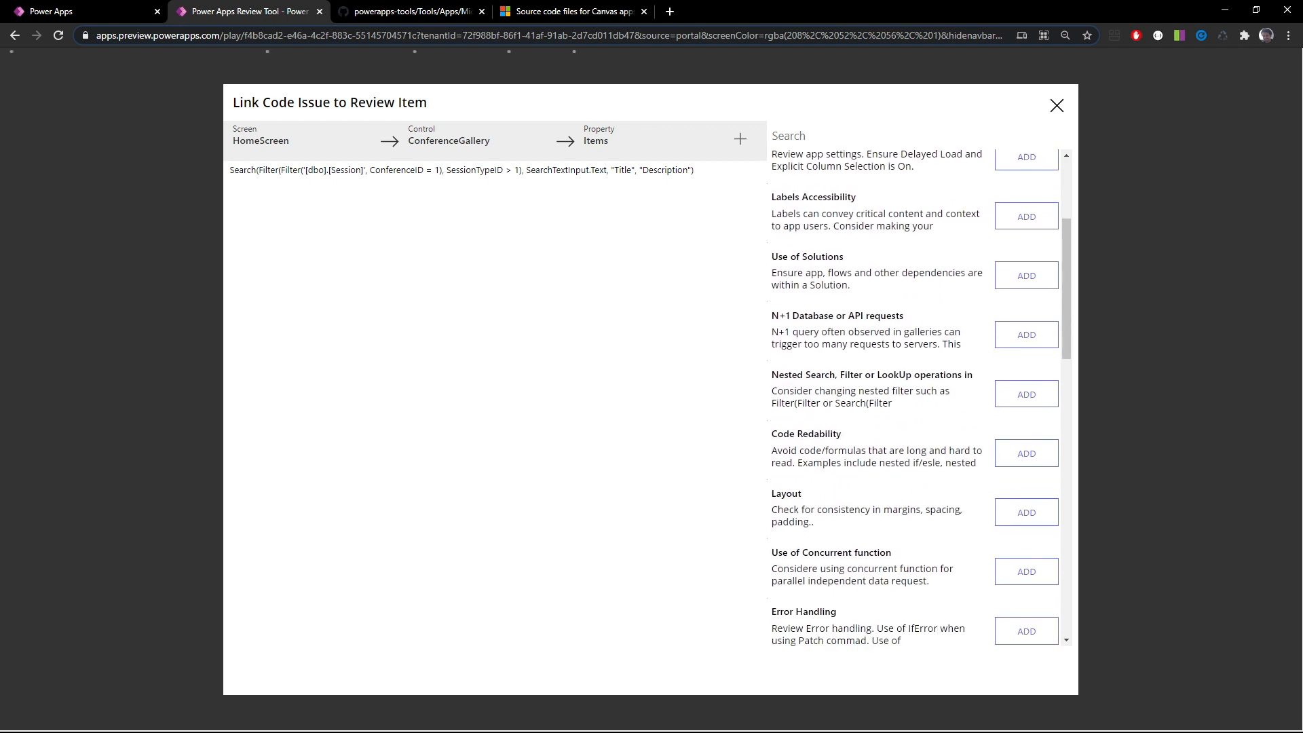
click(1035, 400)
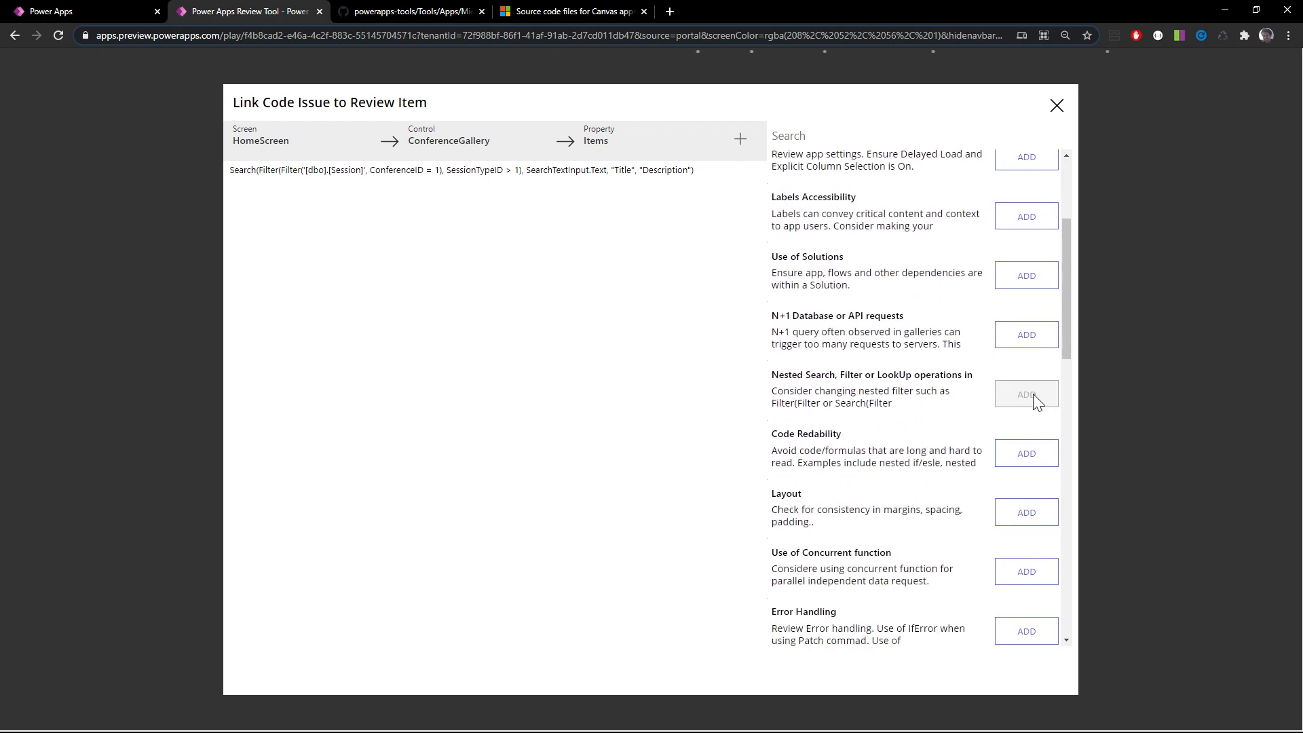
click(1029, 459)
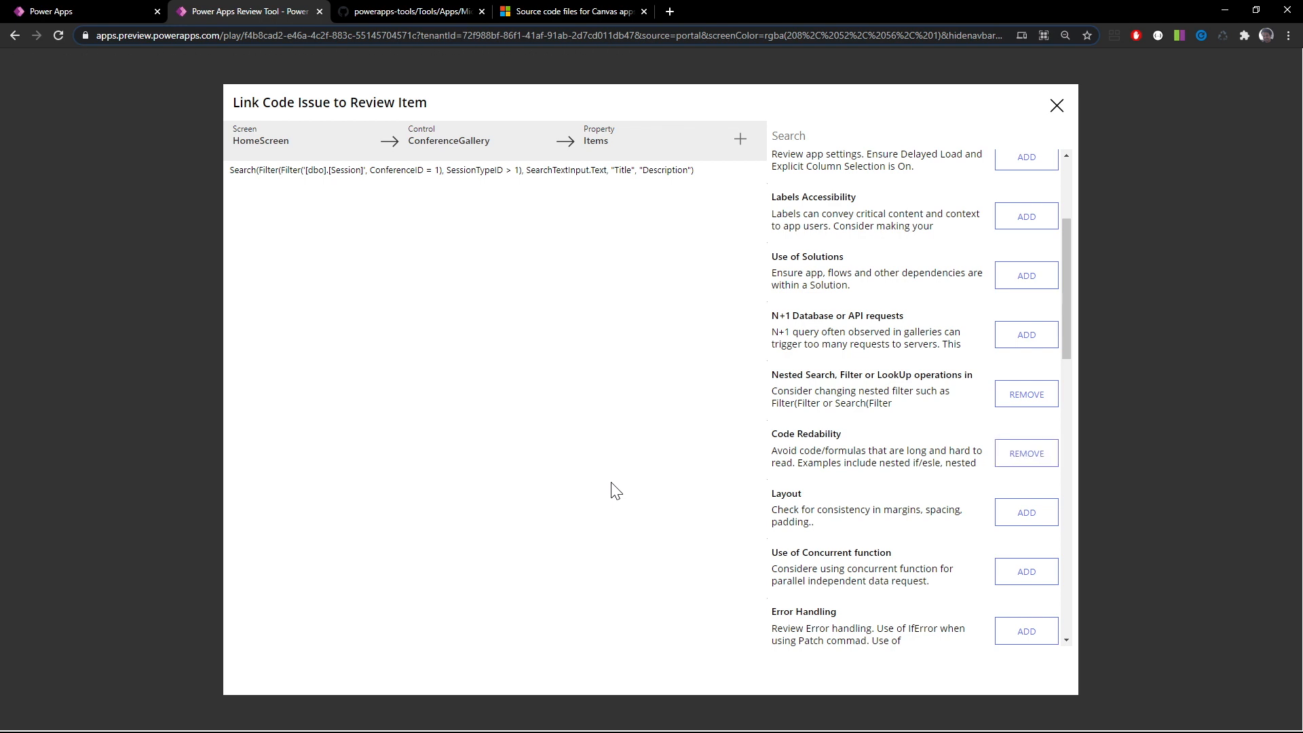
click(1054, 104)
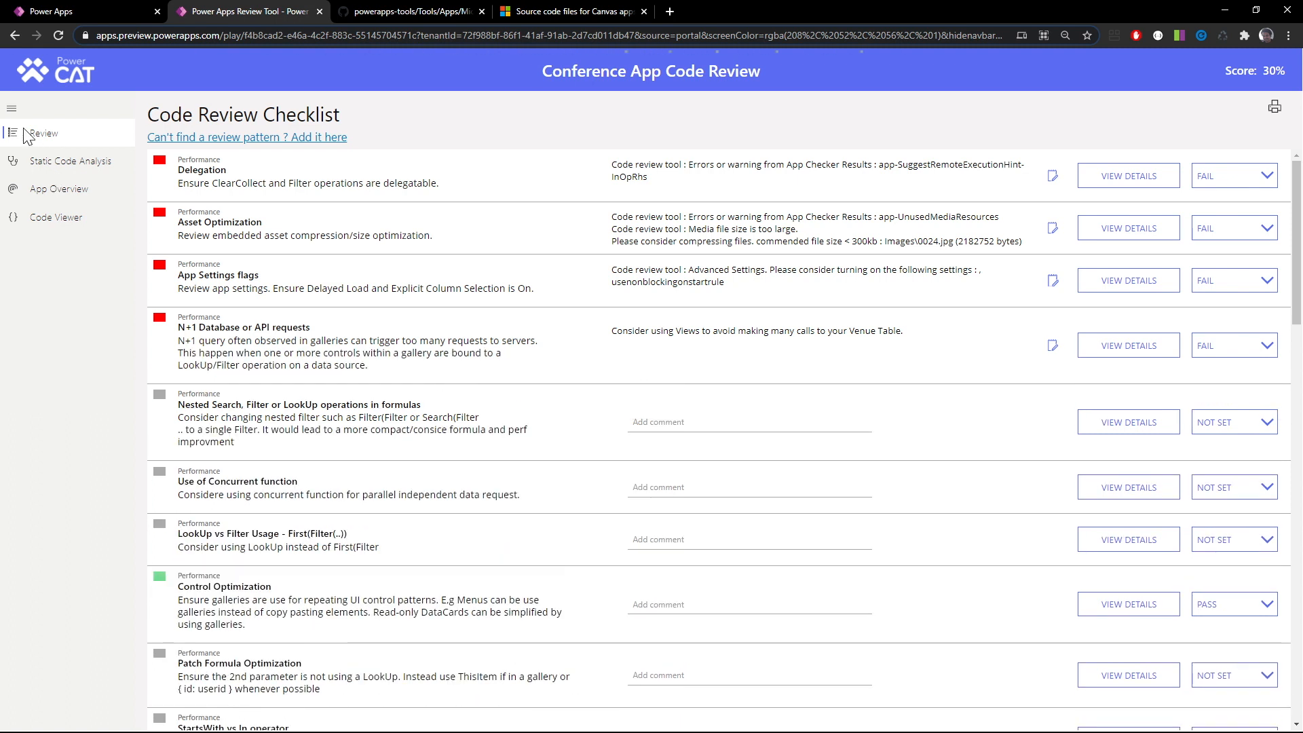
In the checklist, mark Nested Search, Filter or LookUp operations in formulas as FAIL and highlight the Use of Concurrent function title
click(12, 110)
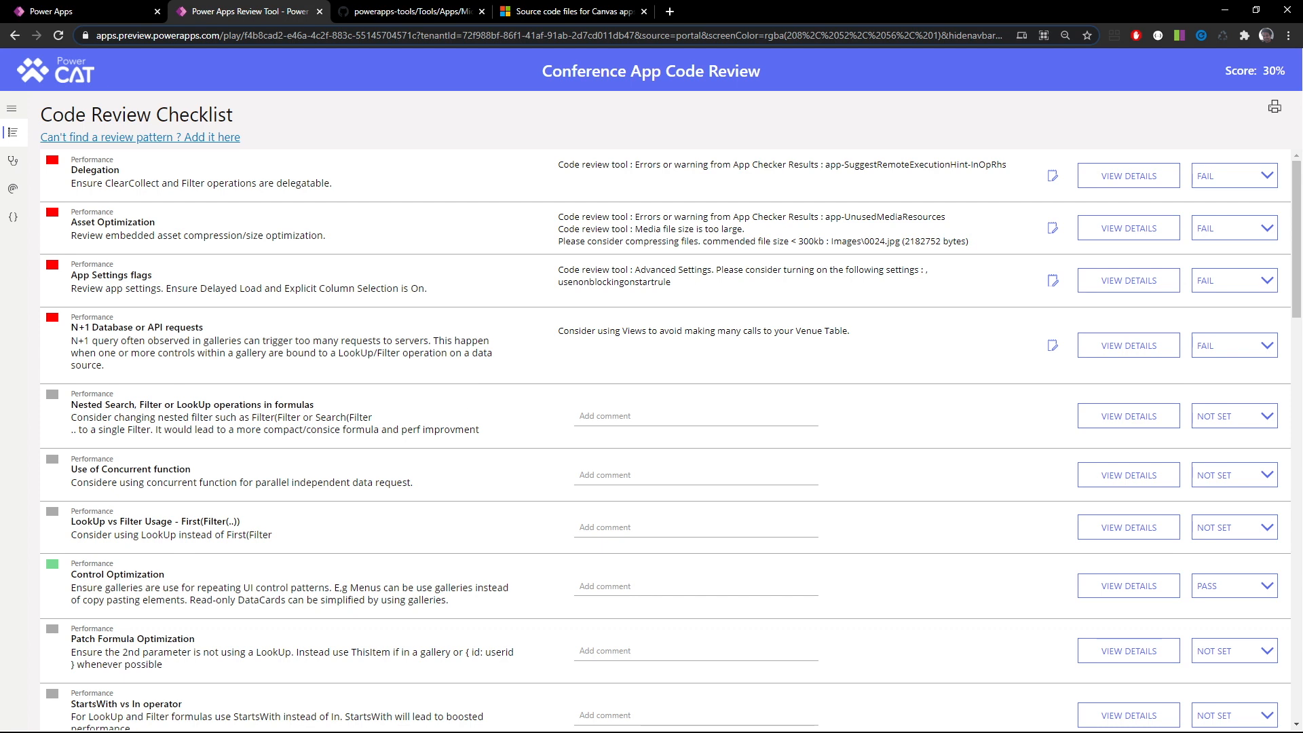
click(1223, 419)
click(1218, 479)
drag(71, 469, 192, 470)
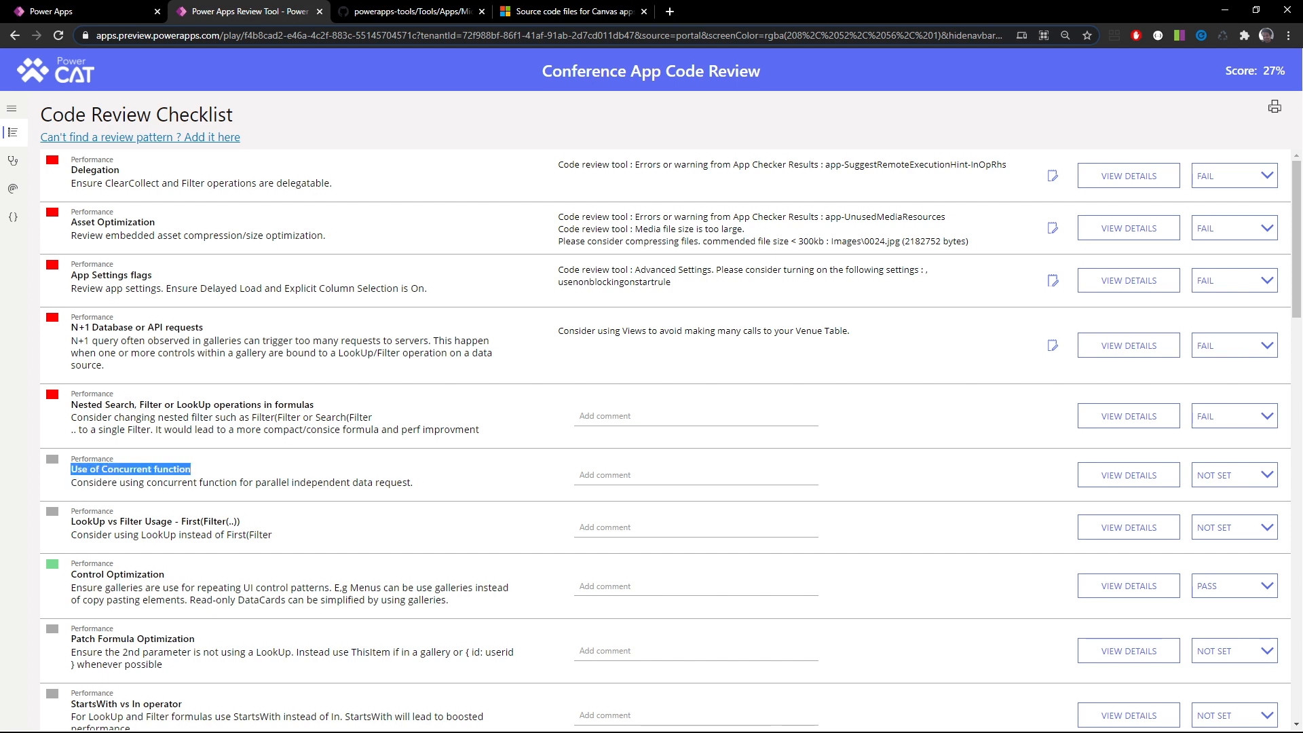
click(195, 477)
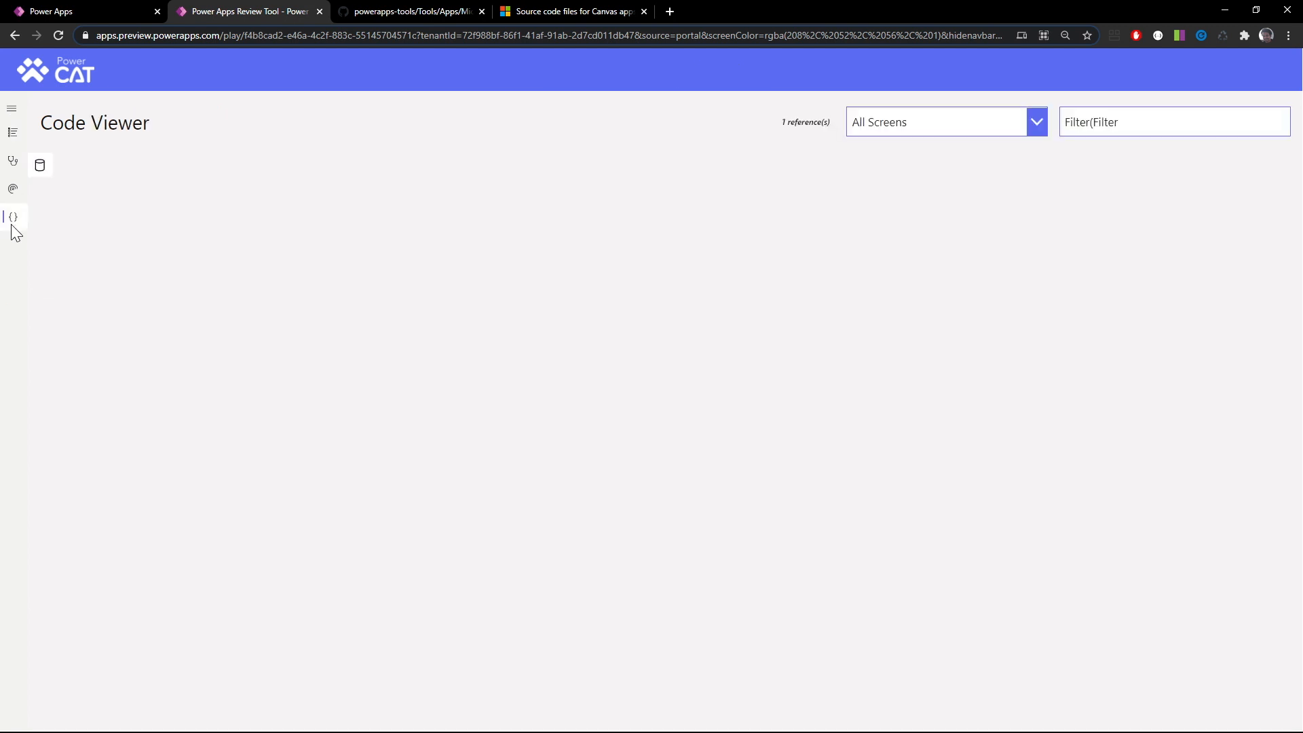
Limit the Code Viewer to formulas from App instead of all screens
click(13, 217)
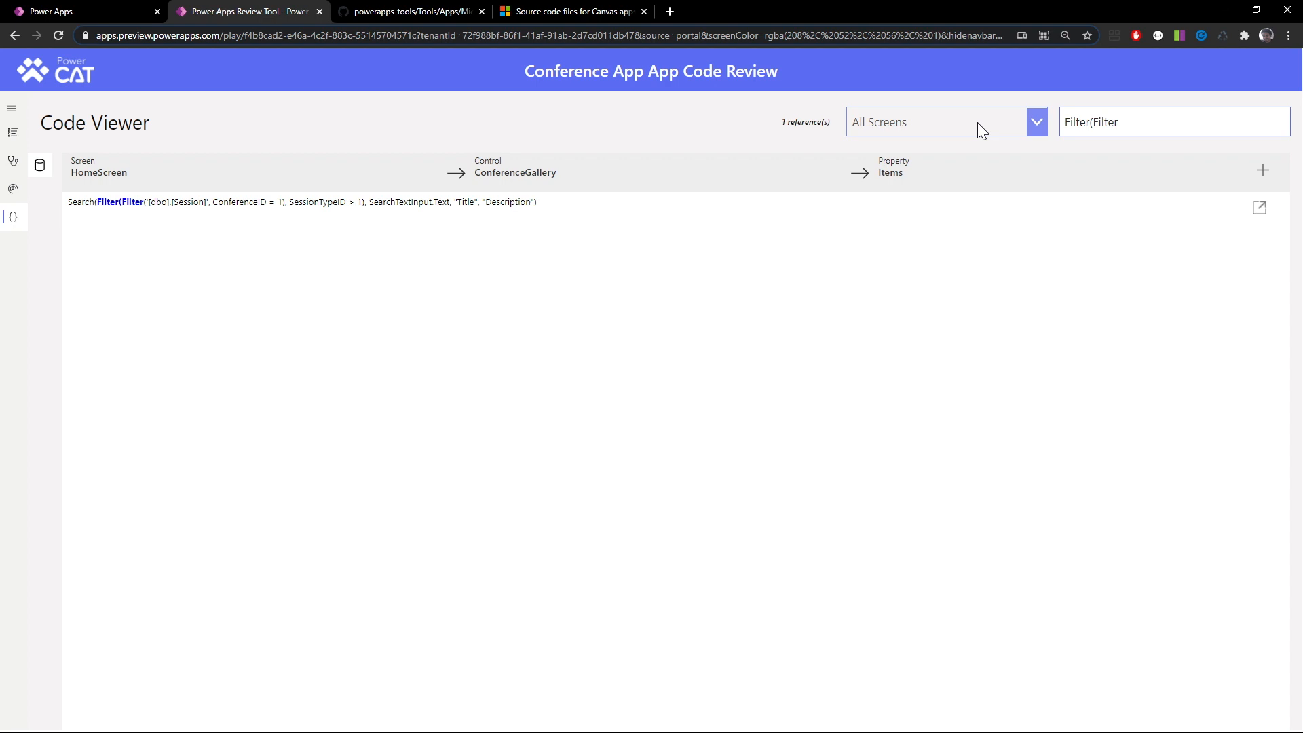
click(978, 122)
scroll(906, 375, down, 1)
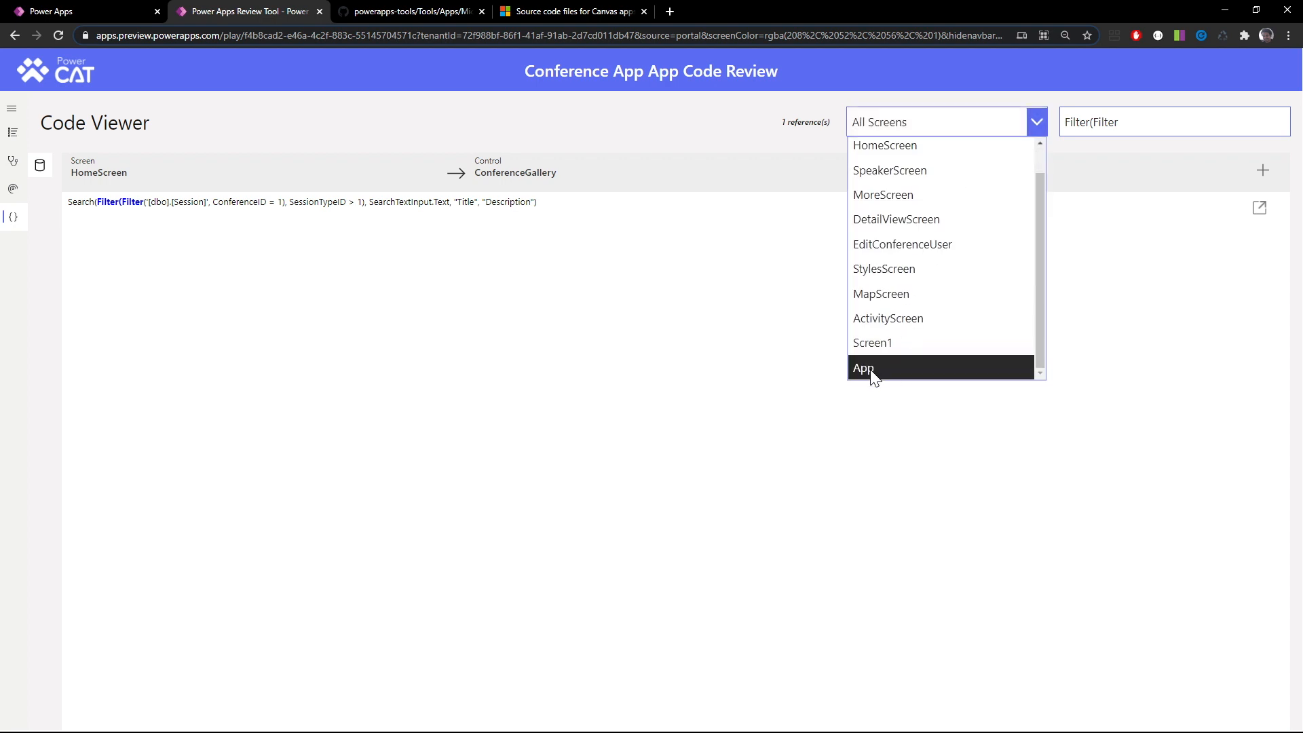
click(876, 377)
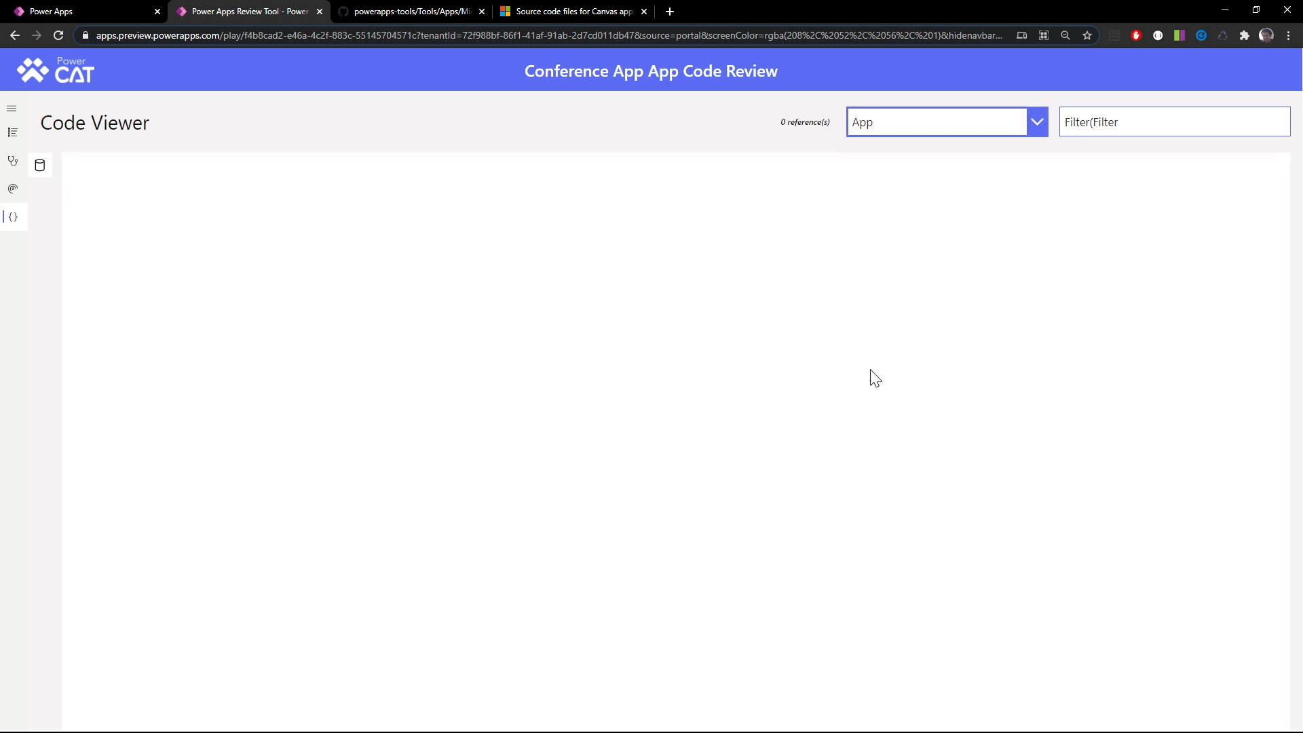
Clear the Filter(Filter search from the Code Viewer and examine App's full OnStart formula in the expanded view
drag(1195, 122, 1009, 123)
key(BackSpace)
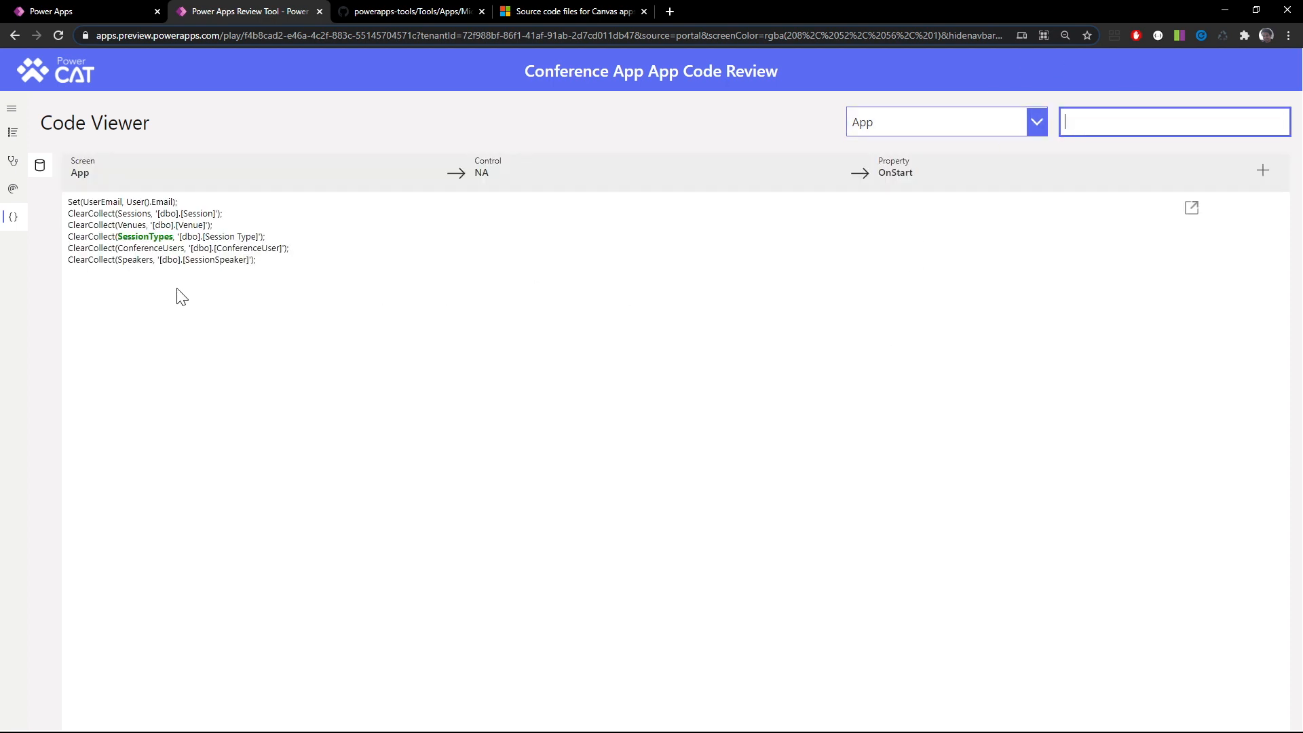
click(1192, 209)
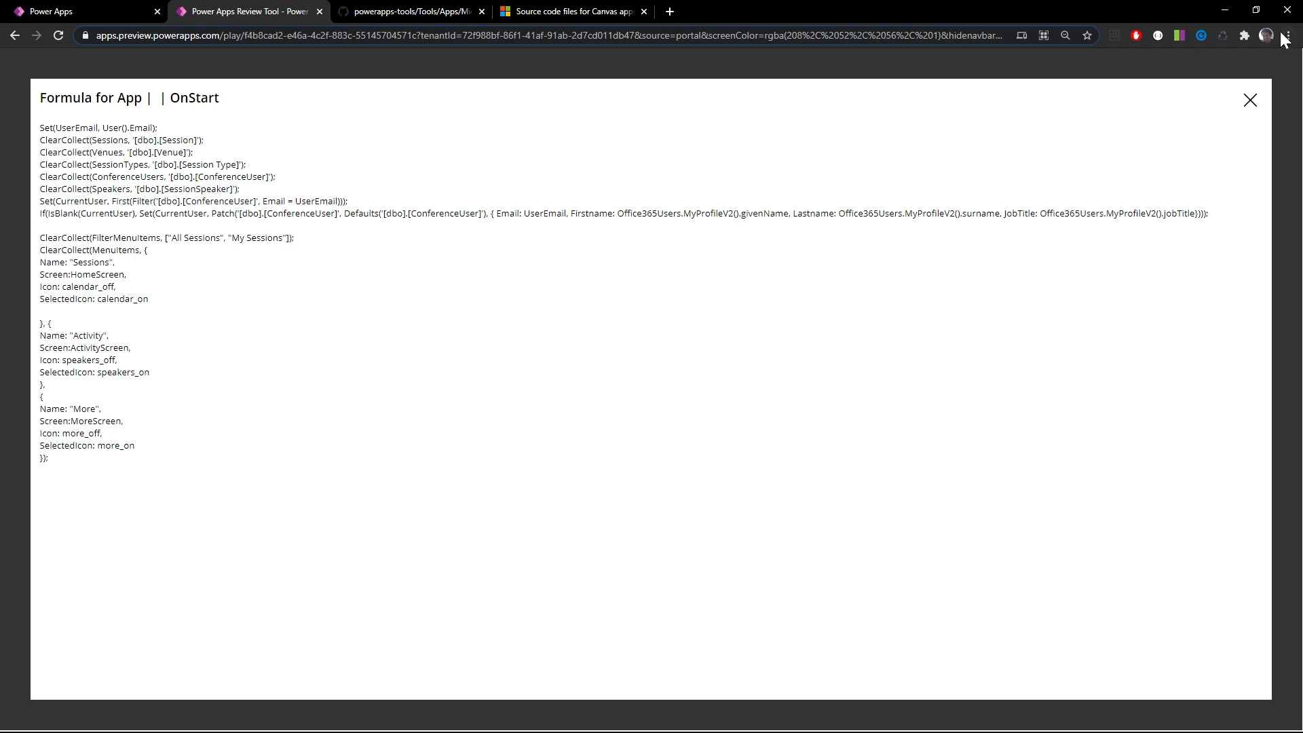
click(1250, 100)
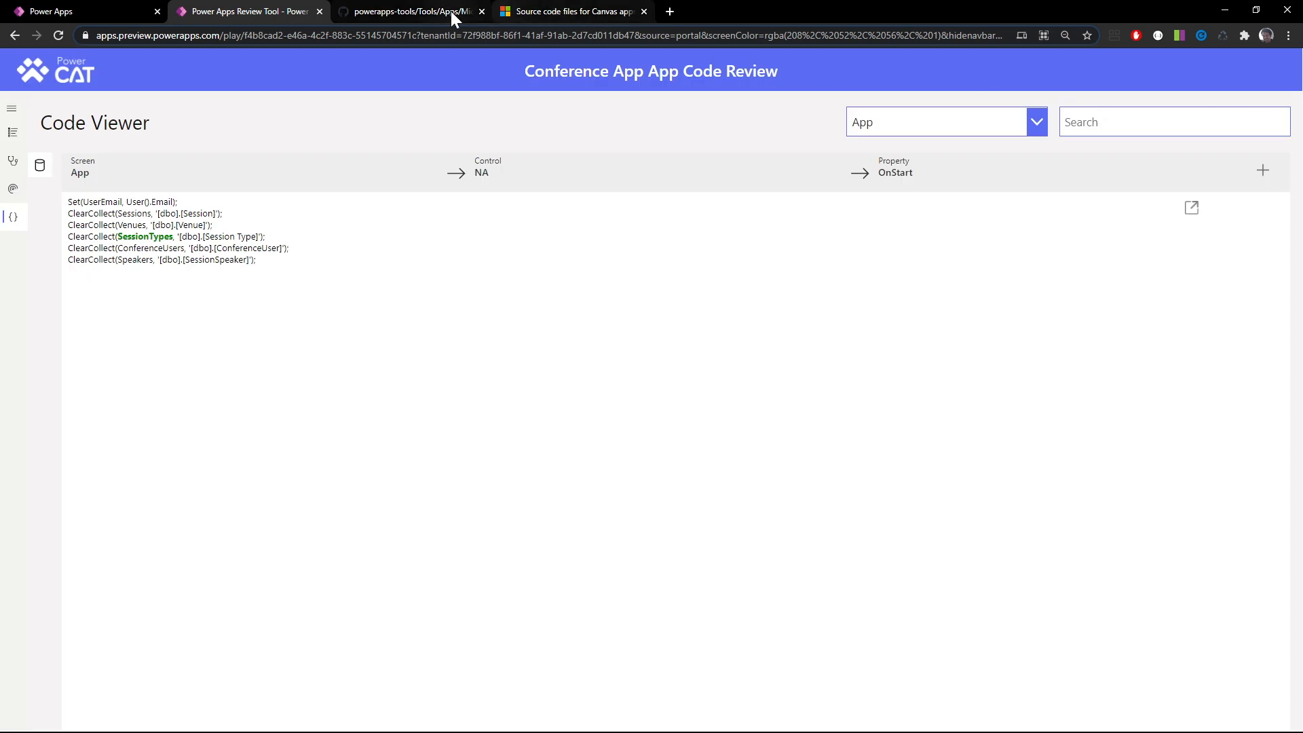
Switch to Power Apps Studio and examine how Concurrent wraps the ClearCollect calls in App's OnStart formula, highlighting the Concurrent call
key(alt+Tab)
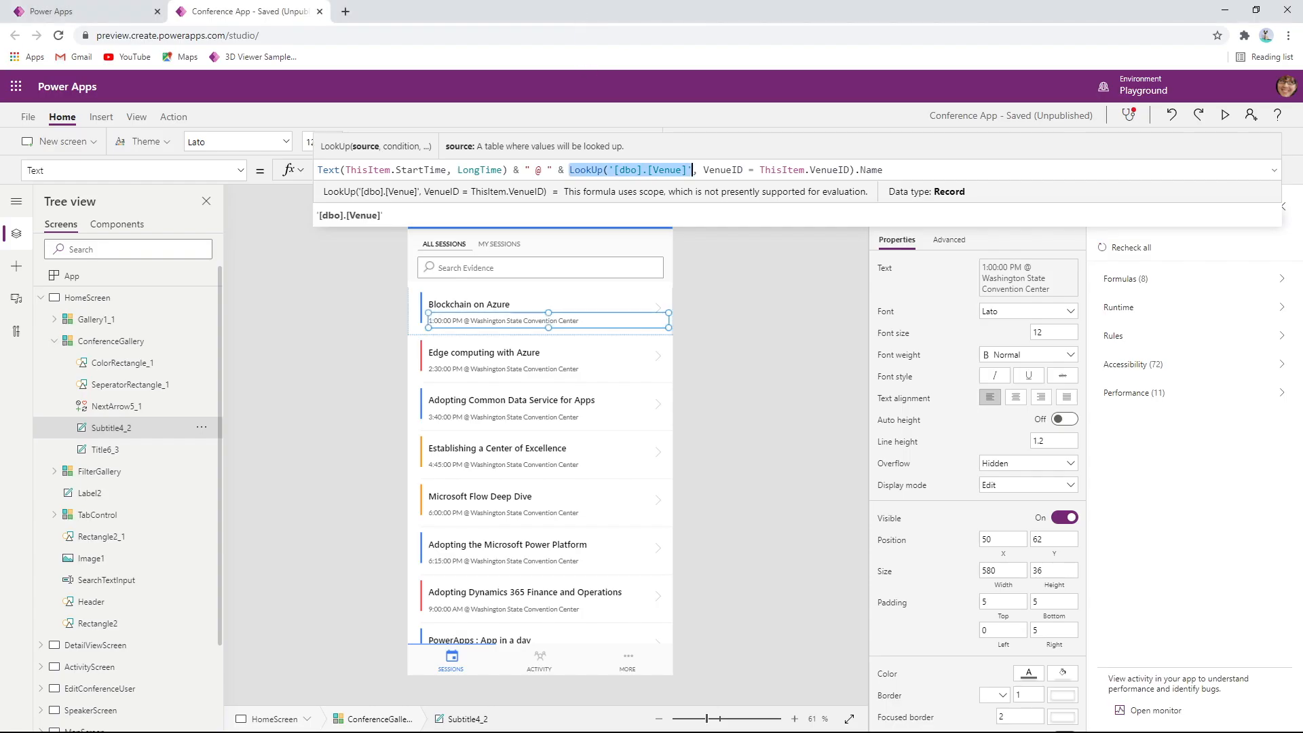
click(163, 285)
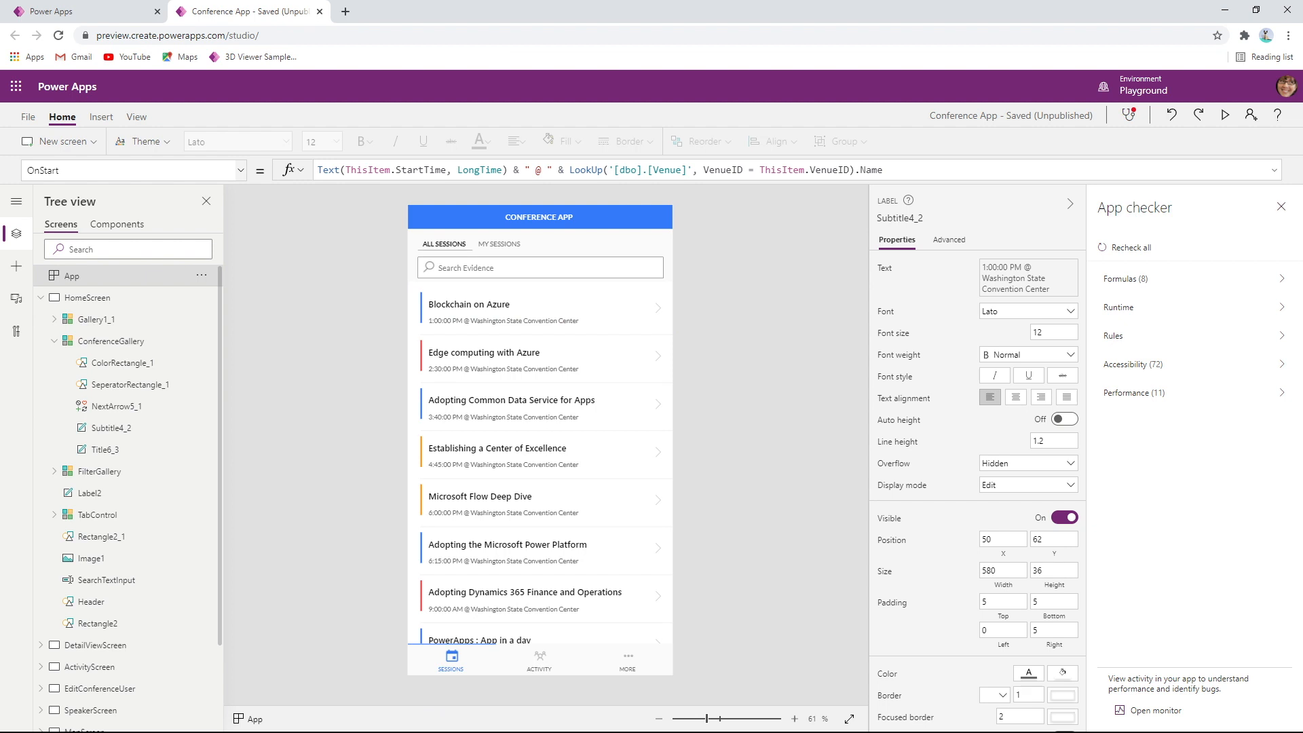
click(240, 171)
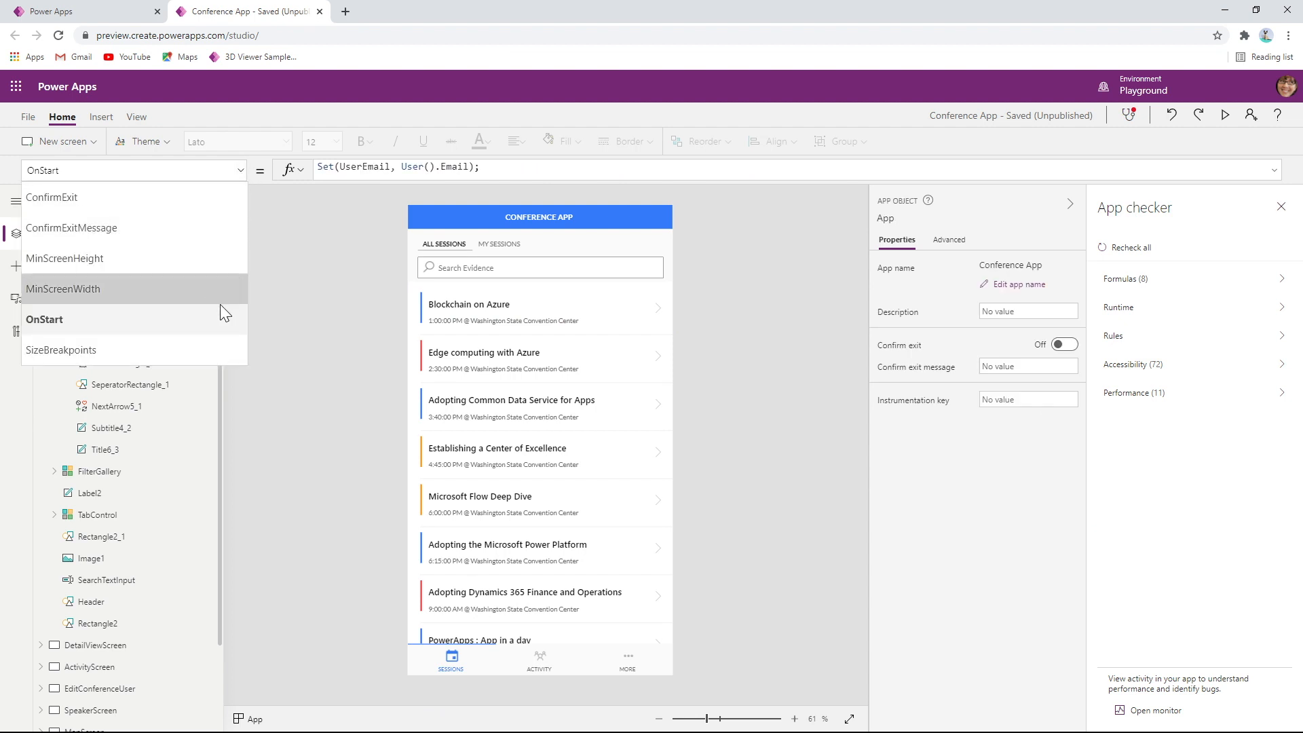
click(350, 185)
drag(336, 366, 326, 518)
drag(379, 195, 318, 195)
drag(330, 249, 318, 248)
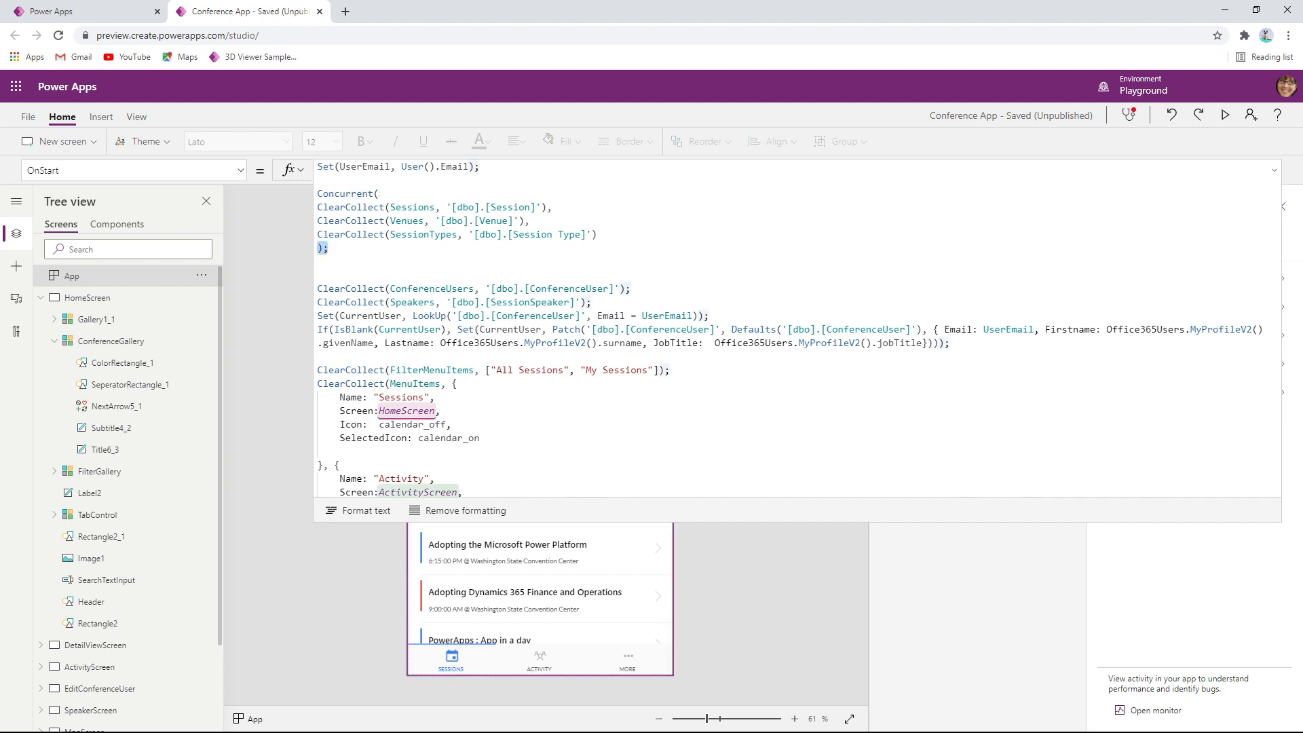
drag(379, 194, 317, 194)
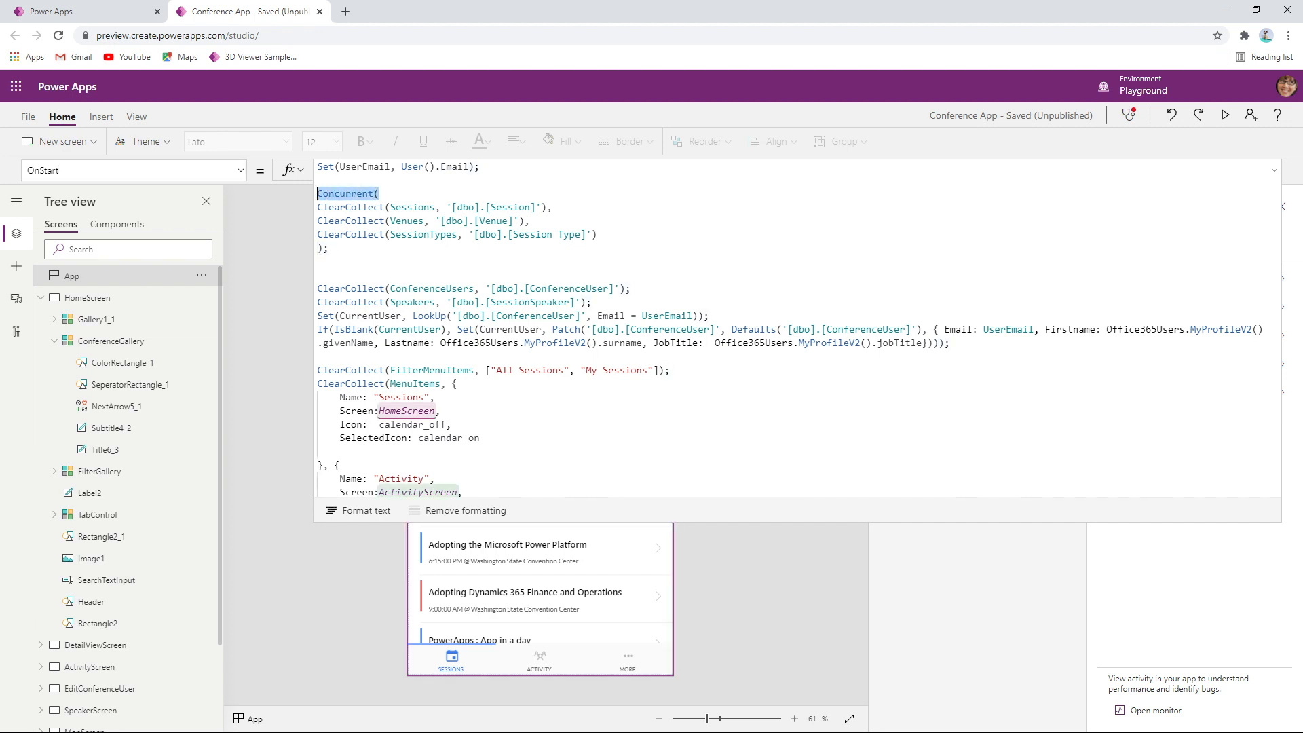
Return to the Power Apps Review Tool and mark Use of Concurrent function as FAIL in the Code Review Checklist
click(112, 10)
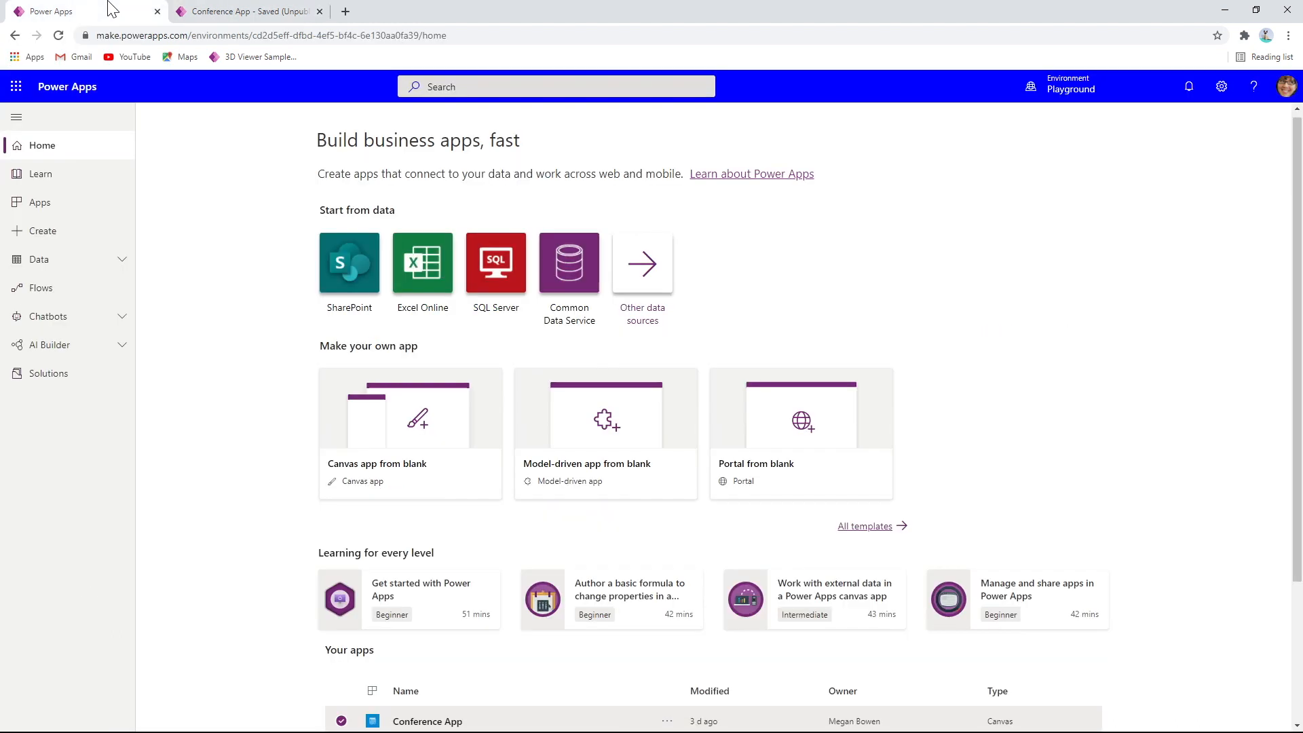
click(244, 11)
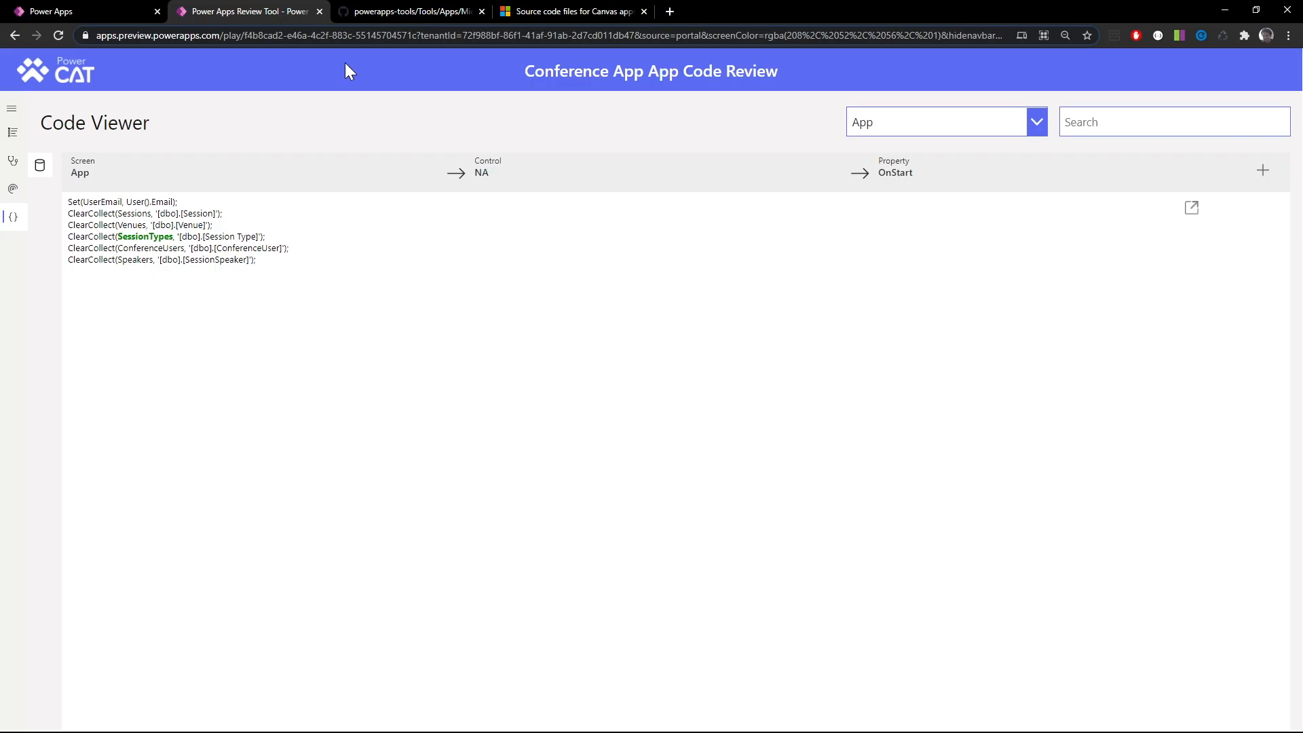
click(14, 133)
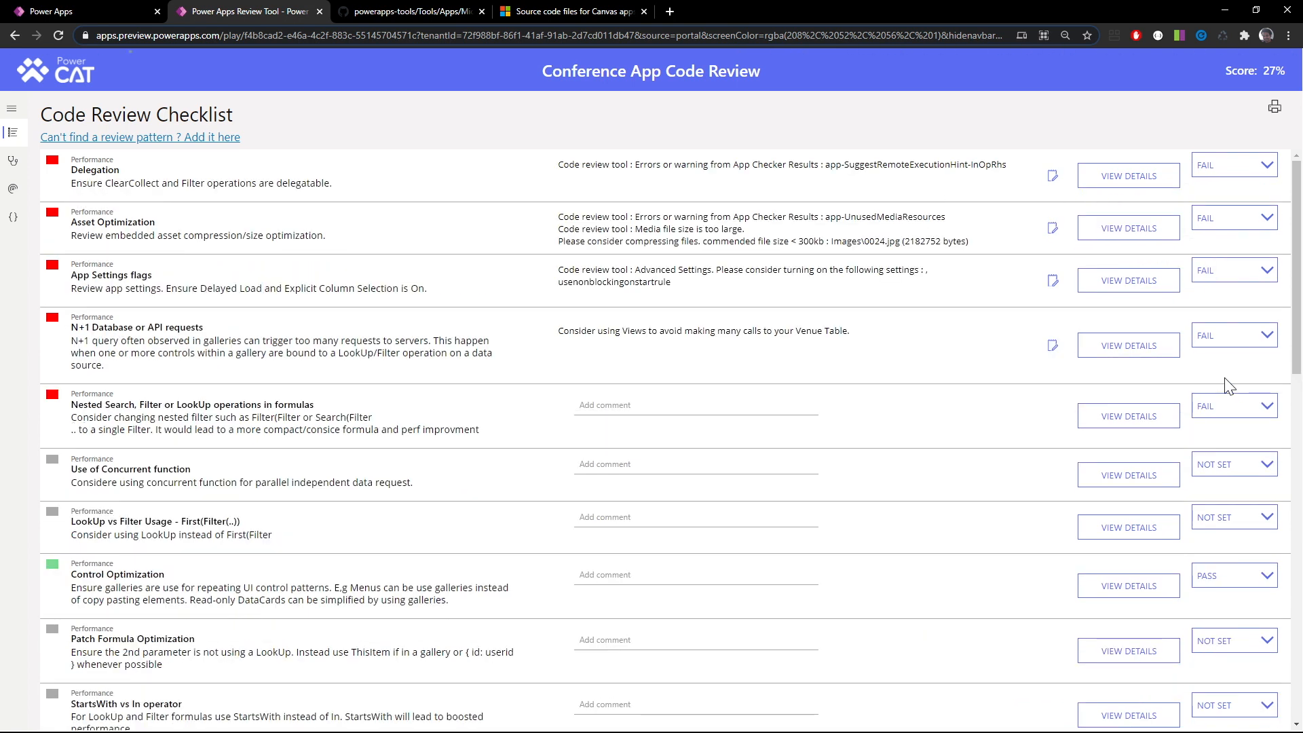
click(1225, 479)
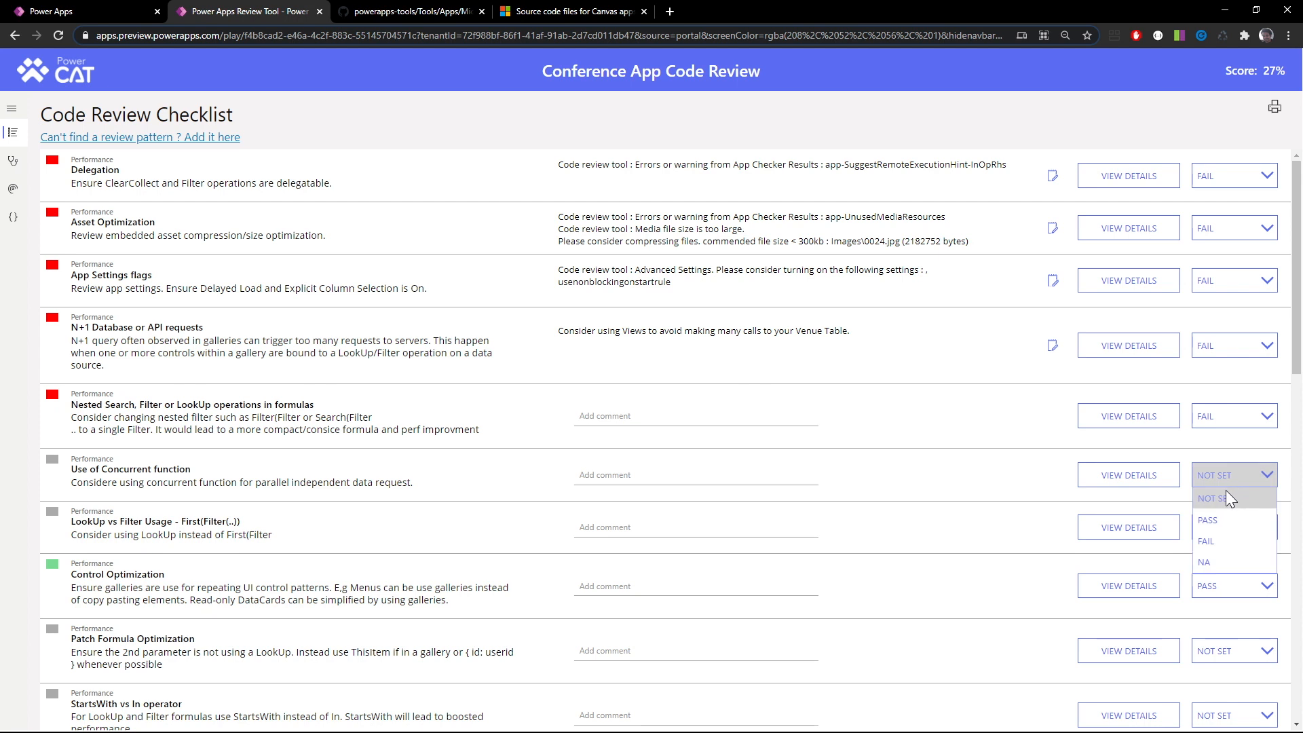
click(1225, 535)
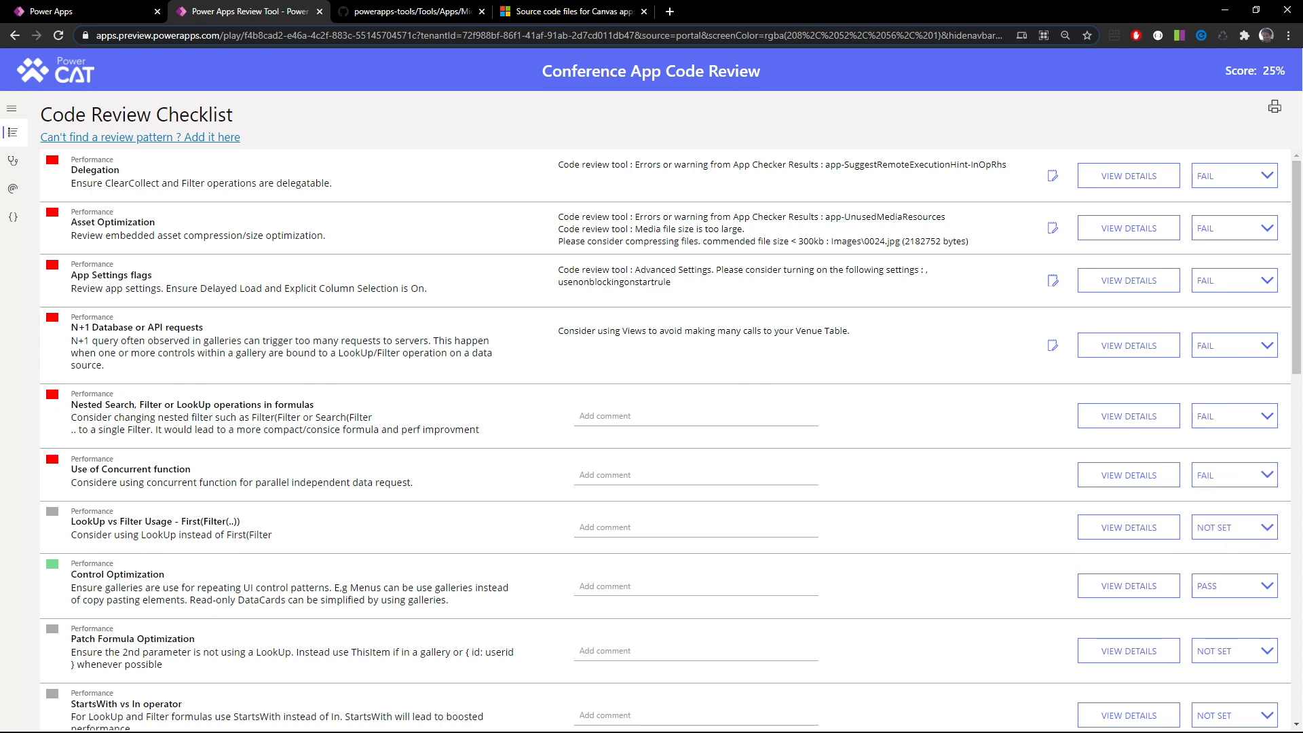
Highlight First(Filter(..)) in the LookUp vs Filter Usage title and mark that checklist item as FAIL
drag(70, 521, 200, 522)
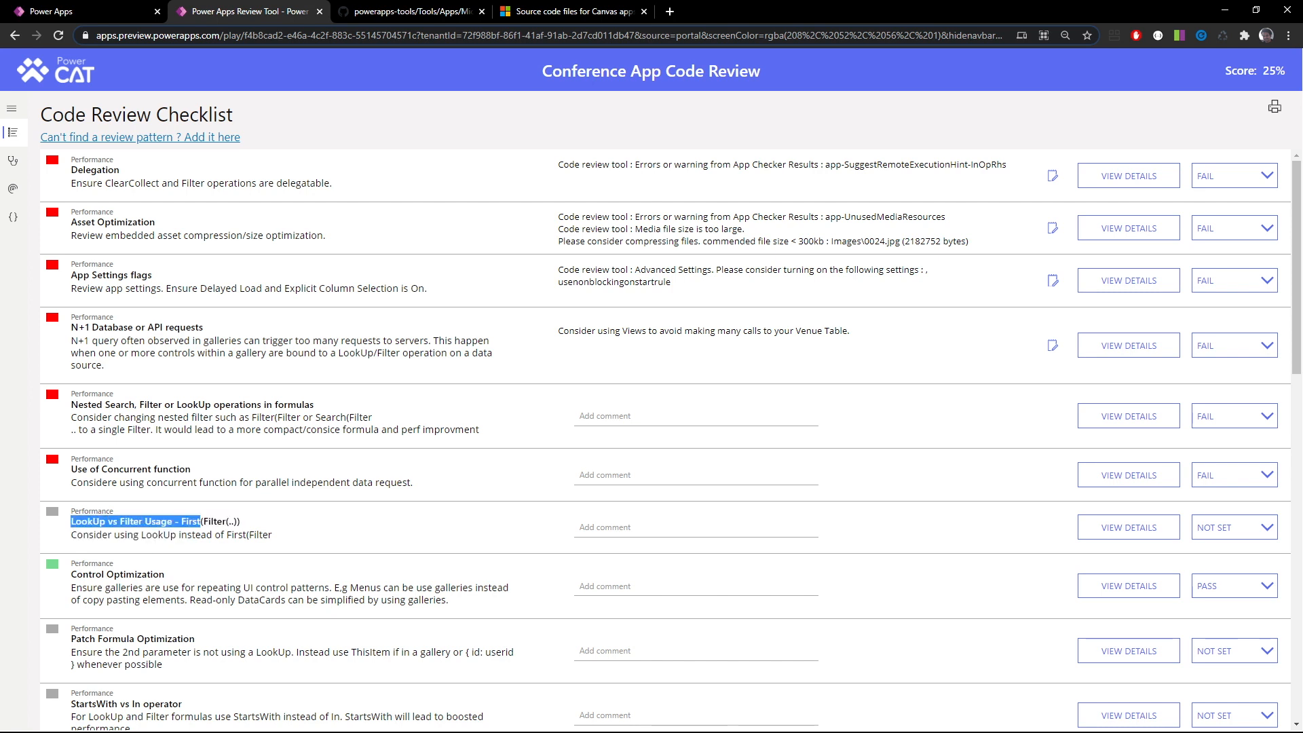
click(202, 524)
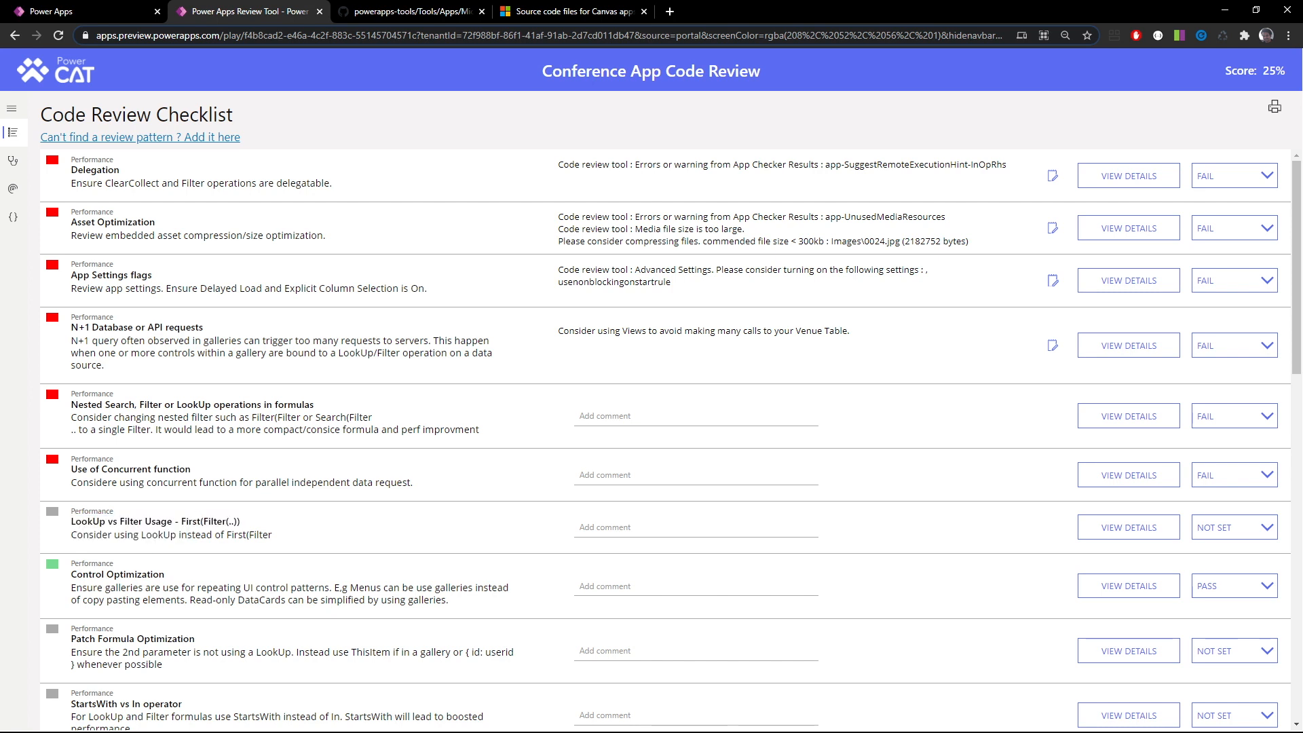
drag(181, 522, 241, 524)
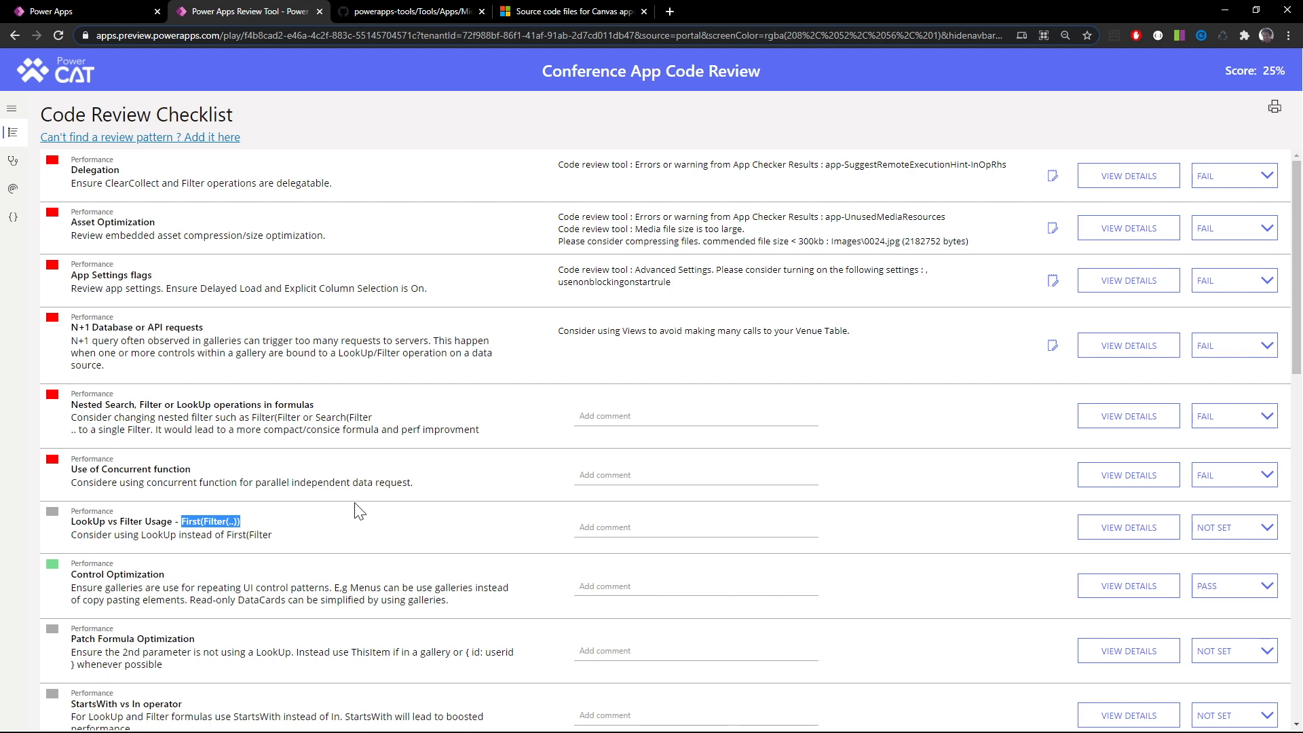
click(1221, 526)
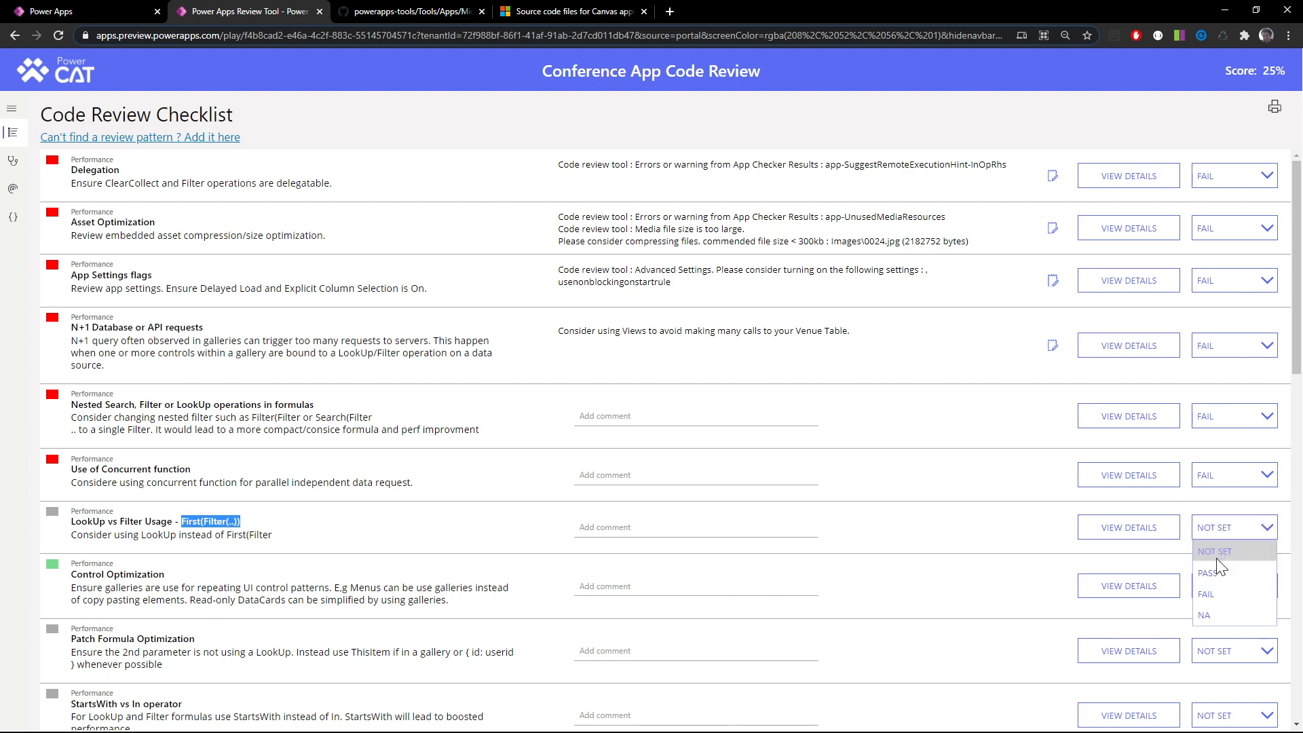
click(1215, 591)
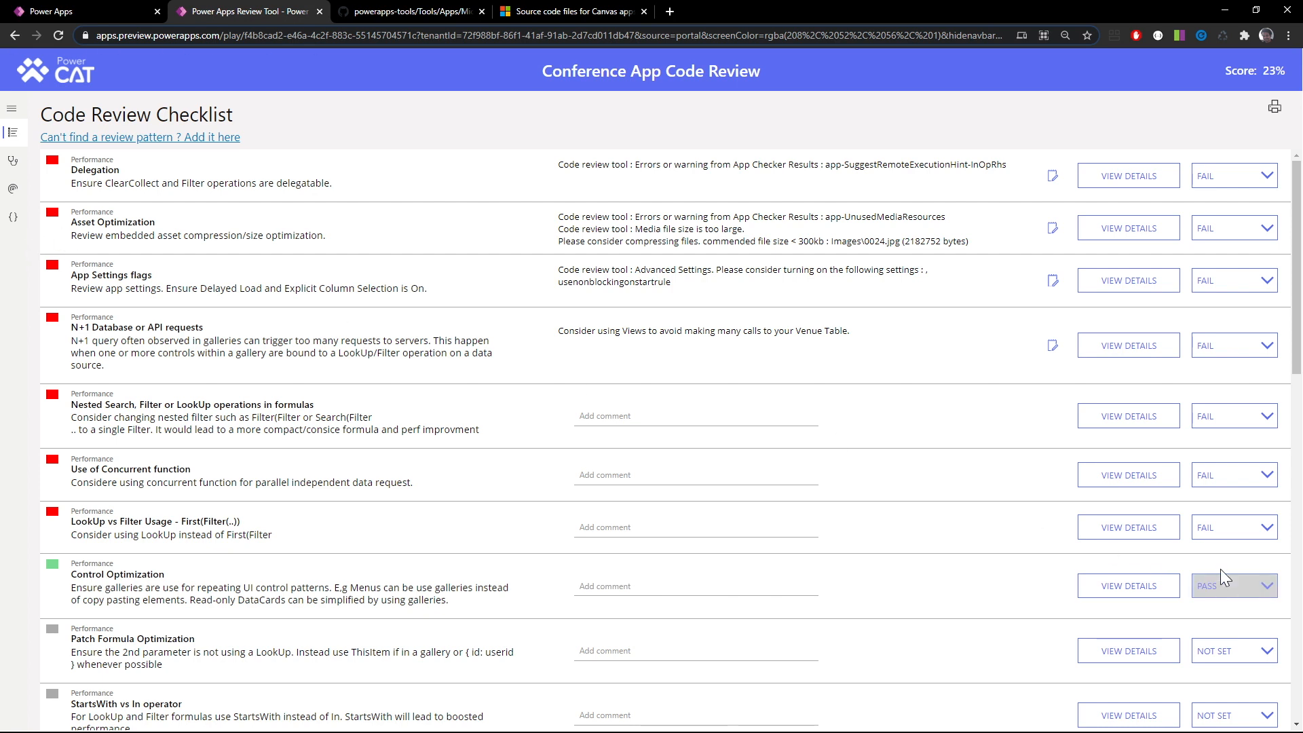
Search the code of all screens for First(Filter and inspect the match in App's expanded OnStart formula
click(13, 216)
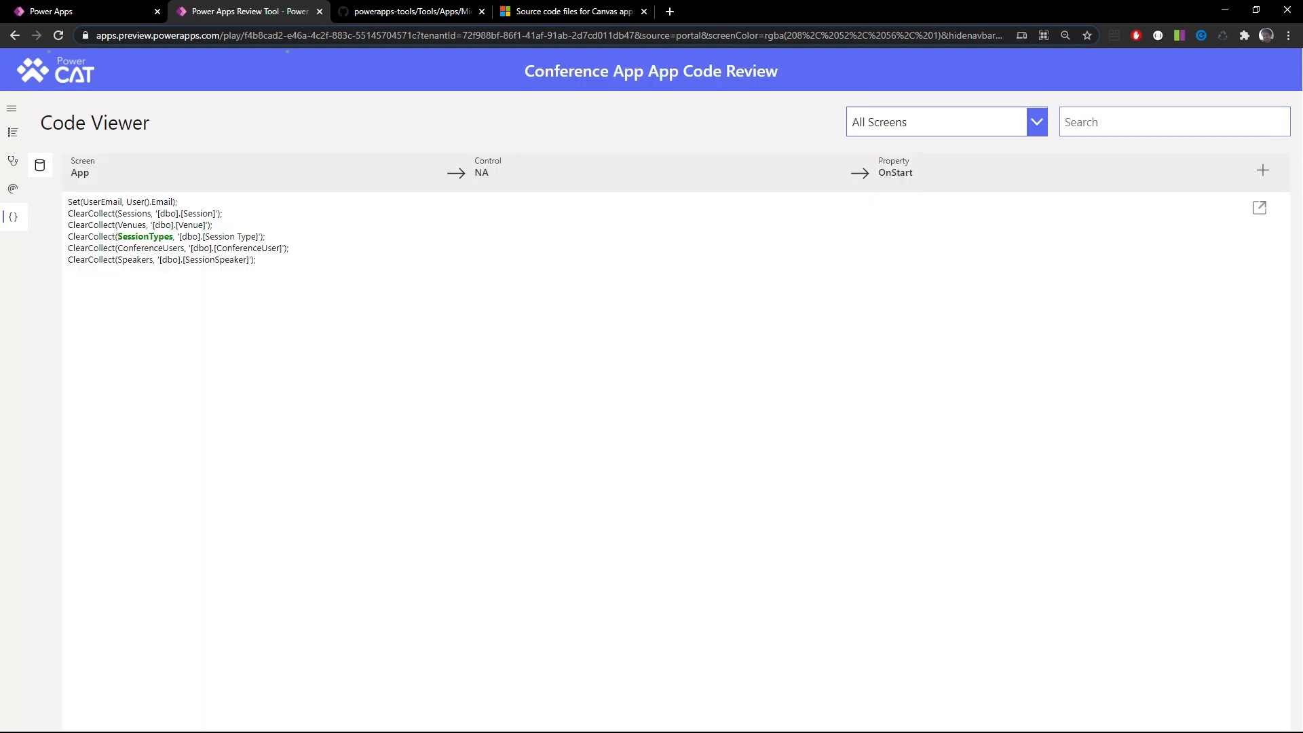
click(1120, 122)
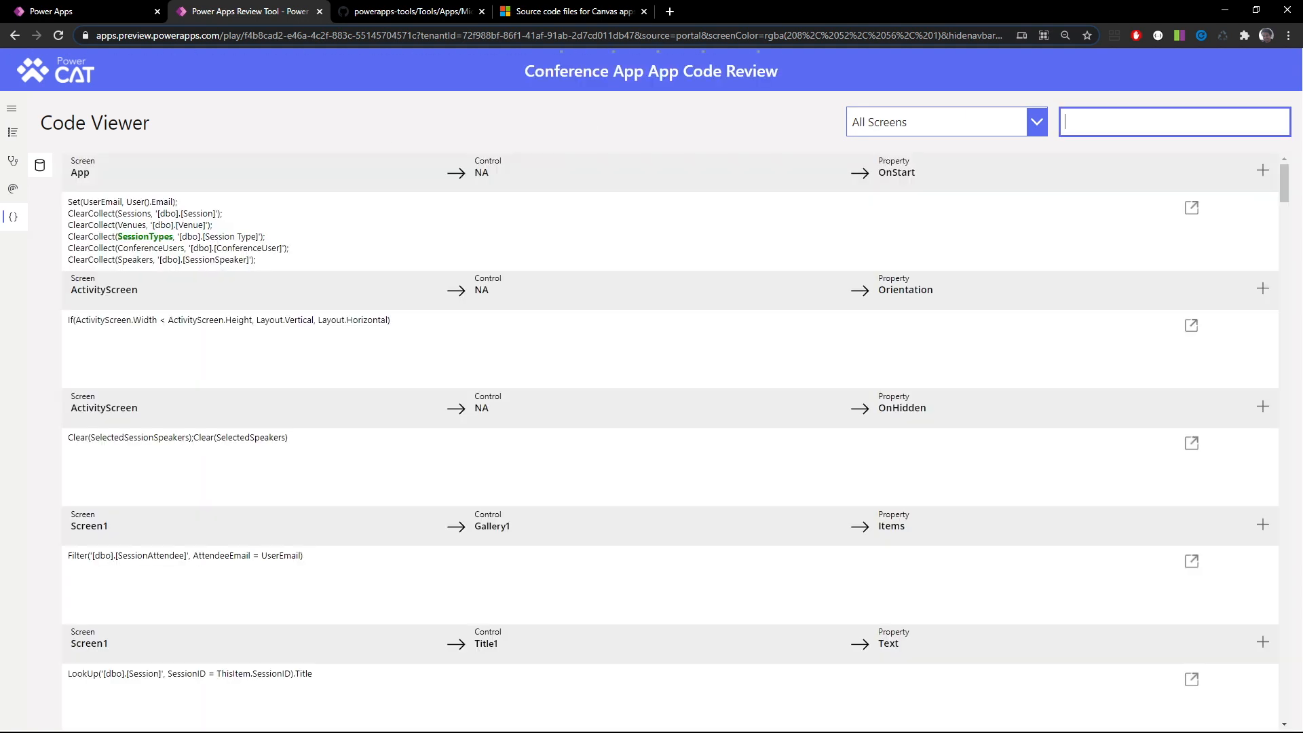
text(First)
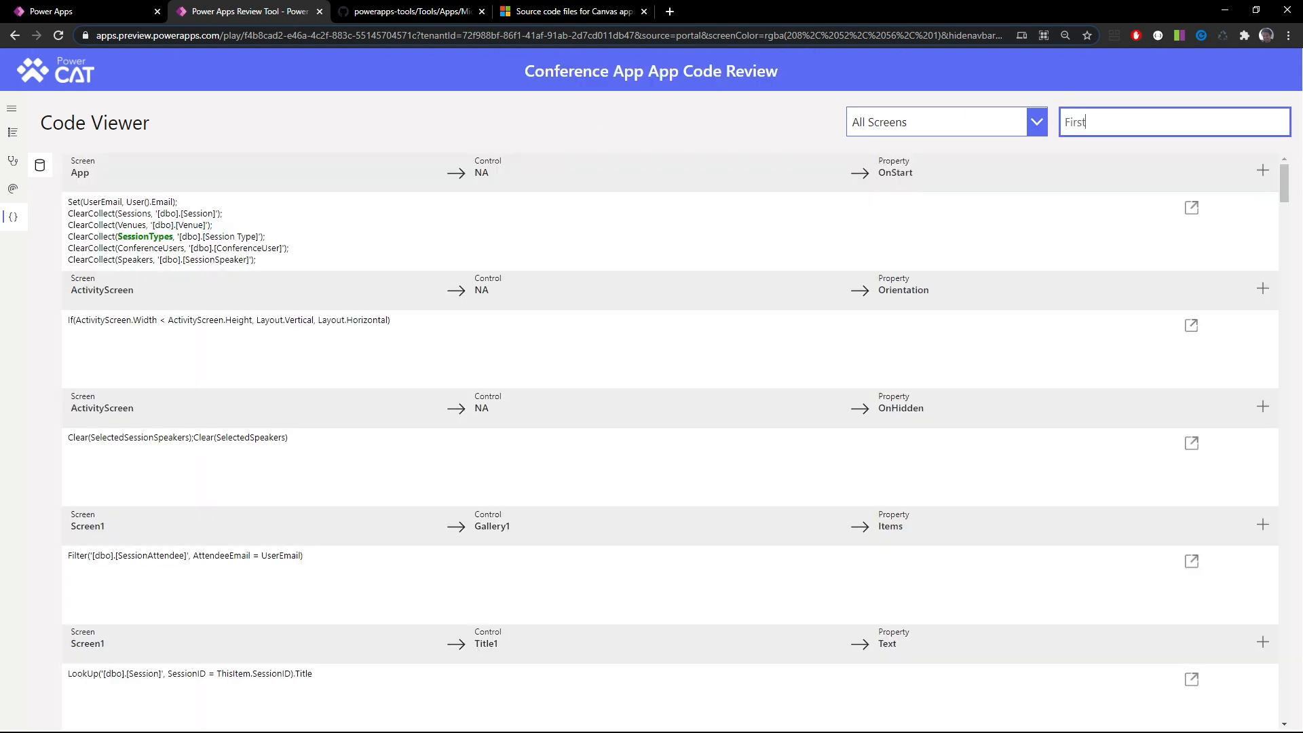
text((Fil)
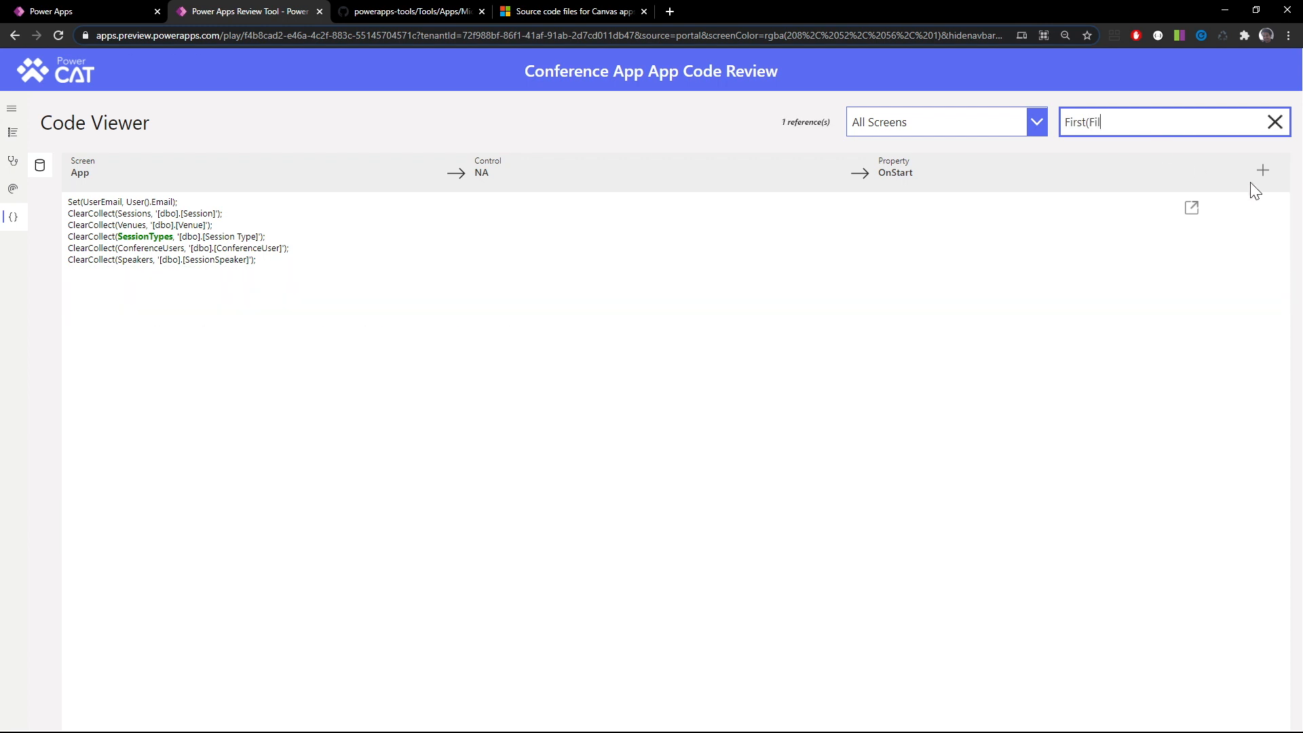
text(ter)
click(1191, 206)
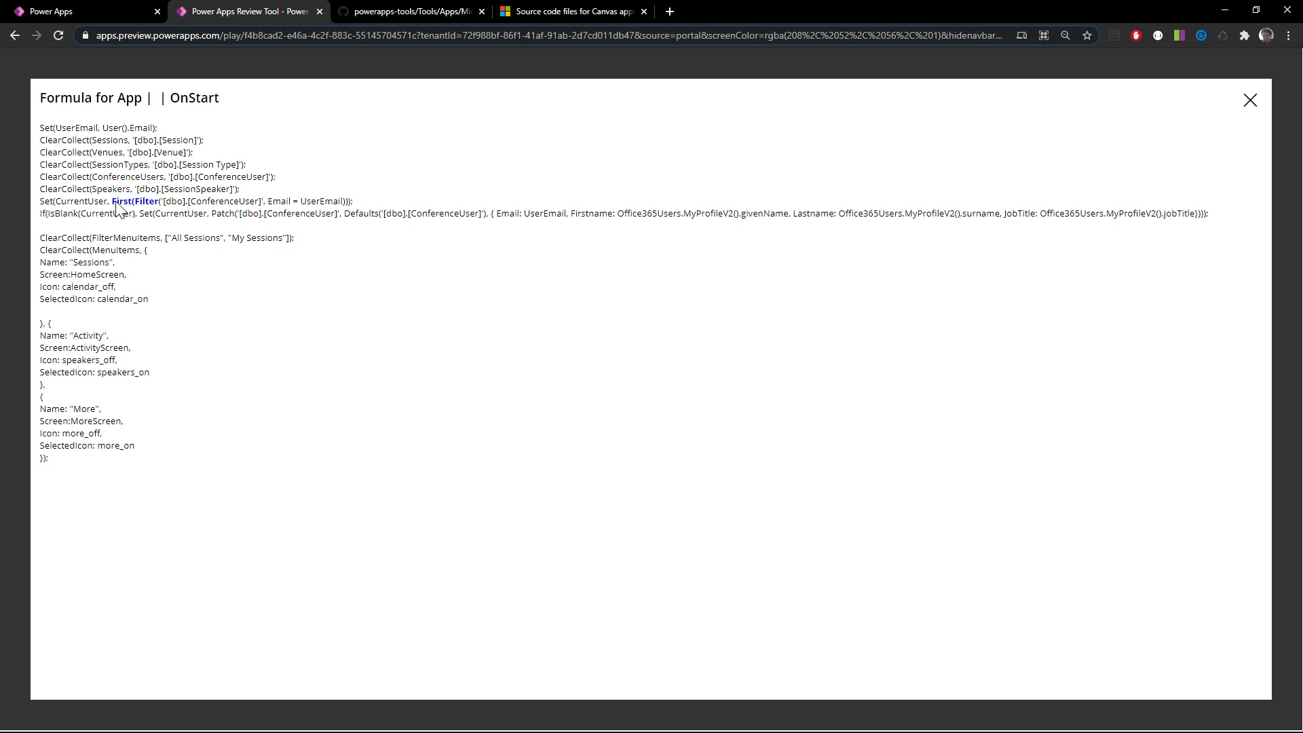
click(1246, 92)
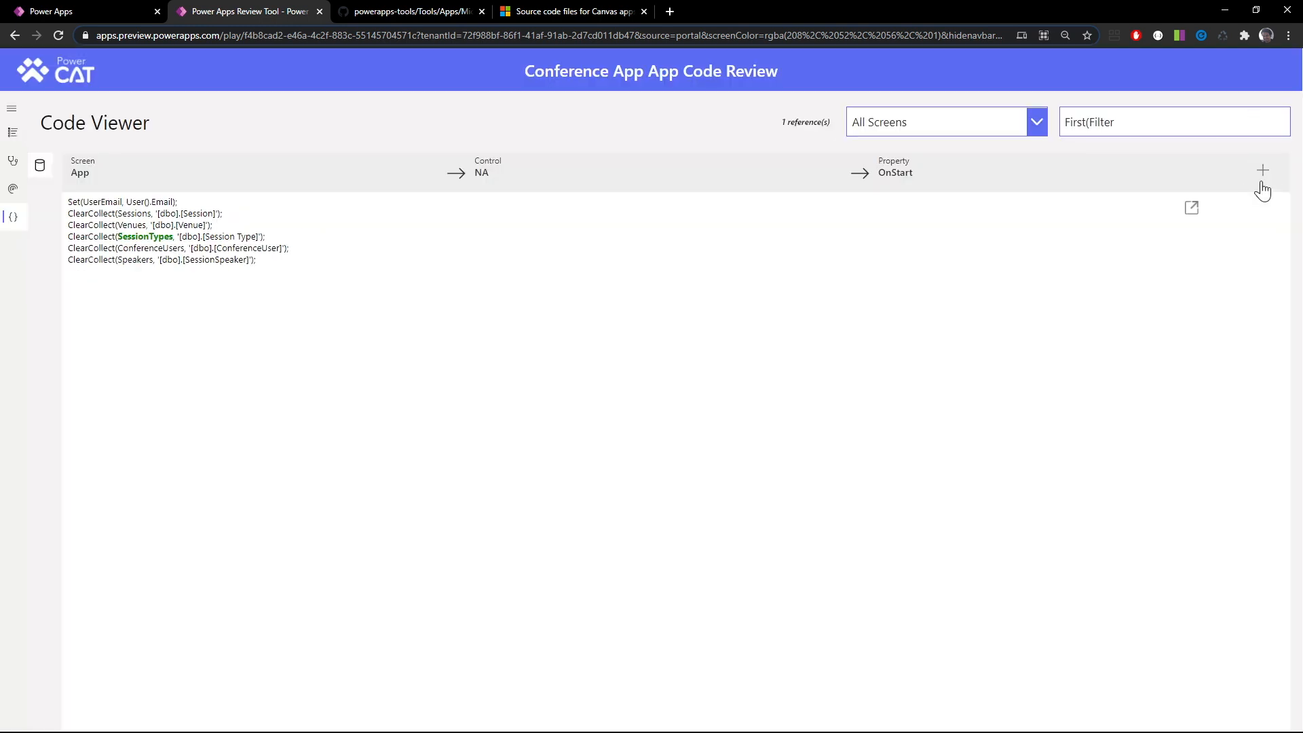
Link App's OnStart formula to the LookUp vs Filter Usage - First(Filter(..)) review item
click(1261, 173)
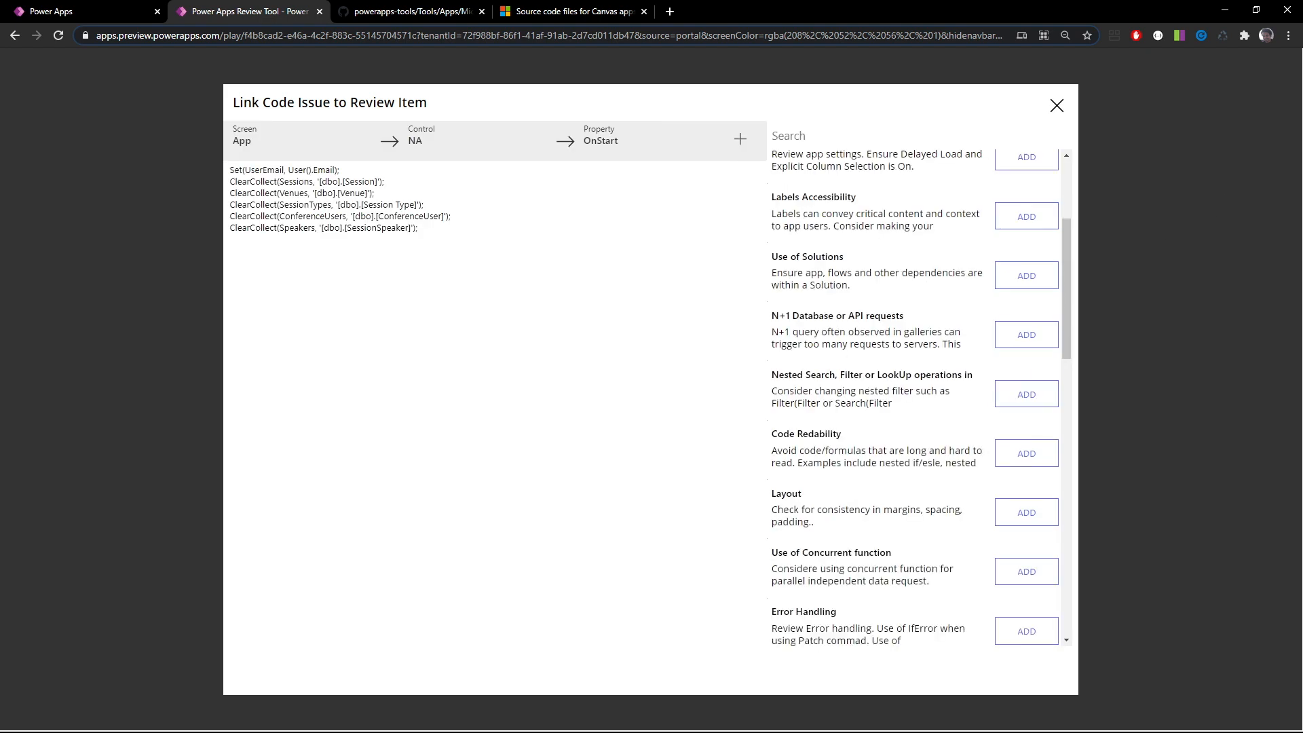
scroll(974, 451, down, 1)
scroll(974, 451, up, 2)
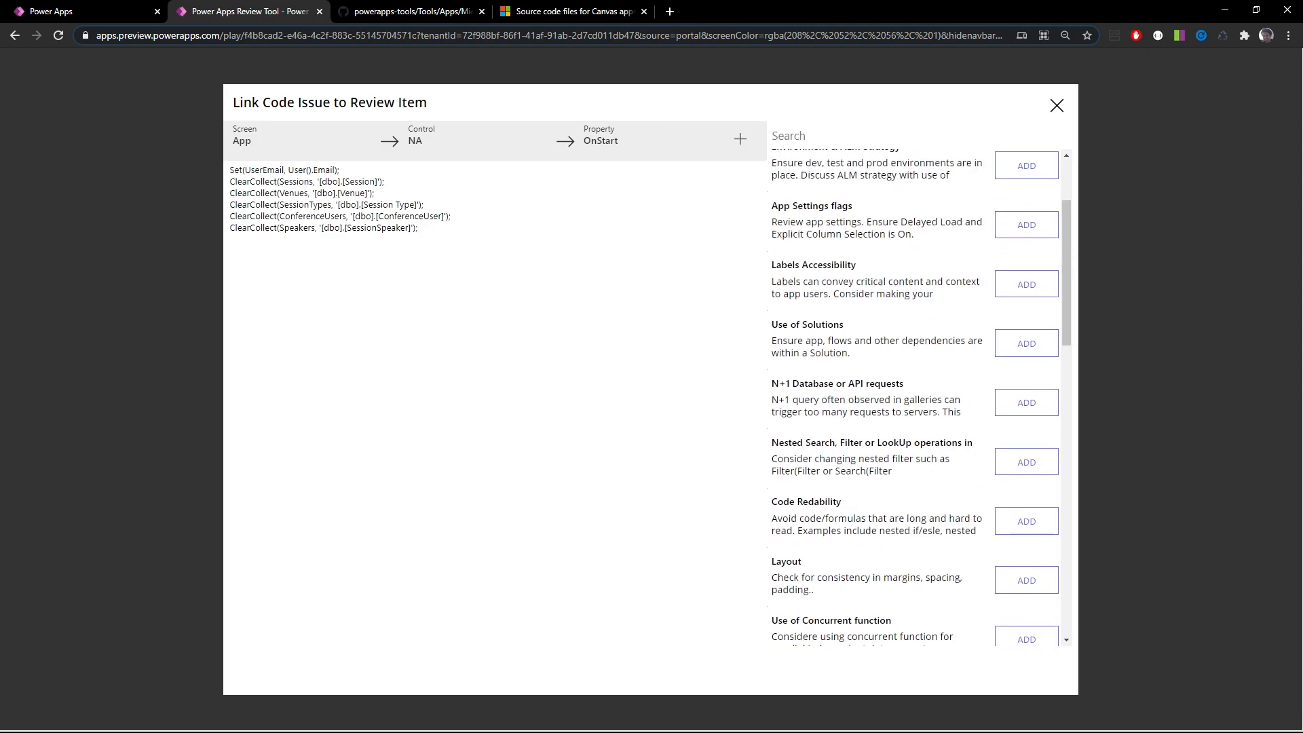
scroll(978, 451, up, 2)
scroll(978, 451, down, 10)
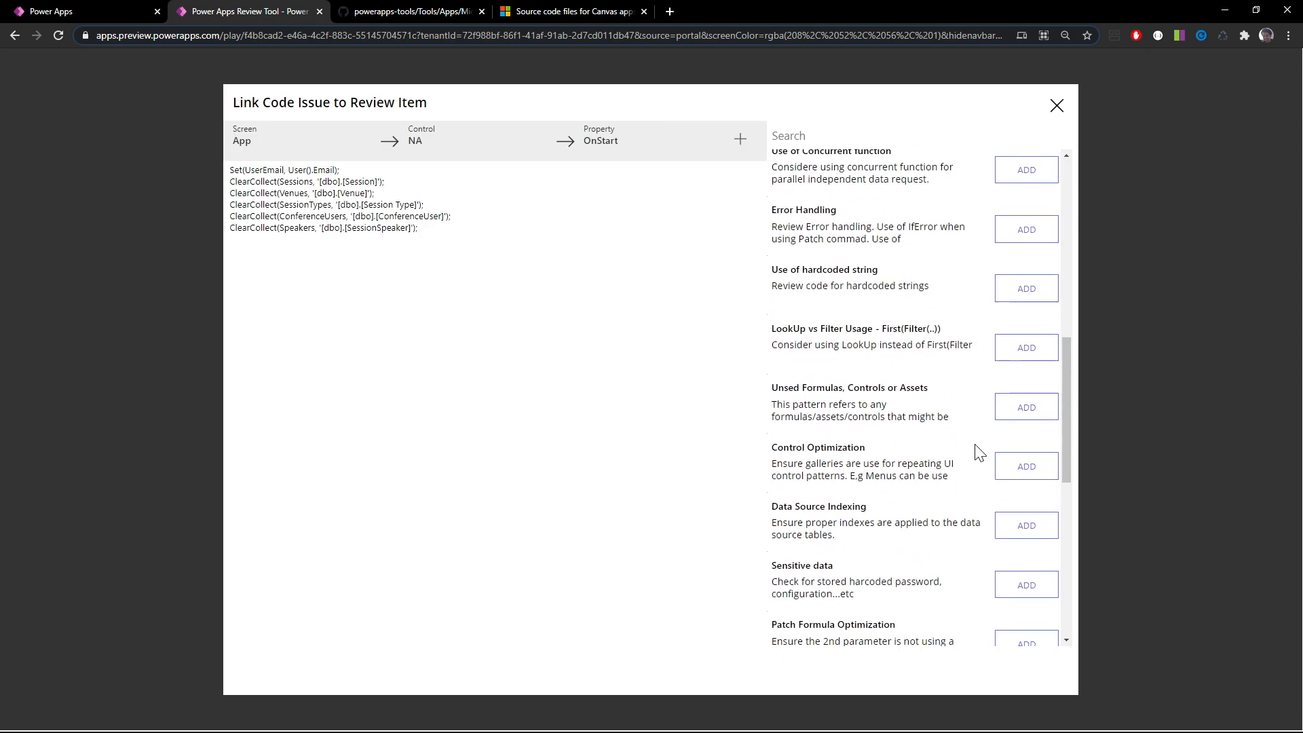
click(1028, 351)
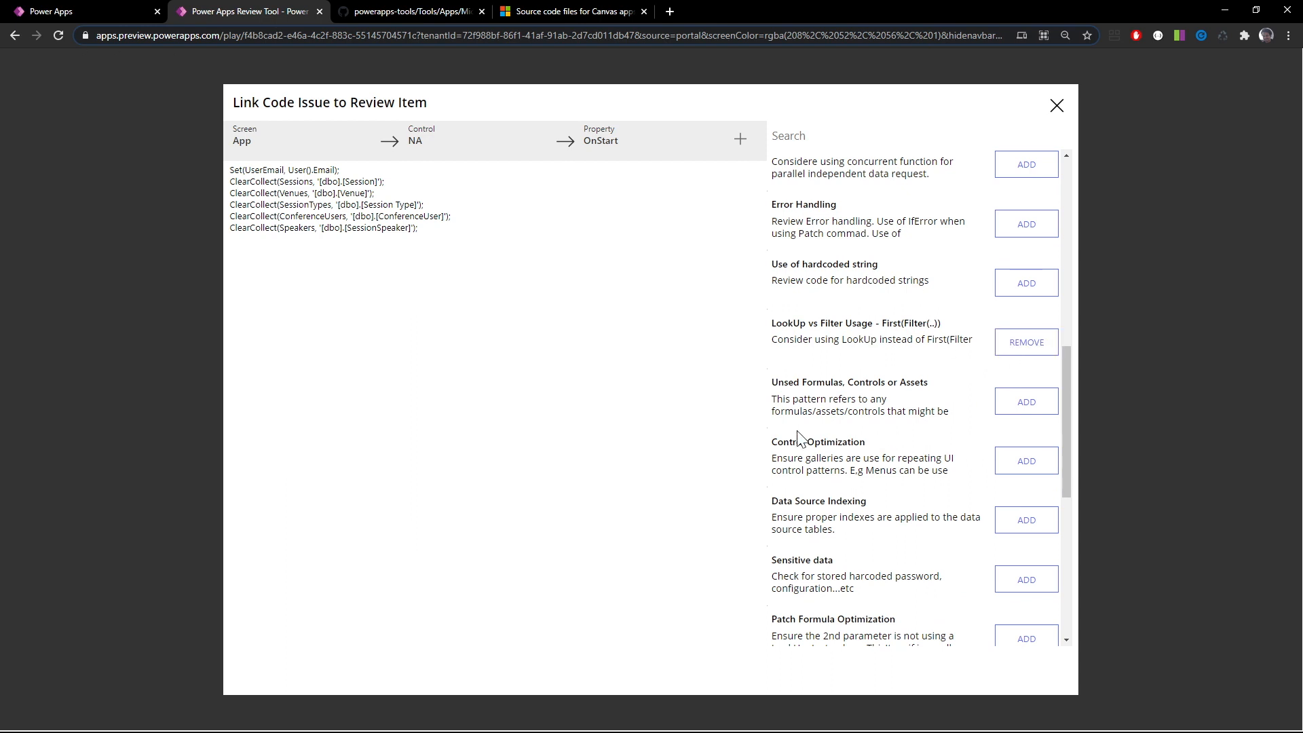
click(1057, 107)
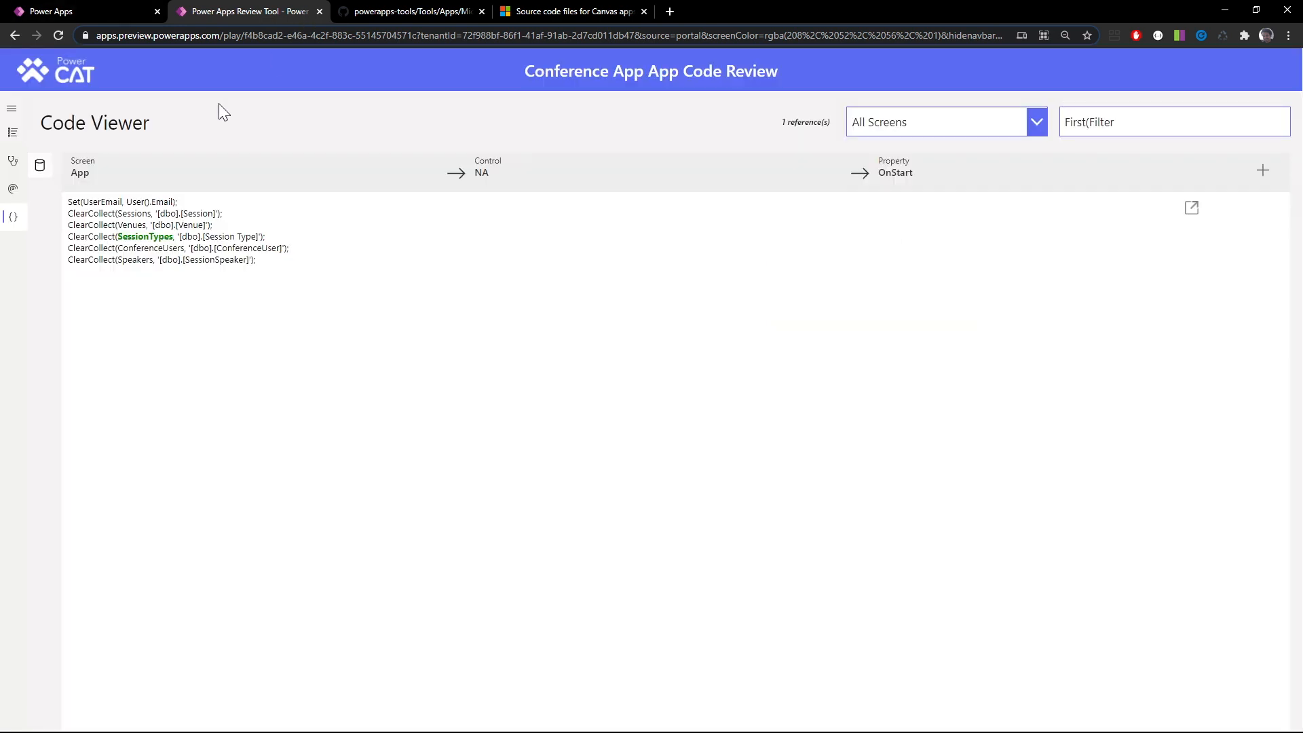
Review the performance items in the Code Review Checklist alongside the App Checker Results, and bring up the Runtime Analysis page
click(13, 133)
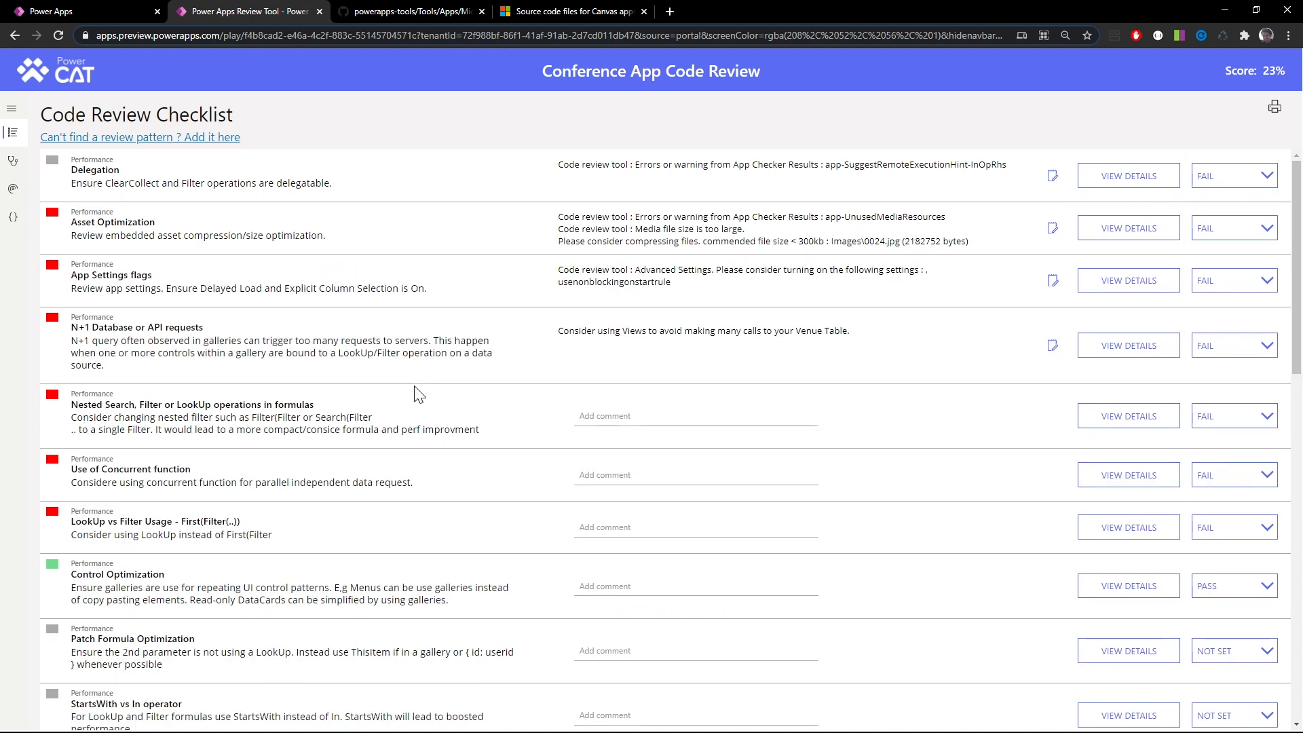
scroll(419, 393, down, 3)
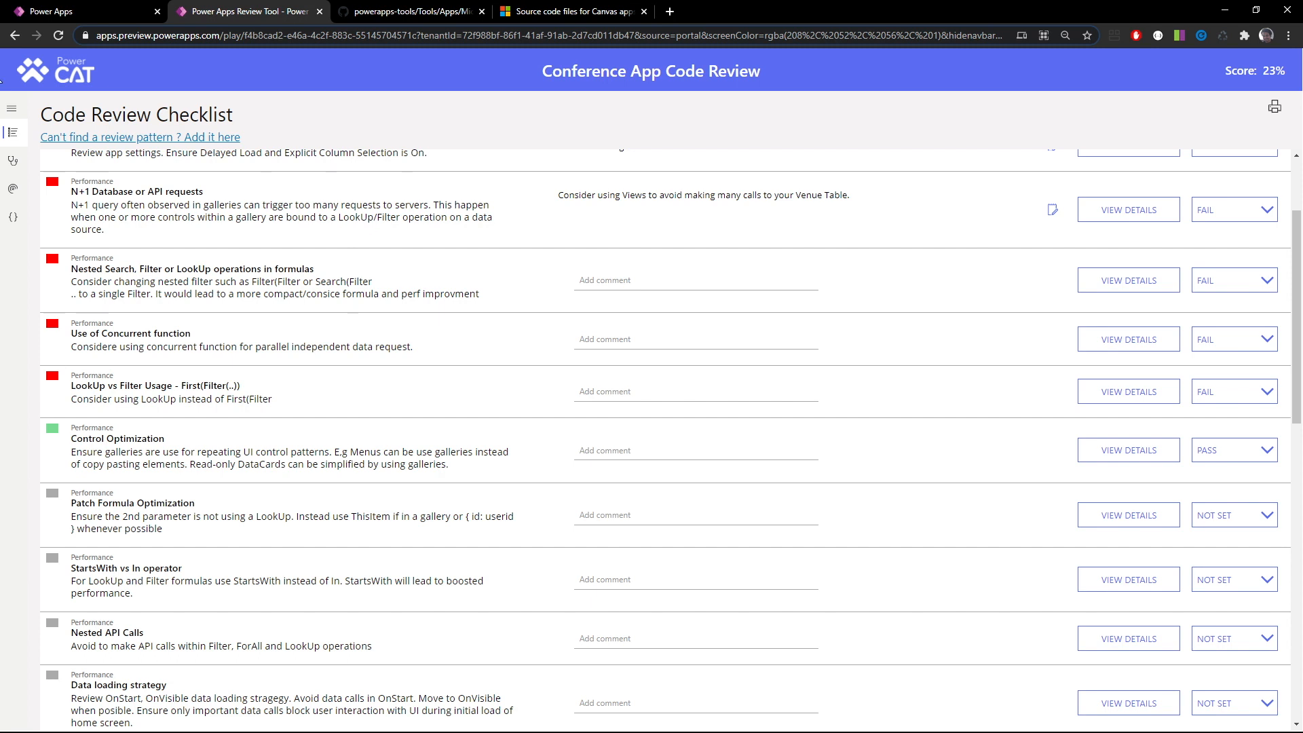
click(15, 161)
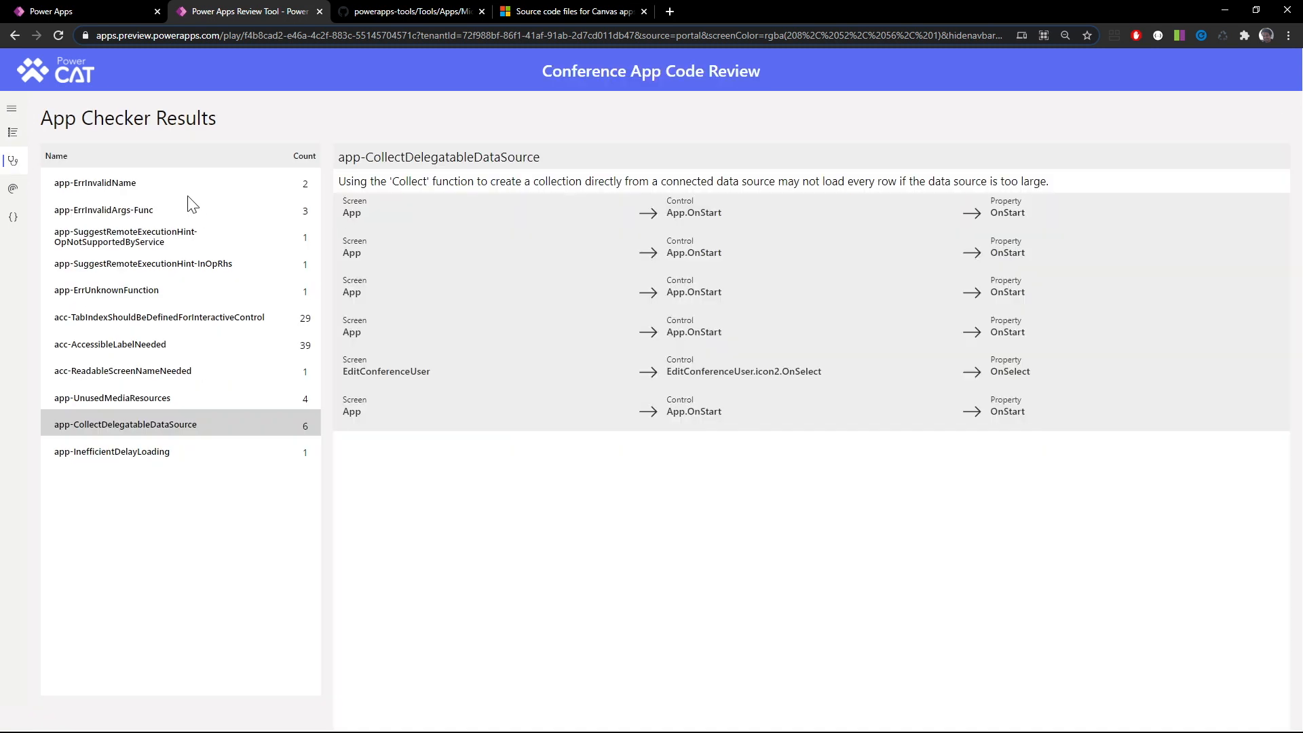
click(13, 133)
scroll(315, 536, down, 4)
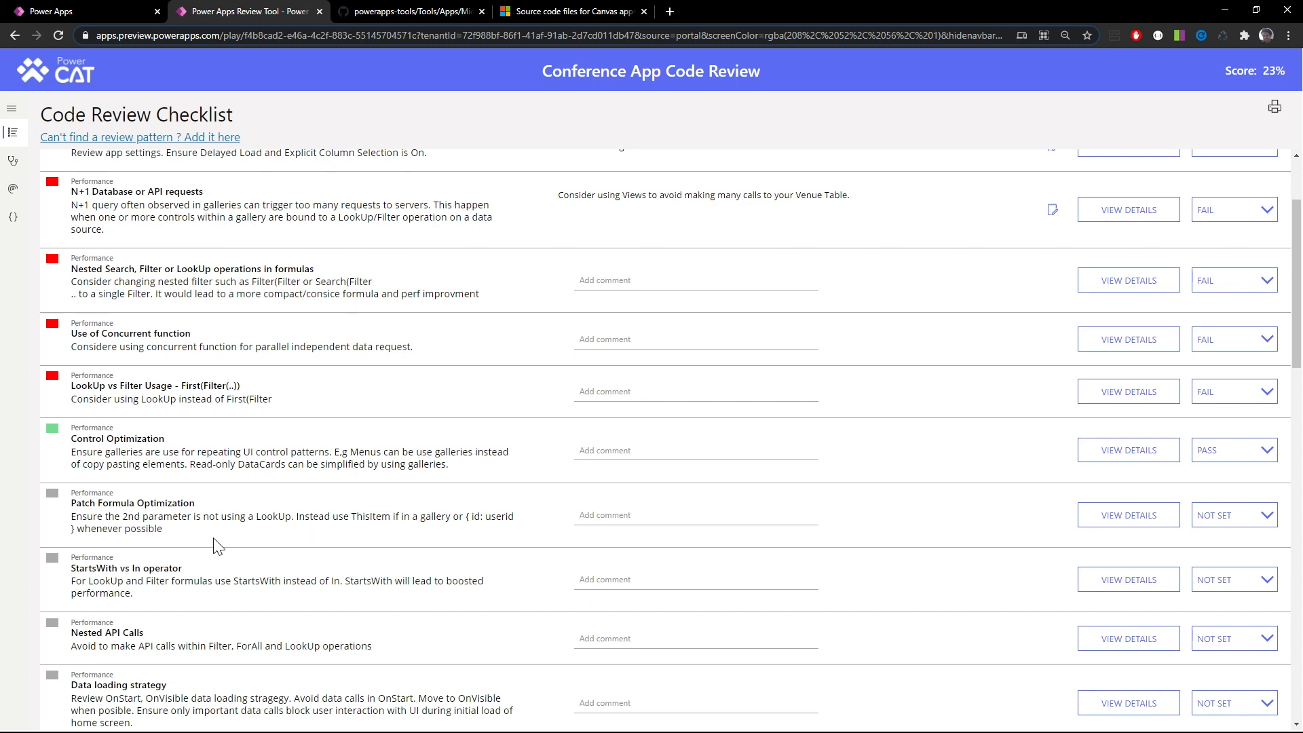
scroll(670, 440, up, 2)
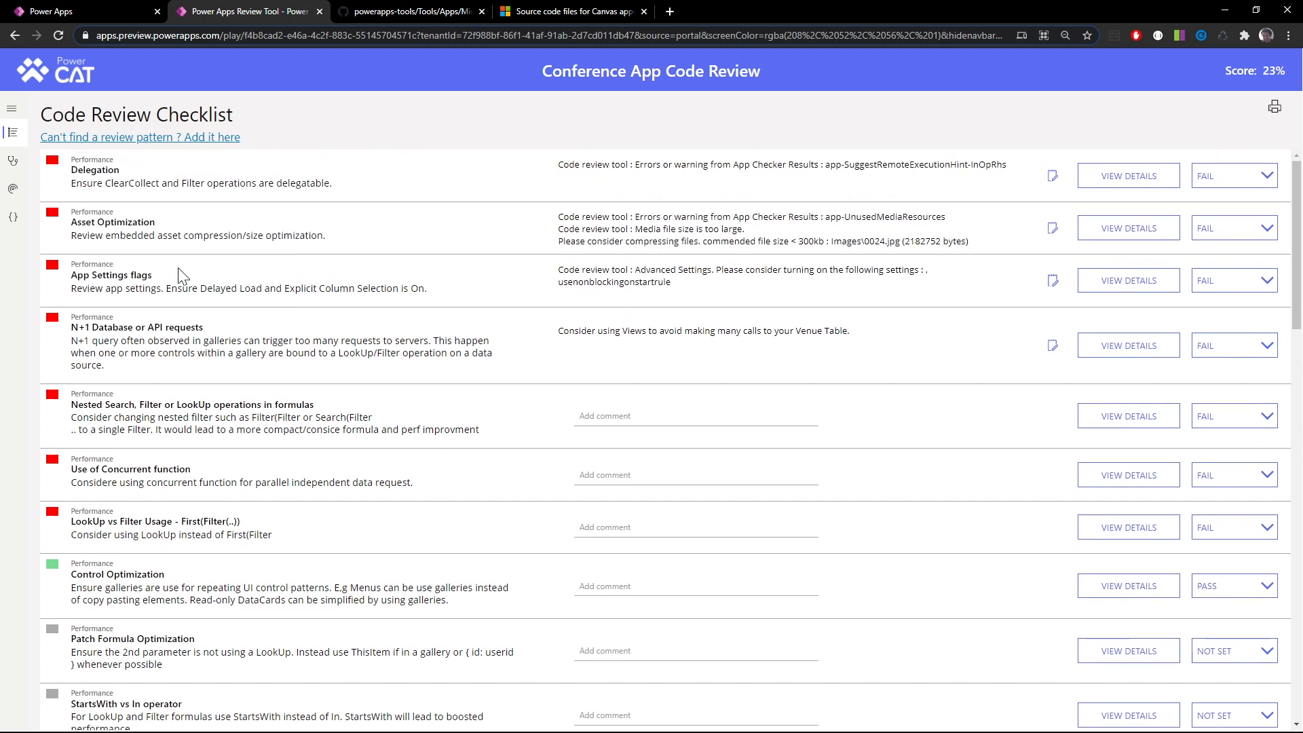
click(14, 190)
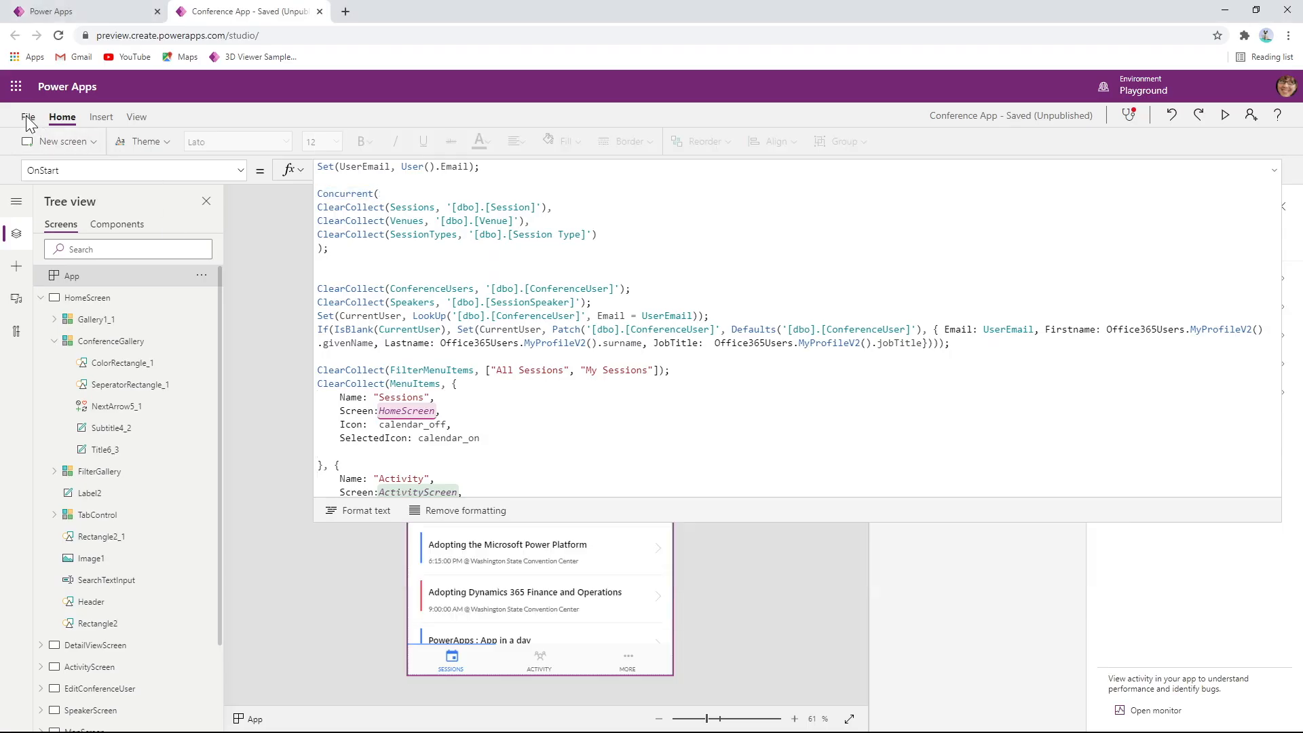
Switch to Conference App in Power Apps Studio, examine Explicit column selection among its advanced settings, and return to the review tool
click(28, 118)
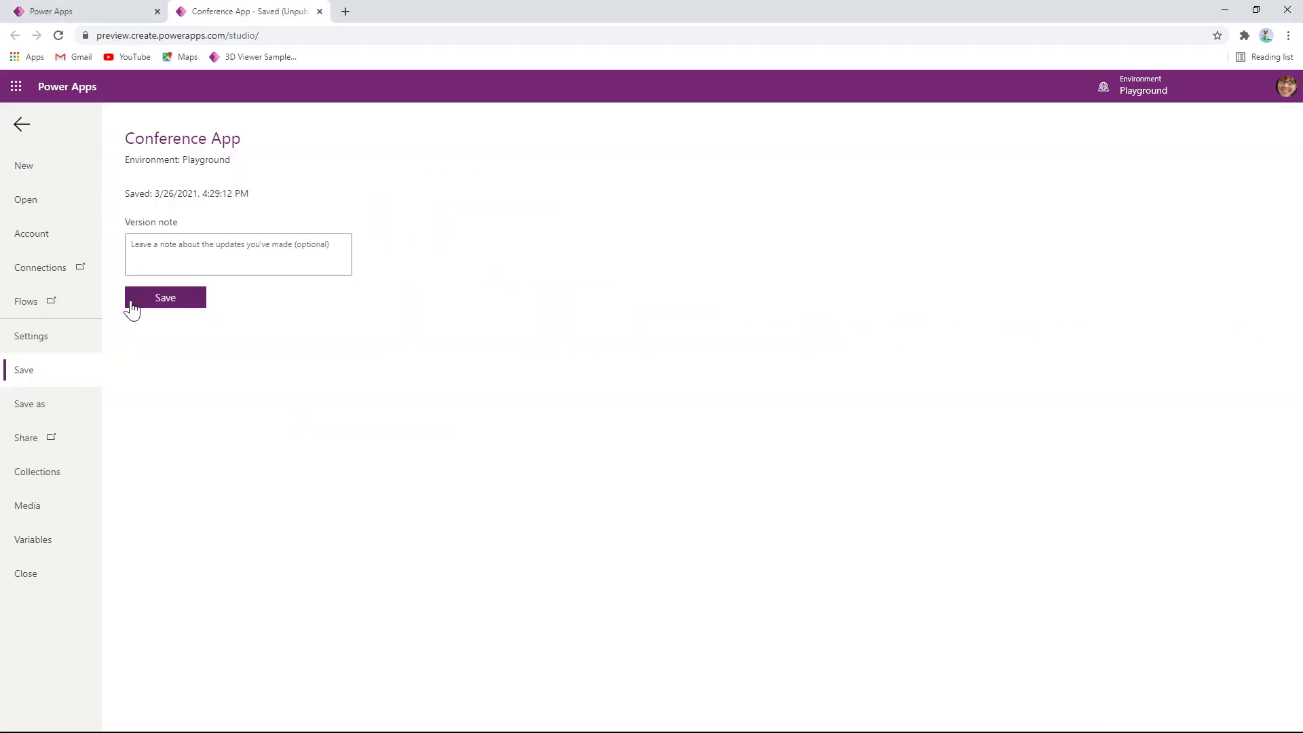
click(50, 340)
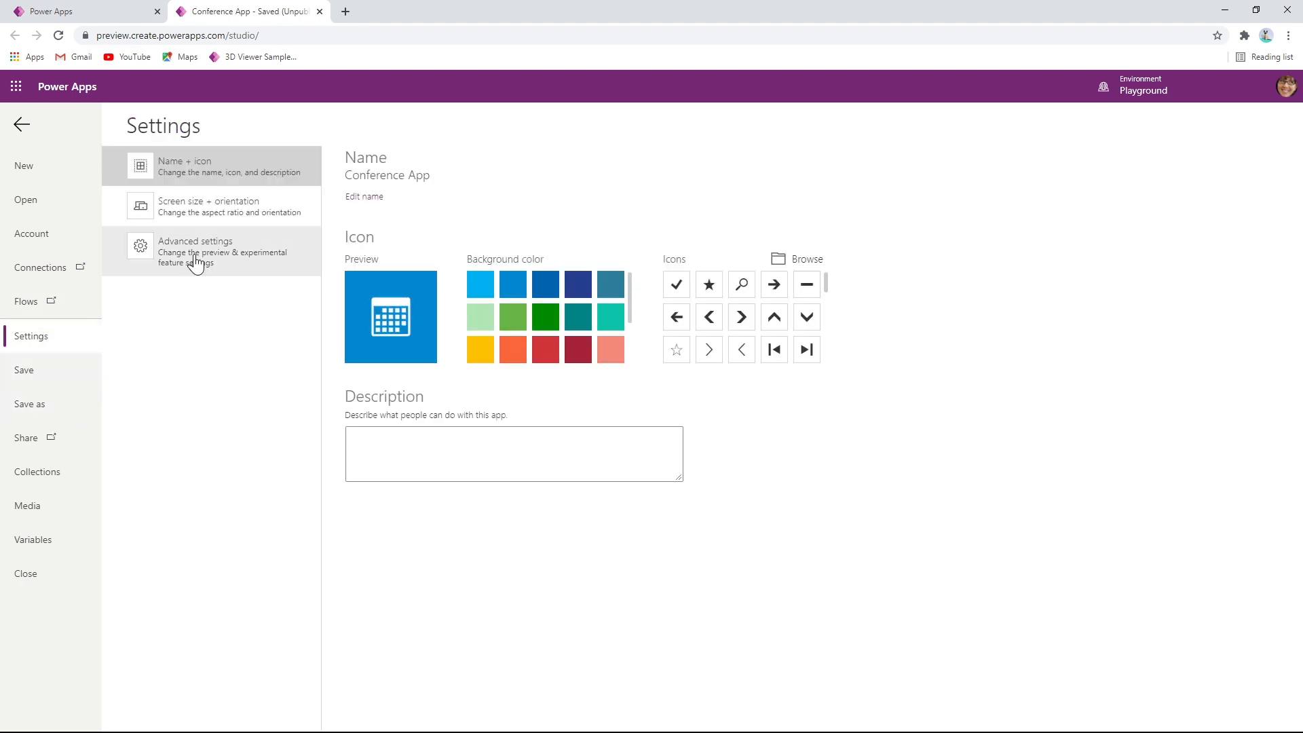
click(198, 260)
scroll(467, 417, down, 2)
scroll(467, 417, down, 5)
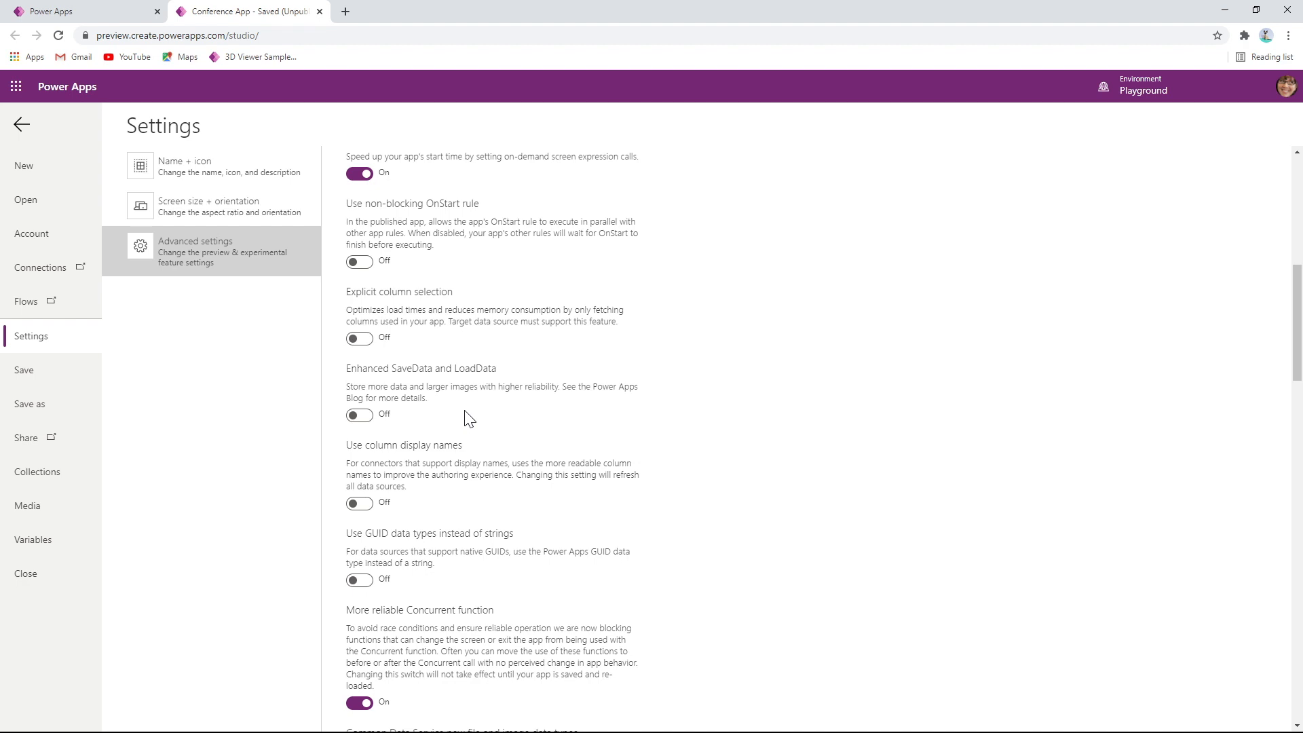
scroll(466, 412, up, 1)
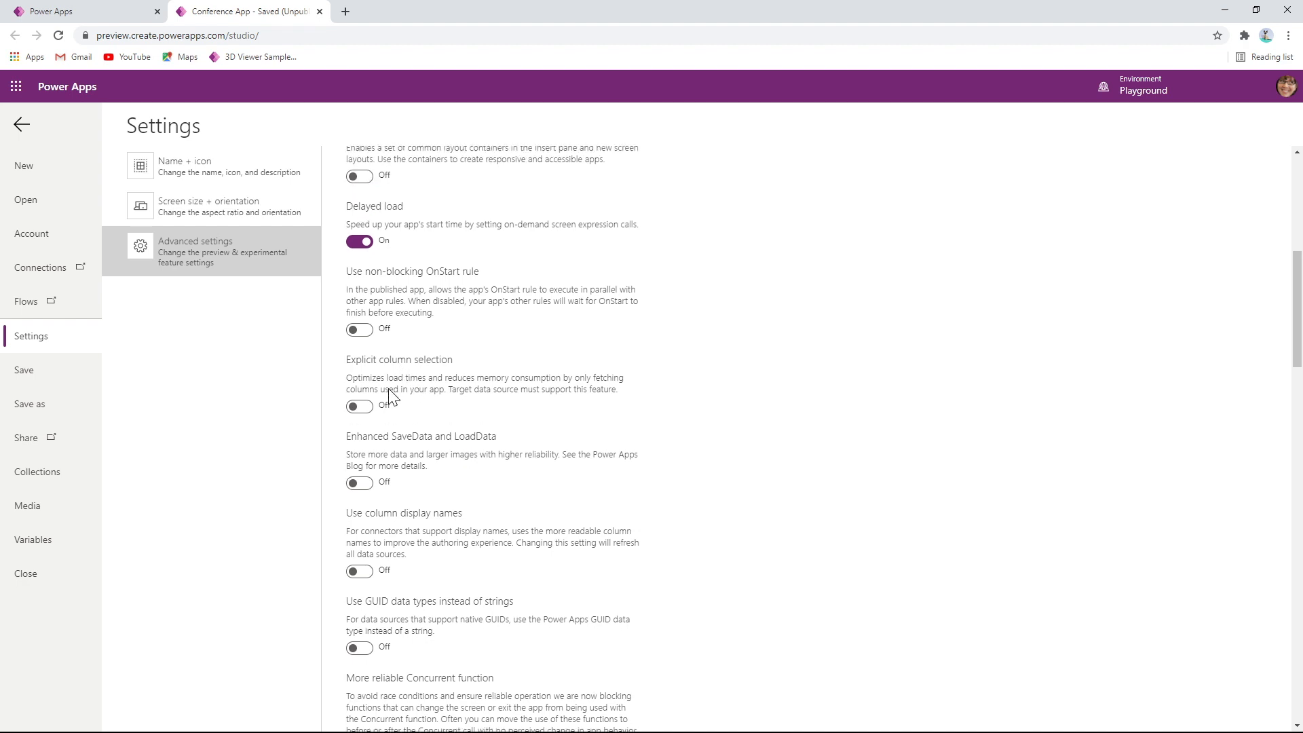
key(alt+Tab)
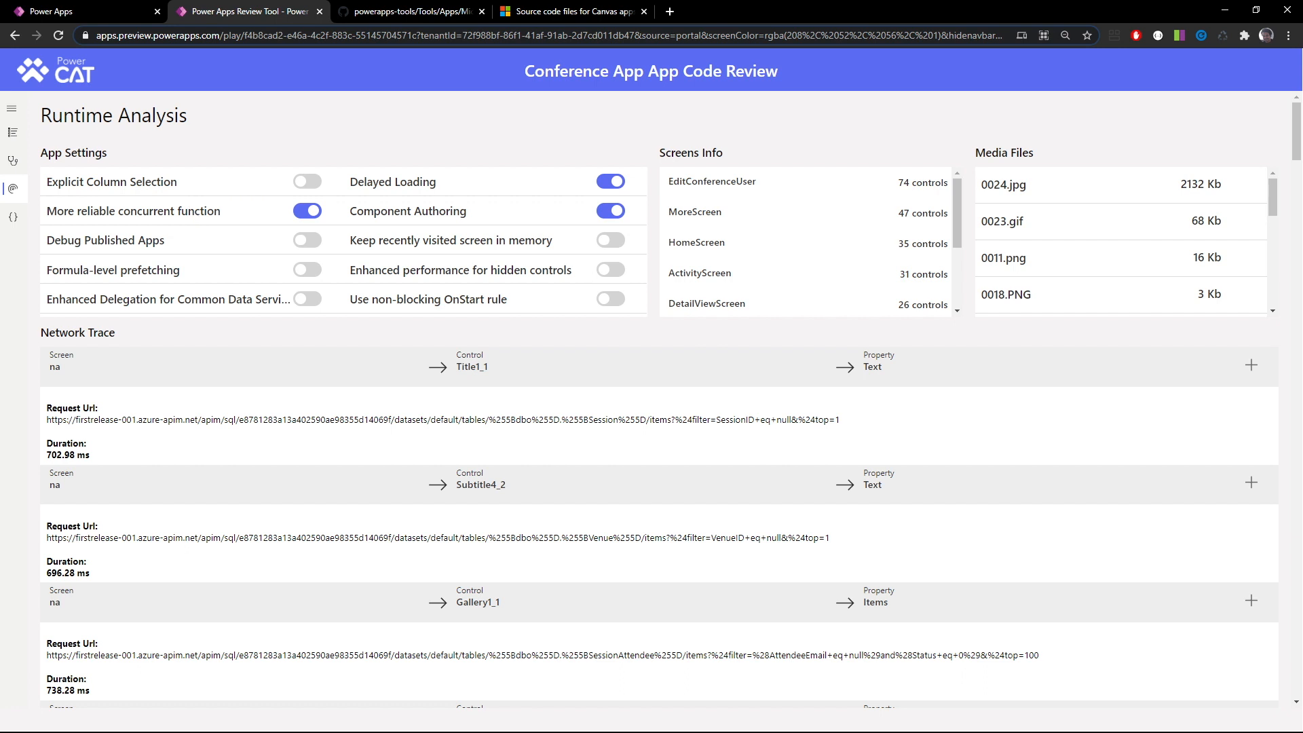
Examine the Patch Formula Optimization item in the Code Review Checklist, highlighting its { id: userid } guidance
click(14, 133)
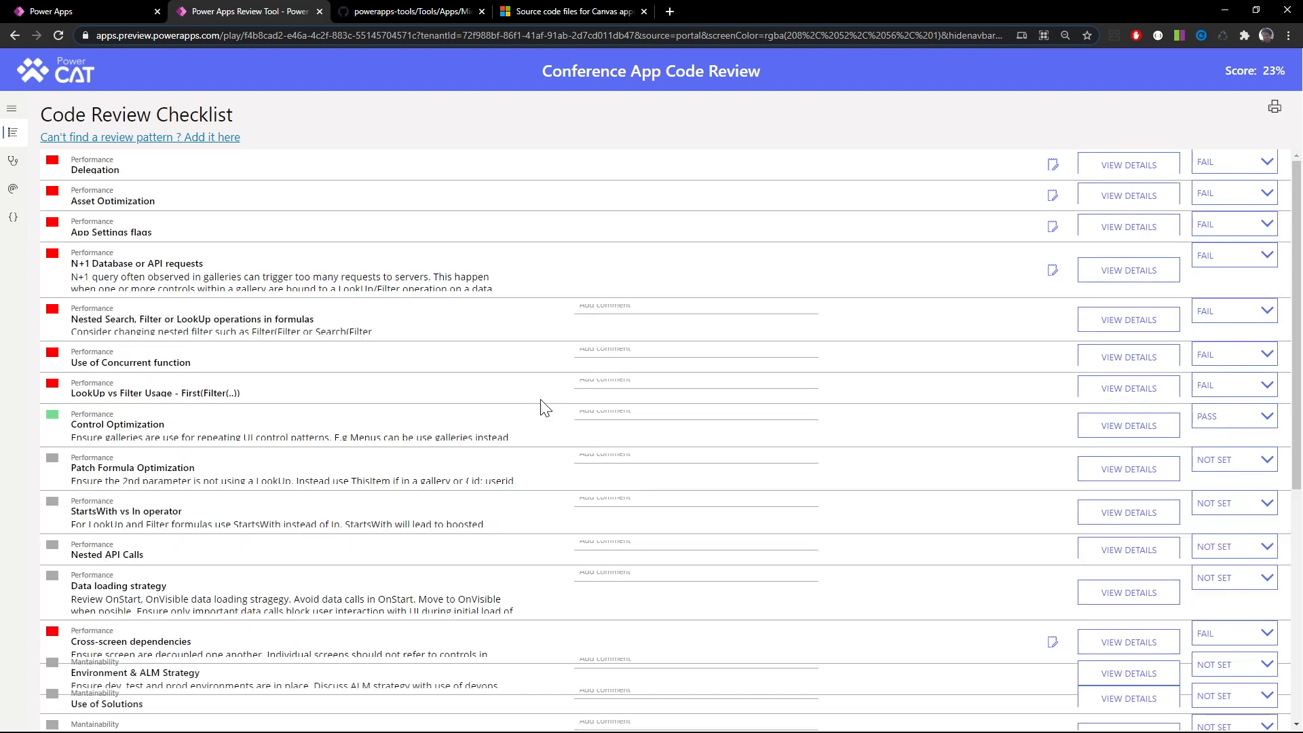
scroll(546, 409, down, 1)
scroll(546, 408, down, 2)
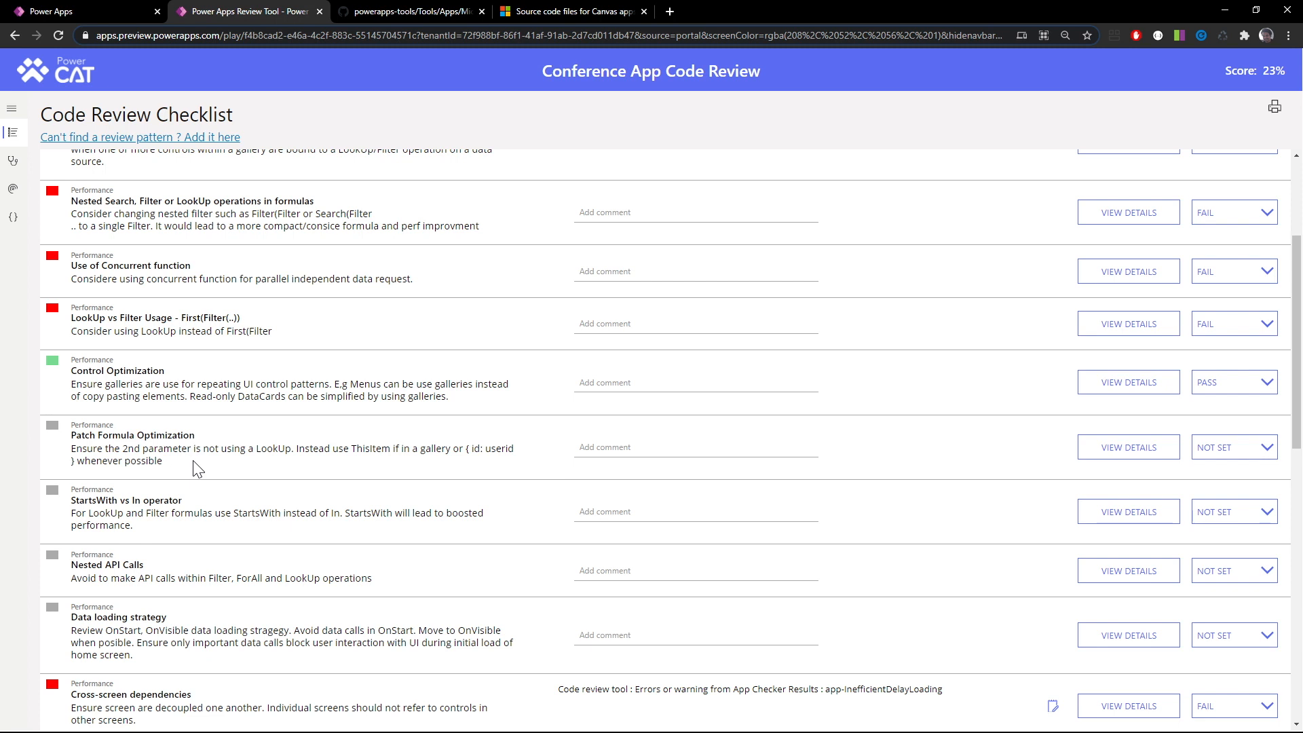
drag(466, 449, 77, 462)
Search the code of all screens for Patch and examine the matching formulas
click(13, 217)
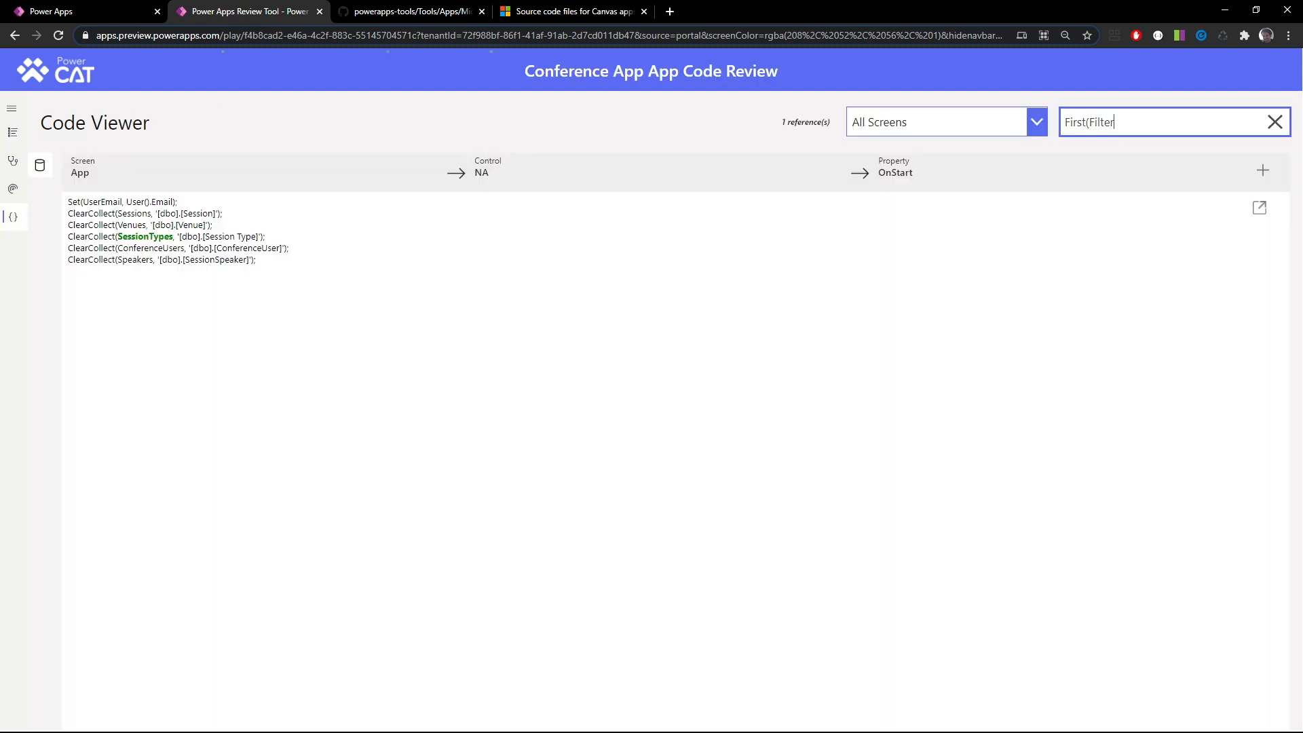
drag(1124, 125, 1001, 114)
text(Patch)
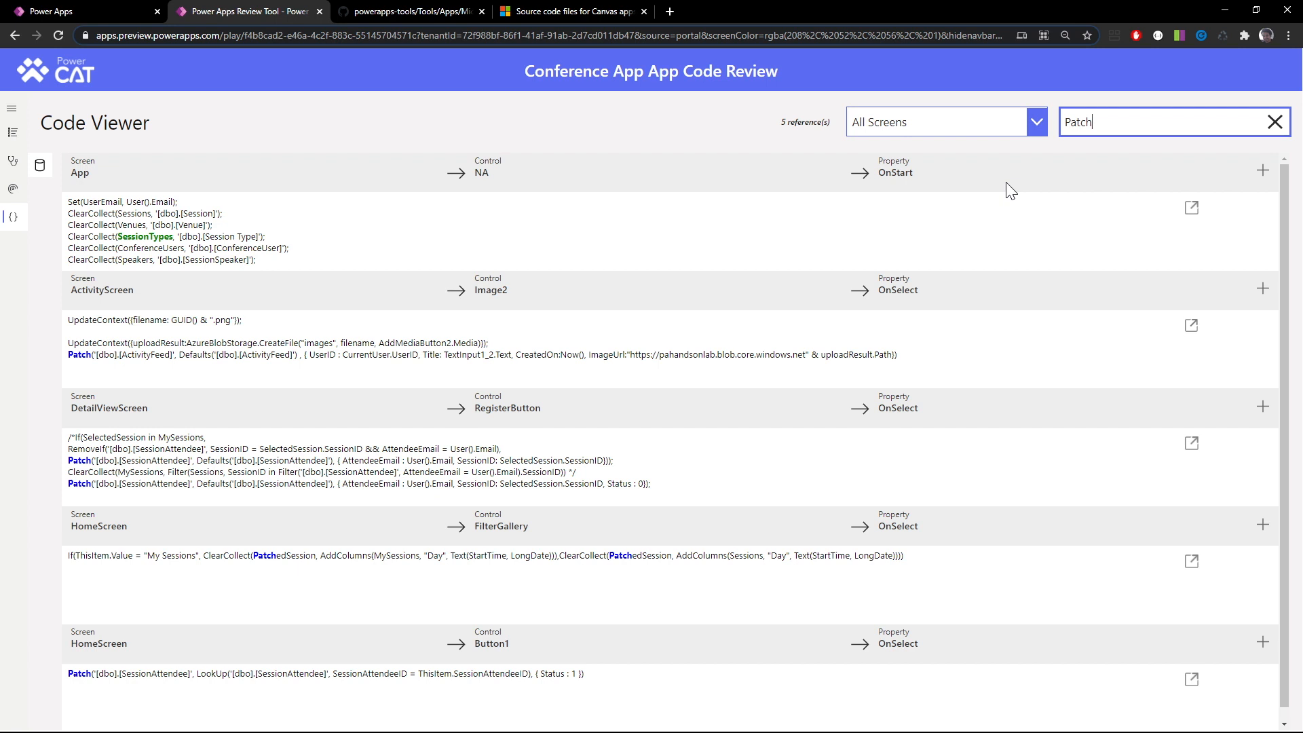
scroll(360, 621, down, 1)
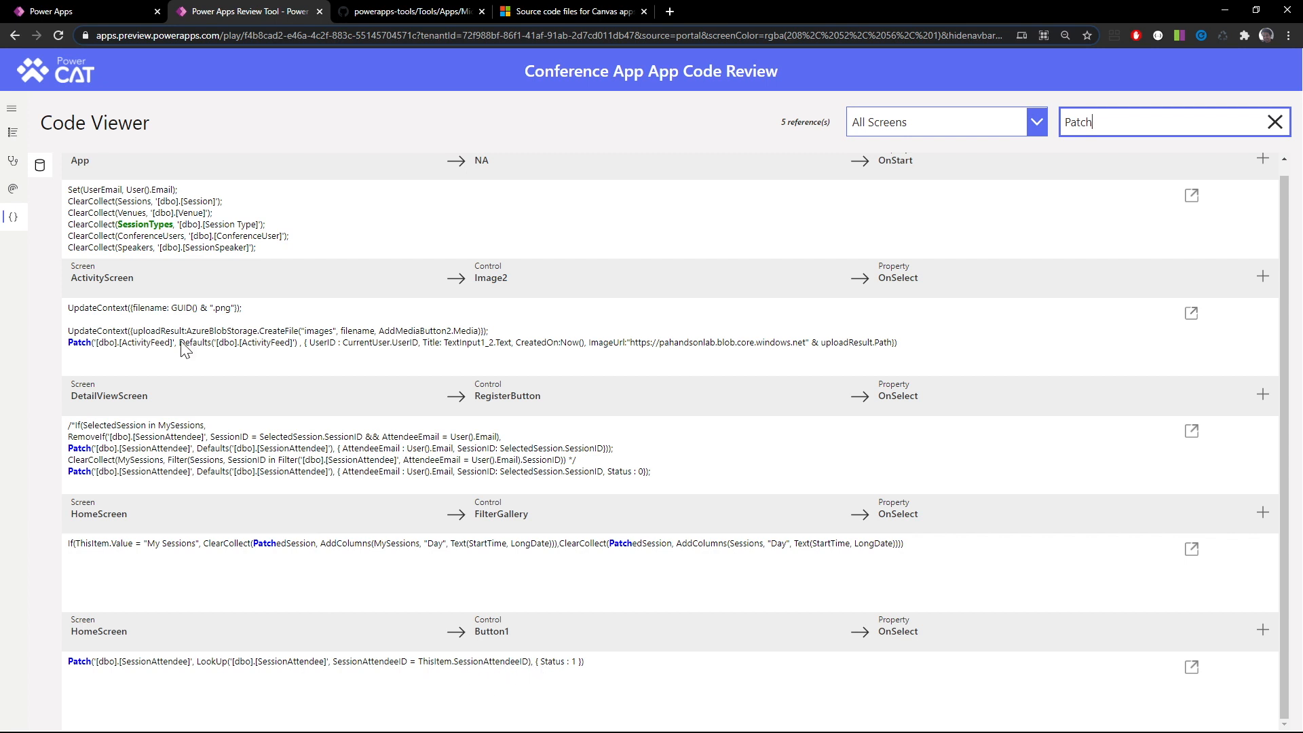
Highlight { id: userid } in the Patch Formula Optimization checklist item and mark the item as FAIL
click(12, 161)
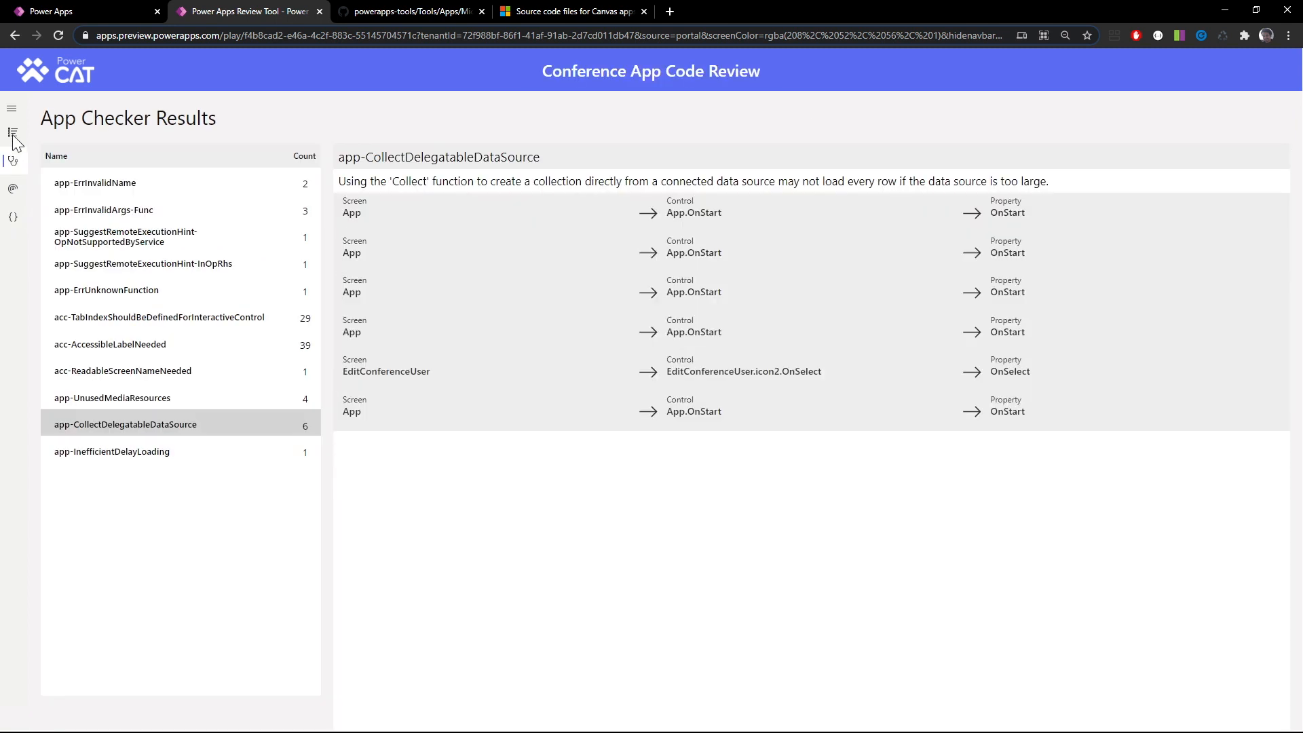
click(13, 134)
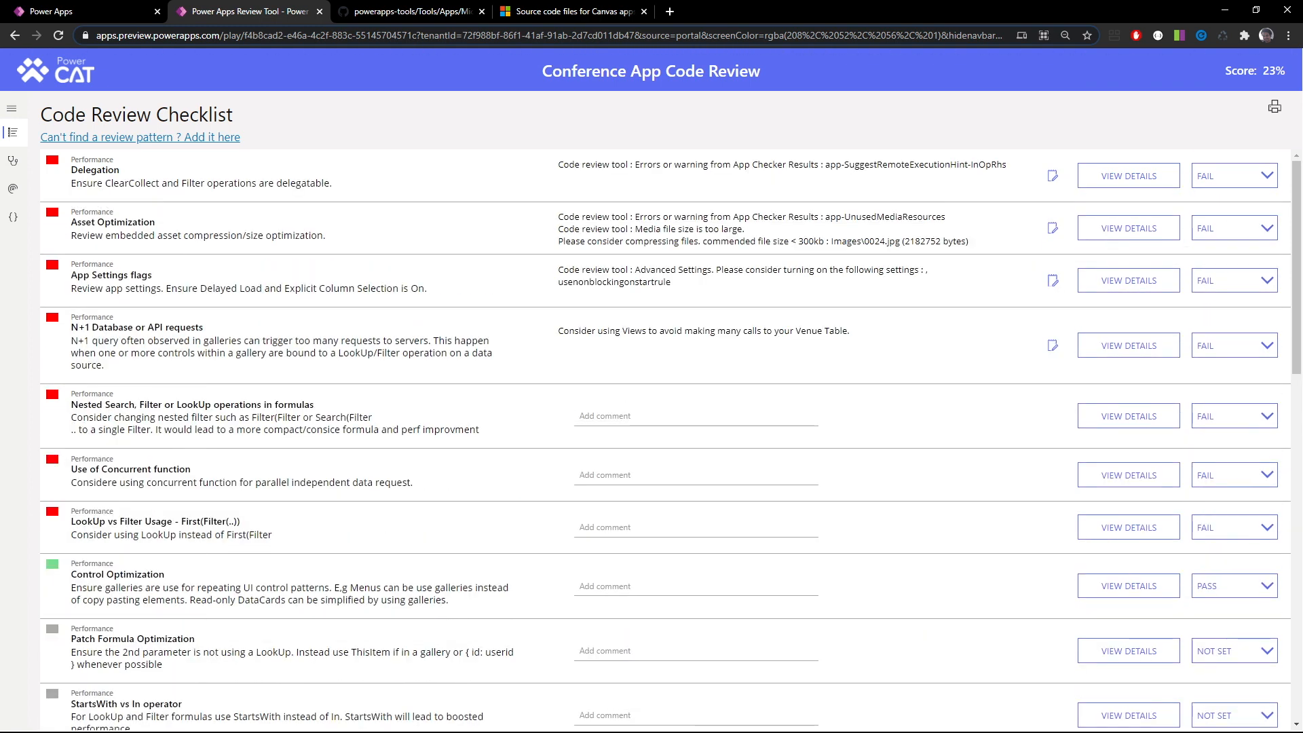
scroll(144, 616, down, 2)
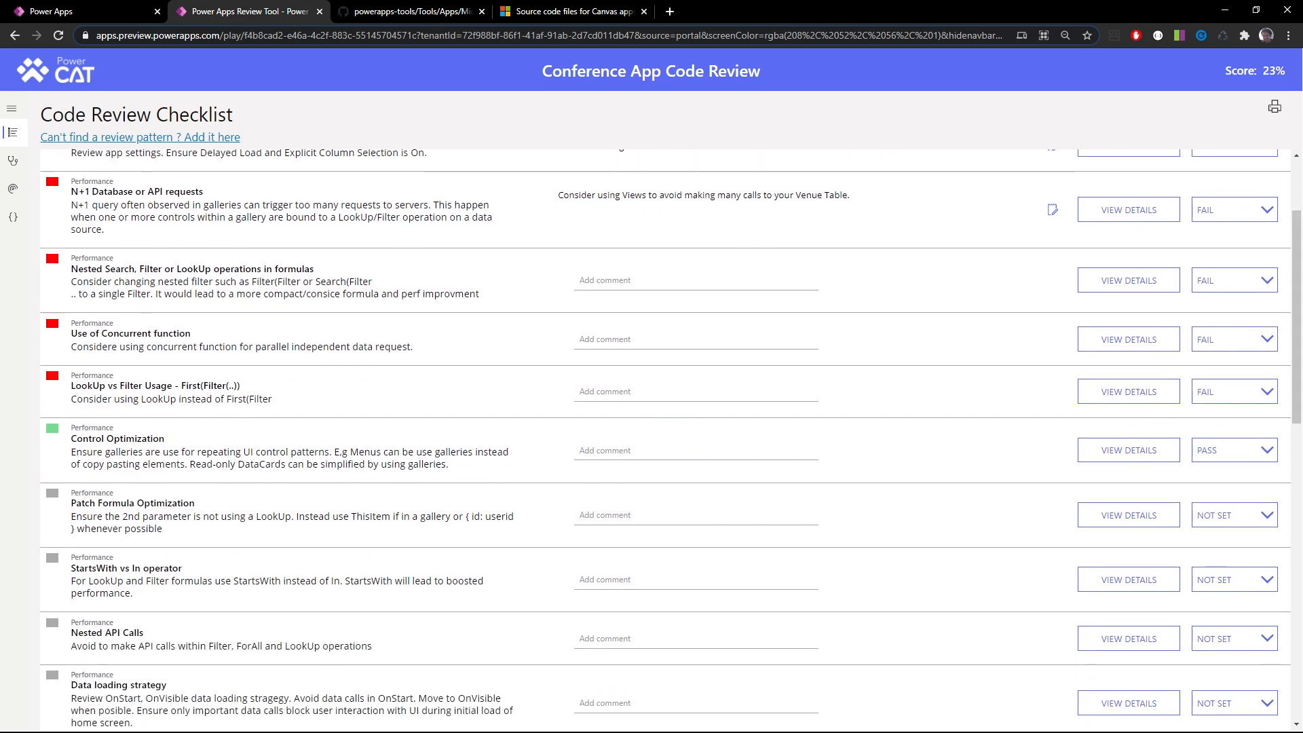
drag(466, 516, 76, 528)
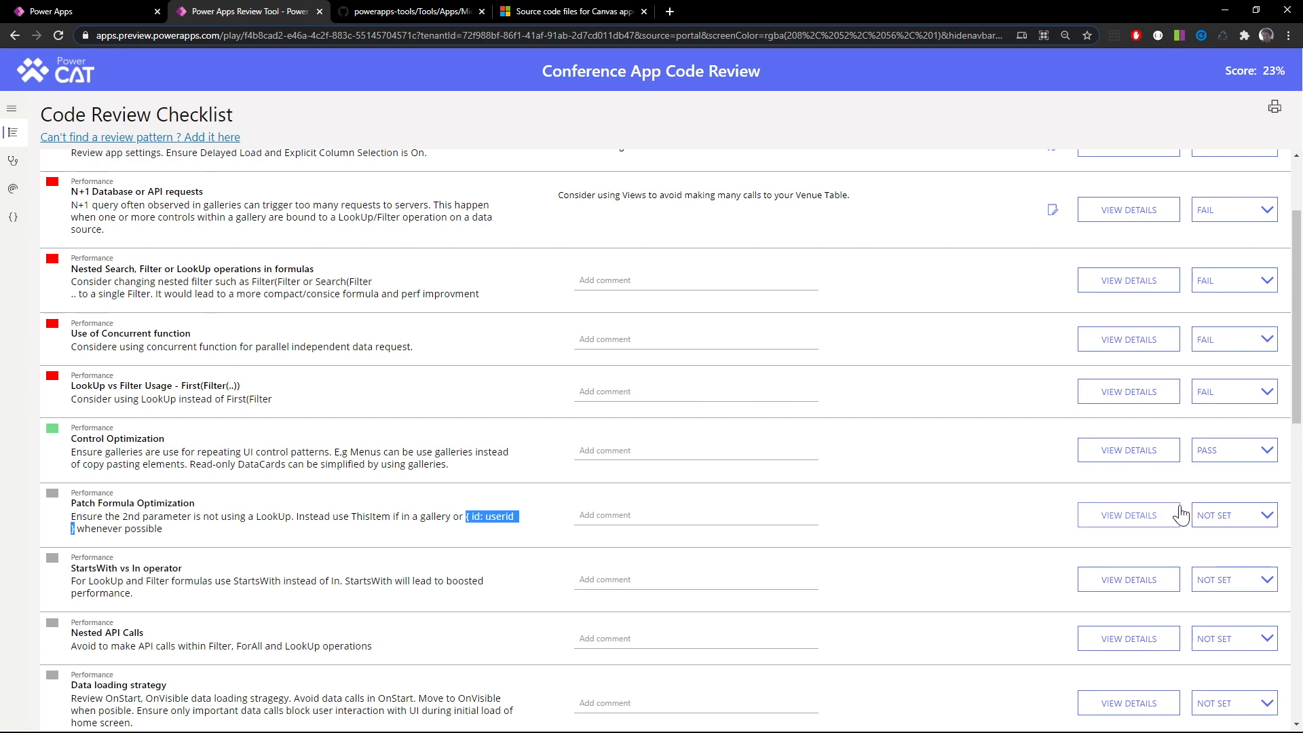
click(1228, 520)
click(1228, 580)
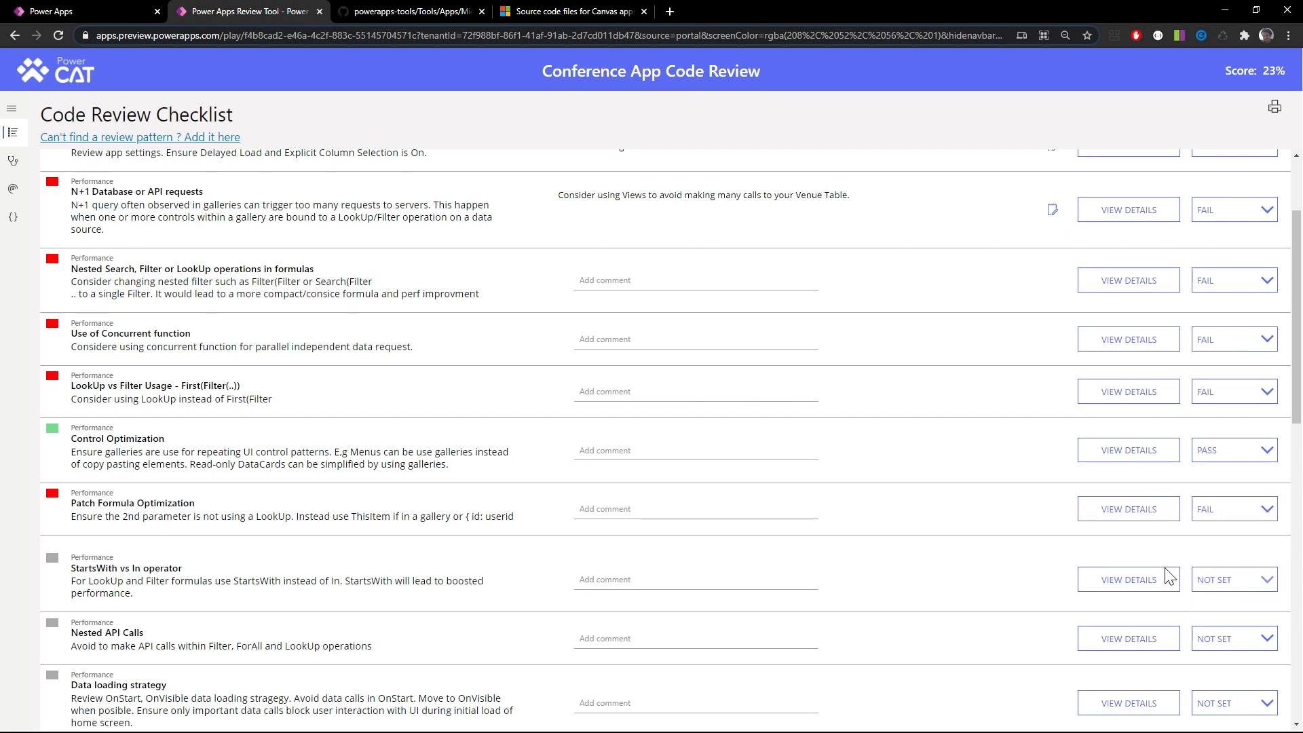
Link HomeScreen's Button1 OnSelect formula to the Patch Formula Optimization review item, filtering the review items by pat
click(13, 217)
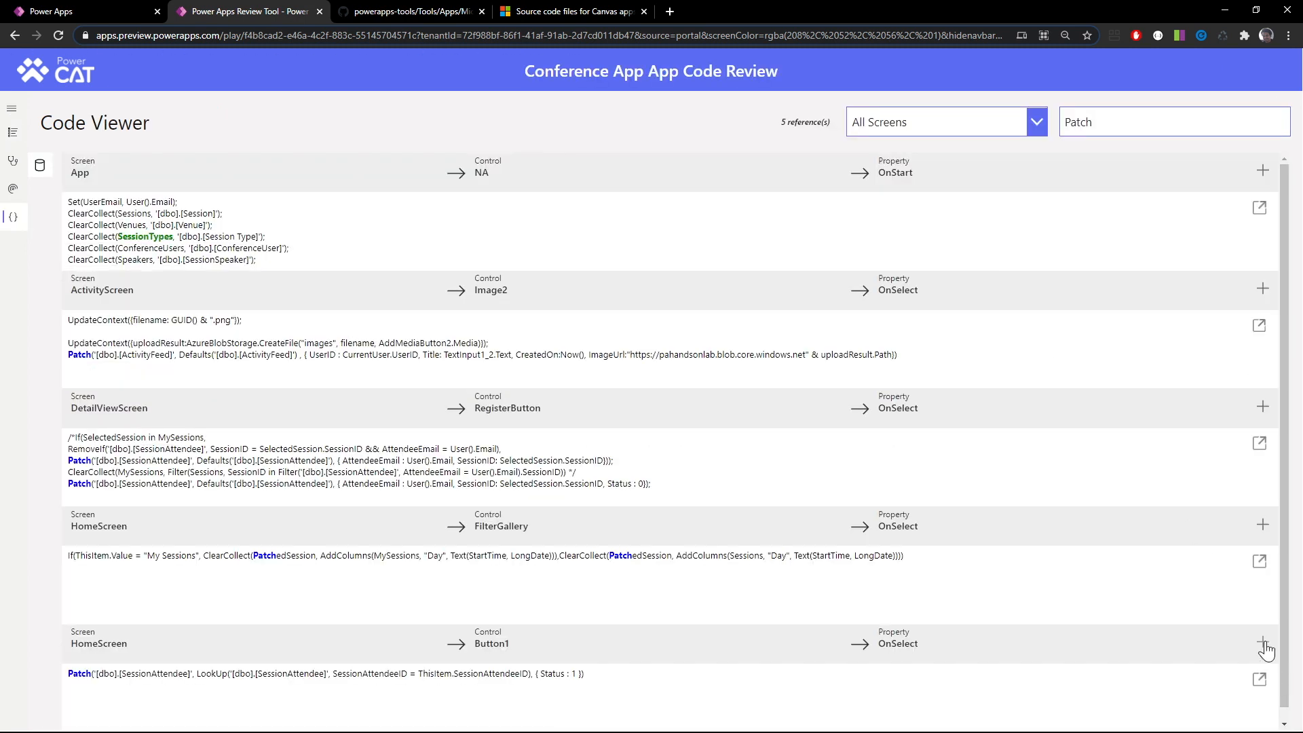
click(1263, 644)
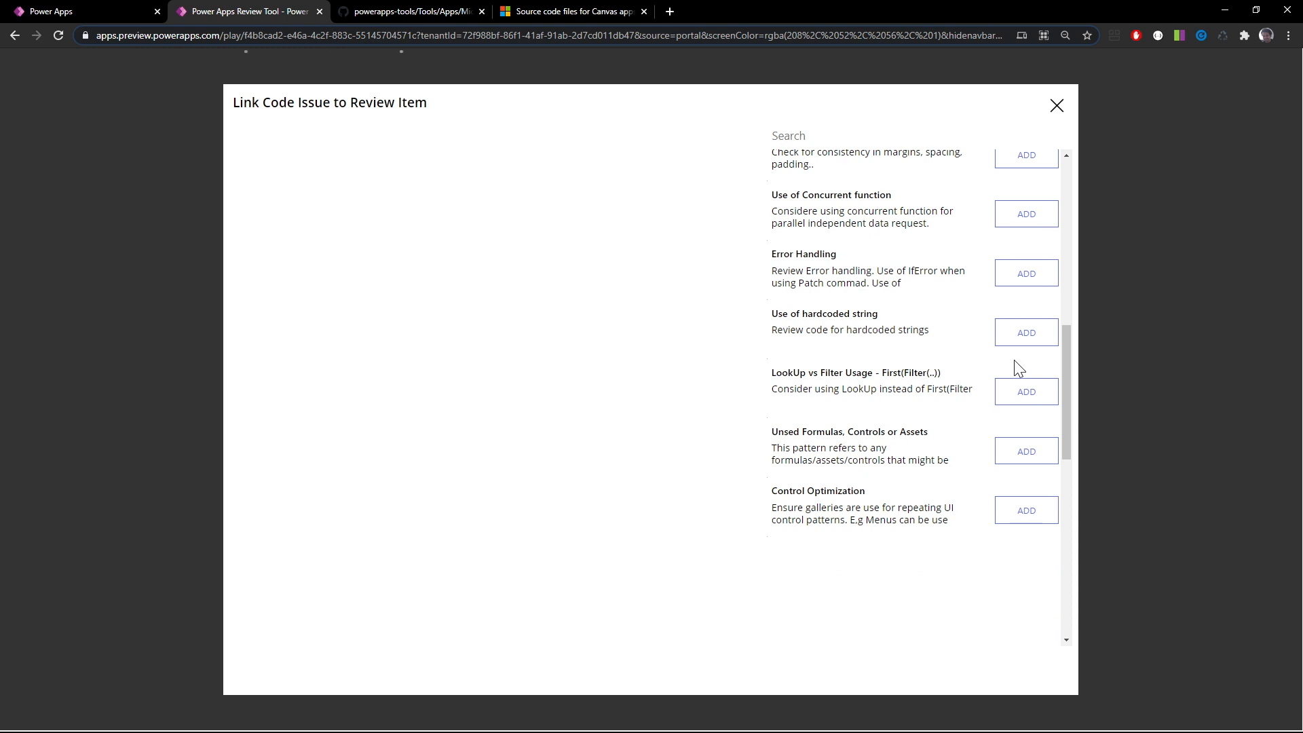
scroll(1033, 297, down, 1)
scroll(1031, 292, down, 6)
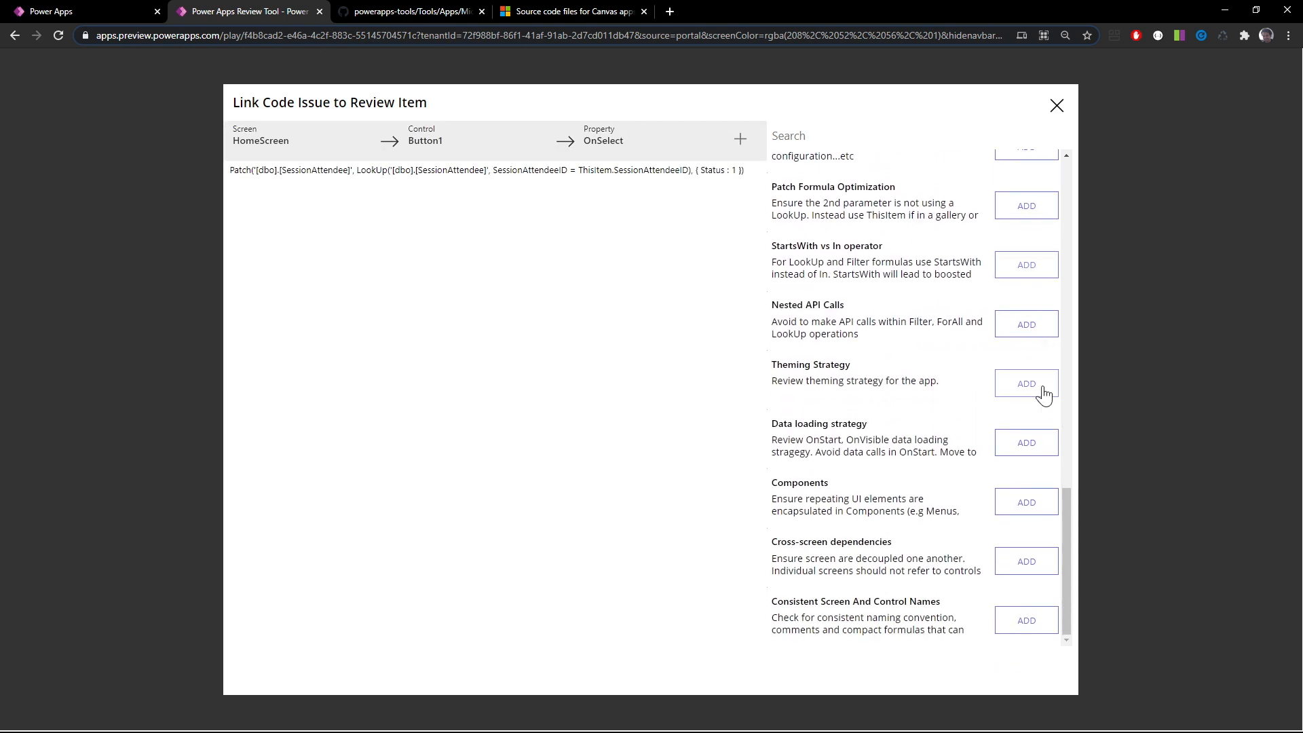
scroll(1033, 414, up, 3)
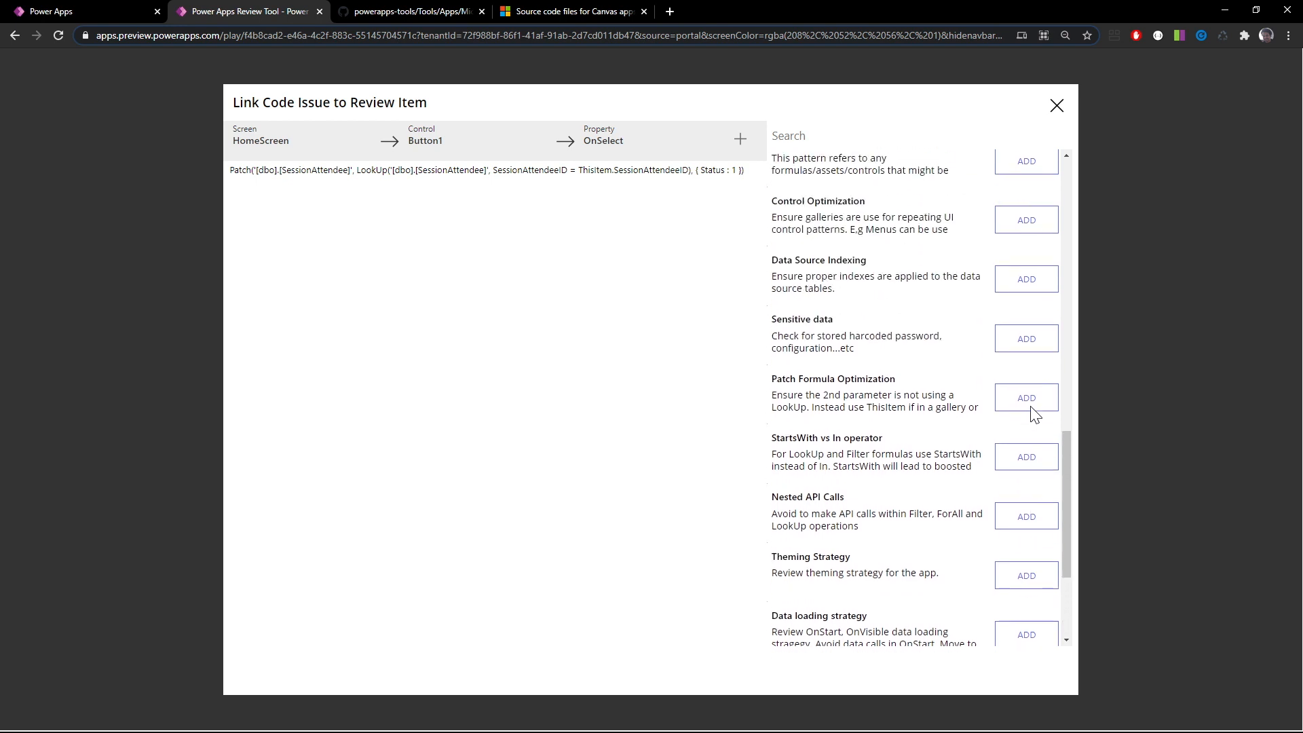
scroll(1031, 414, up, 3)
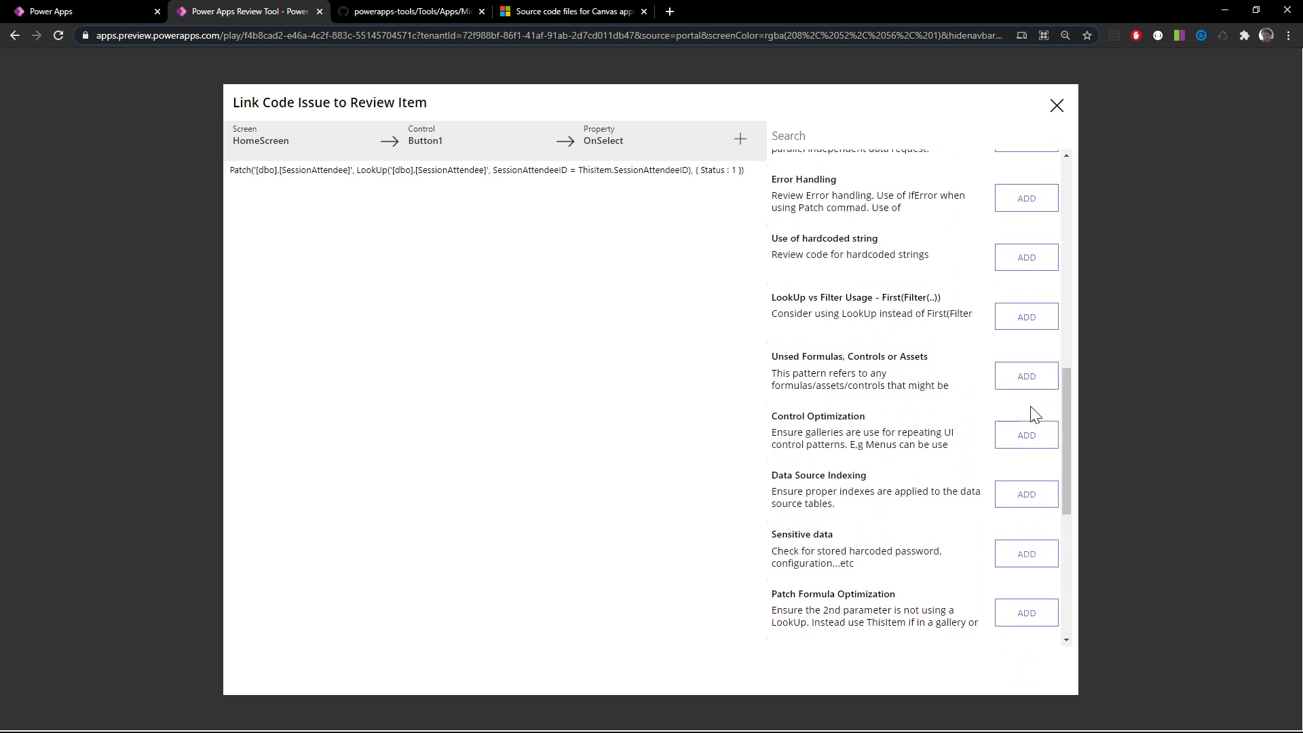
scroll(1033, 414, up, 2)
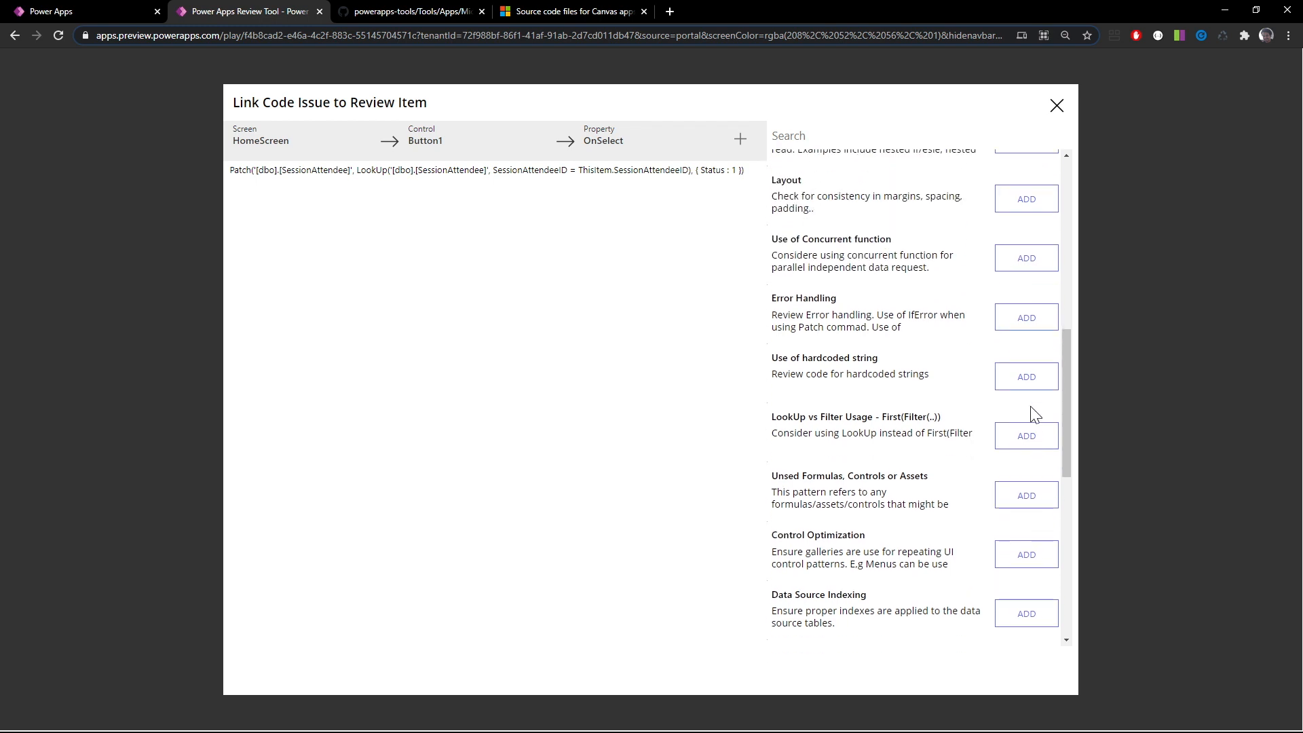
click(788, 136)
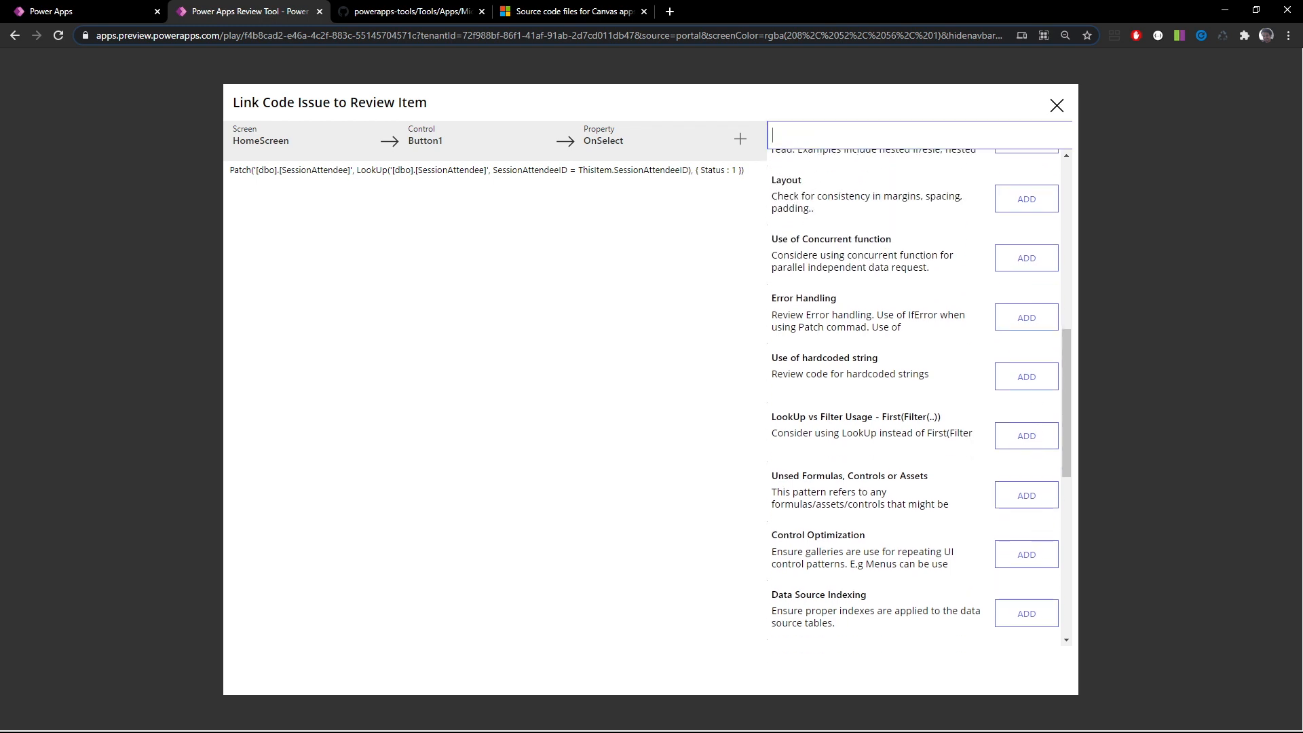
text(pat)
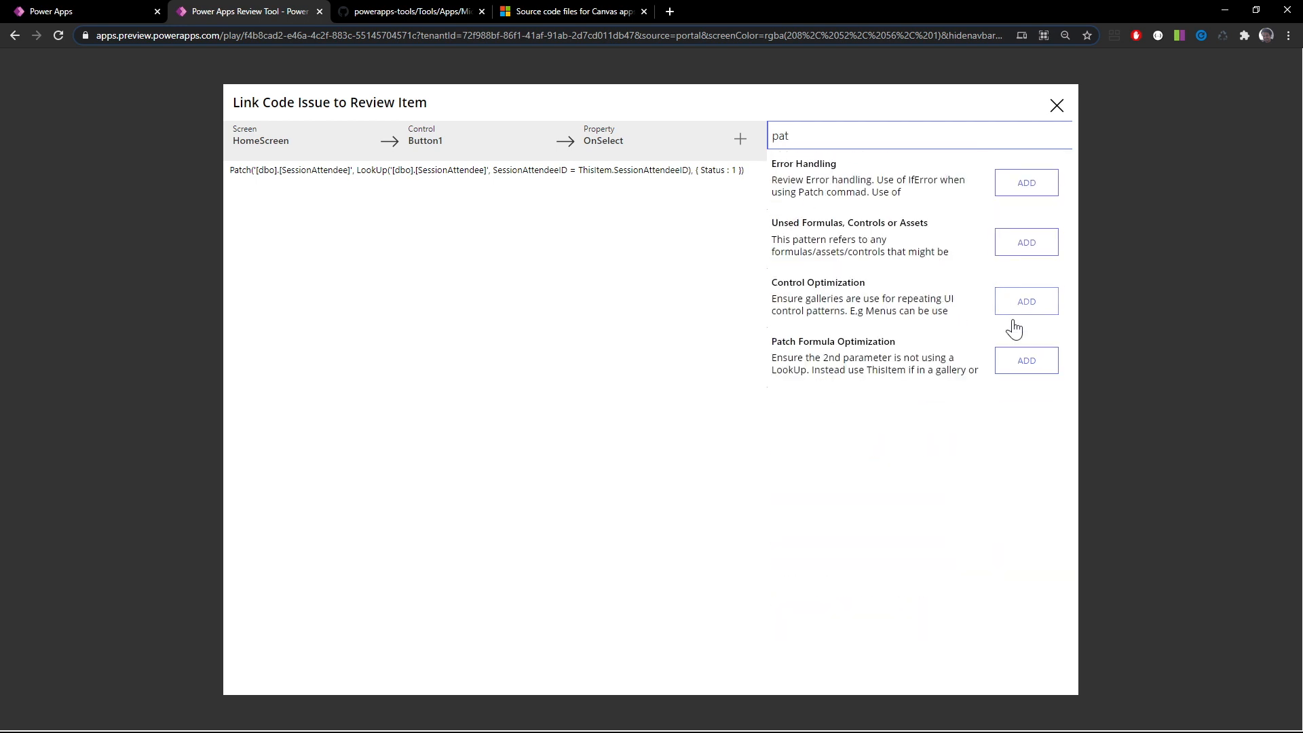
click(1034, 373)
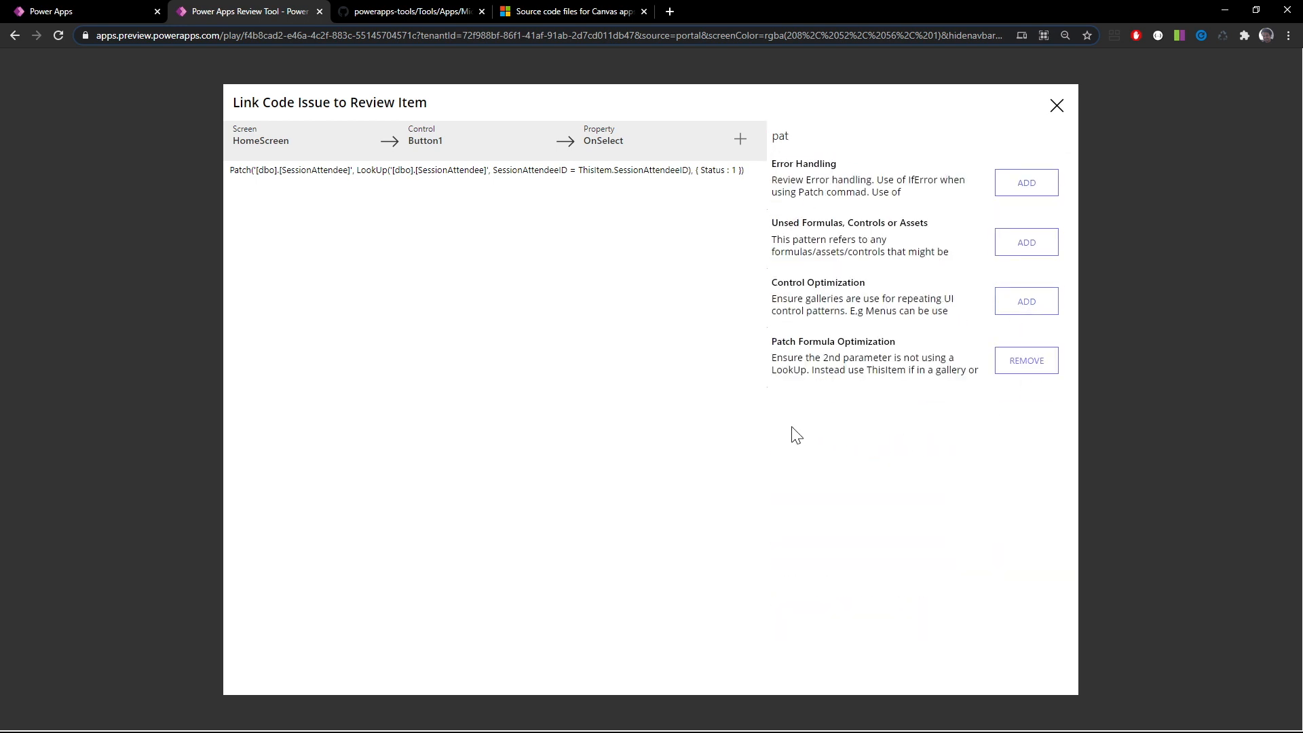
click(1053, 111)
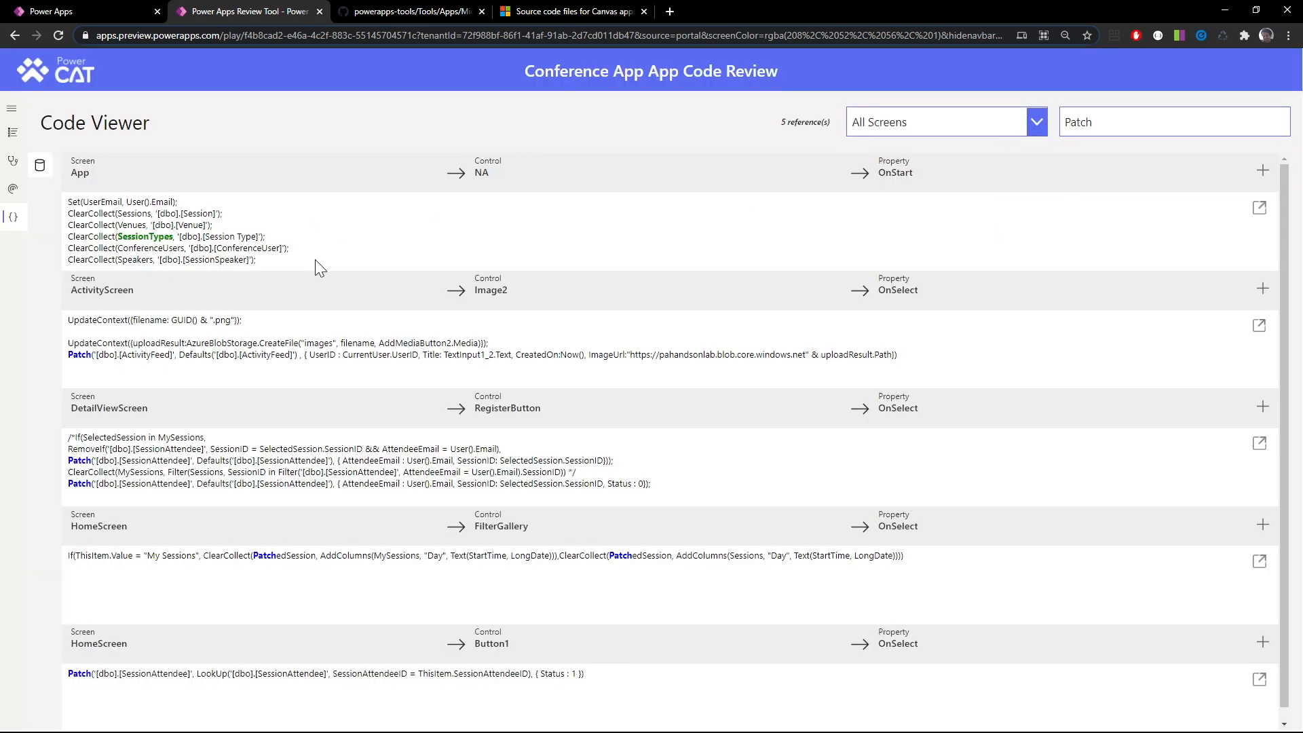
Look through the performance items in the Code Review Checklist and highlight text in the StartsWith vs In operator item
click(11, 134)
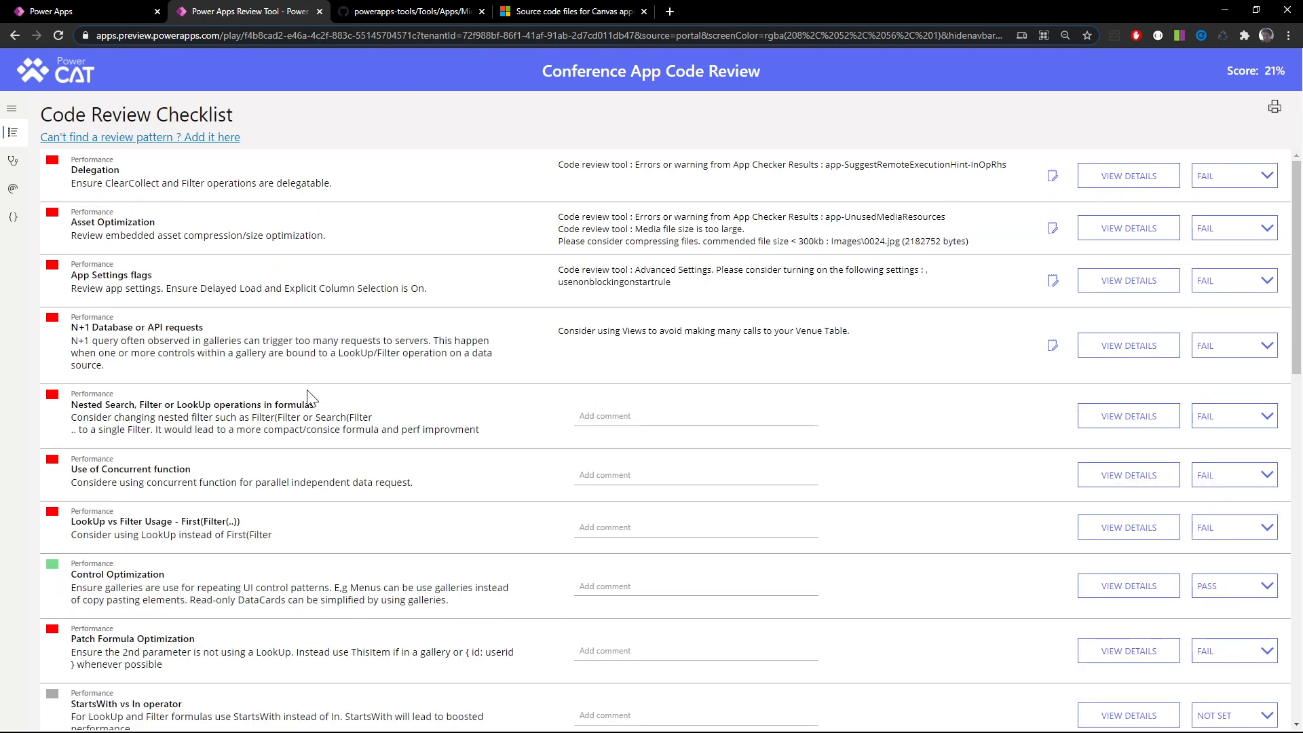
scroll(312, 399, down, 1)
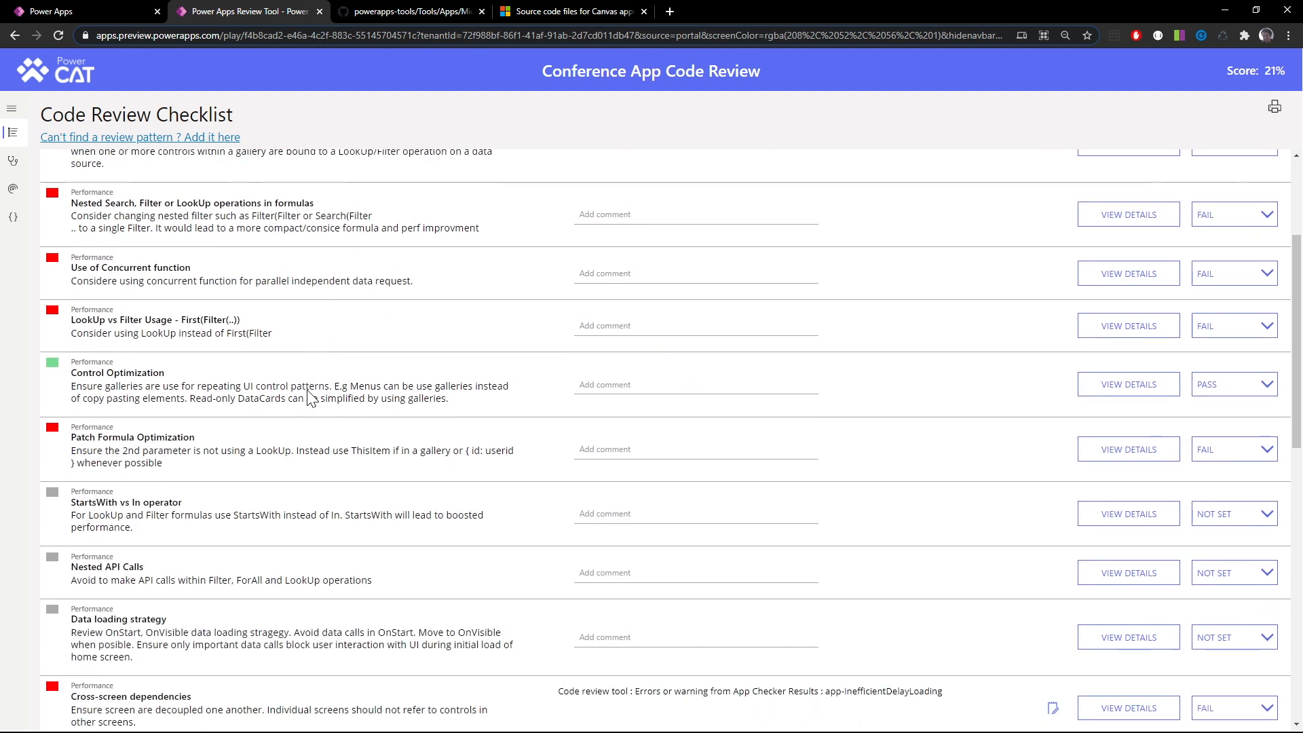
scroll(312, 398, up, 1)
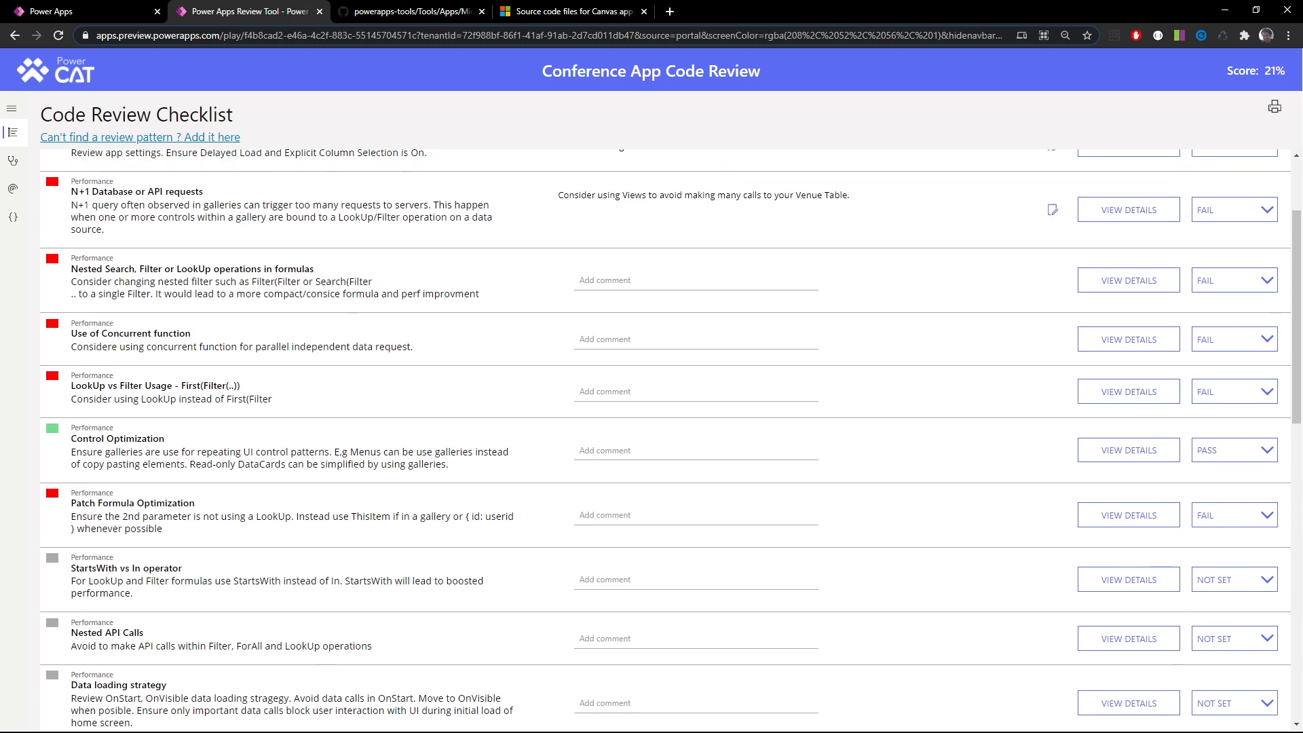
scroll(312, 398, up, 1)
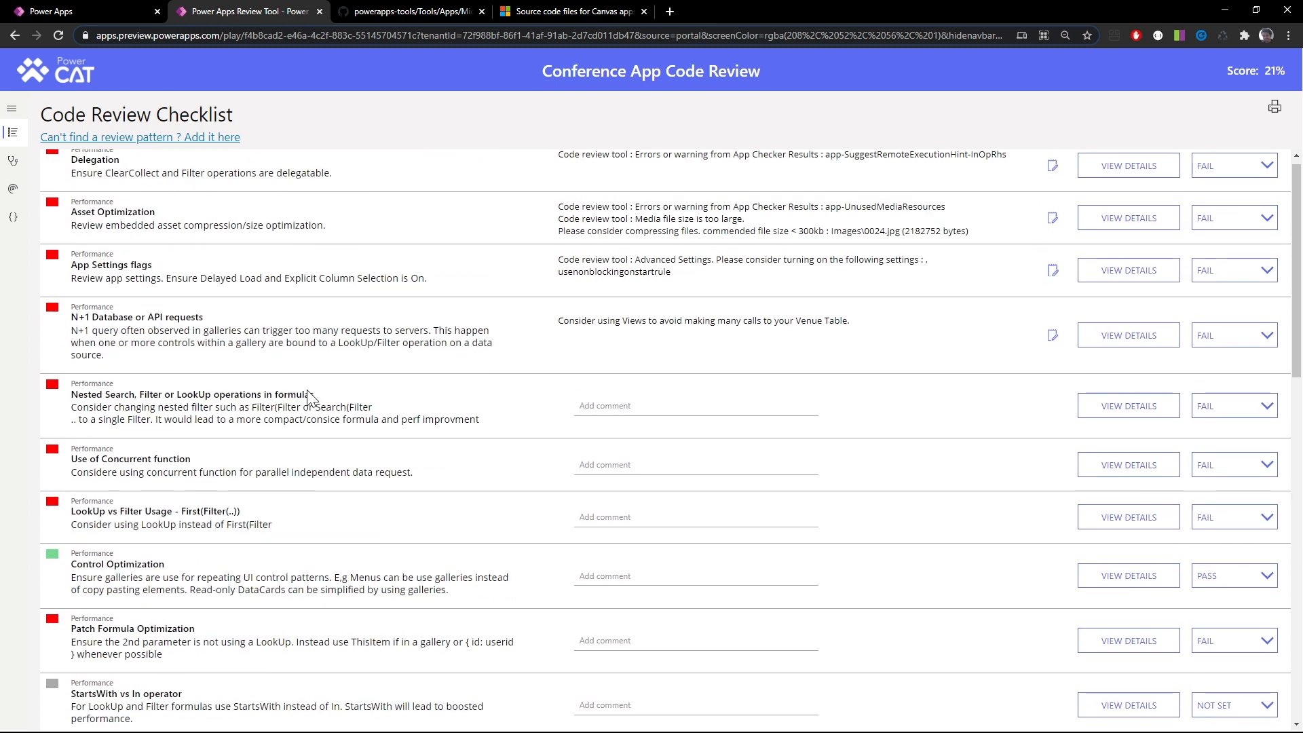
scroll(312, 399, down, 2)
scroll(665, 440, down, 1)
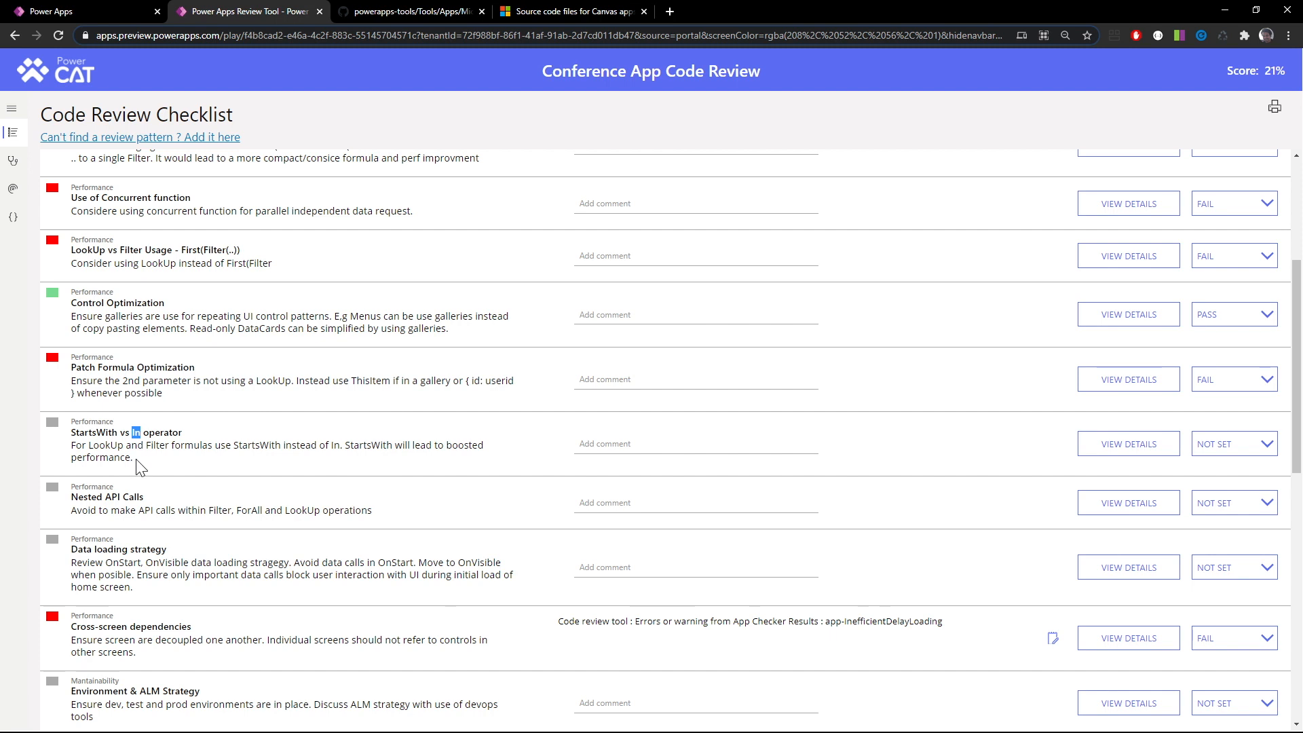
drag(137, 460, 79, 434)
Search the code of all screens for the in operator
click(13, 216)
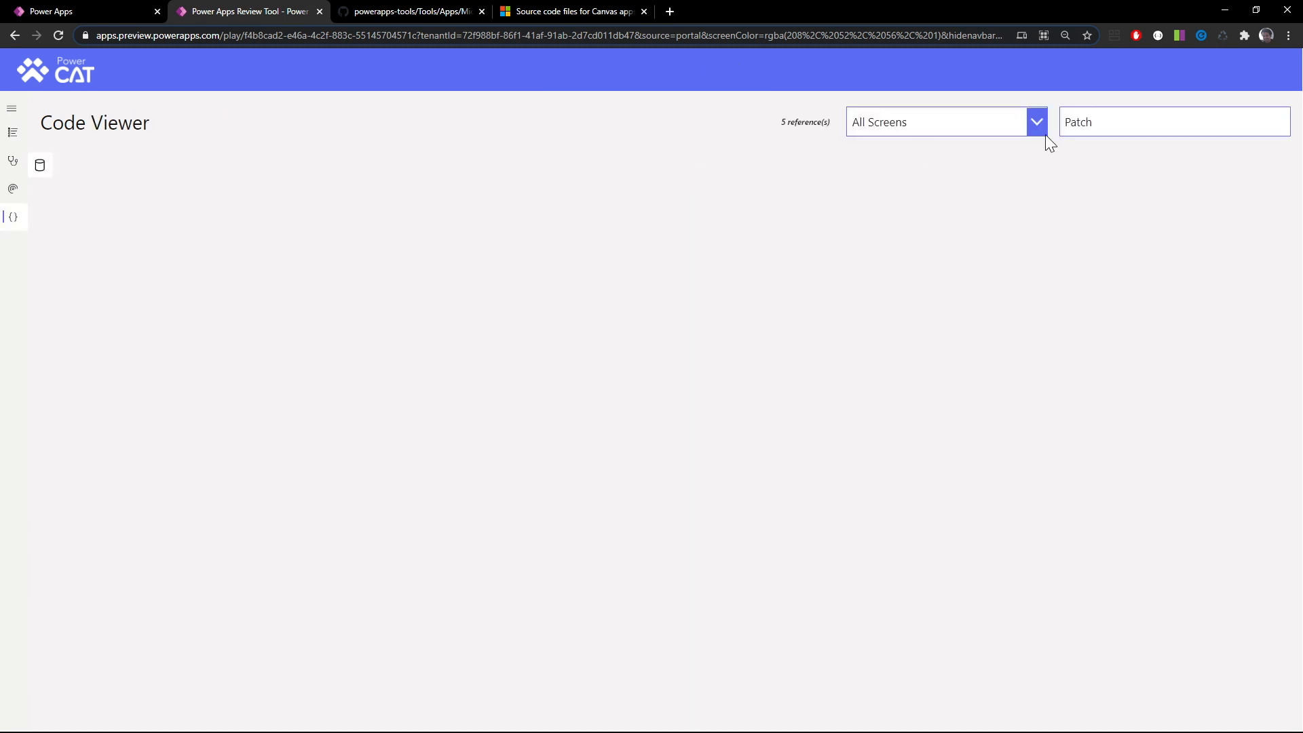
drag(1106, 125, 1044, 128)
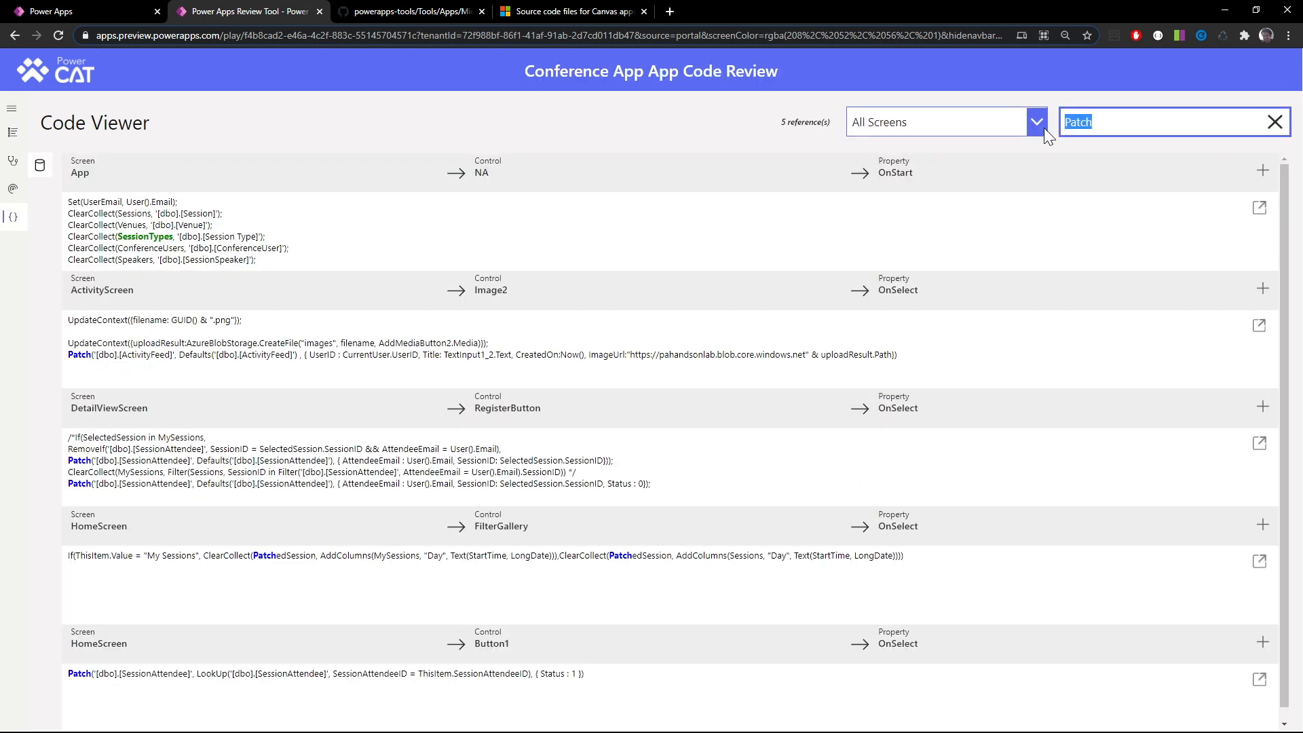
text(in)
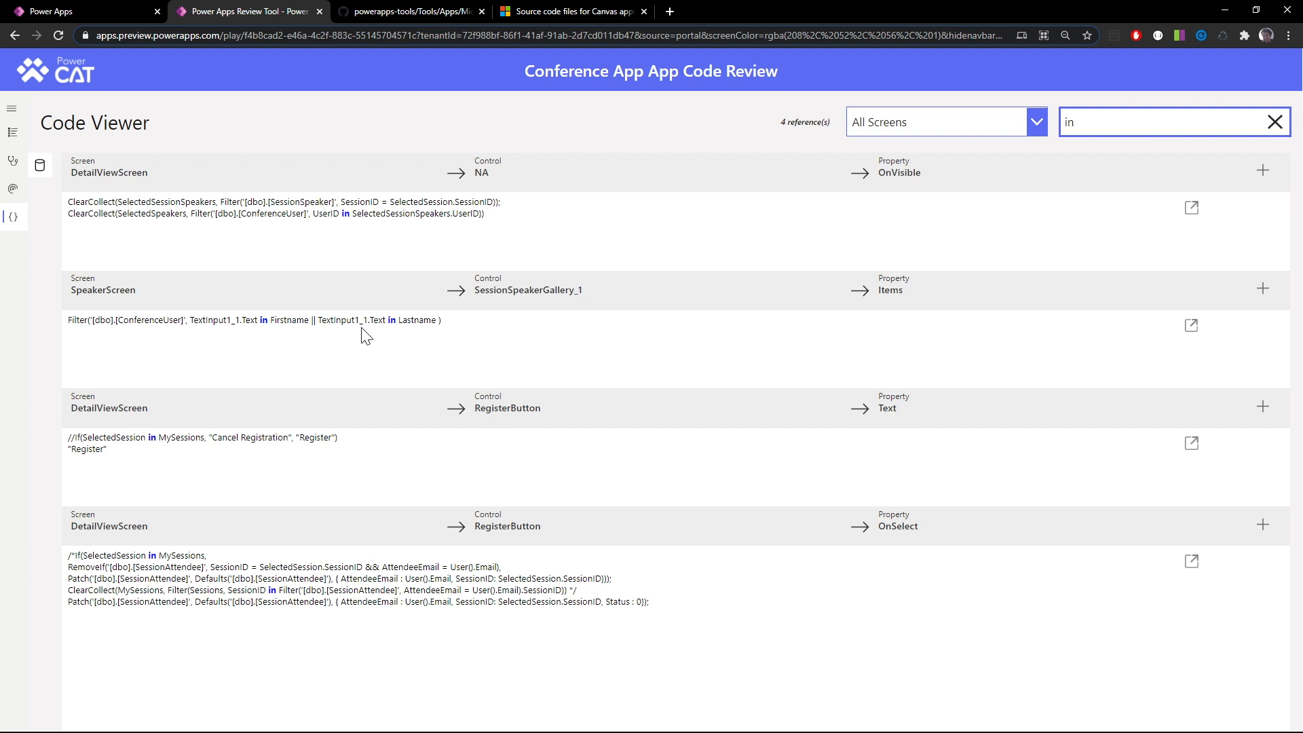
Link SpeakerScreen's SessionSpeakerGallery_1 Items formula to the StartsWith vs In operator review item, filtering the review items by Star
click(1262, 290)
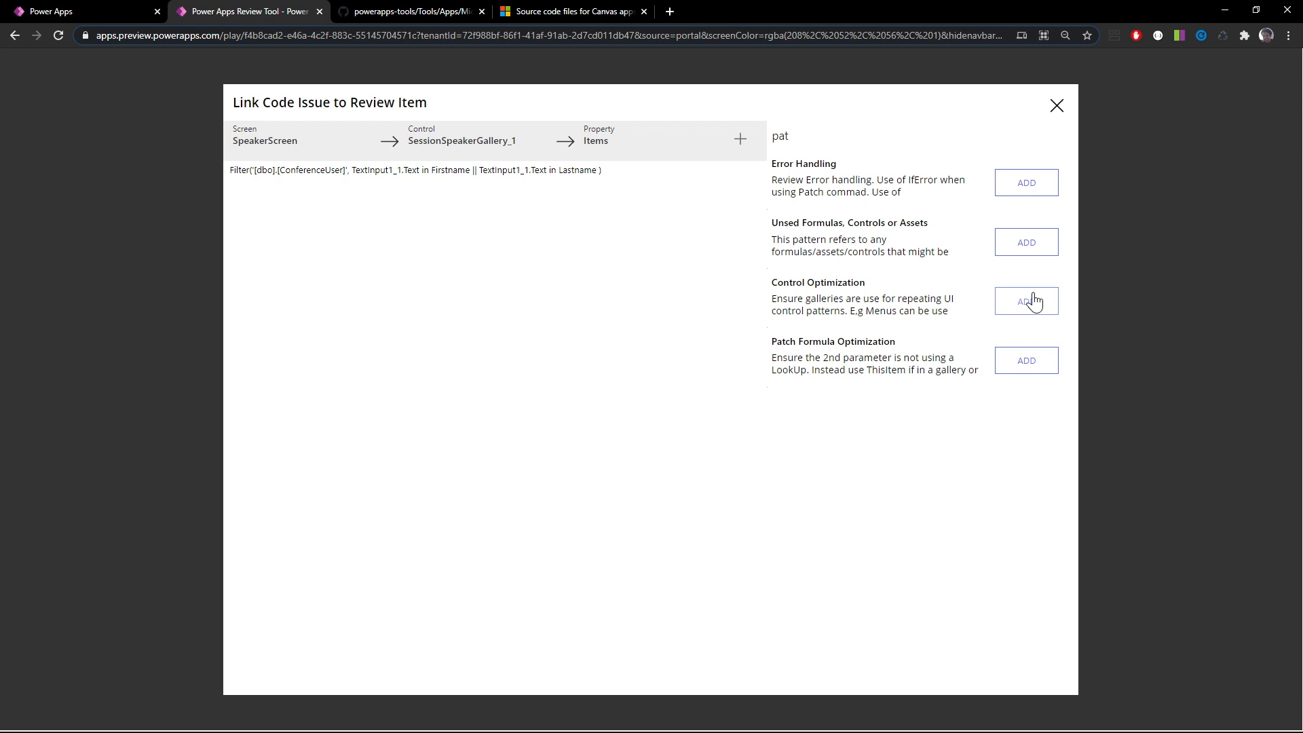
drag(794, 136, 784, 155)
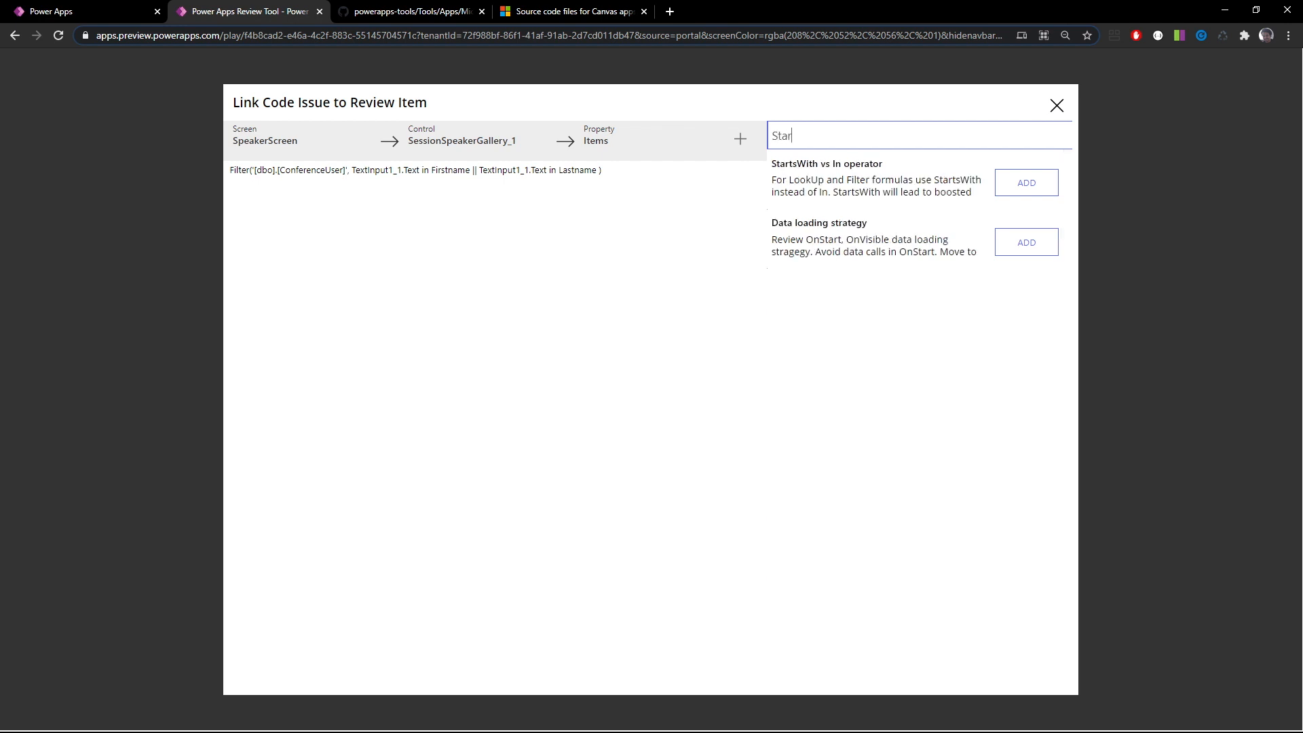
click(1027, 183)
click(1056, 105)
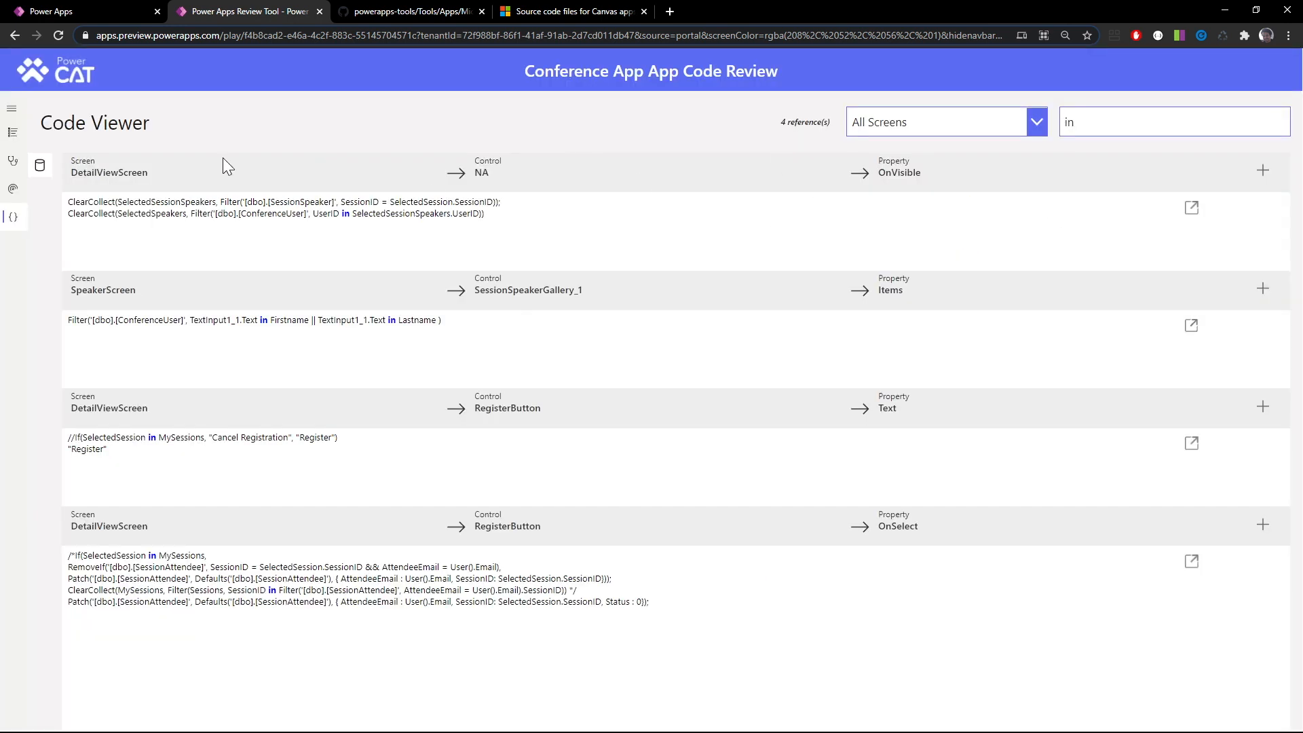
Set the StartsWith vs In operator item in the Code Review Checklist to FAIL
click(13, 133)
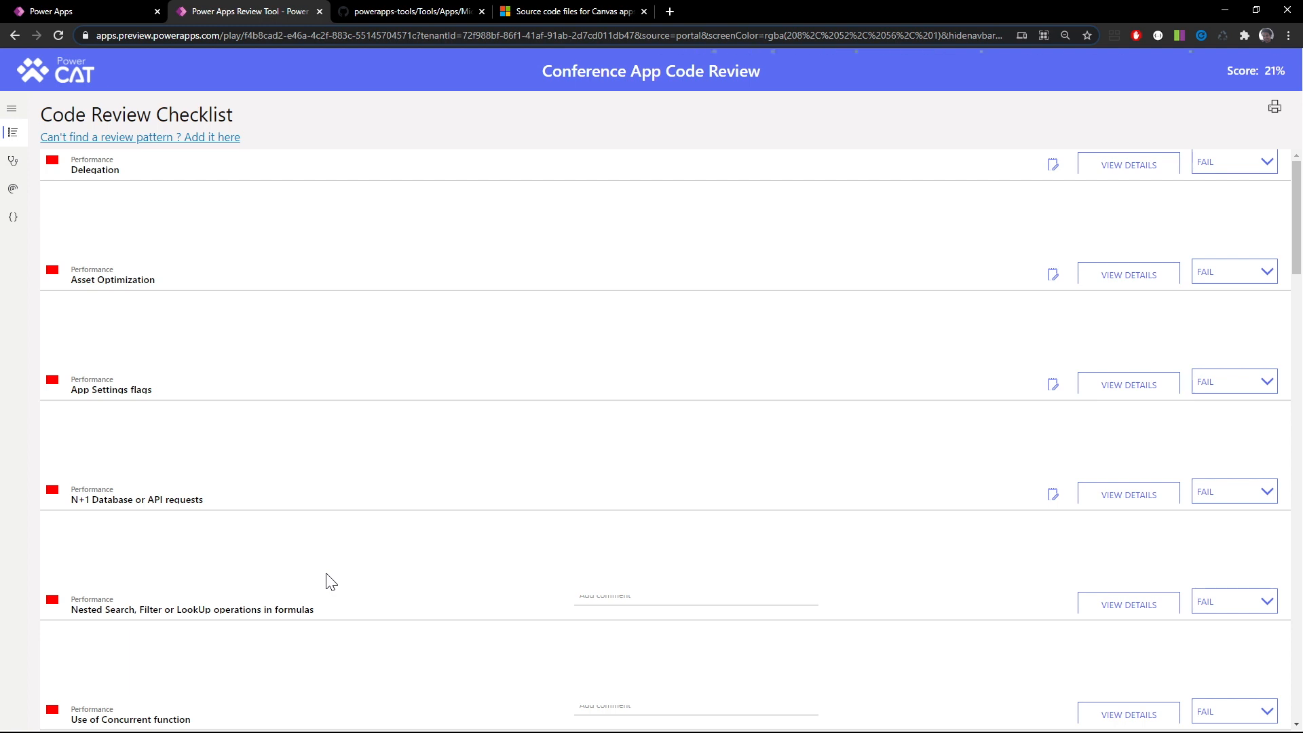
scroll(331, 581, down, 3)
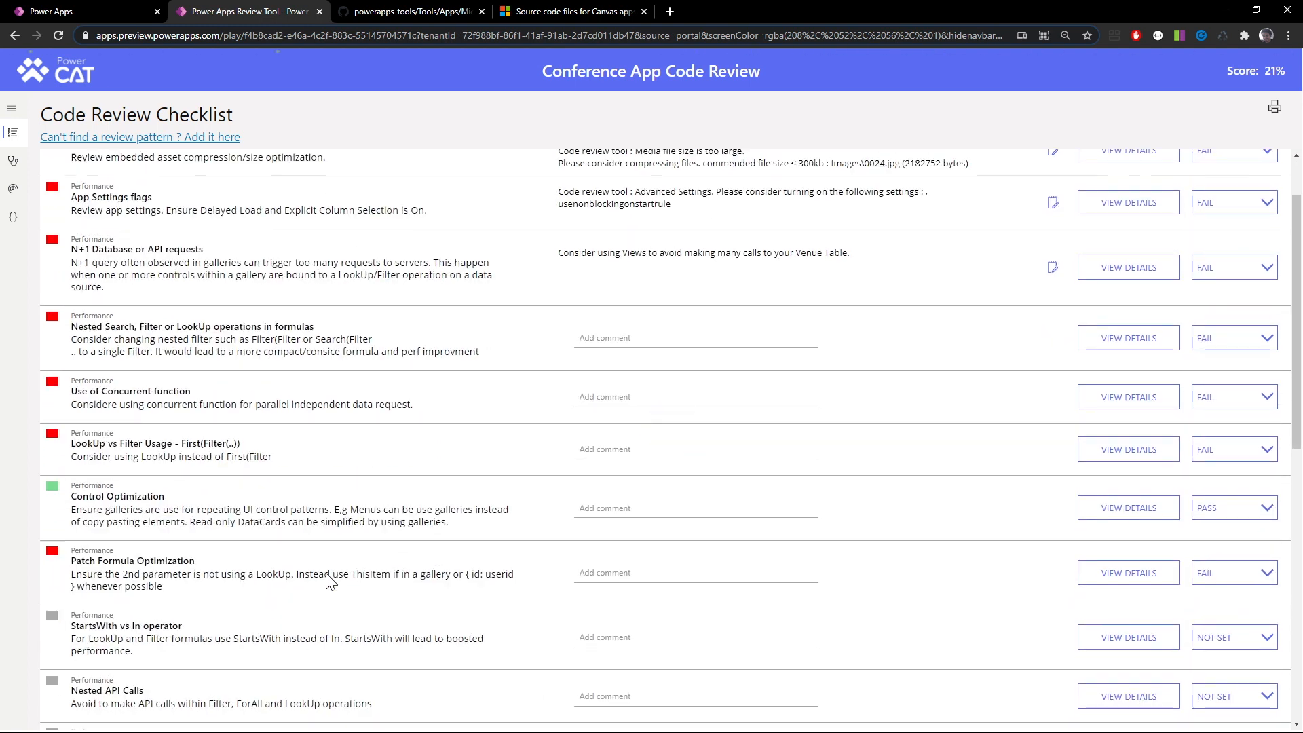
scroll(331, 582, down, 3)
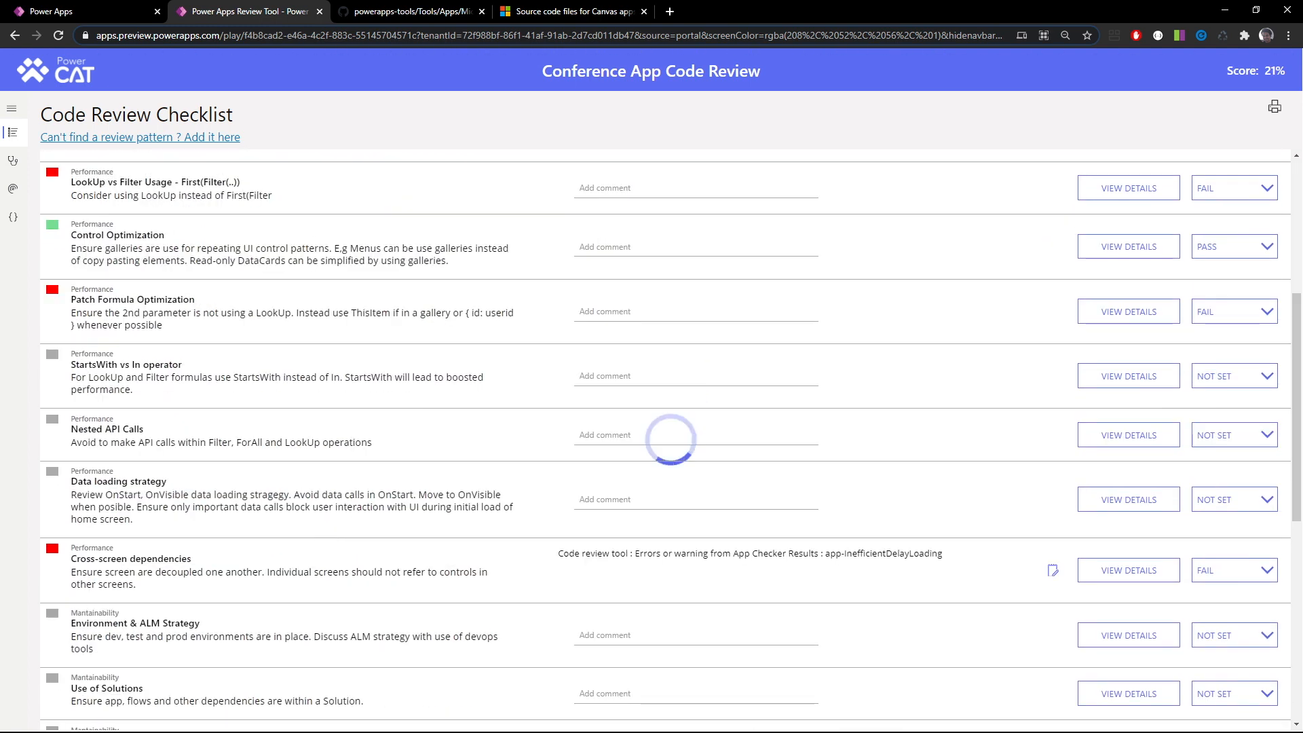
click(1252, 378)
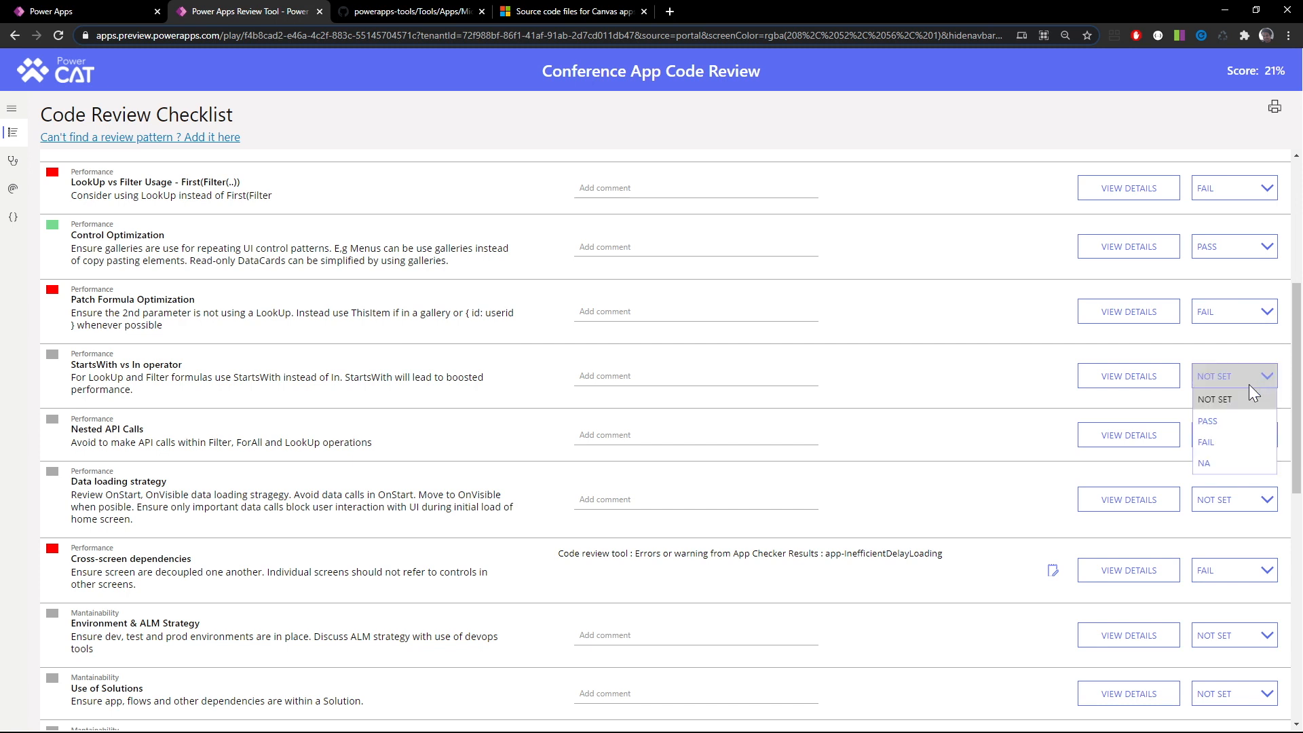
click(1232, 443)
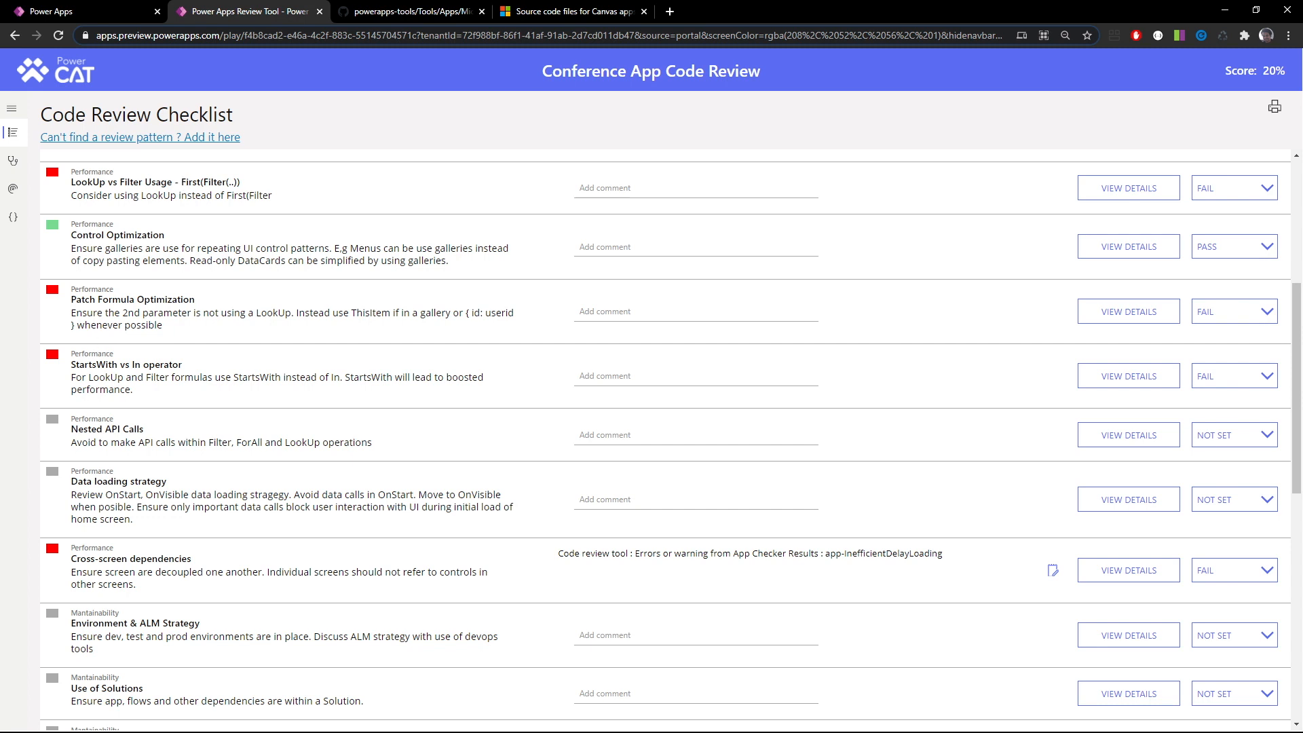
Highlight ForAll in the Nested API Calls checklist item and search the code of all screens for ForAll
scroll(171, 422, up, 1)
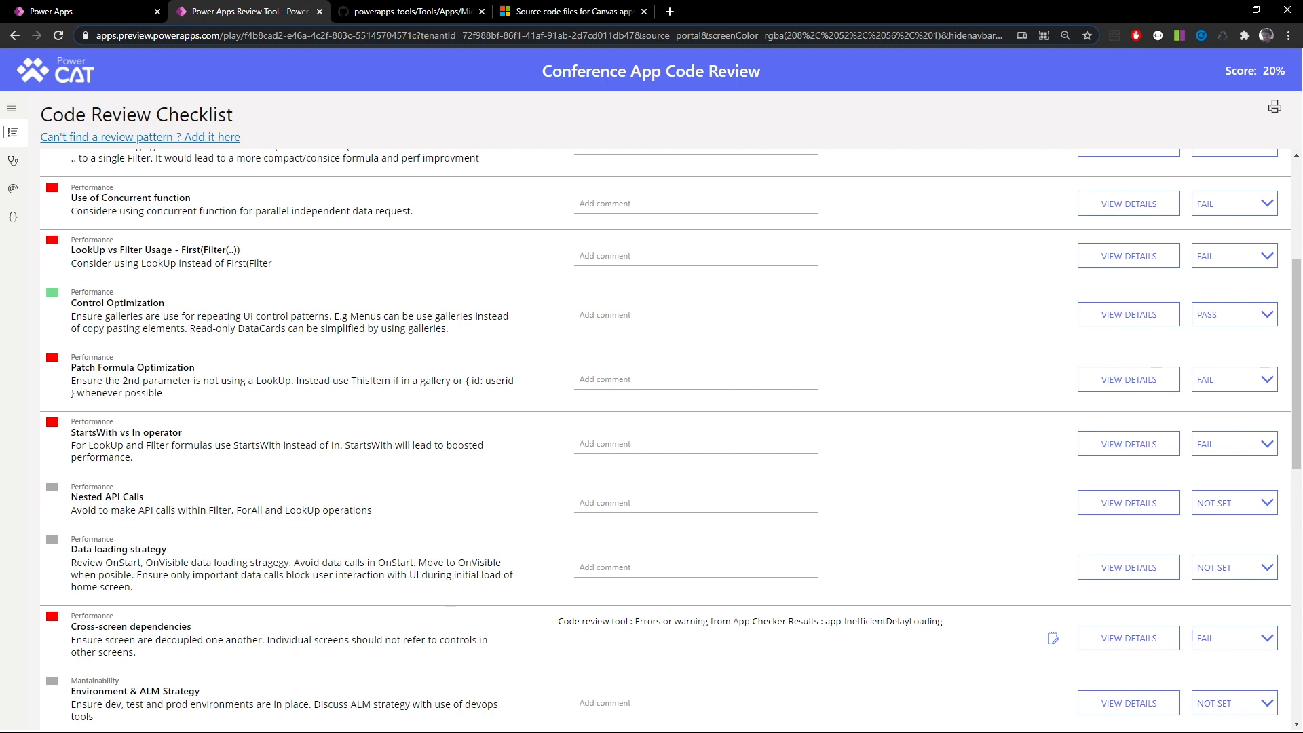
scroll(237, 472, down, 2)
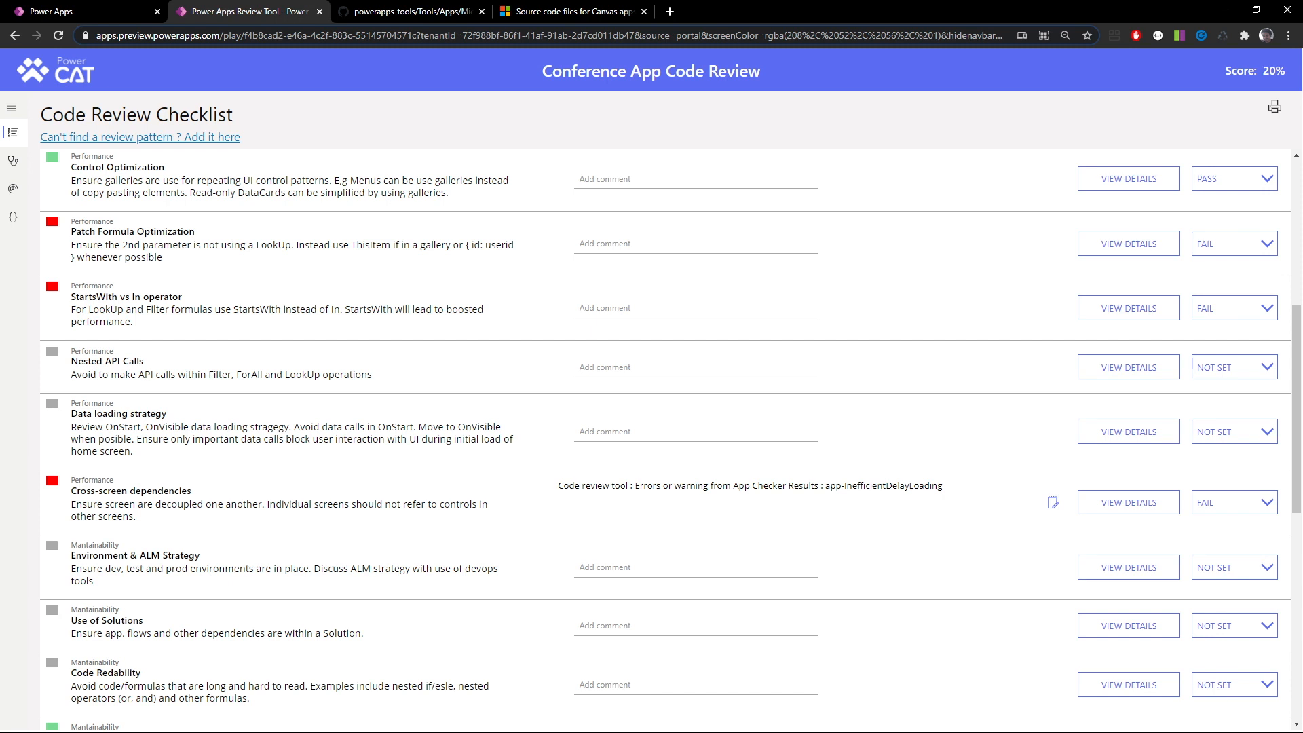
double_click(250, 375)
click(12, 217)
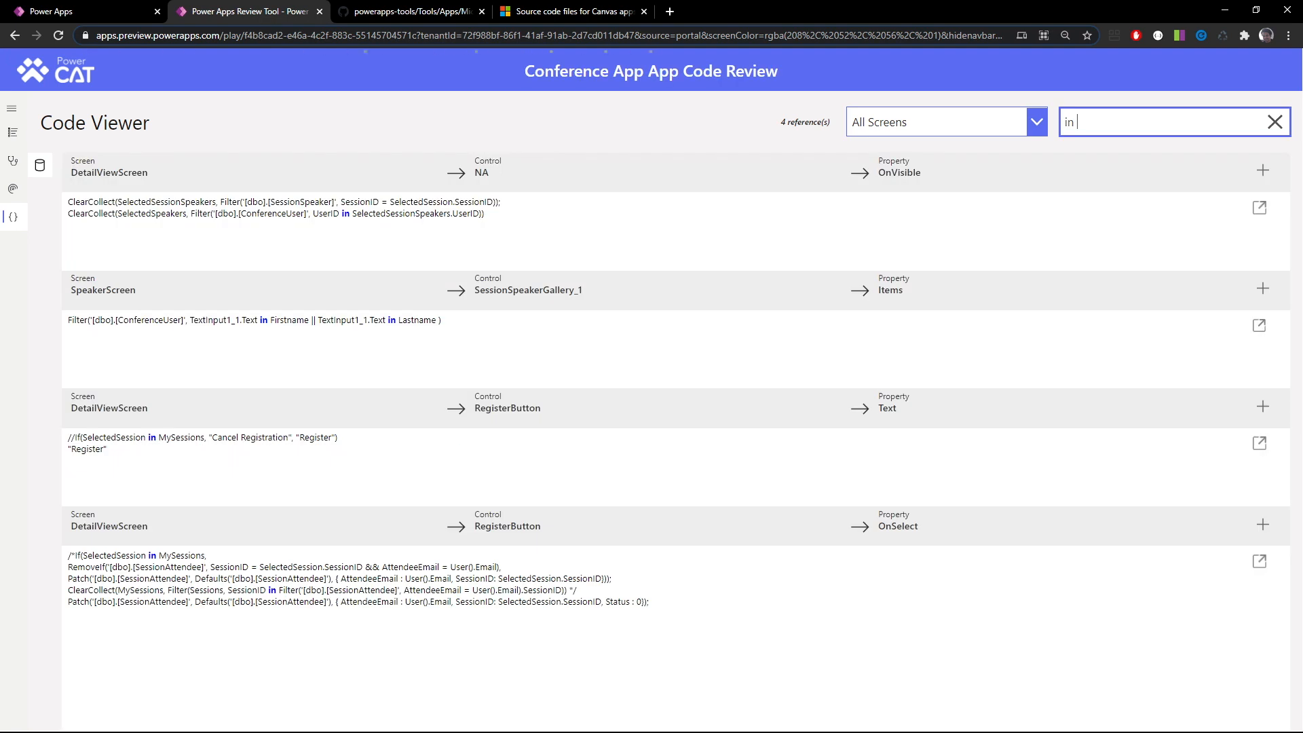
text(ForAll)
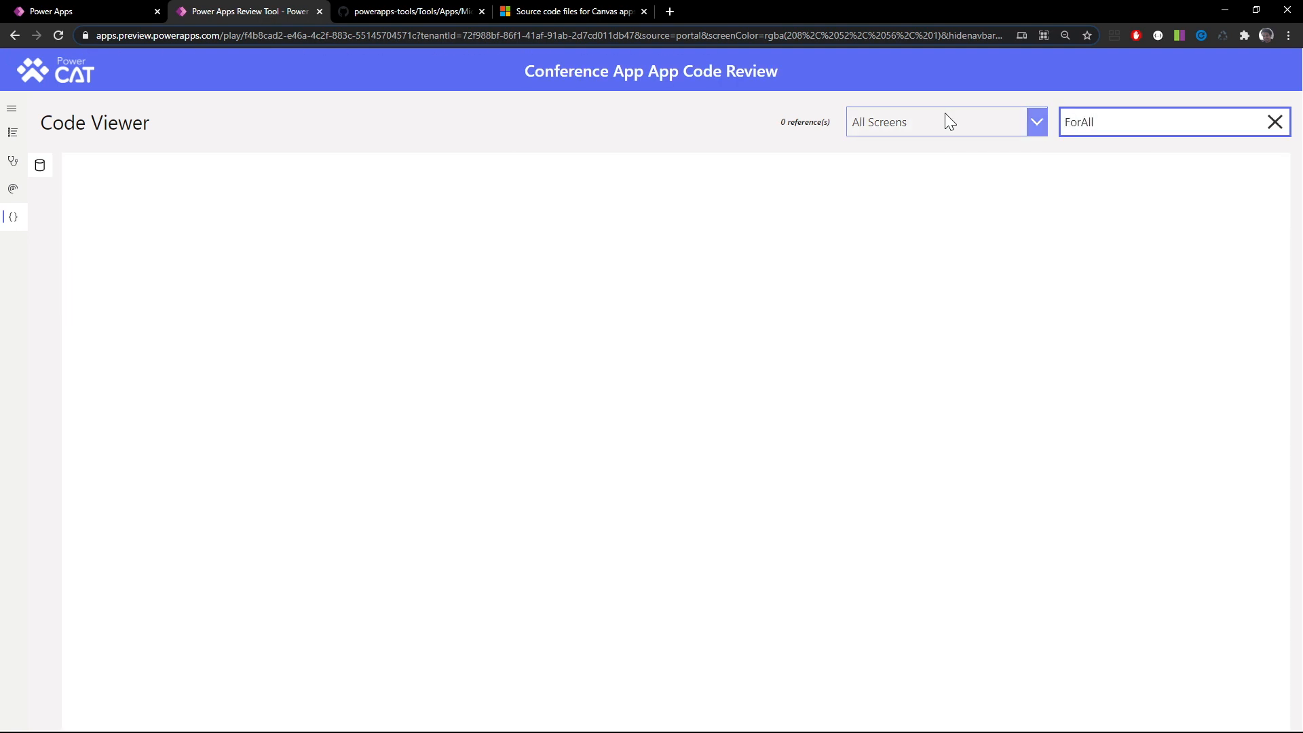
Search the code of all screens for Filter, look through the matching formulas and open the full App OnStart formula
double_click(1057, 120)
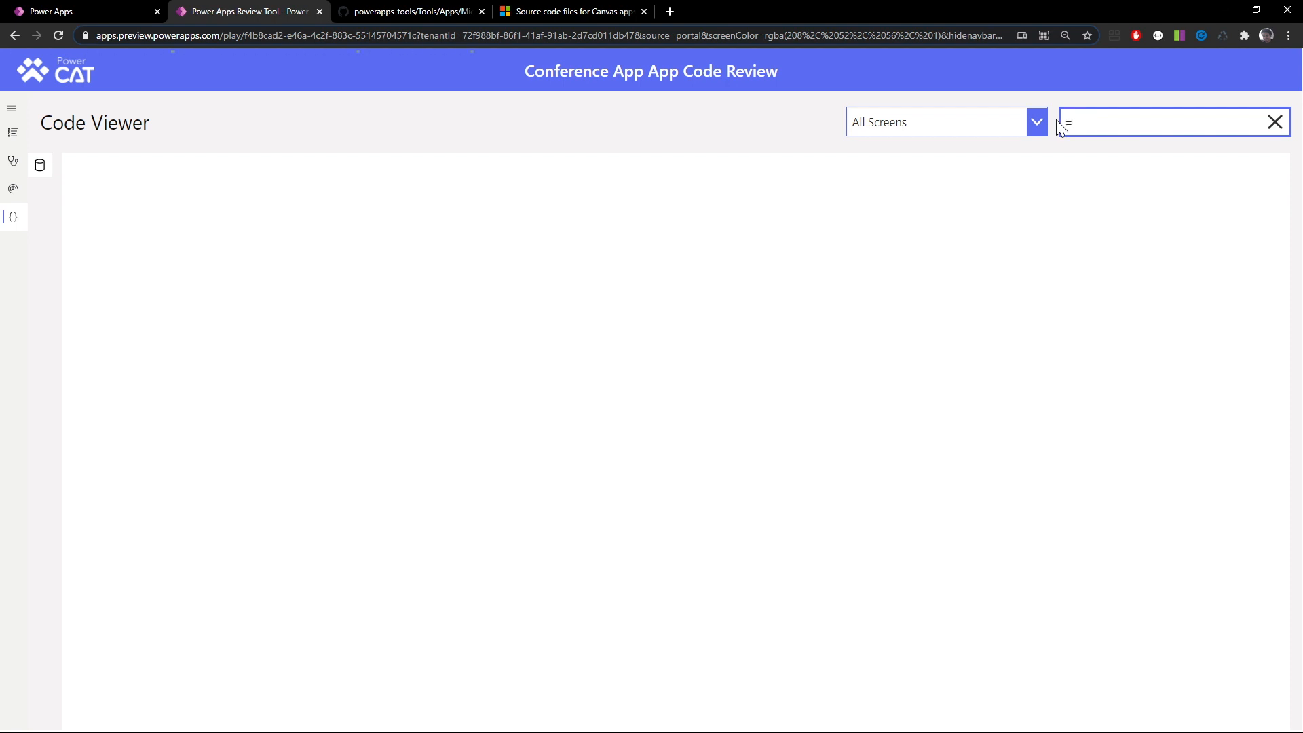
key(BackSpace)
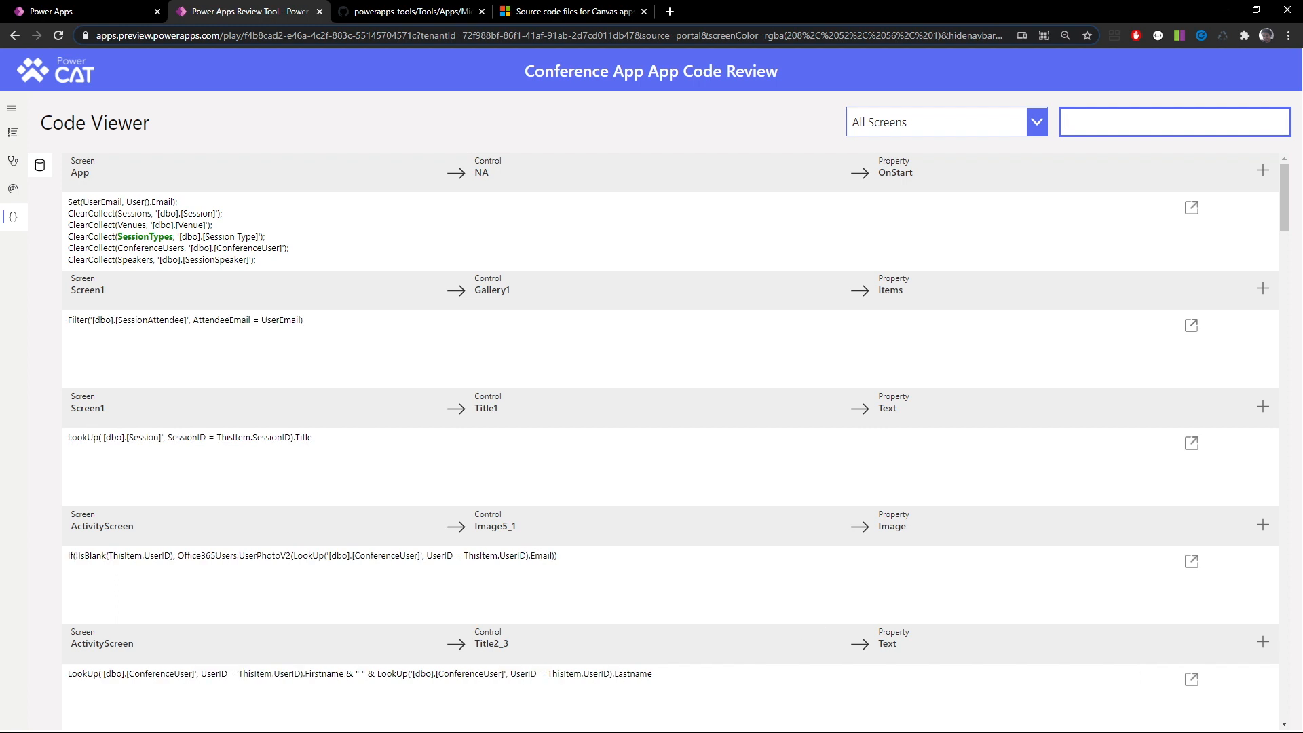
text(Filter)
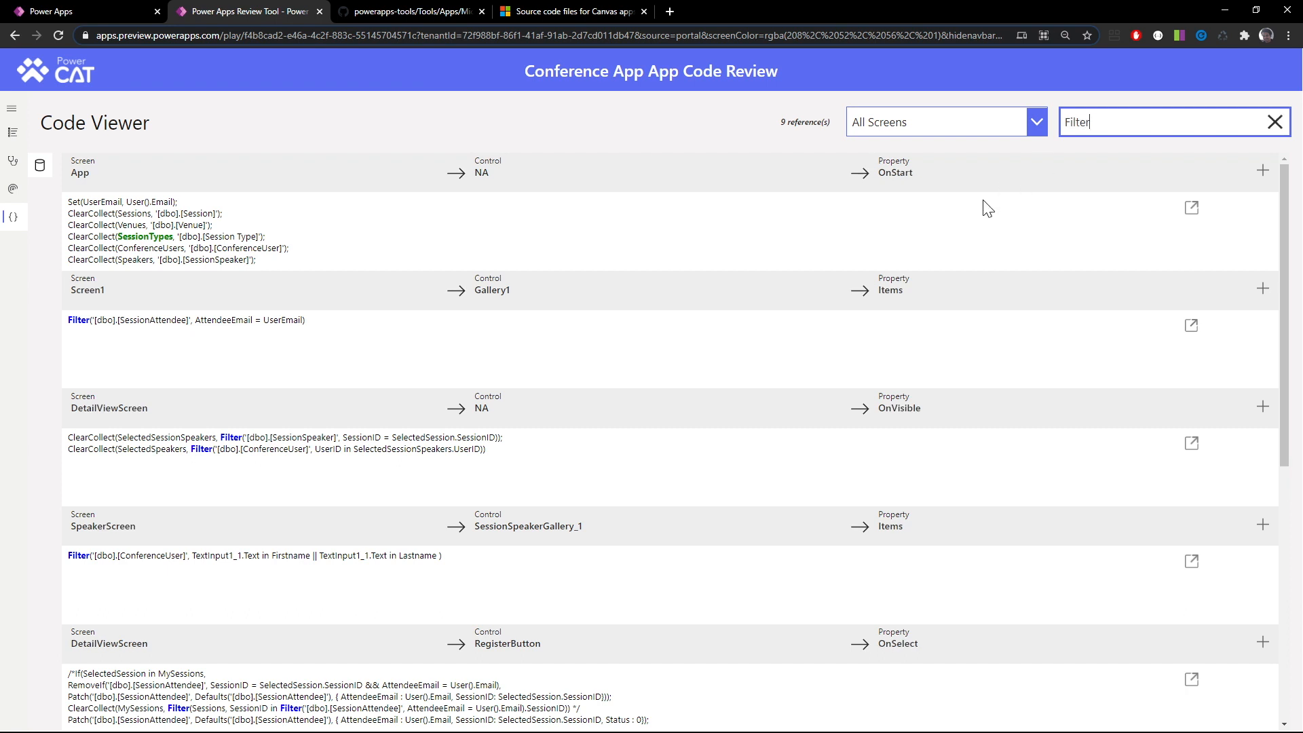
scroll(984, 205, down, 3)
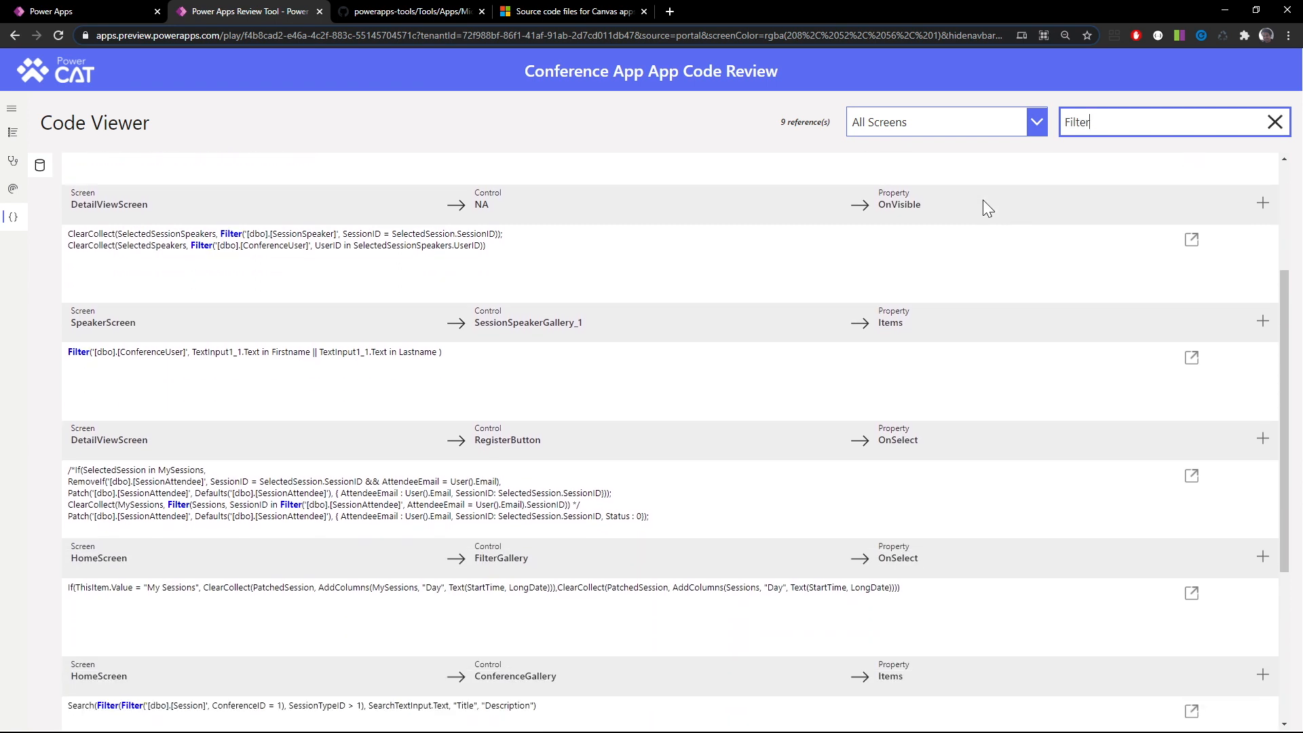
scroll(988, 208, down, 4)
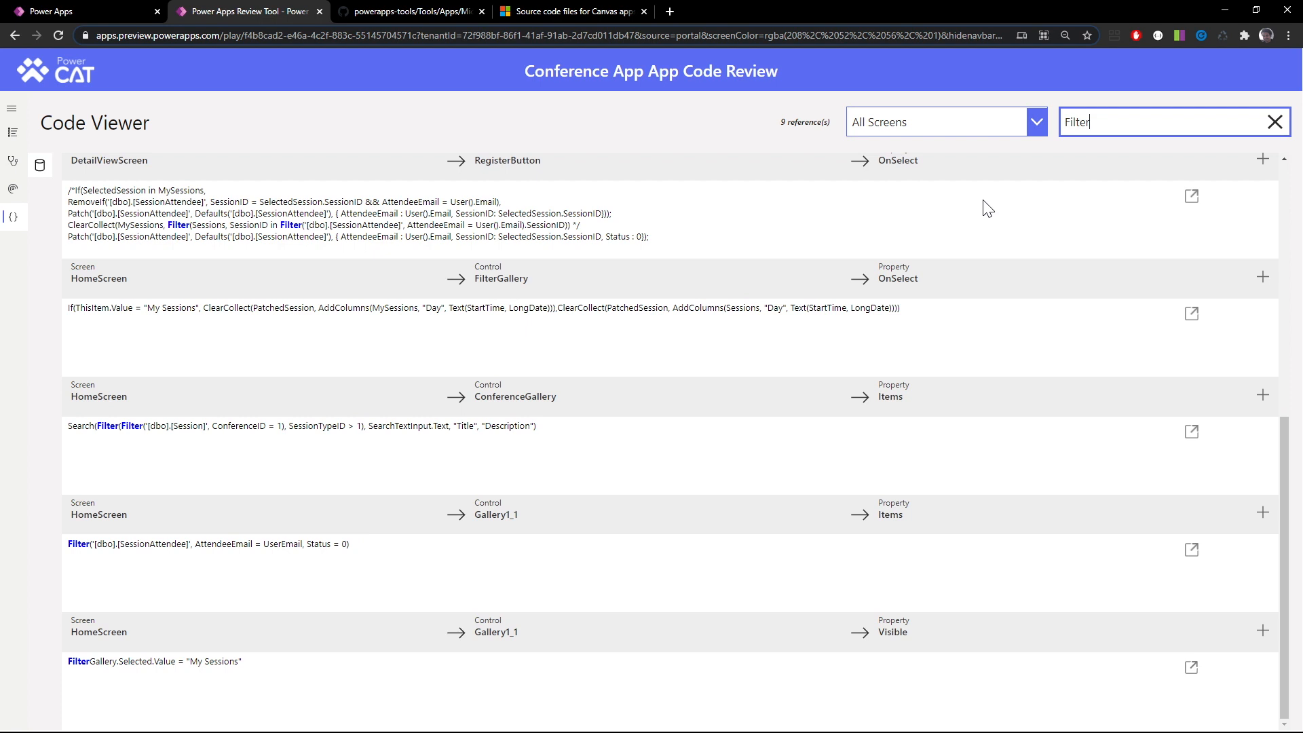
scroll(984, 204, up, 7)
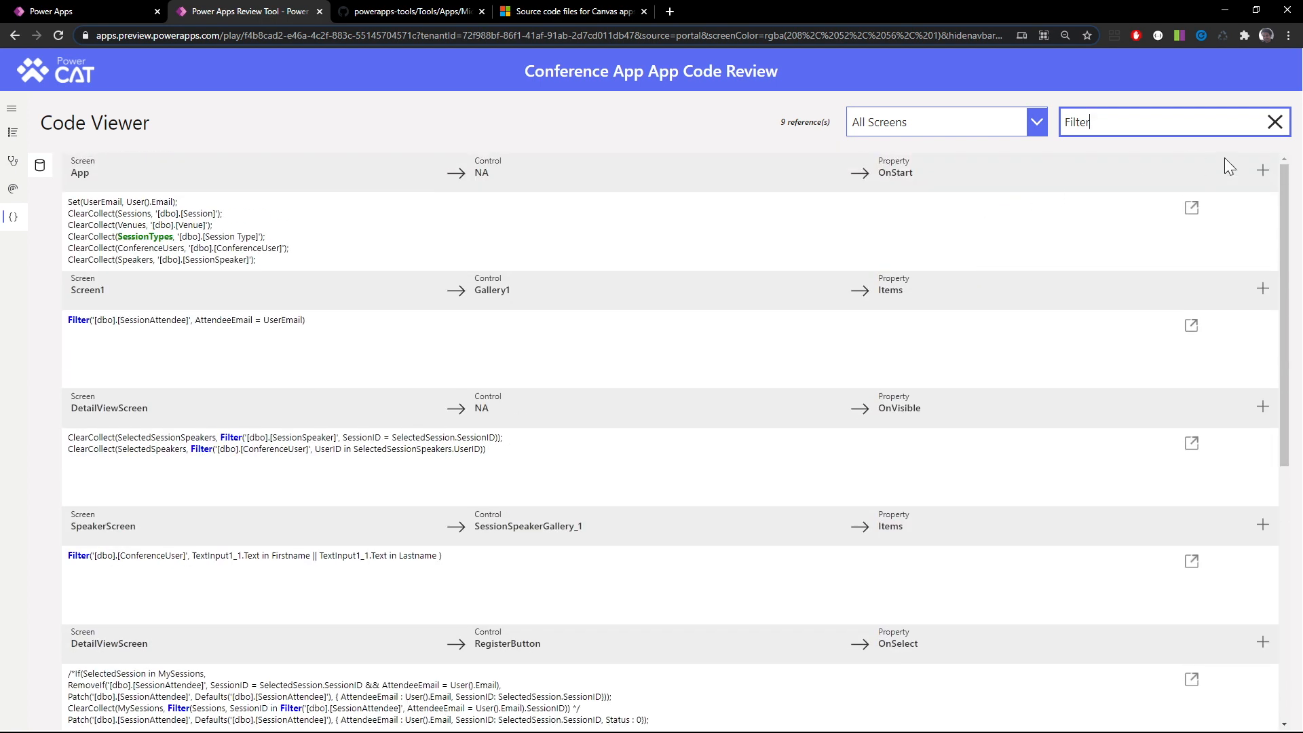
click(1195, 212)
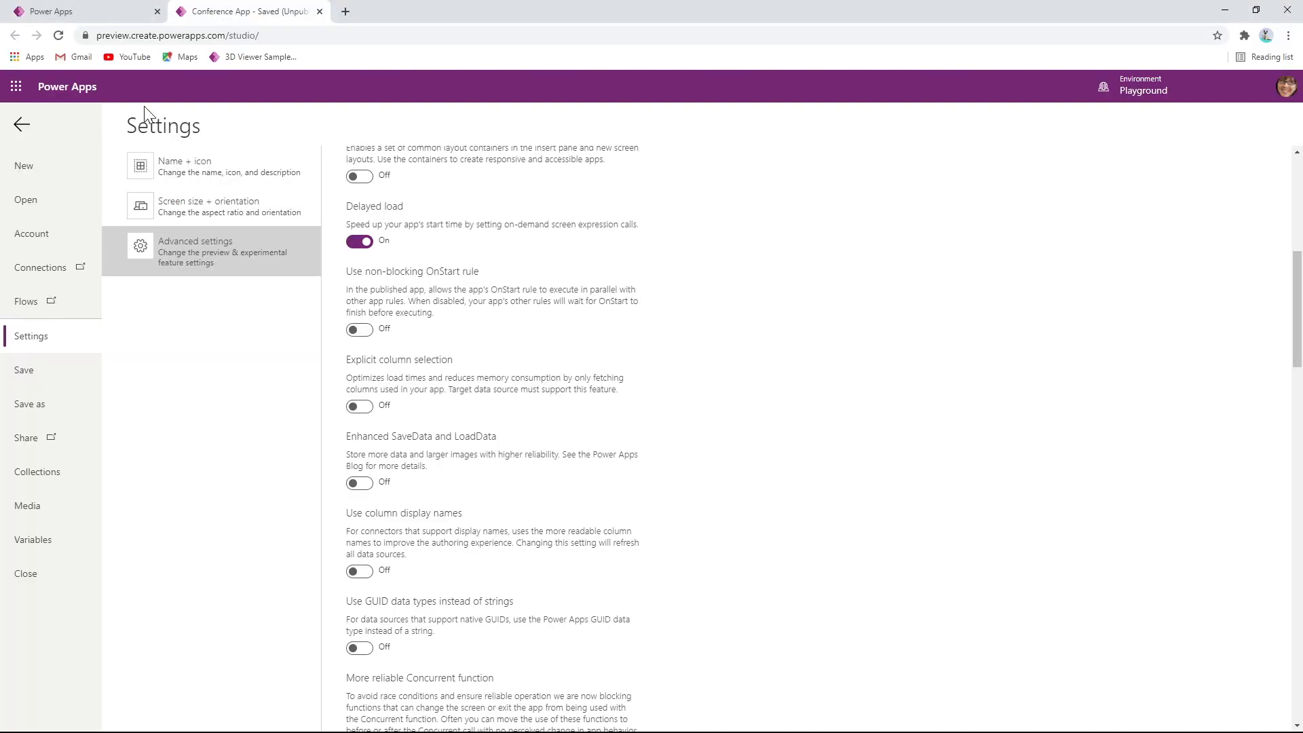
In Power Apps Studio, leave the settings and highlight the Patch call and its Office365Users.MyProfileV2() calls in the App OnStart formula
click(27, 122)
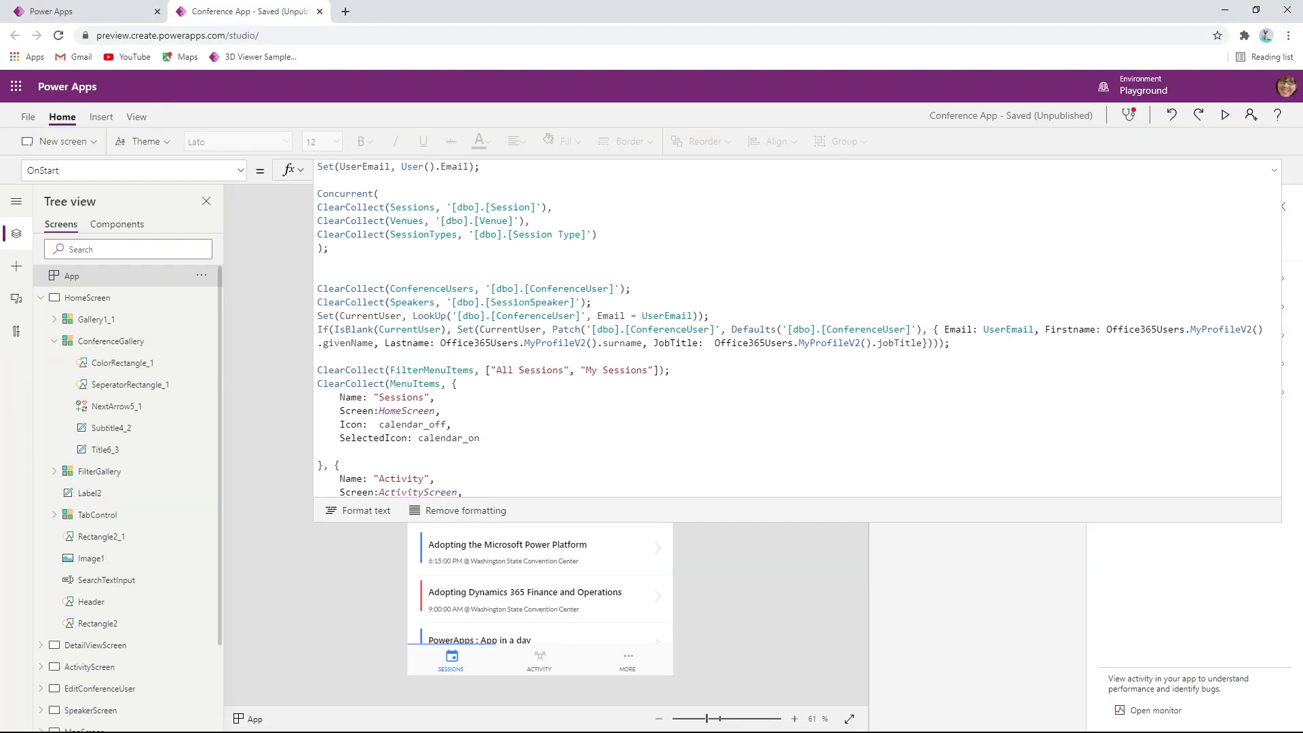
drag(552, 329, 876, 330)
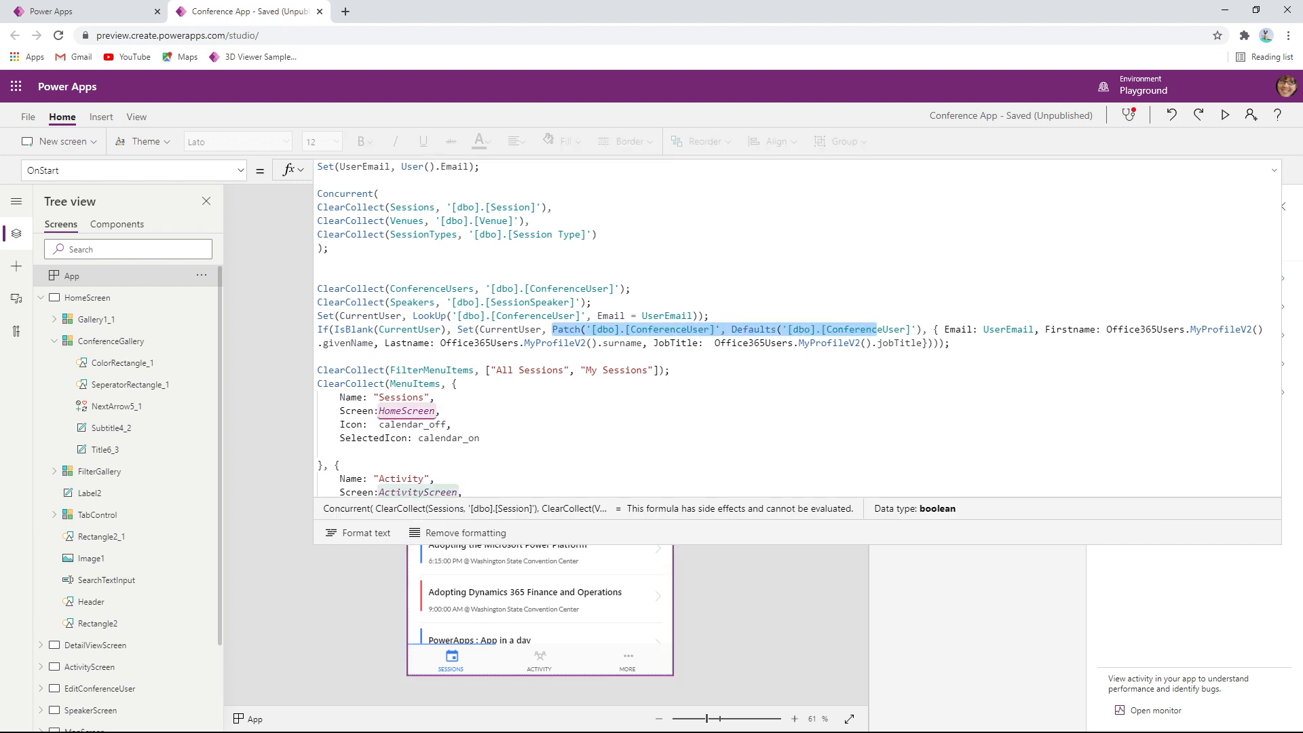
double_click(1071, 329)
drag(1107, 329, 1264, 329)
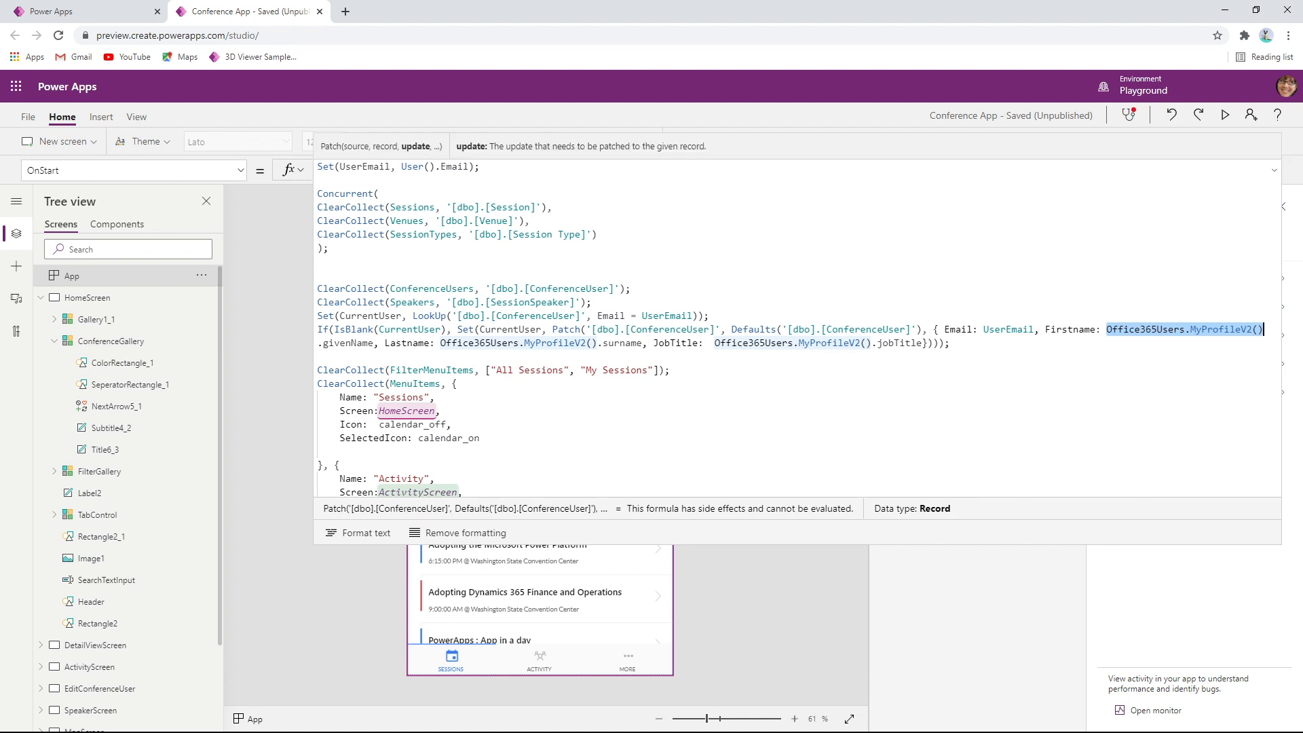
drag(440, 342, 597, 343)
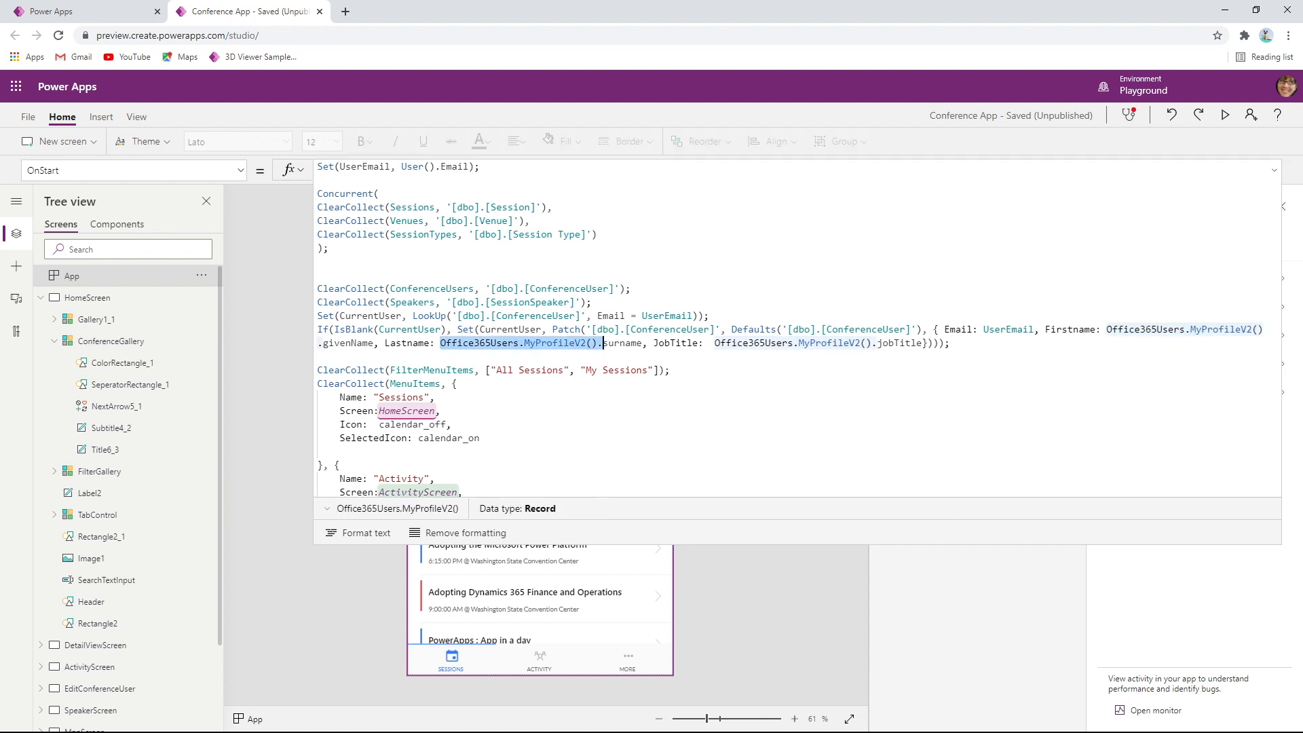
drag(709, 343, 872, 343)
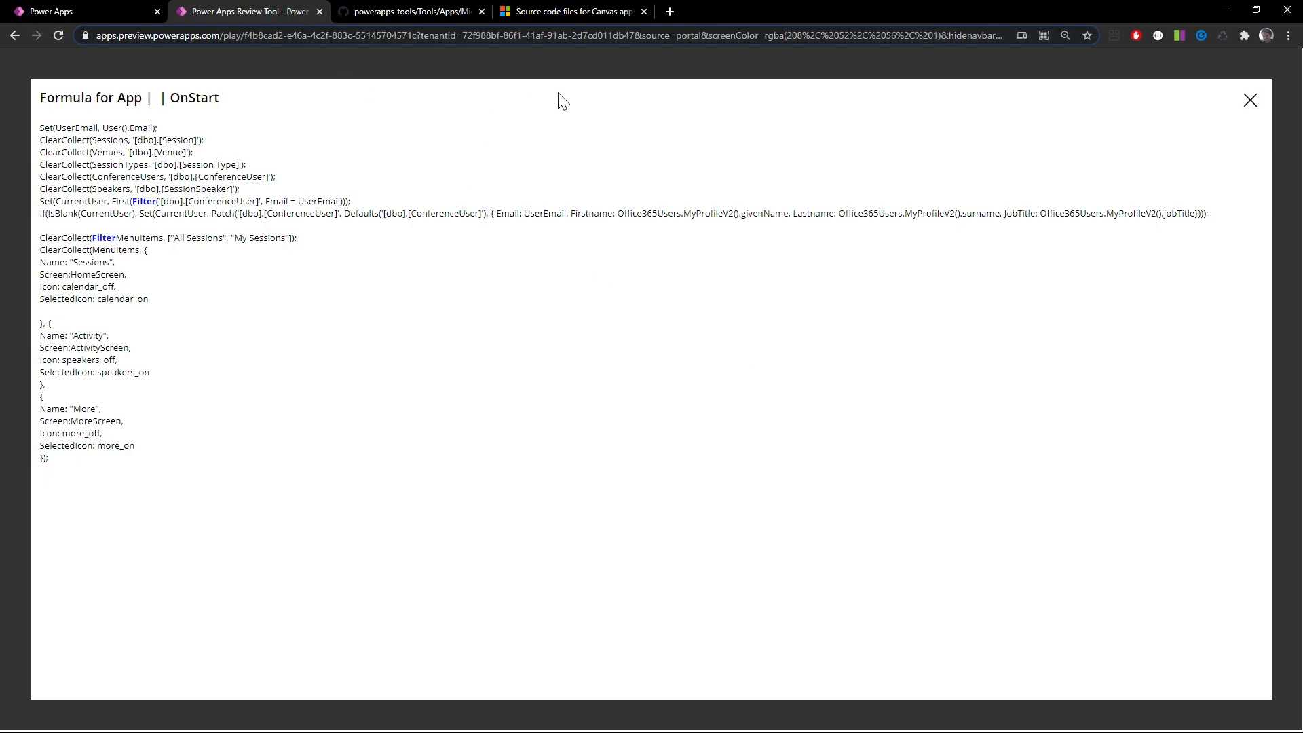
In the Review Tool, close the formula view and link App's OnStart formula to the Nested API Calls item, filtering the review items by Nested
click(1250, 99)
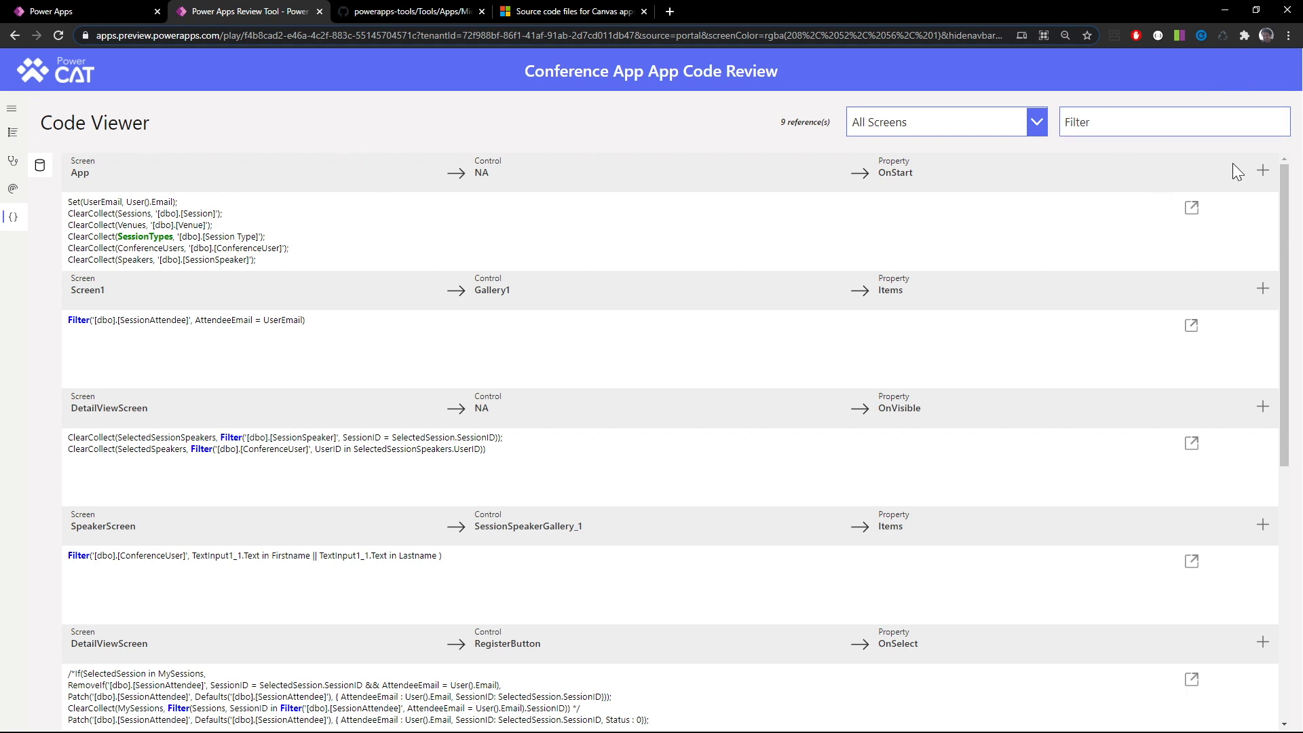
click(1261, 172)
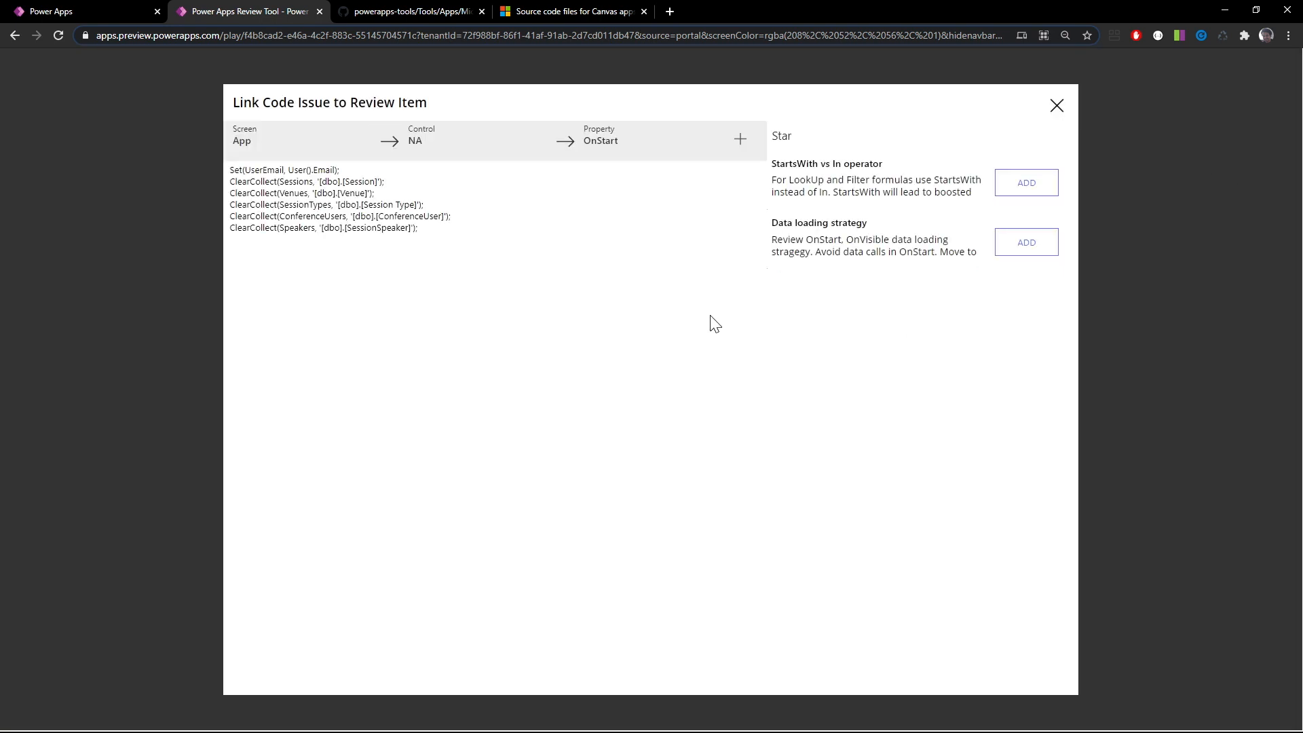
text(Star)
key(ctrl+a)
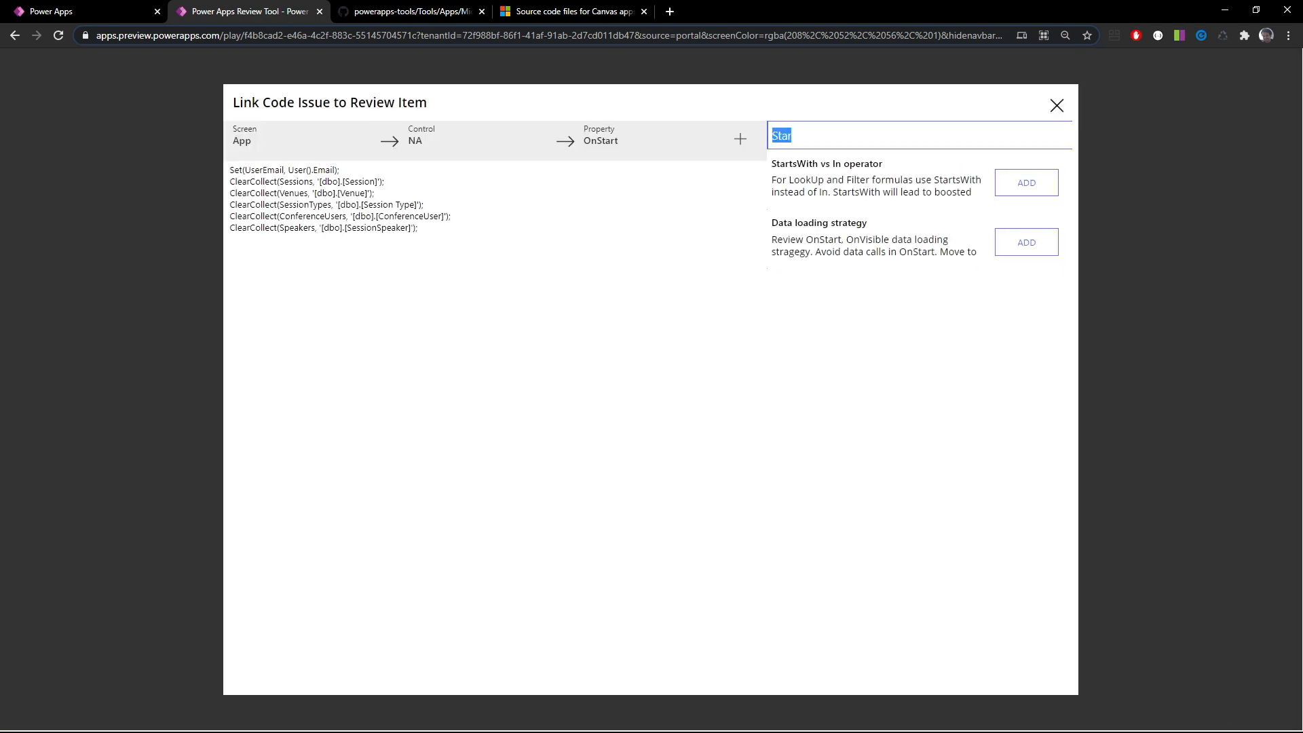
text(Nested)
click(1025, 301)
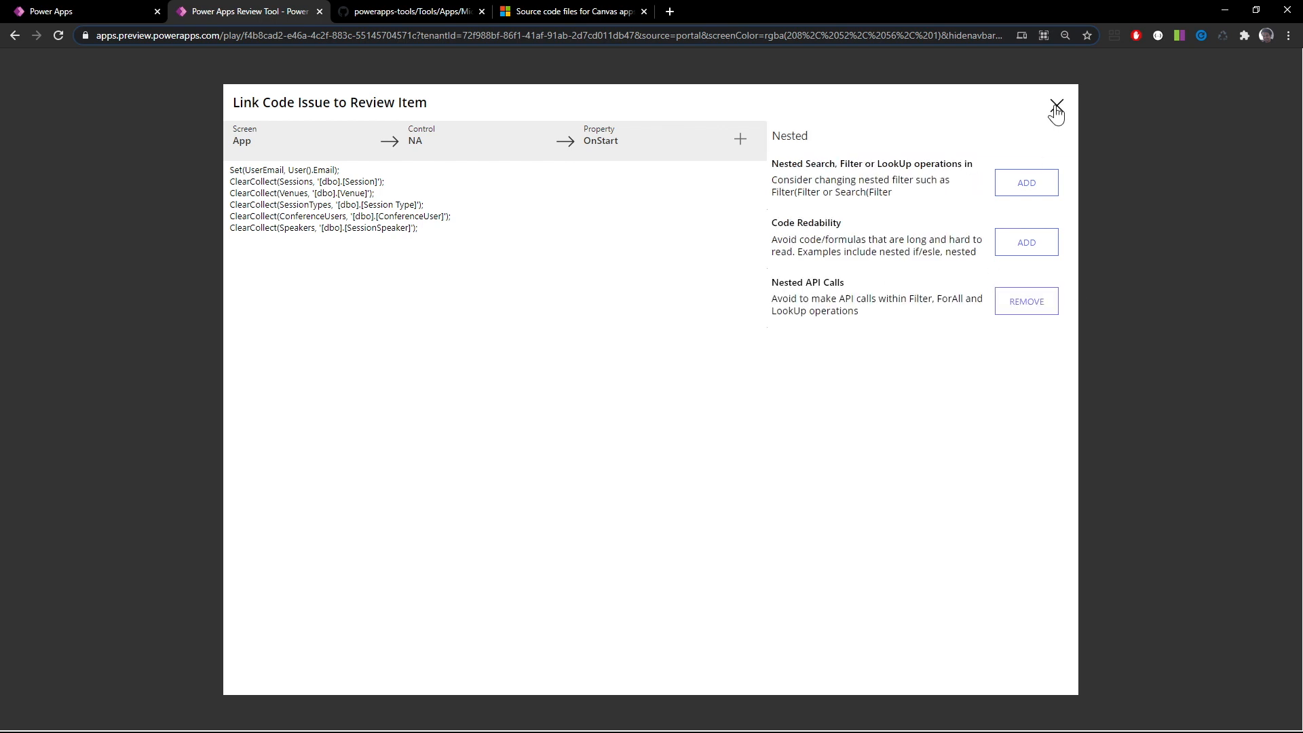
click(1056, 108)
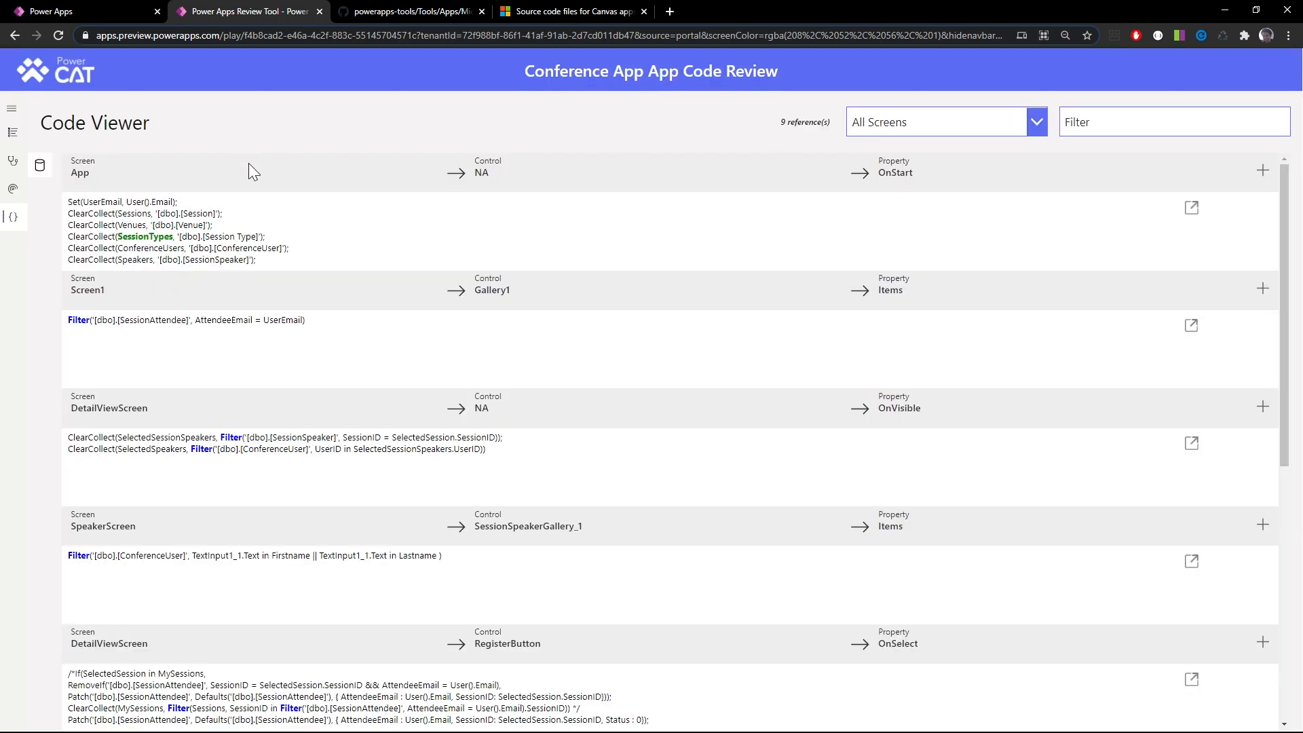
Set the Nested API Calls item in the Code Review Checklist to FAIL
click(13, 134)
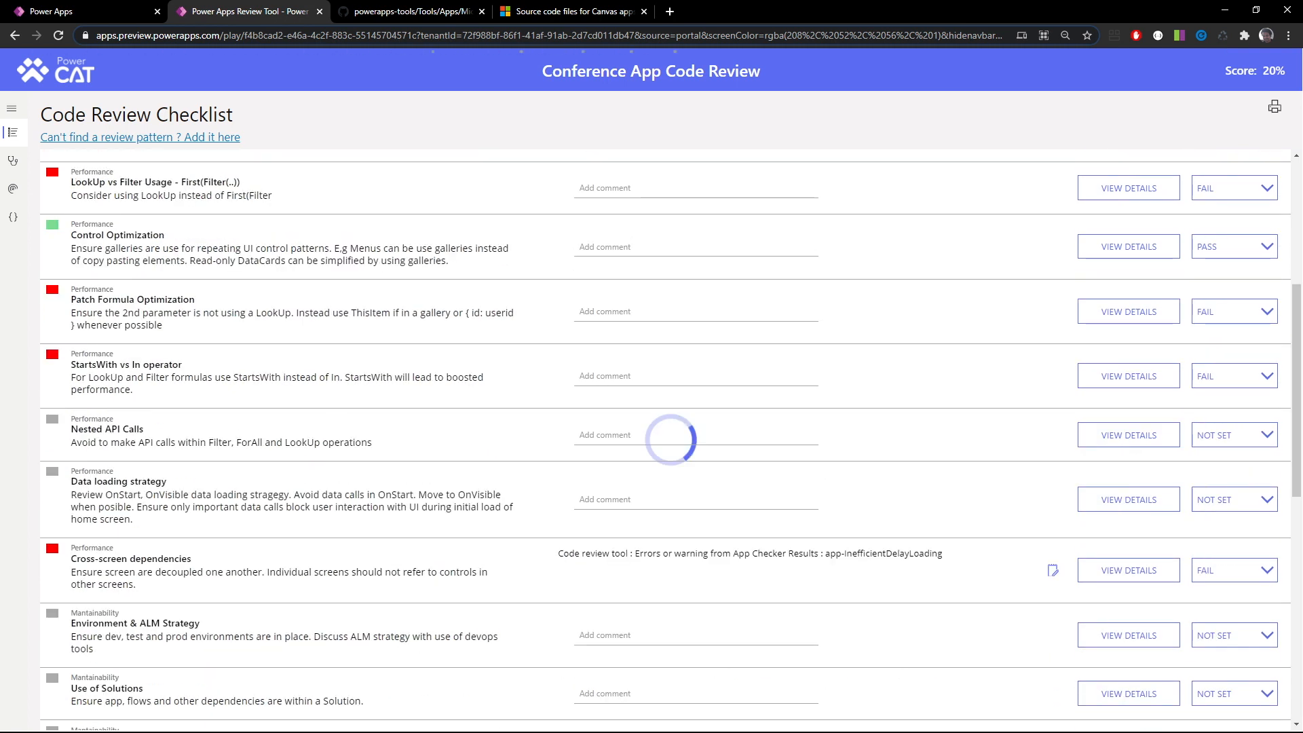
click(1236, 432)
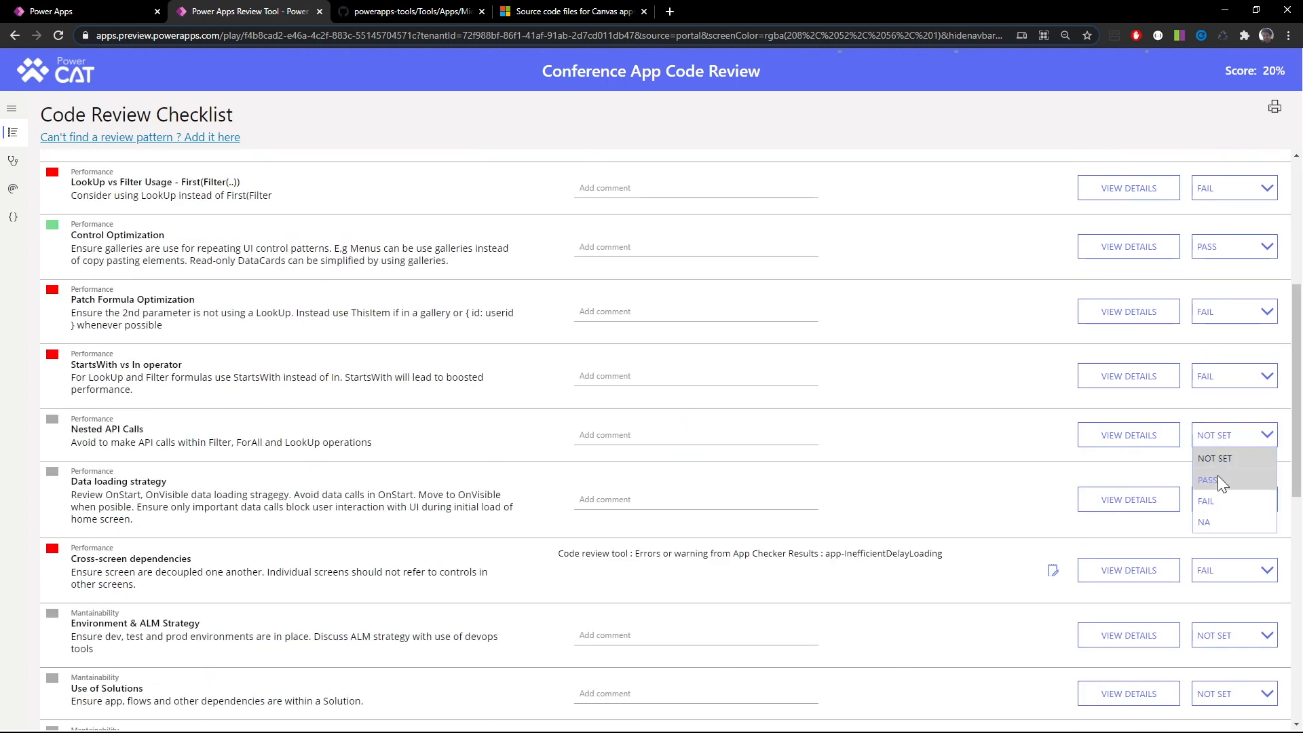
click(1218, 500)
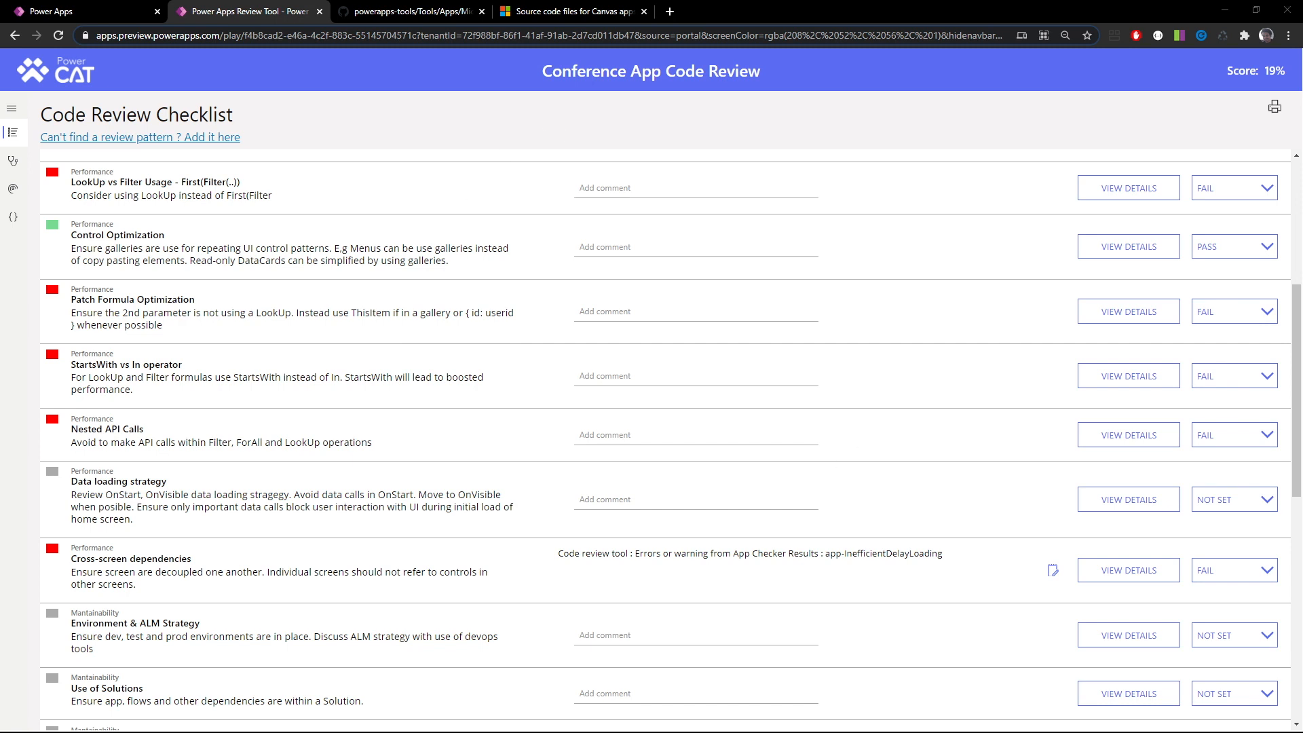
Switch to the PowerPoint loading patterns deck, review the Pattern 3: OnVisible slide, and return to the Review Tool
key(alt+Tab)
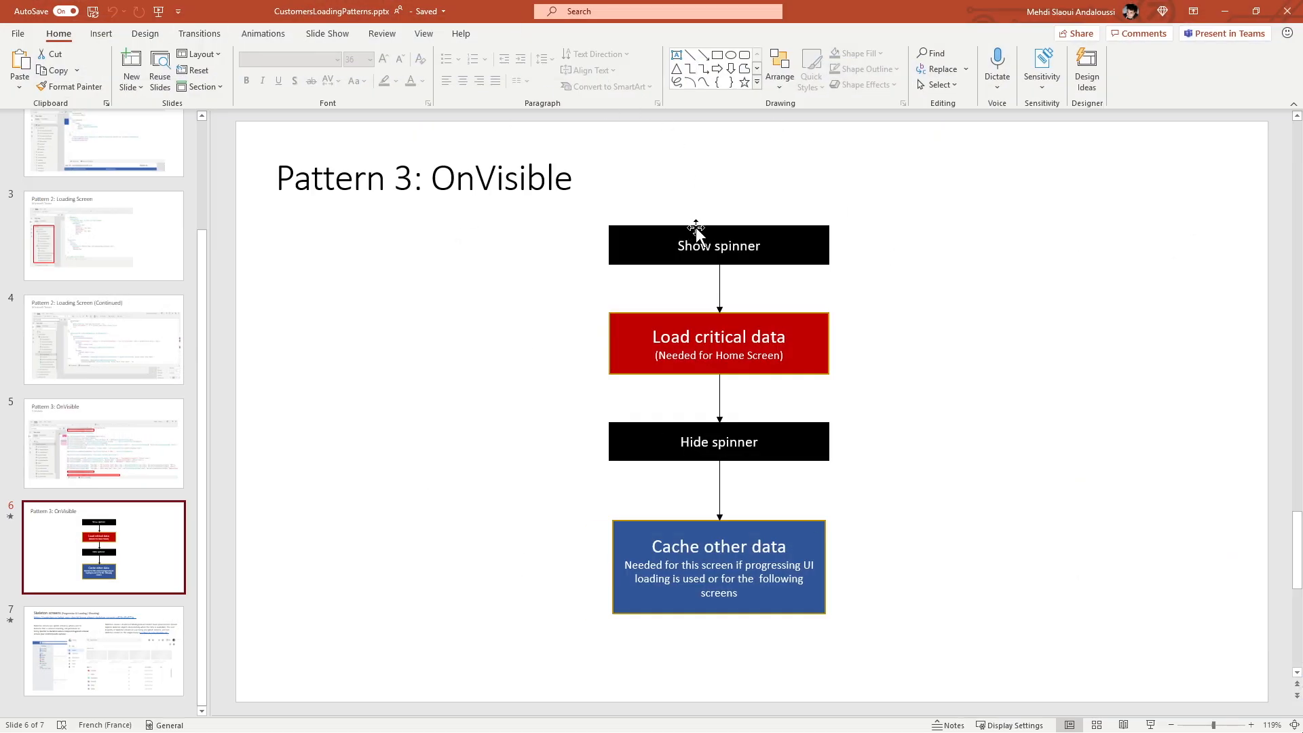
click(481, 409)
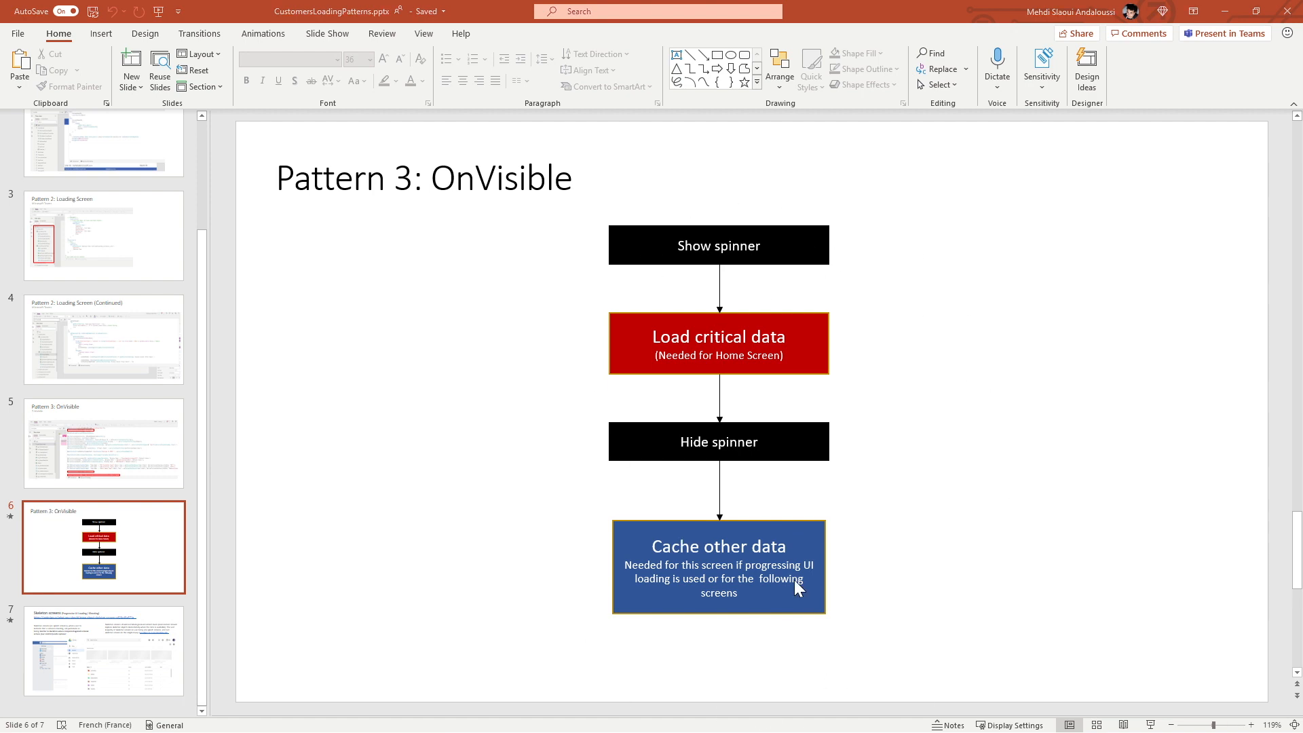
key(alt+Tab)
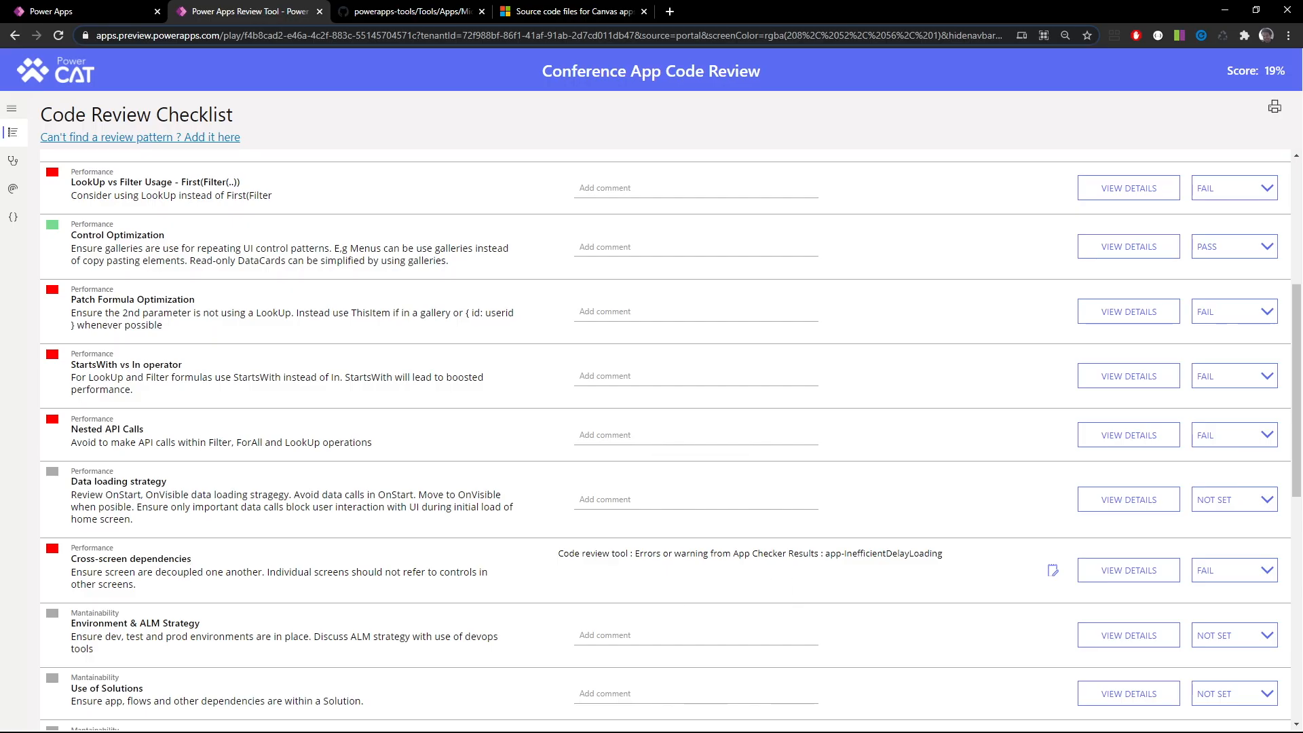
Set the Data loading strategy item in the Code Review Checklist to FAIL
scroll(129, 468, down, 1)
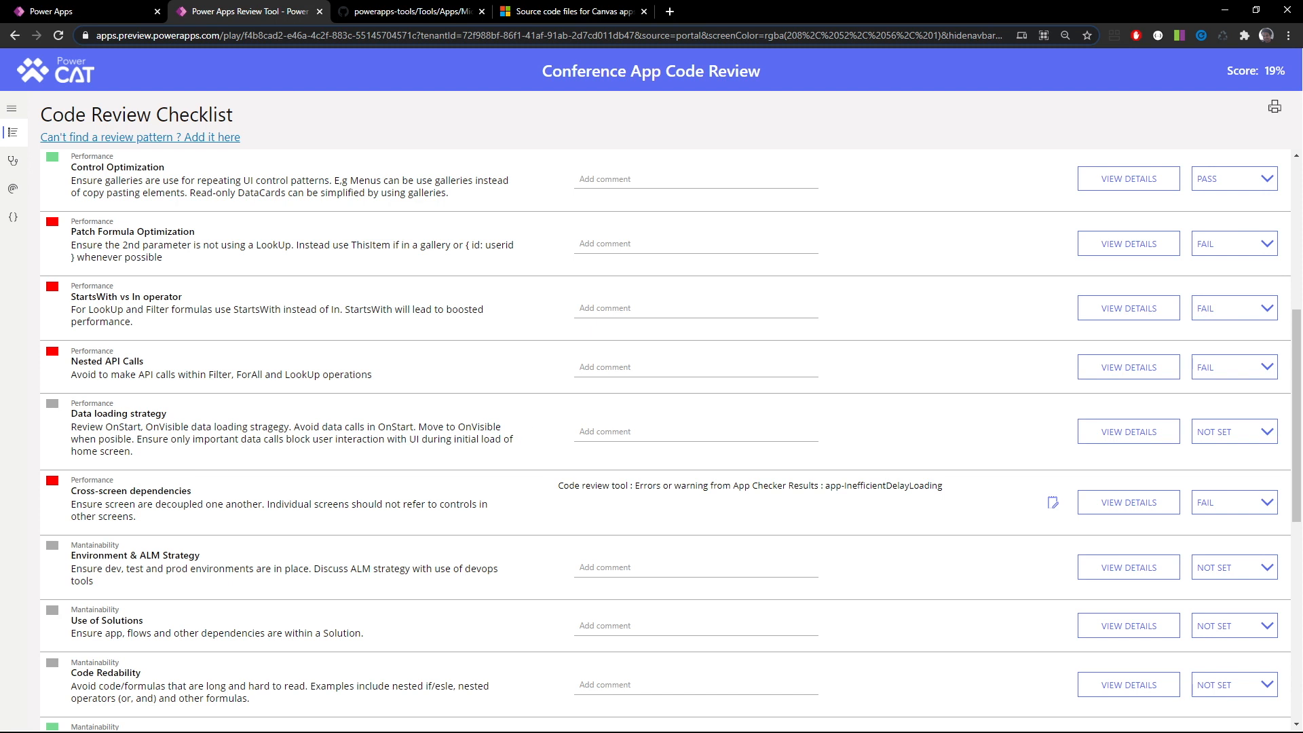
click(1253, 430)
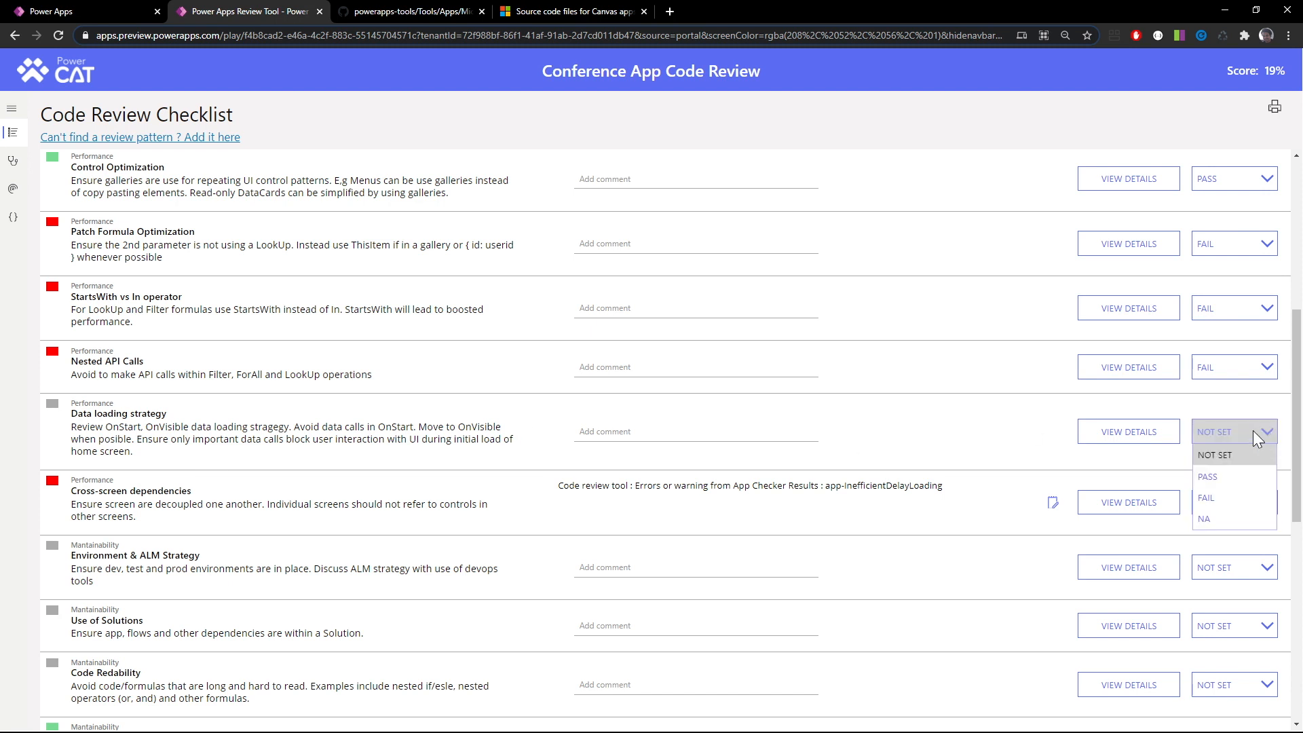
click(1236, 499)
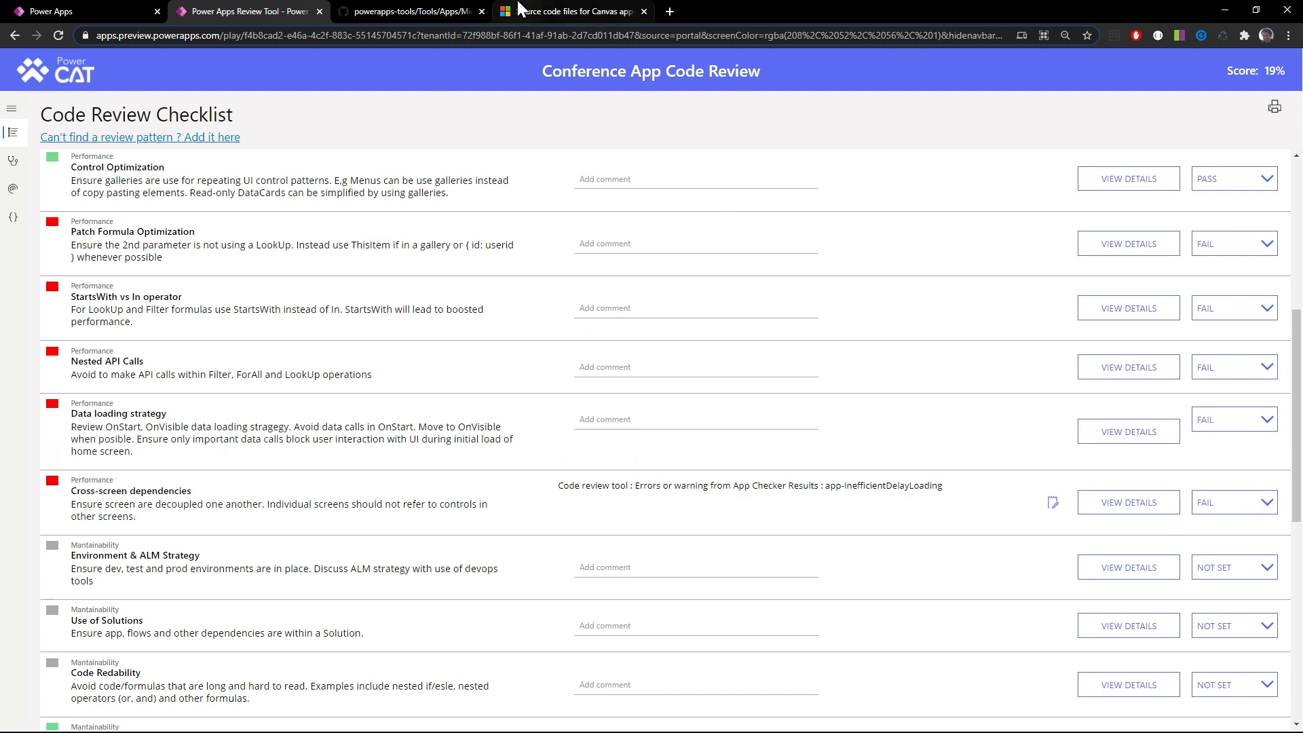
click(519, 10)
click(434, 12)
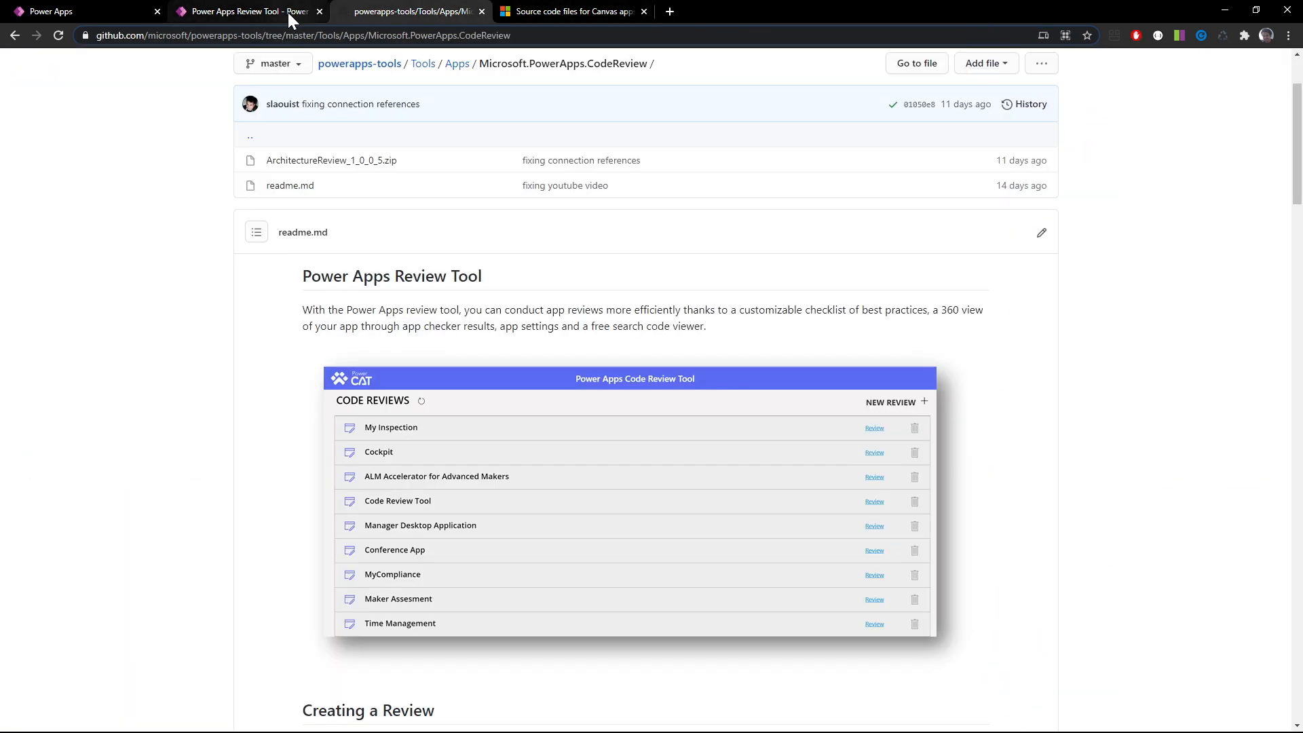
click(251, 10)
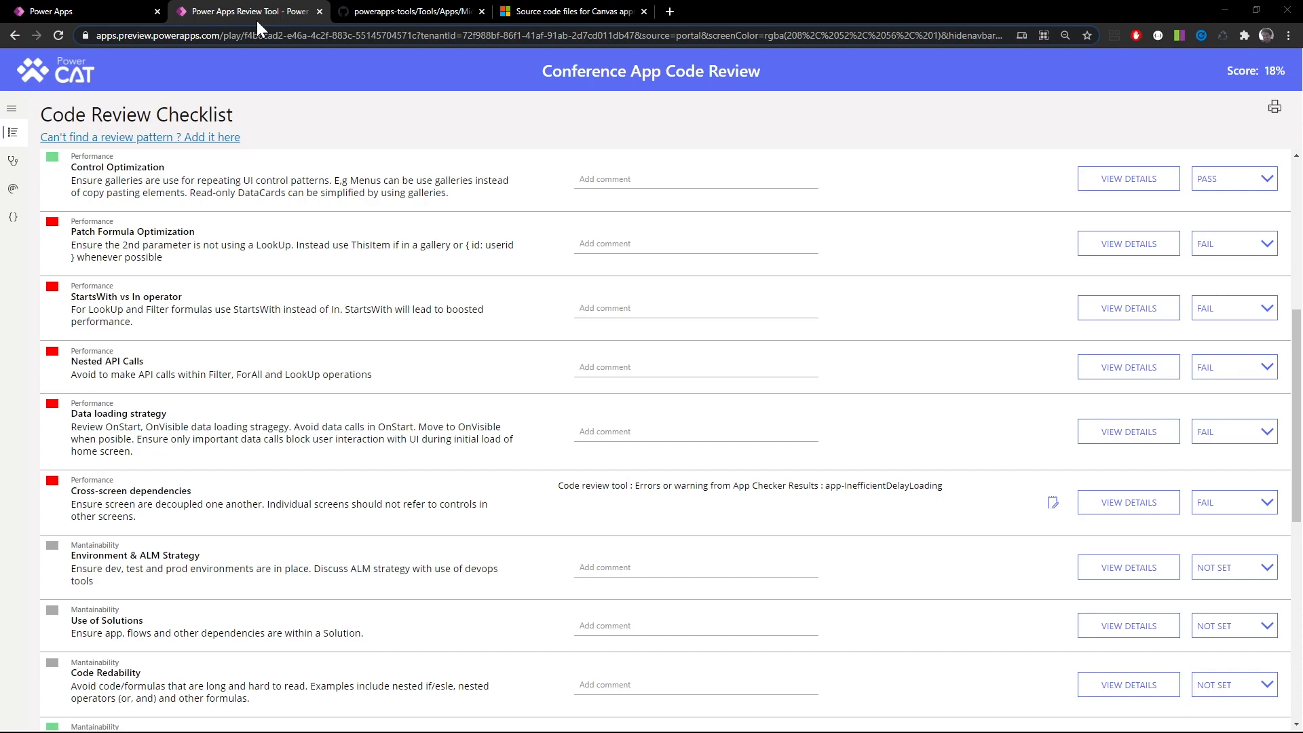
Switch to Power Apps Studio and highlight the ConferenceUsers and Speakers ClearCollect calls in the App OnStart formula
key(alt+Tab)
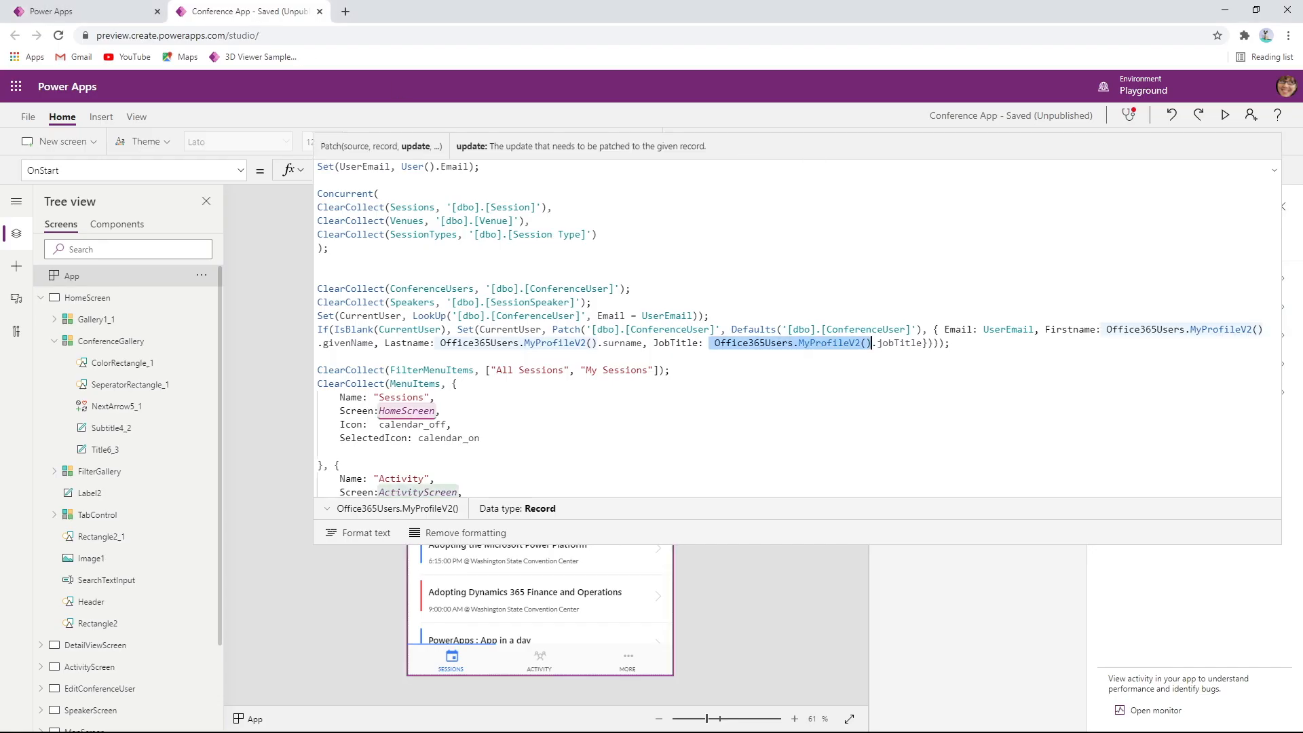
double_click(433, 289)
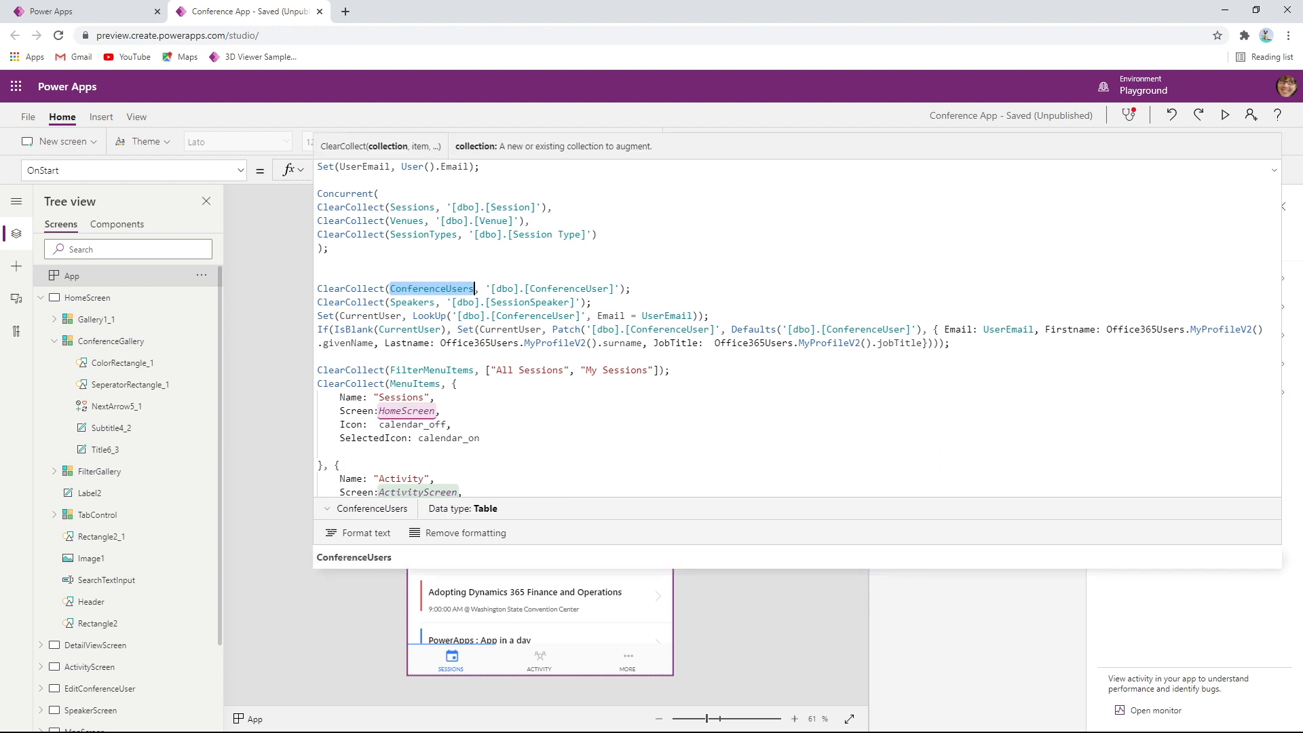
double_click(412, 302)
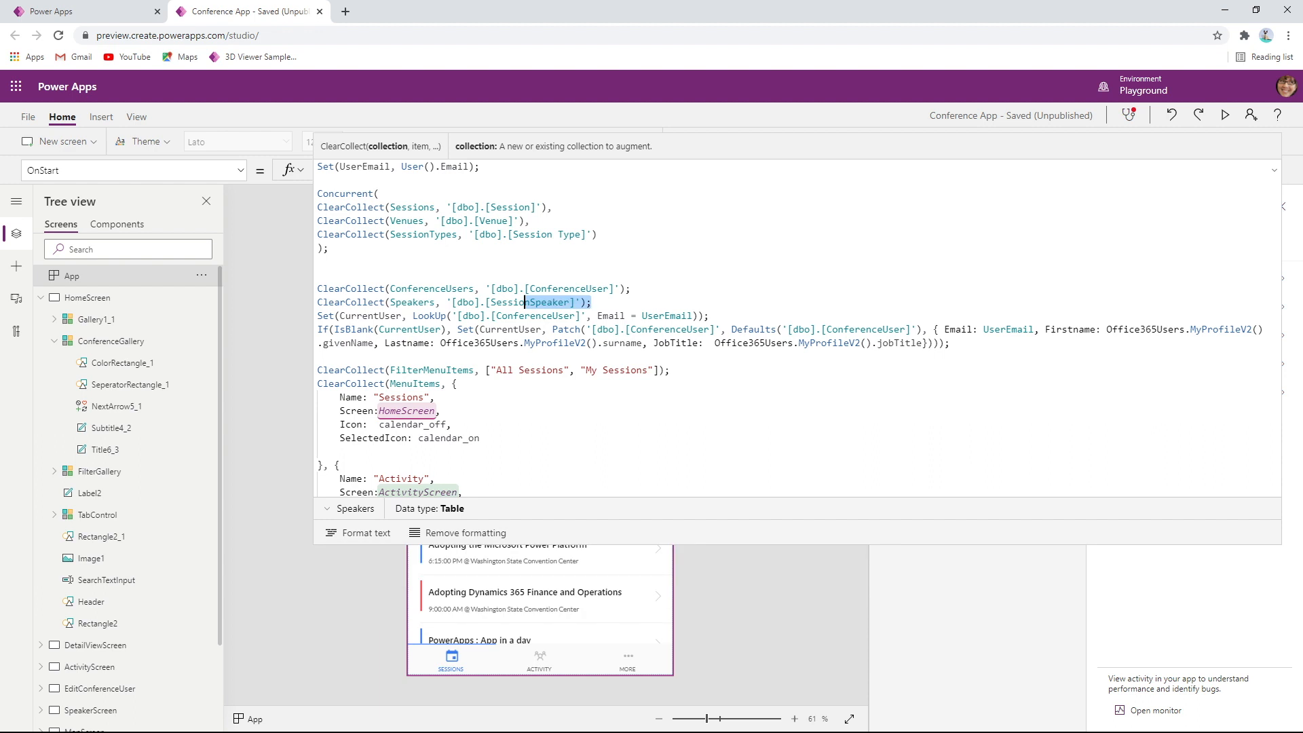
drag(592, 303, 317, 275)
click(1276, 173)
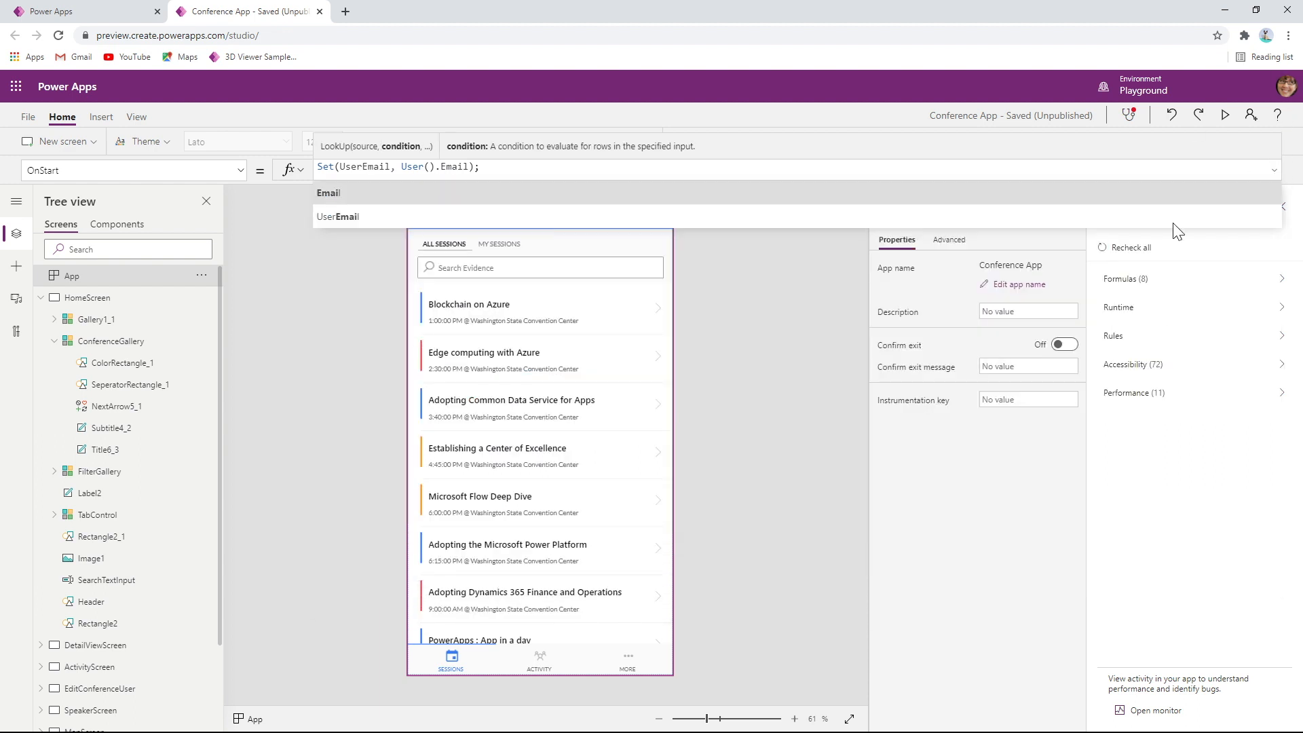
Inspect the ConferenceGallery, search box and session tabs on HomeScreen to see which data the home screen needs
click(553, 465)
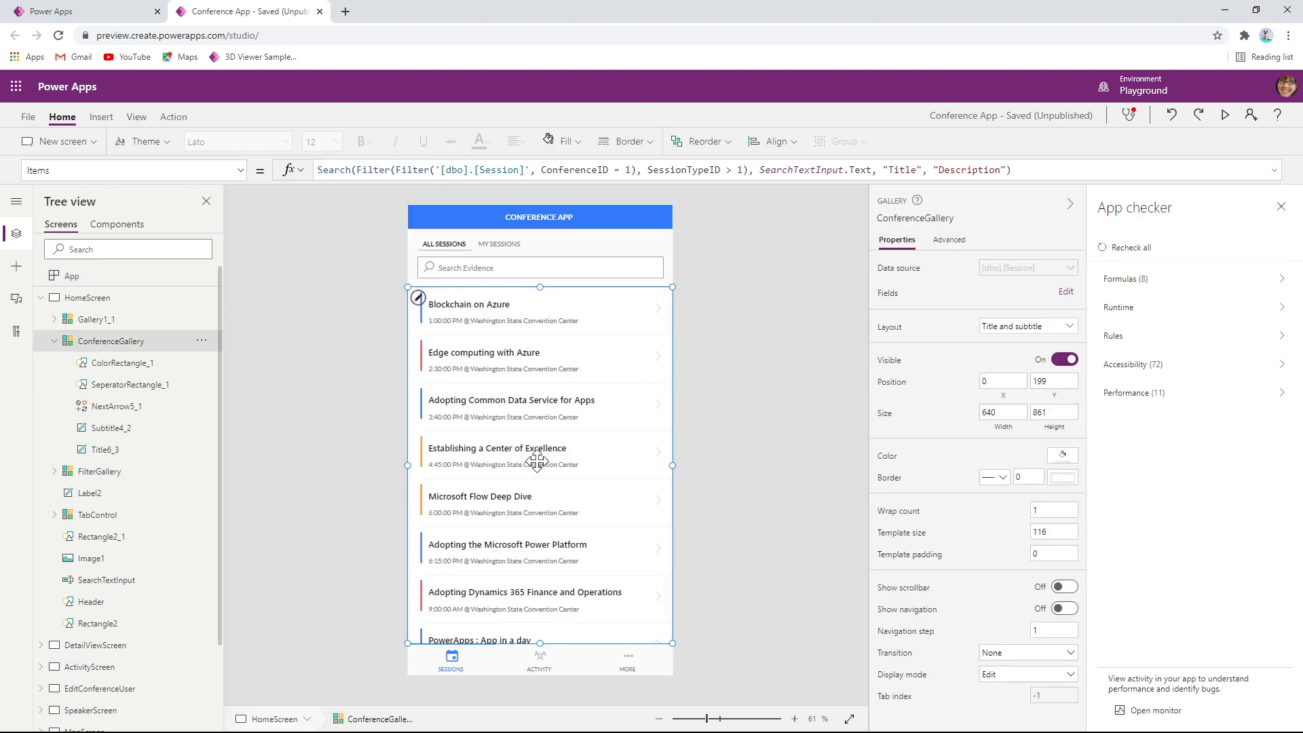
click(456, 268)
click(468, 245)
click(507, 424)
click(398, 235)
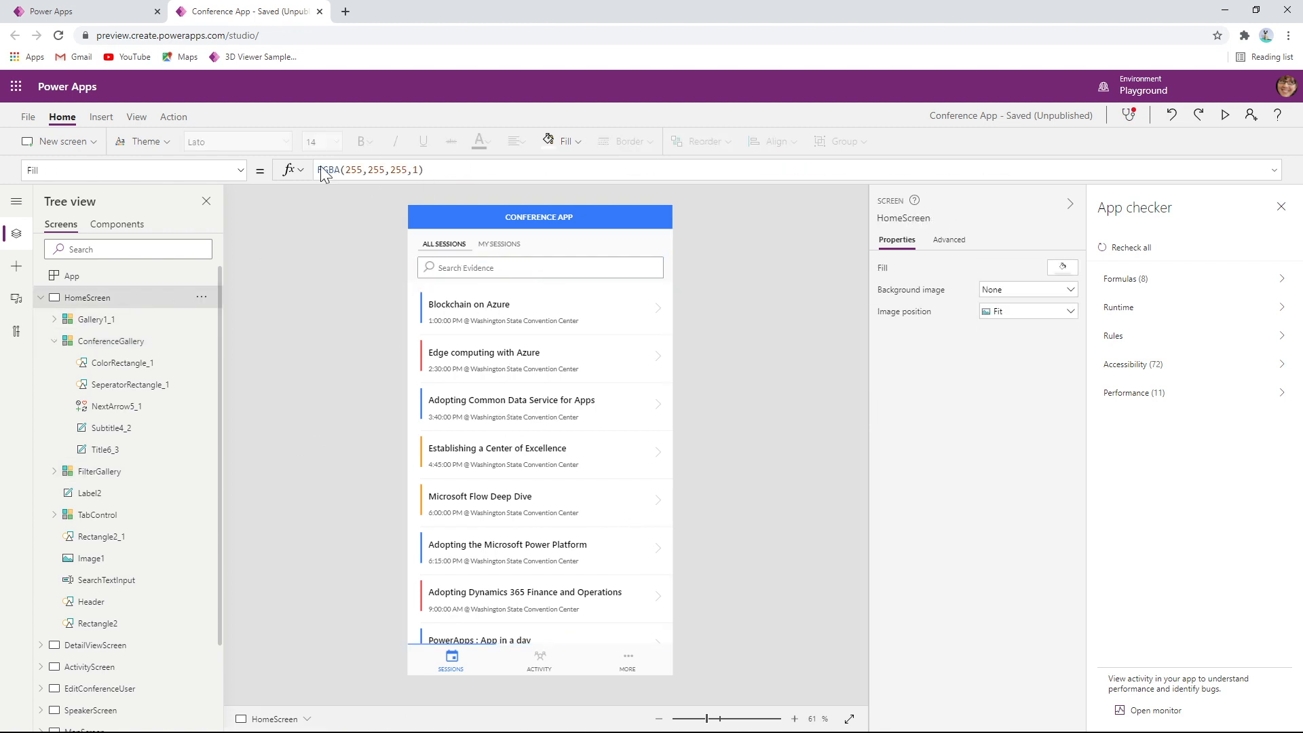
Reopen the App OnStart formula, copy the collection name ConferenceUsers and collapse the formula
click(157, 276)
click(401, 171)
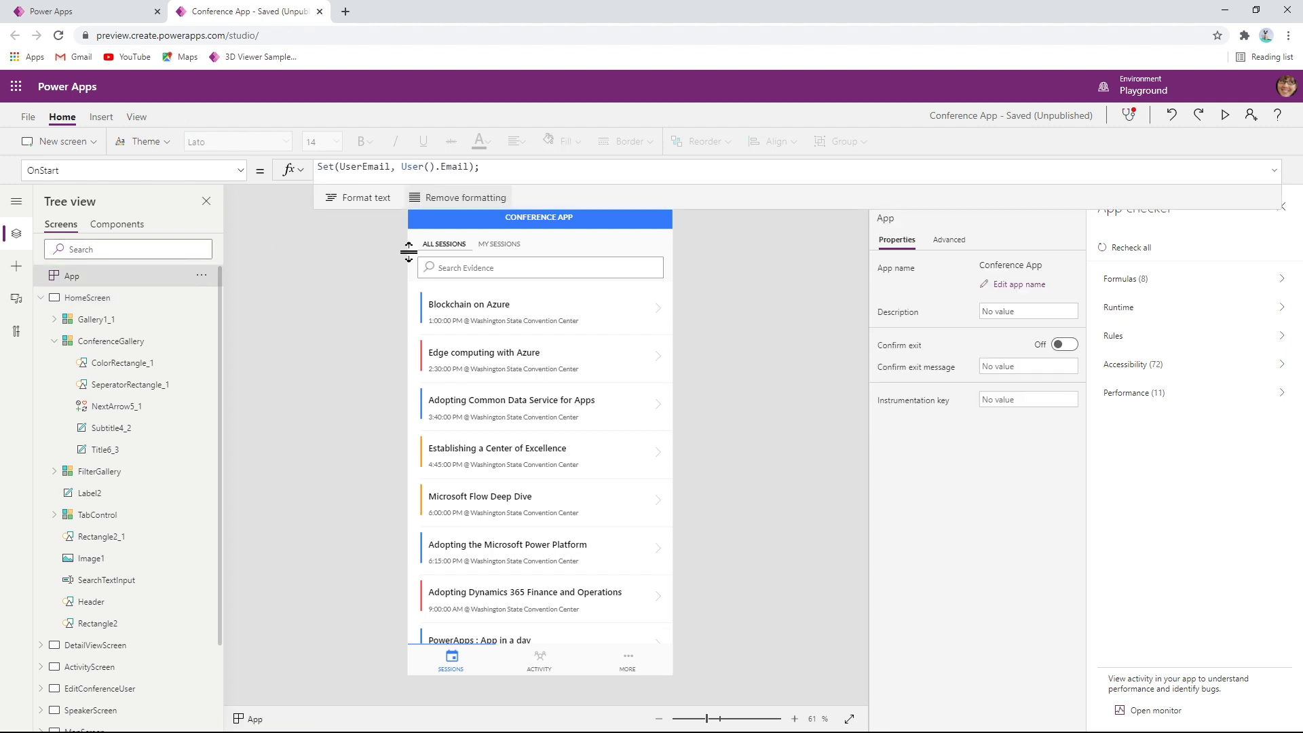
double_click(432, 289)
key(ctrl+c)
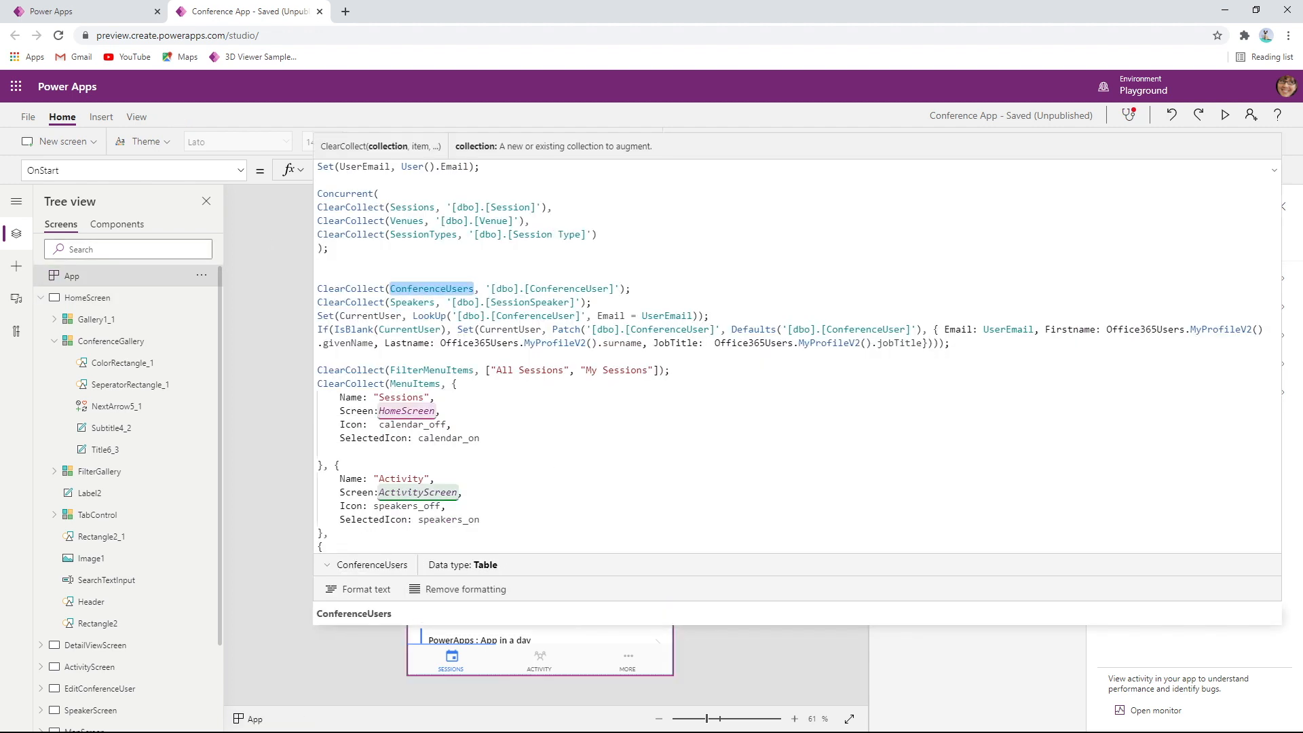
click(1274, 170)
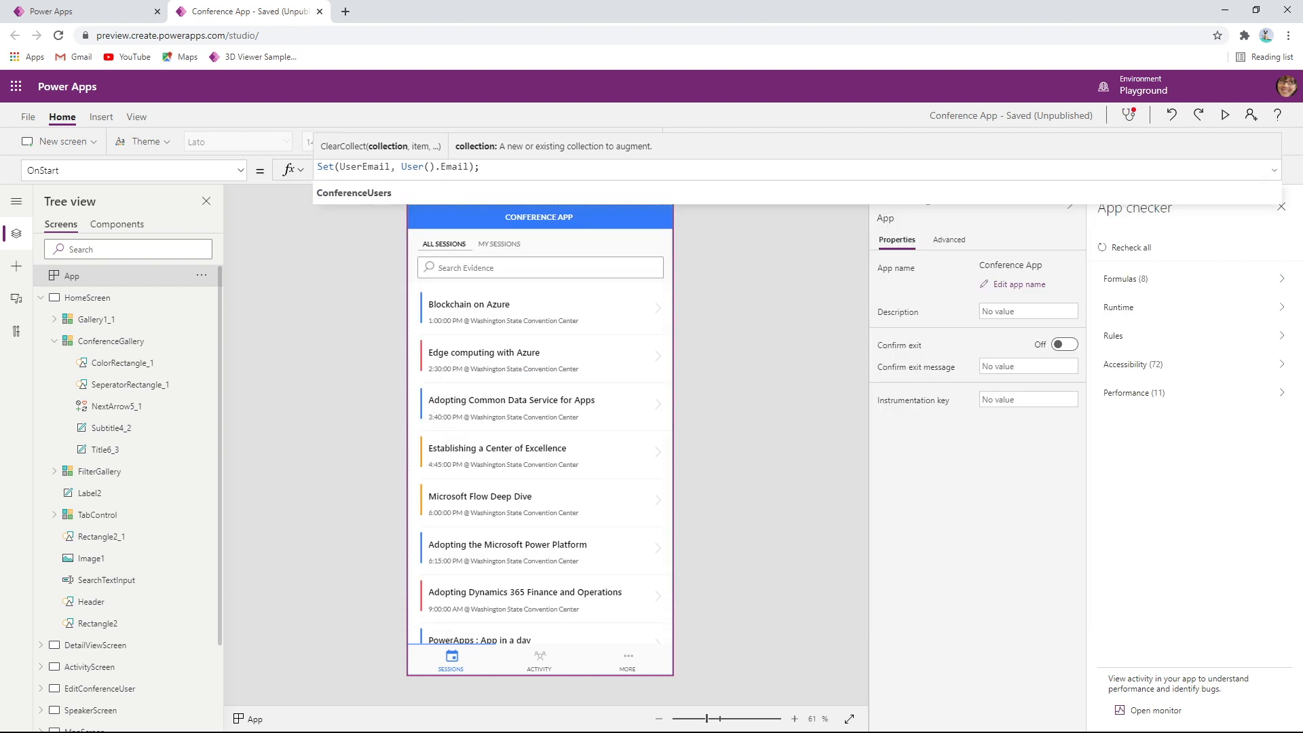
In the Review Tool's Code Viewer, search the code of all screens for ConferenceUsers
key(alt+Tab)
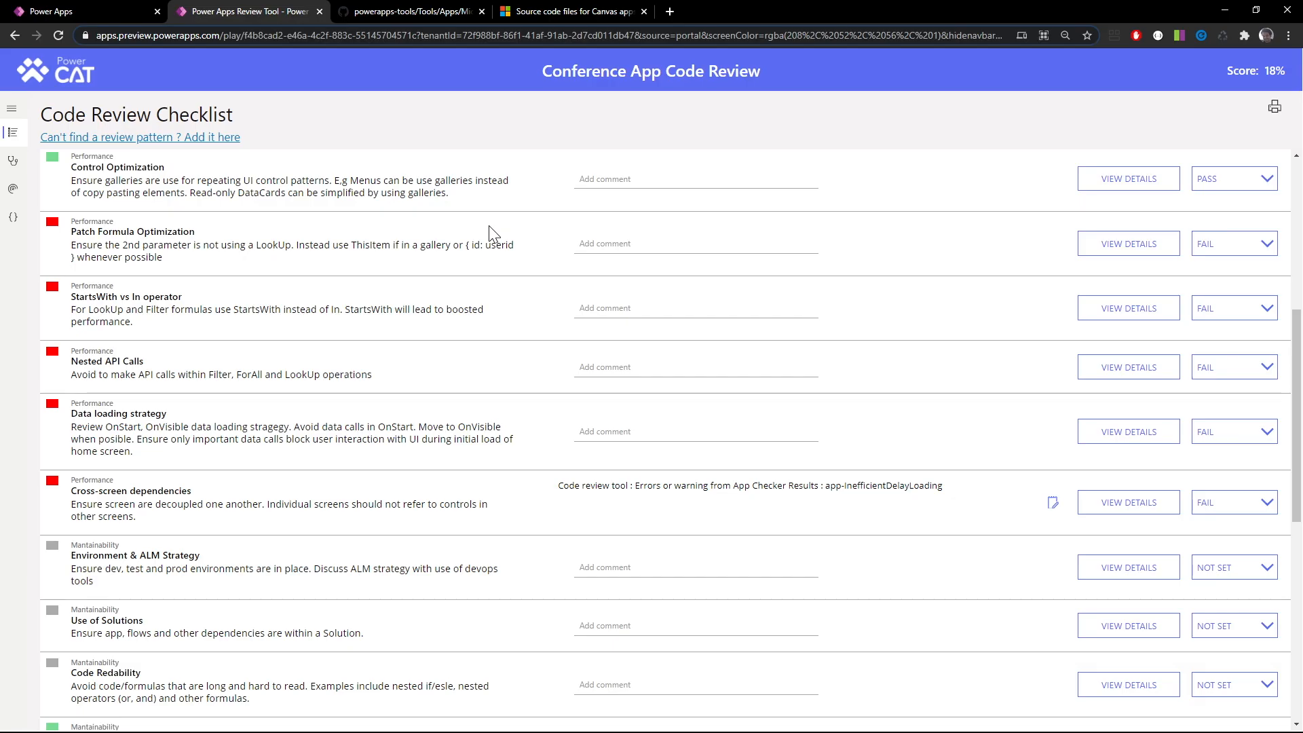
click(13, 218)
click(1106, 127)
key(ctrl+v)
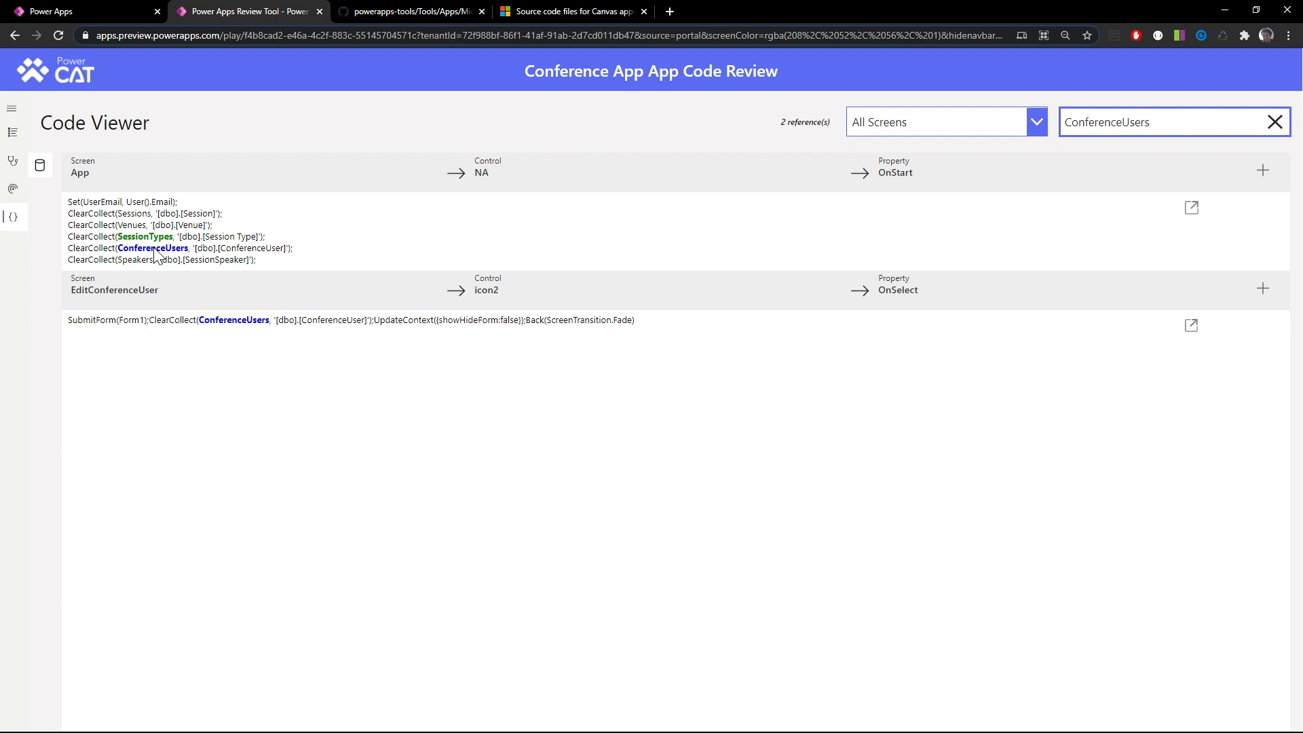
Recheck the OnVisible pattern slide in PowerPoint and, back in the Review Tool, highlight the EditConferenceUser screen name among the ConferenceUsers references
key(alt+Tab)
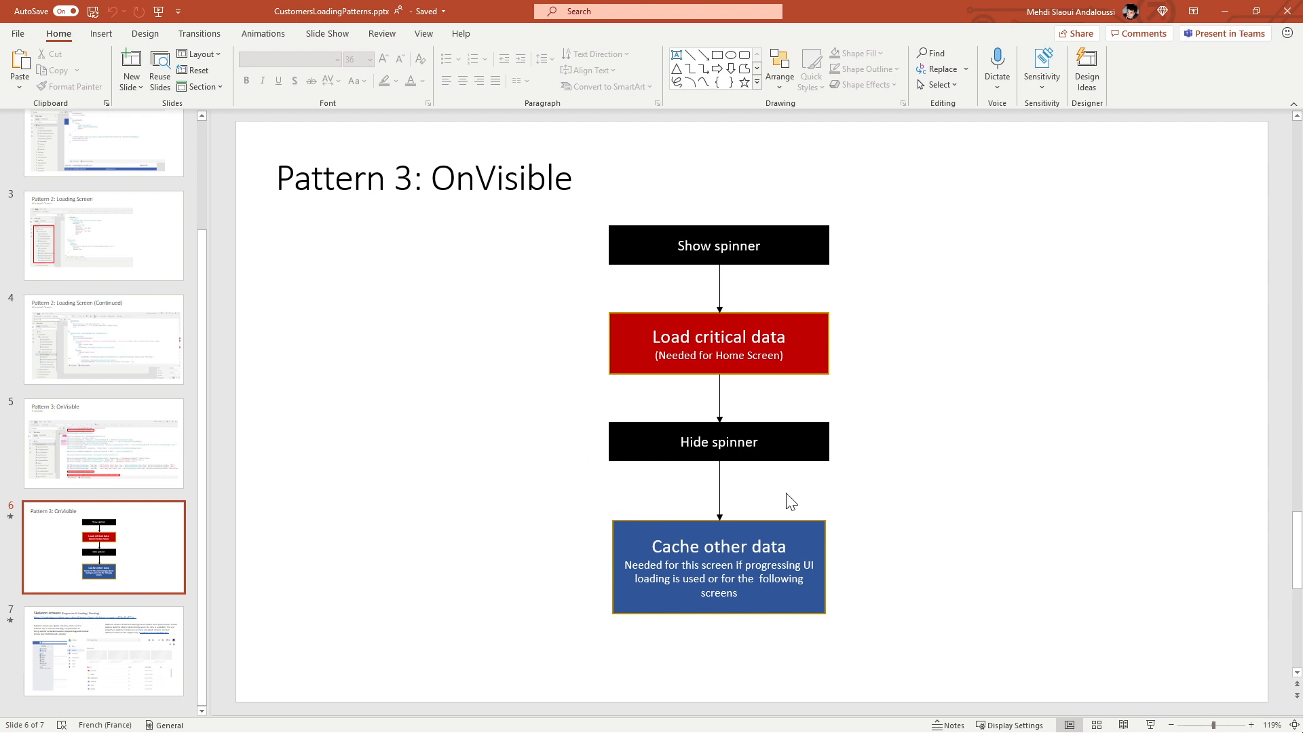
key(alt+Tab)
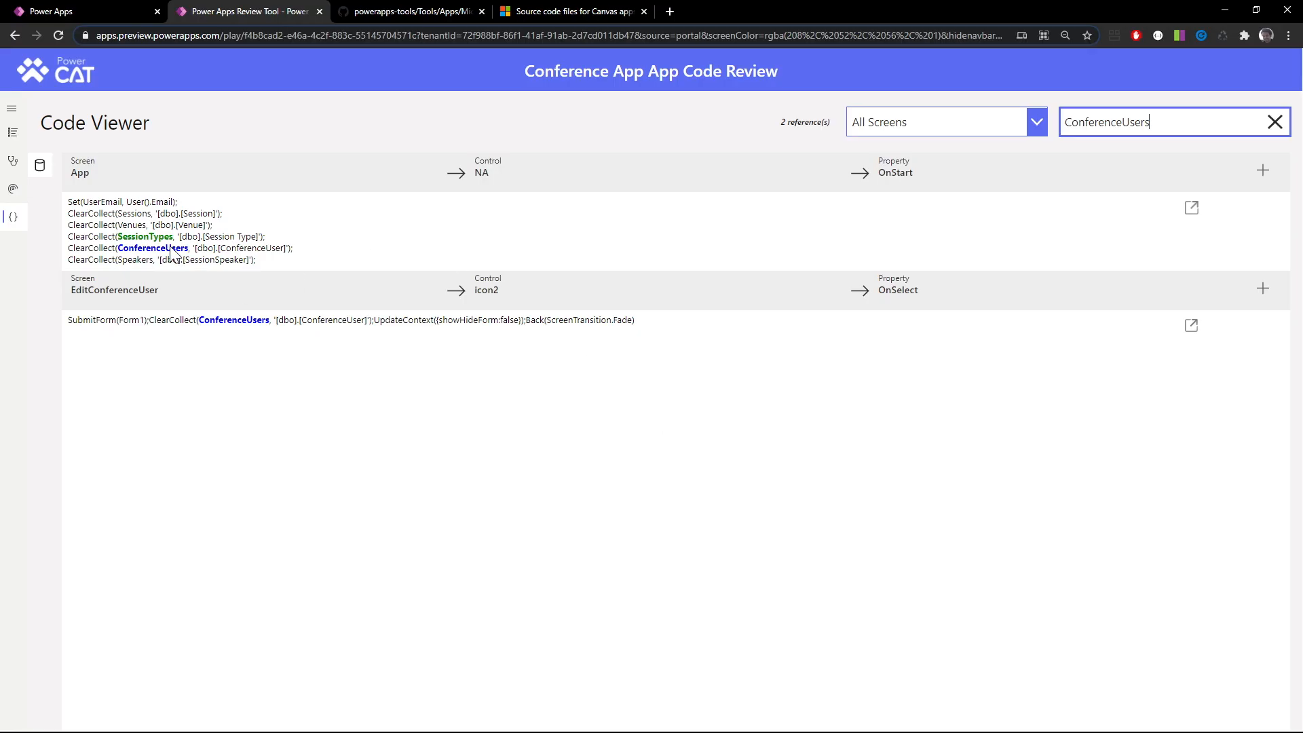
double_click(116, 291)
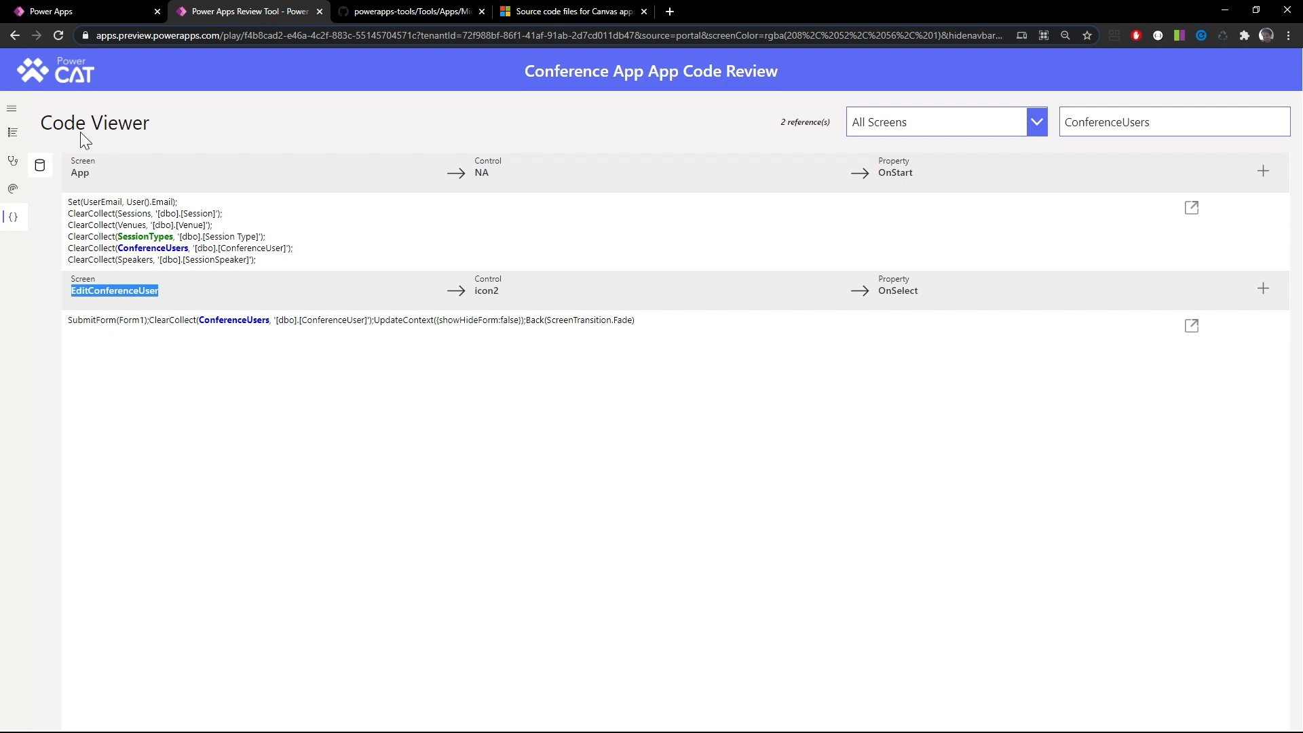
Review the Cross-screen dependencies item in the Code Review Checklist and open the app-InefficientDelayLoading finding in the App Checker Results
click(12, 133)
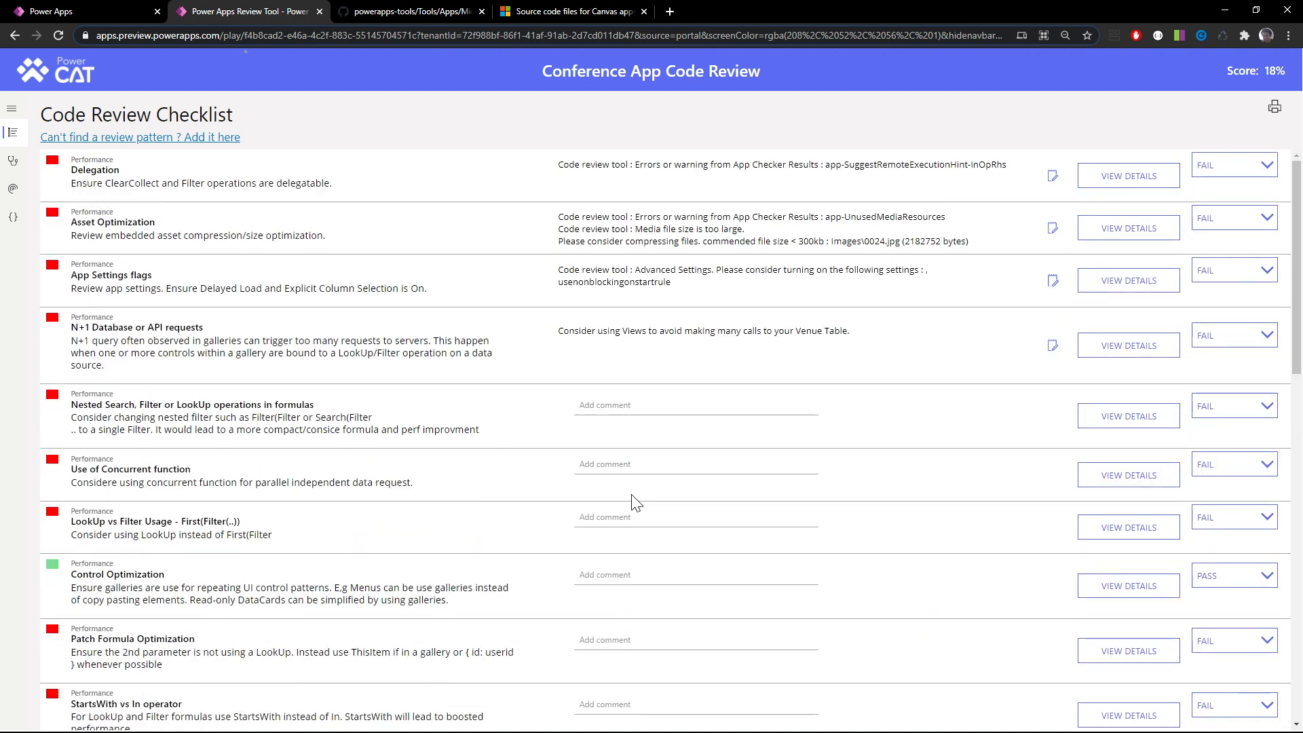
scroll(1070, 500, down, 1)
scroll(1039, 563, down, 4)
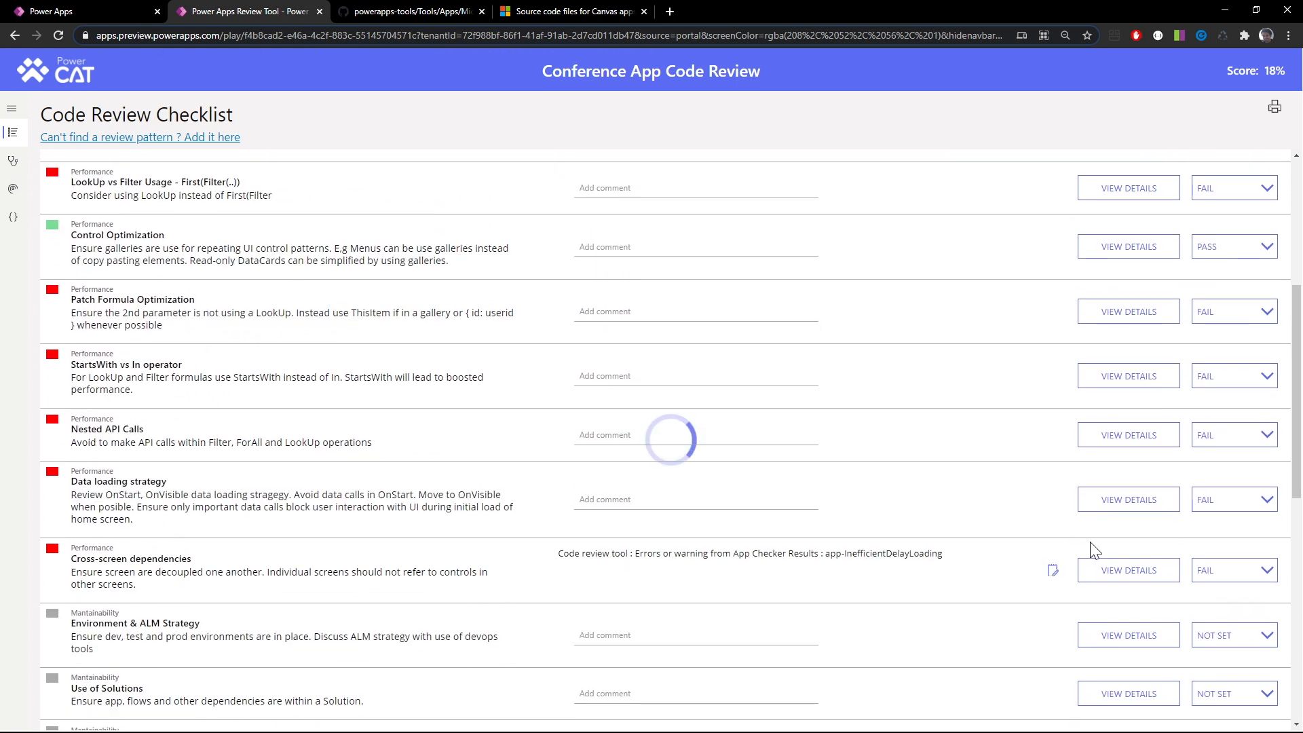
scroll(1079, 563, down, 2)
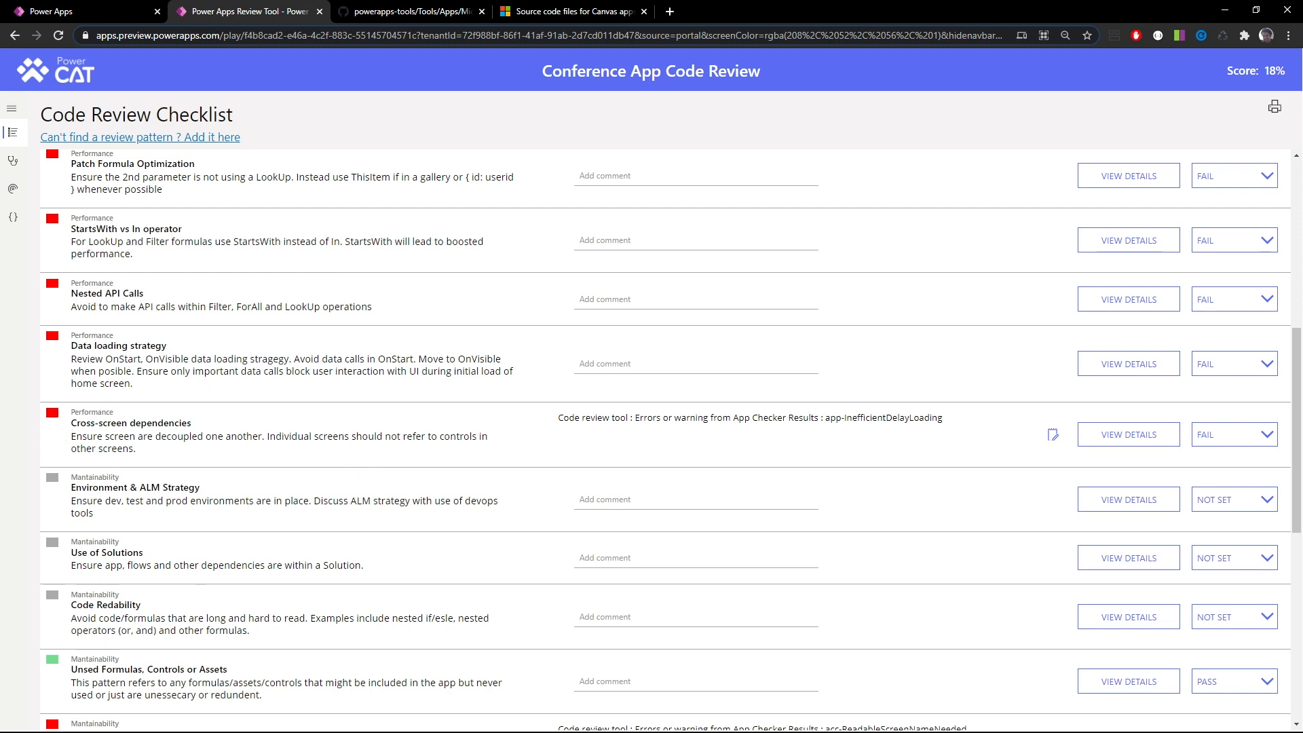
click(12, 161)
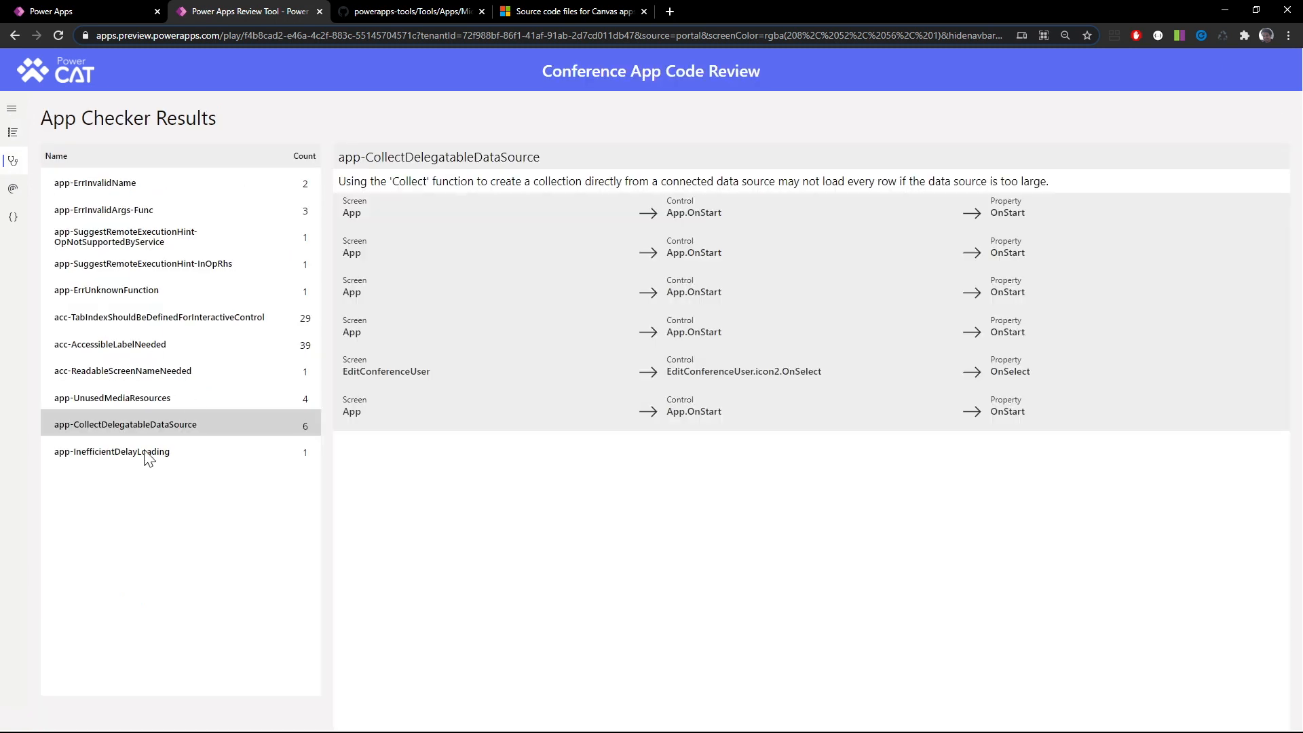
click(149, 453)
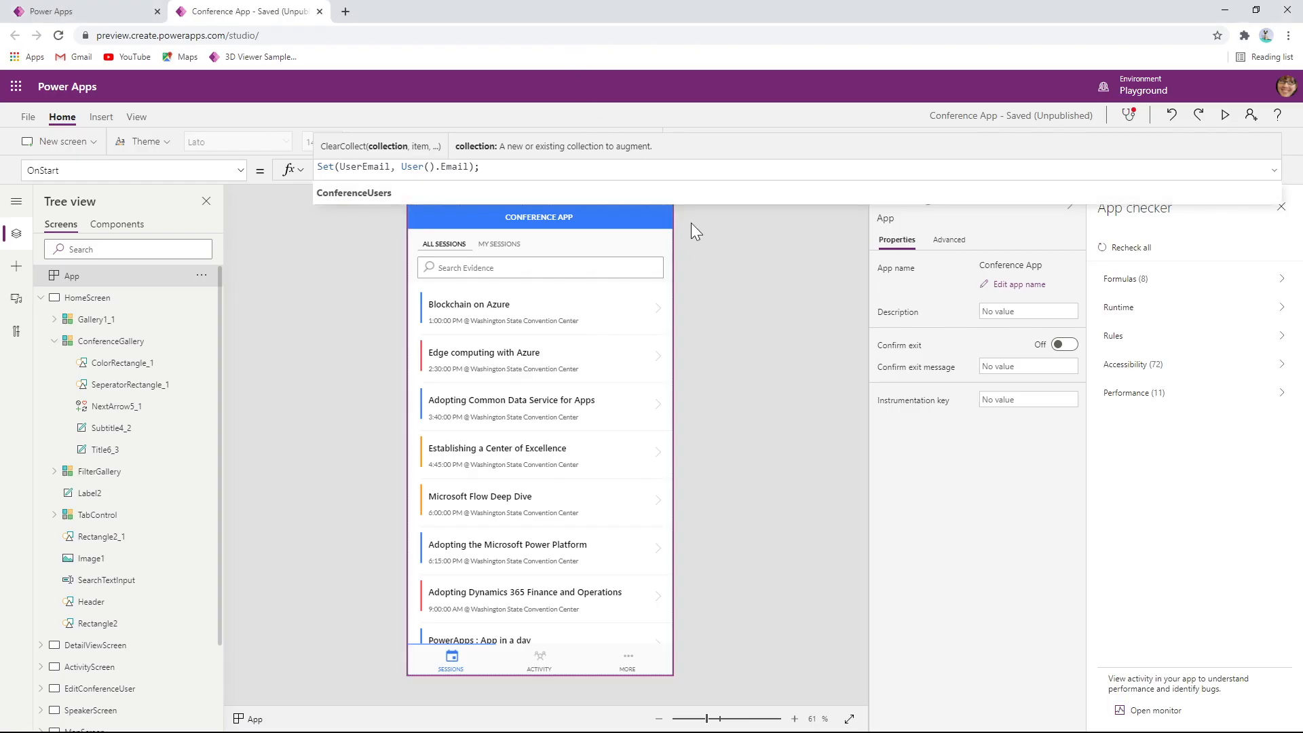
In Power Apps Studio, show the HomeScreen Header's Fill formula and highlight its DefaultButtonStyle reference
click(622, 224)
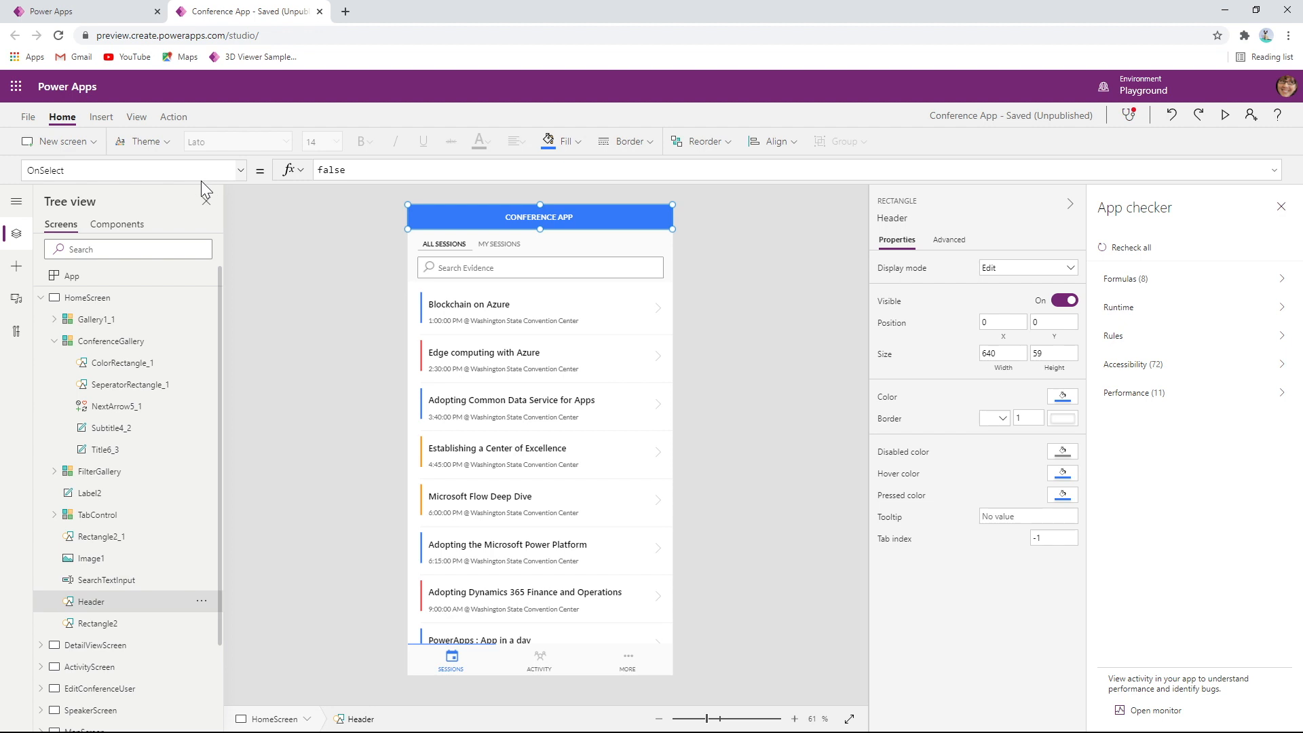
click(240, 171)
key(ctrl+a)
text(Fill)
key(Tab)
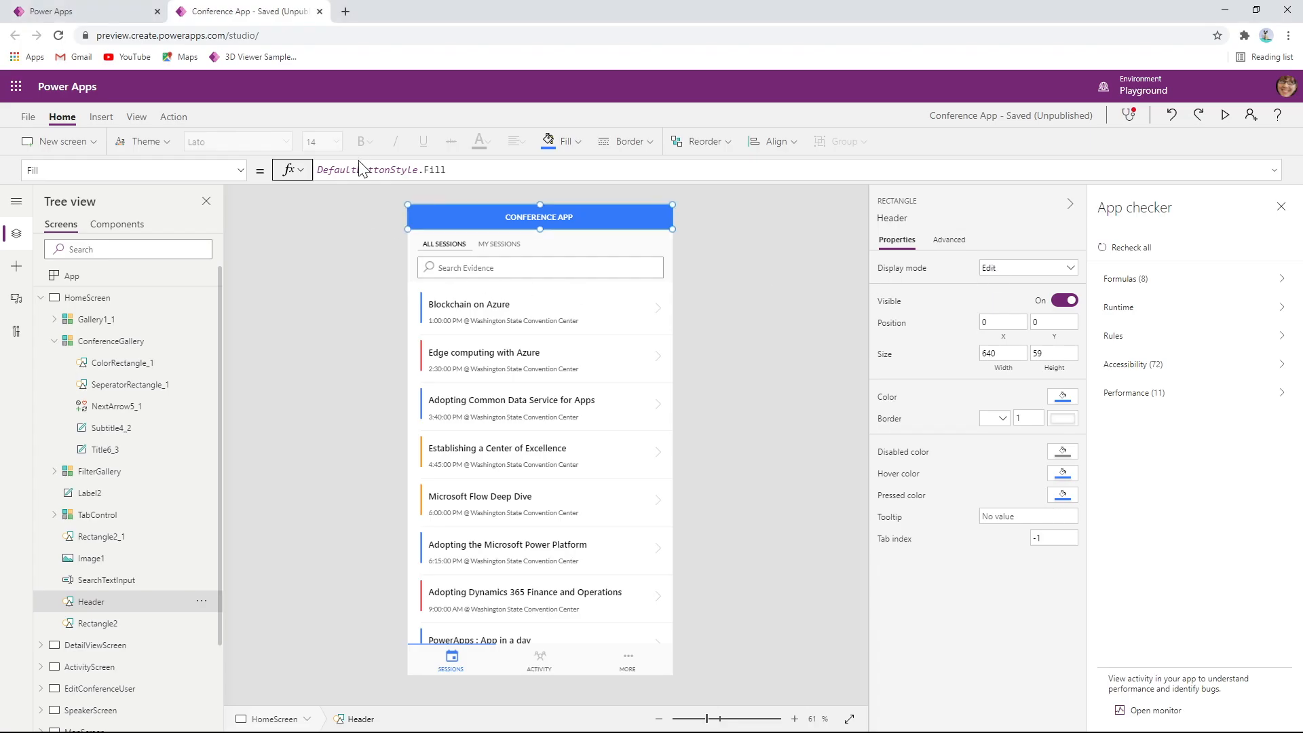
double_click(360, 169)
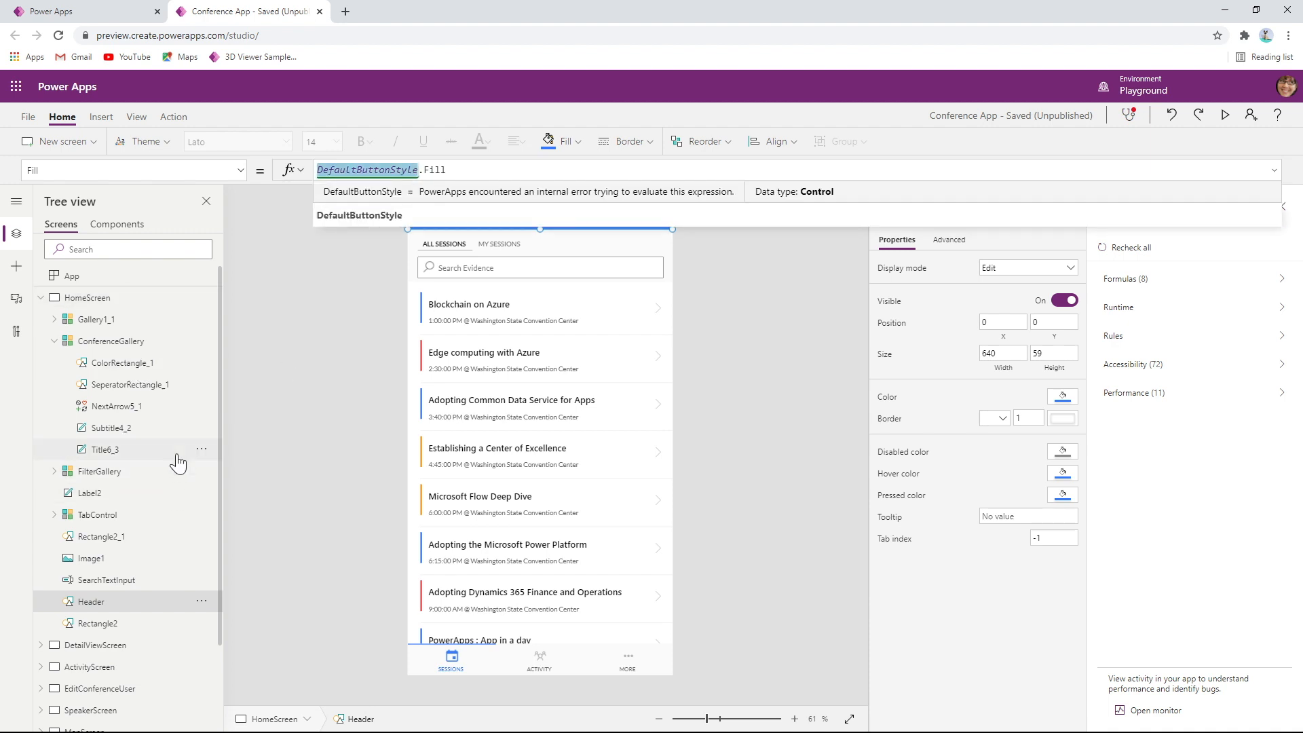
Open StylesScreen and select its Active button, the control referenced by the Header's Fill
scroll(178, 463, down, 3)
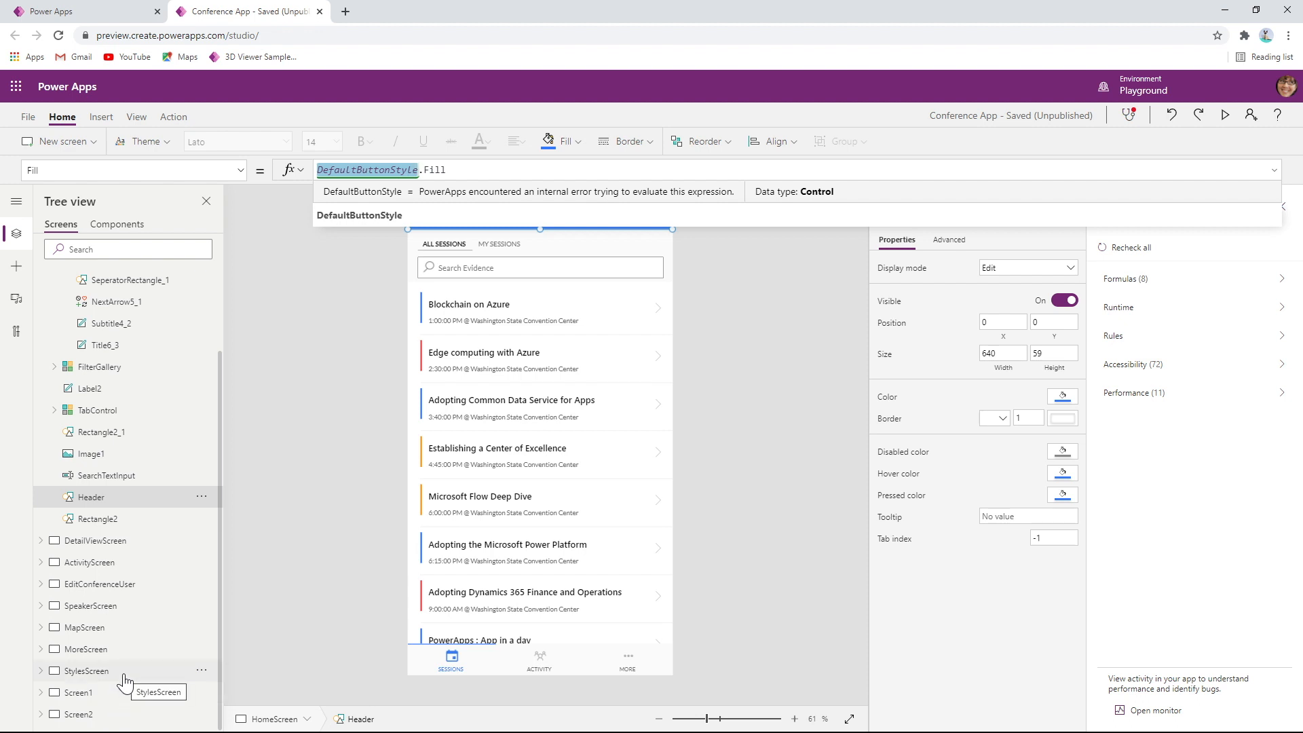
click(124, 675)
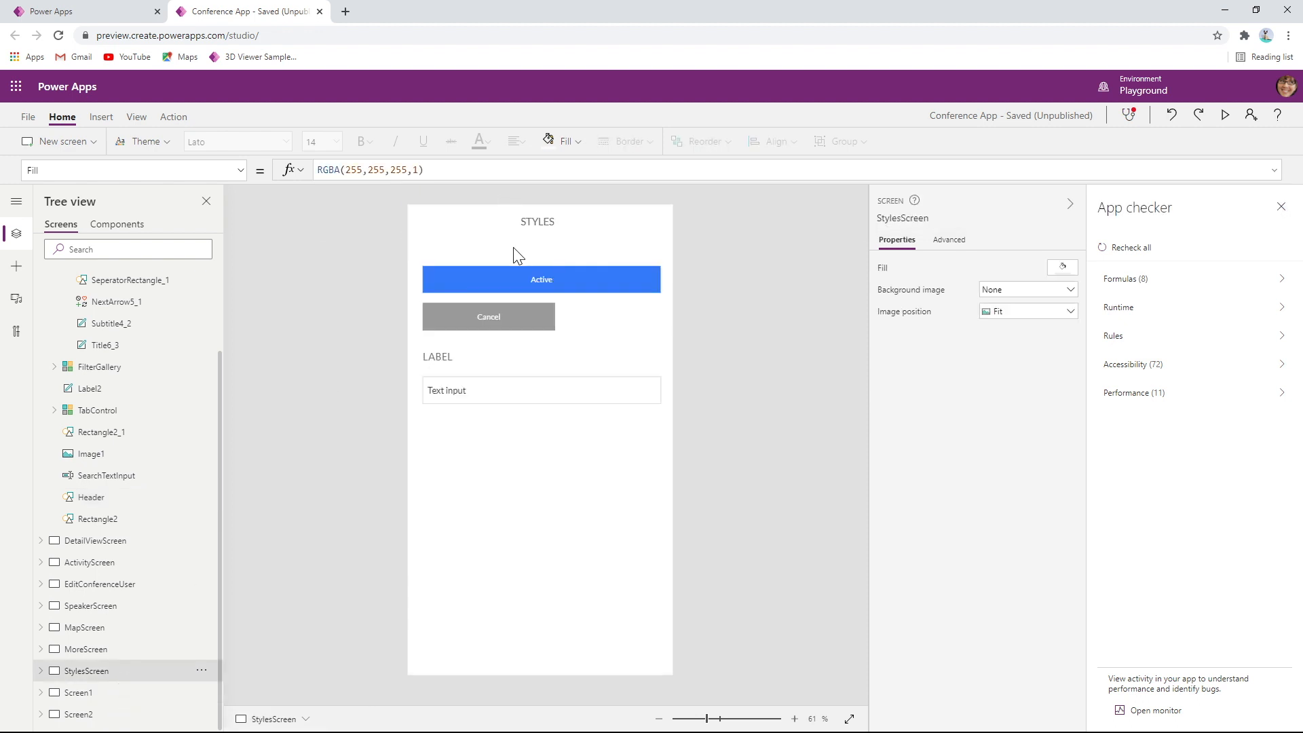
click(504, 284)
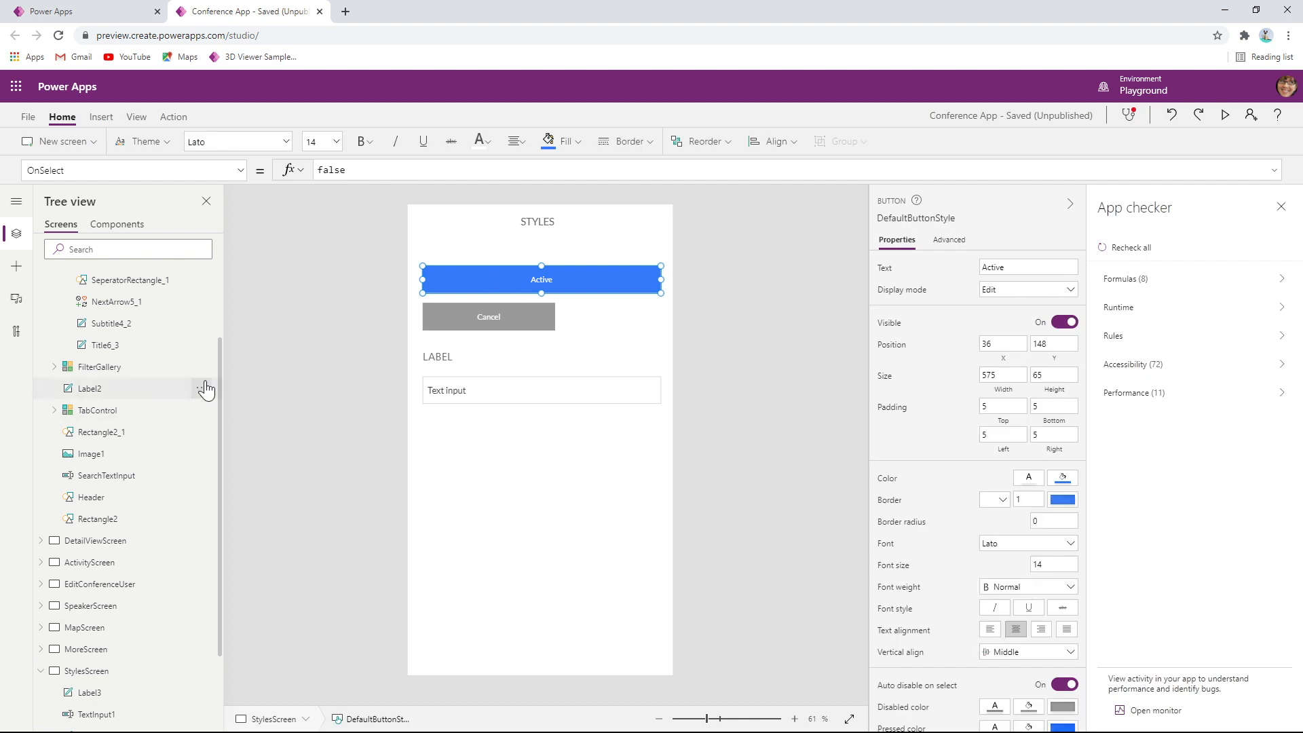
Return to HomeScreen and locate StylesScreen in the list of screens
scroll(152, 312, up, 3)
click(173, 298)
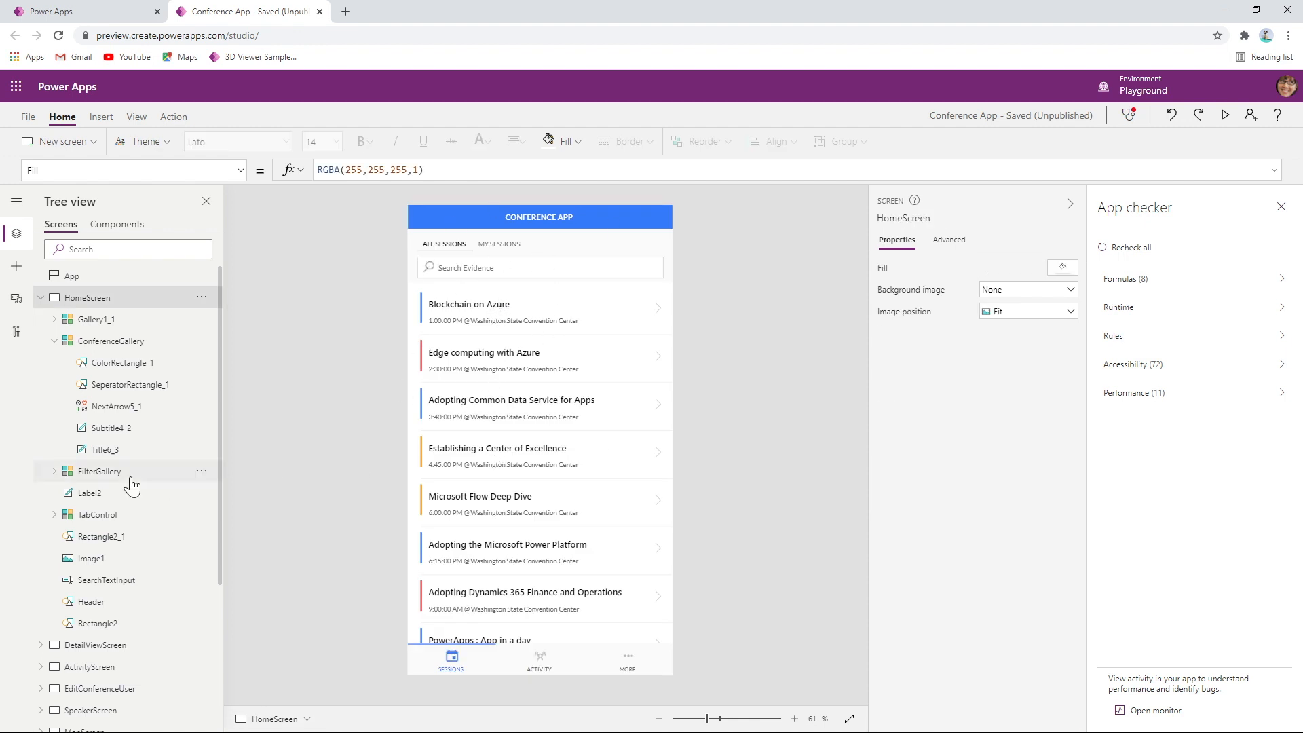
scroll(103, 484, down, 3)
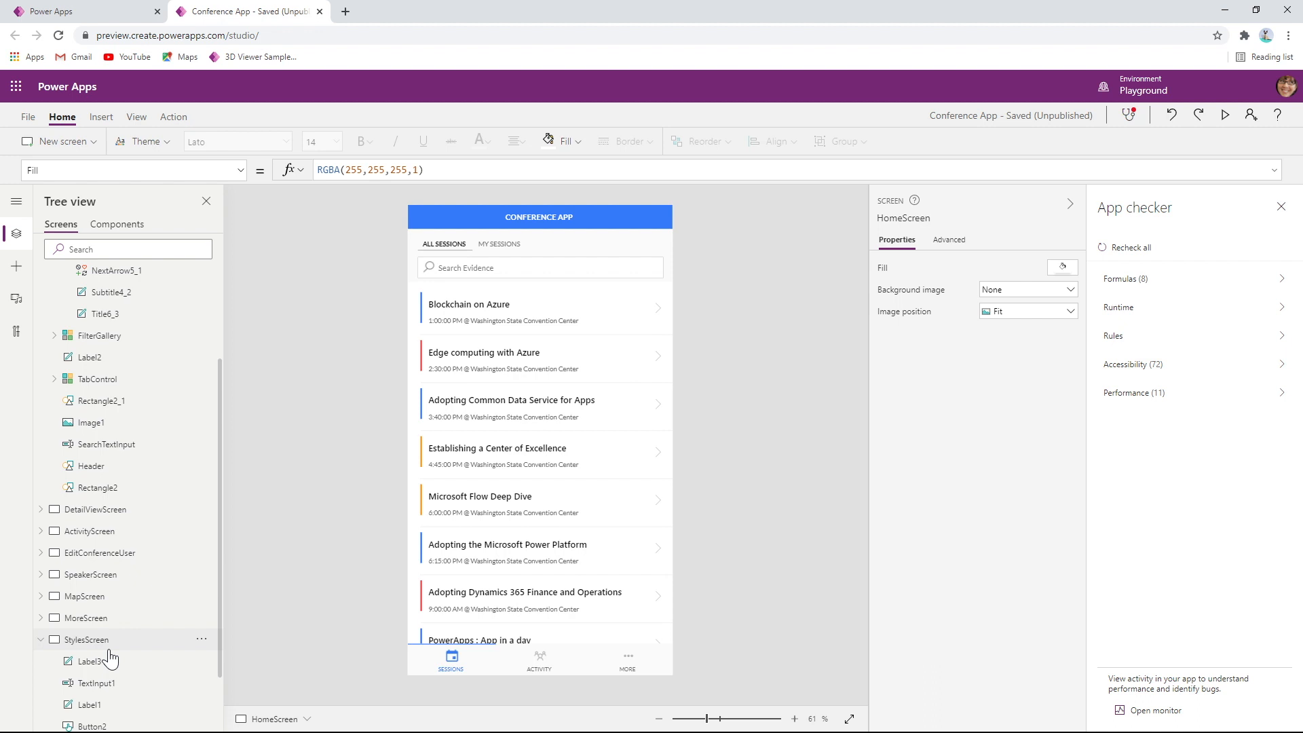
Switch back to the Power Apps Review Tool and return to the Cross-screen dependencies item in the Code Review Checklist
scroll(109, 660, up, 3)
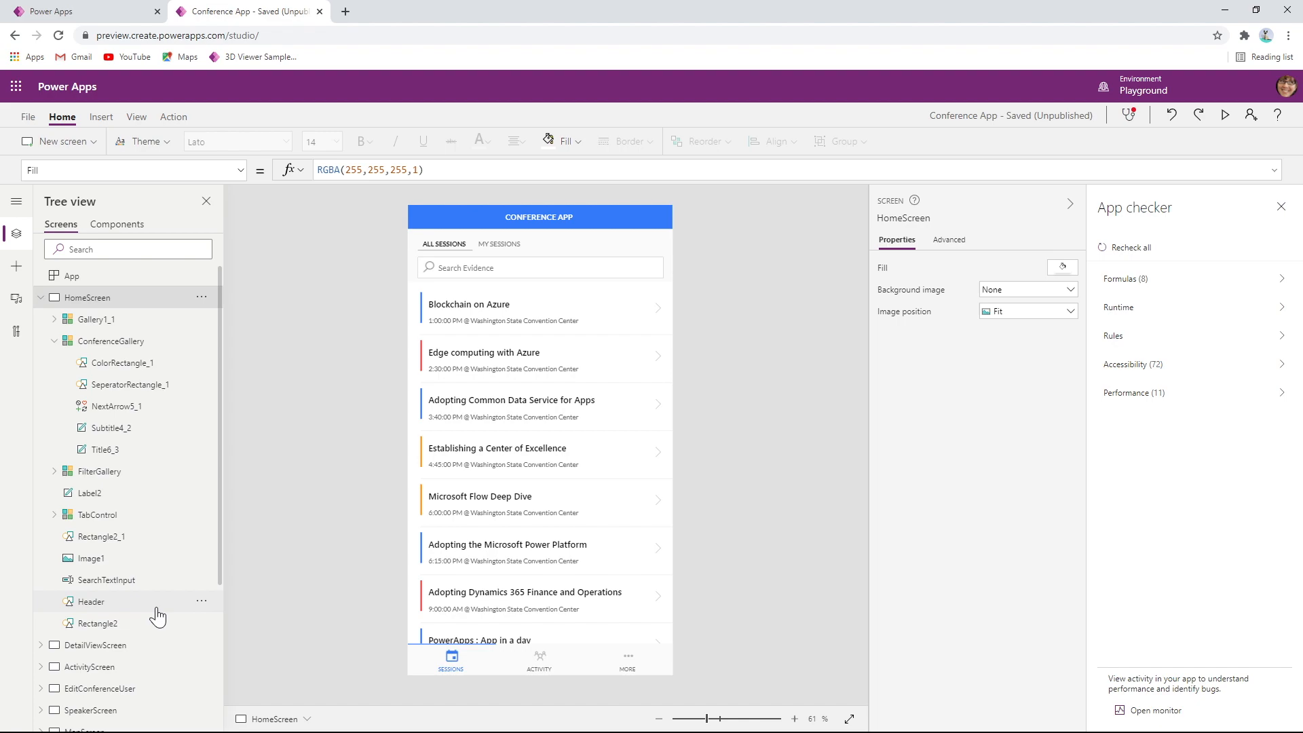
key(alt+Tab)
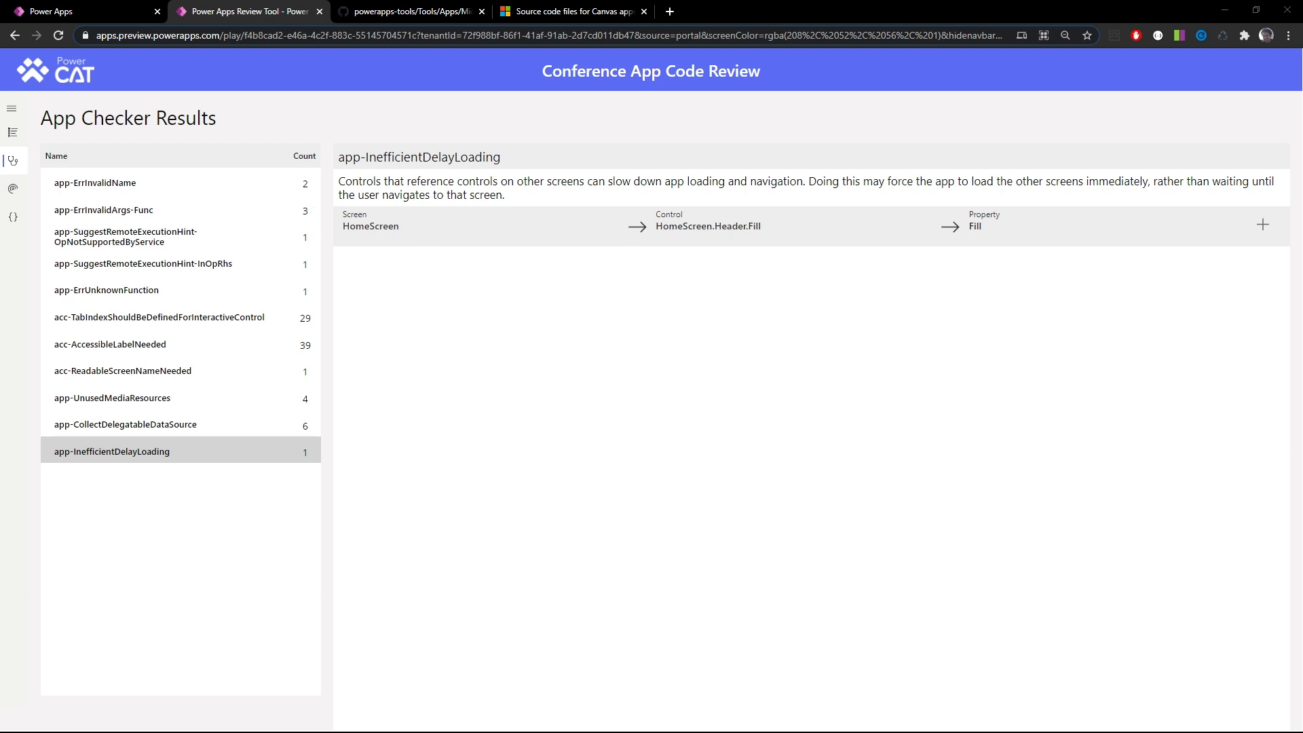
click(21, 191)
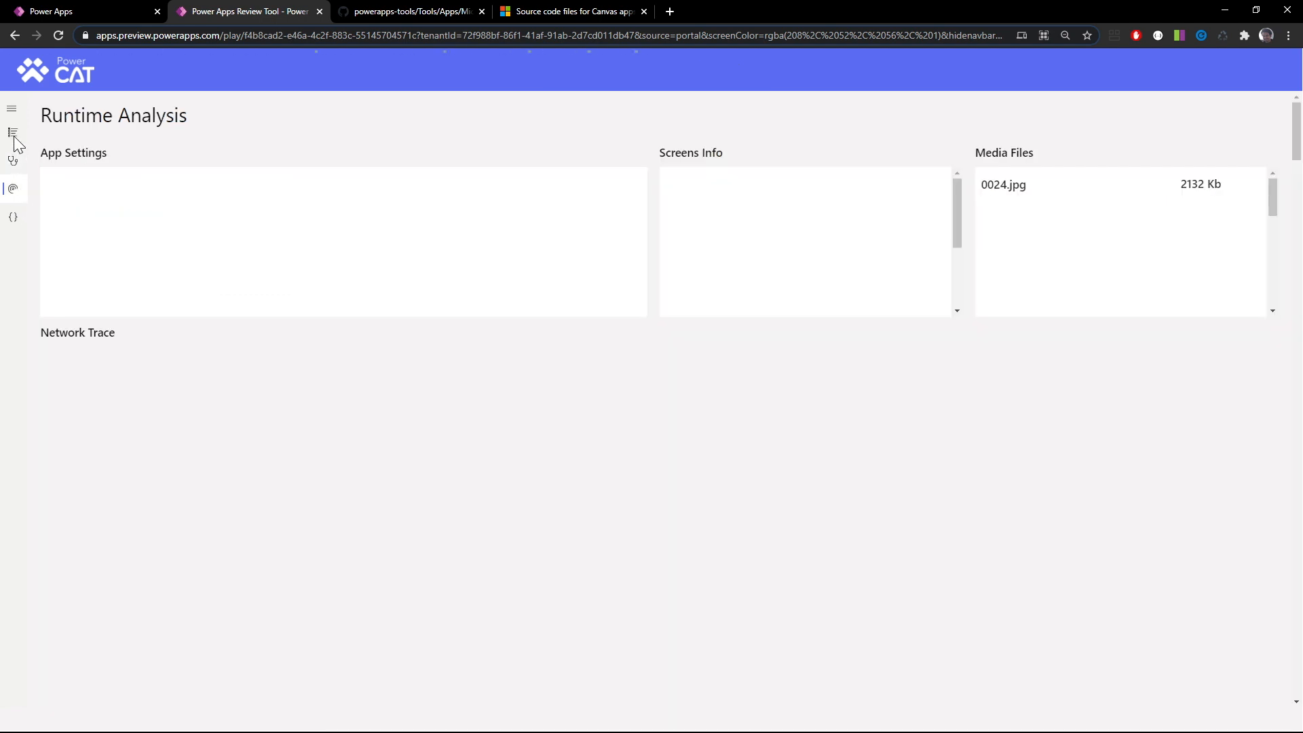
click(13, 134)
scroll(593, 290, down, 5)
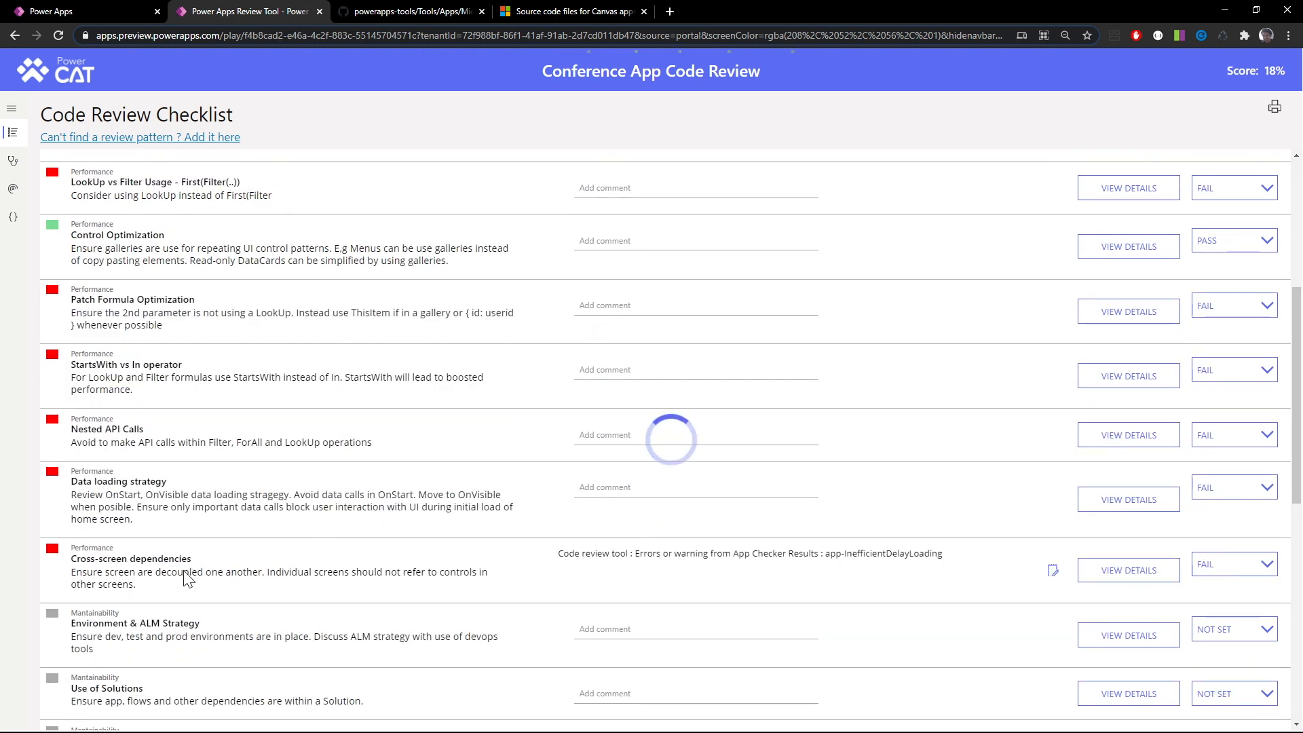
scroll(189, 577, down, 1)
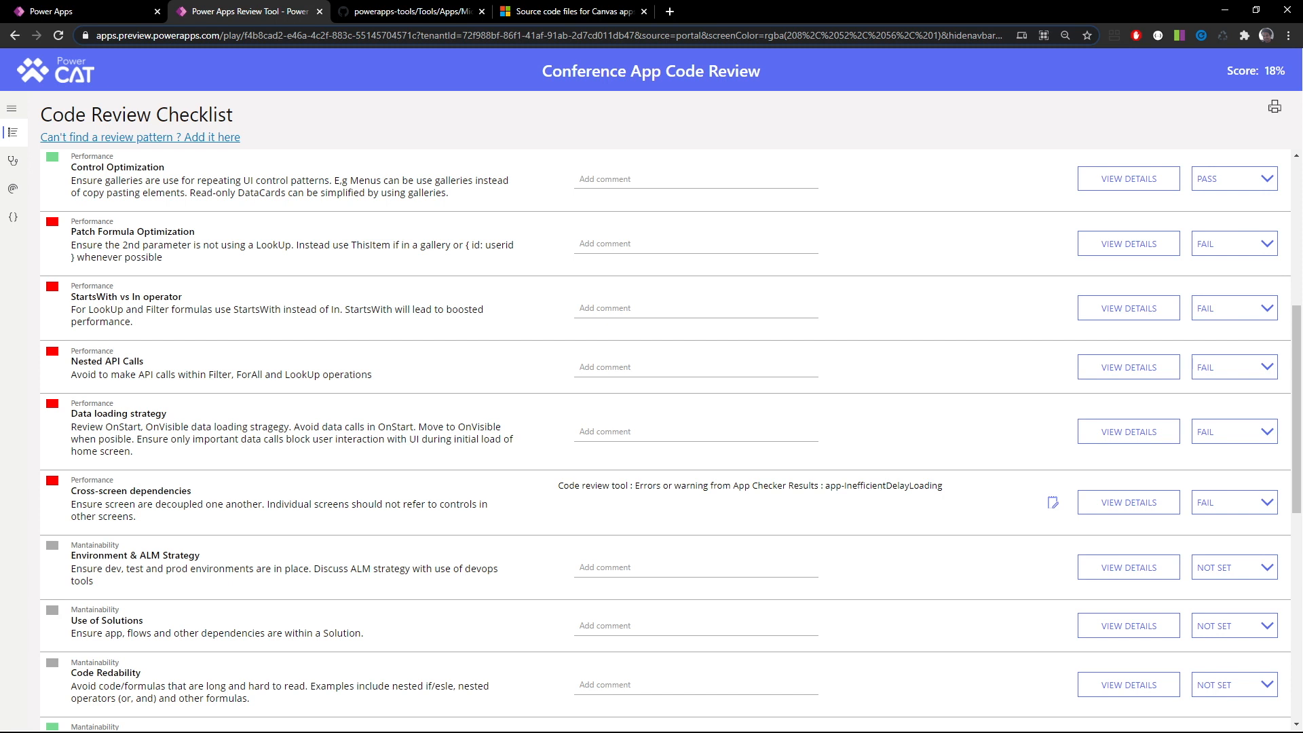
View the details of the Environment & ALM Strategy checklist item and close them
scroll(661, 440, down, 1)
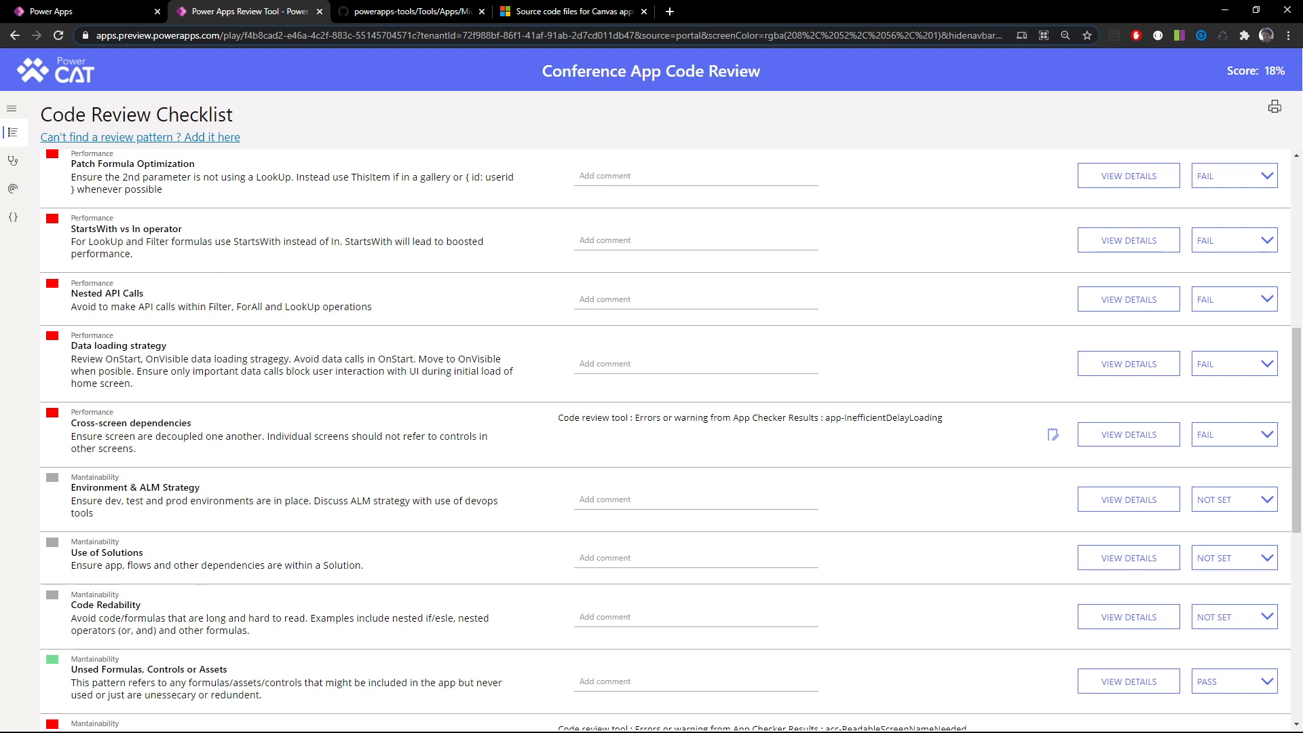
click(1094, 499)
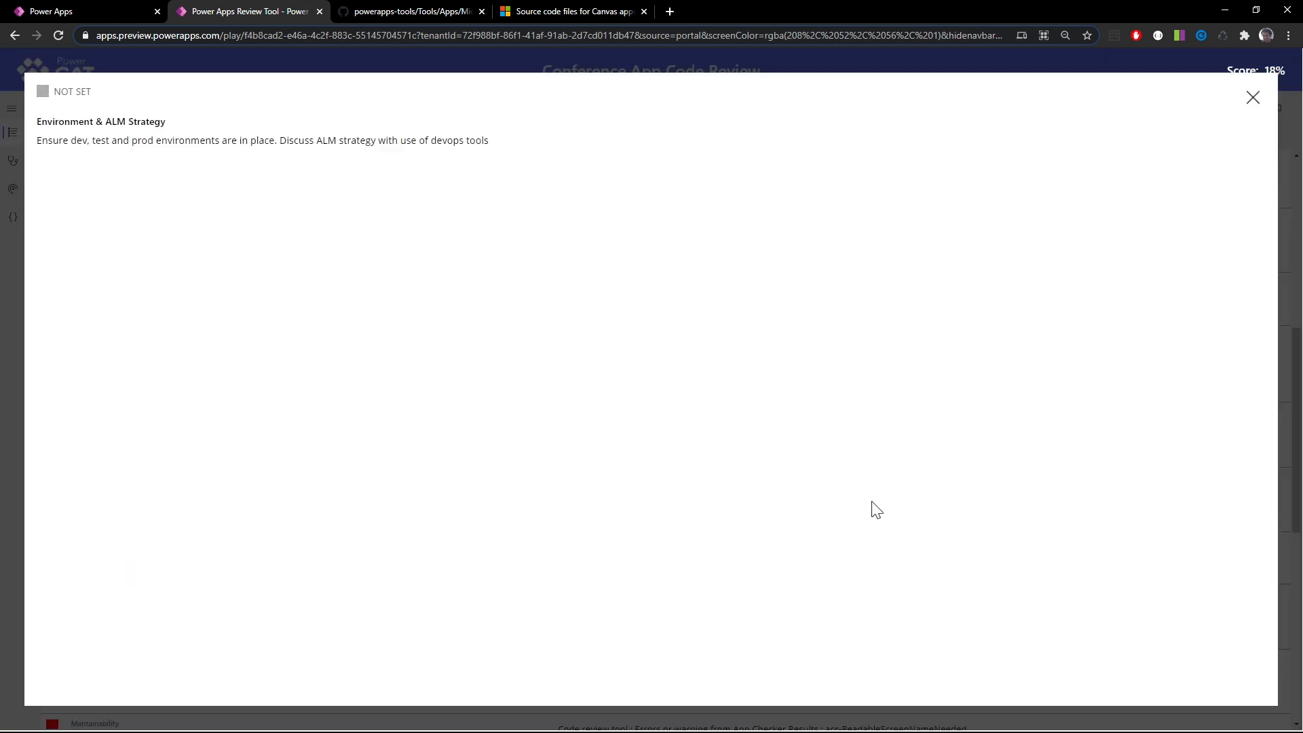
click(1254, 101)
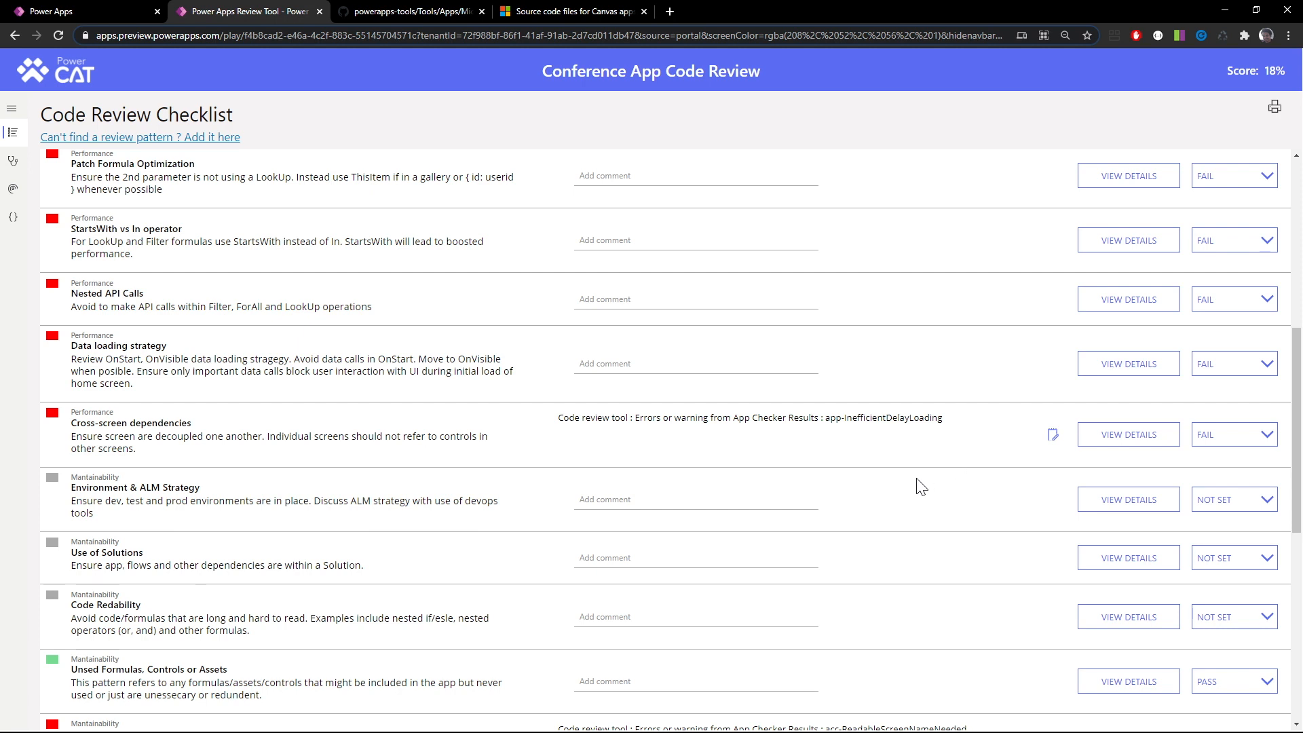
Score the Environment & ALM Strategy and Use of Solutions checklist items as NA
click(1216, 499)
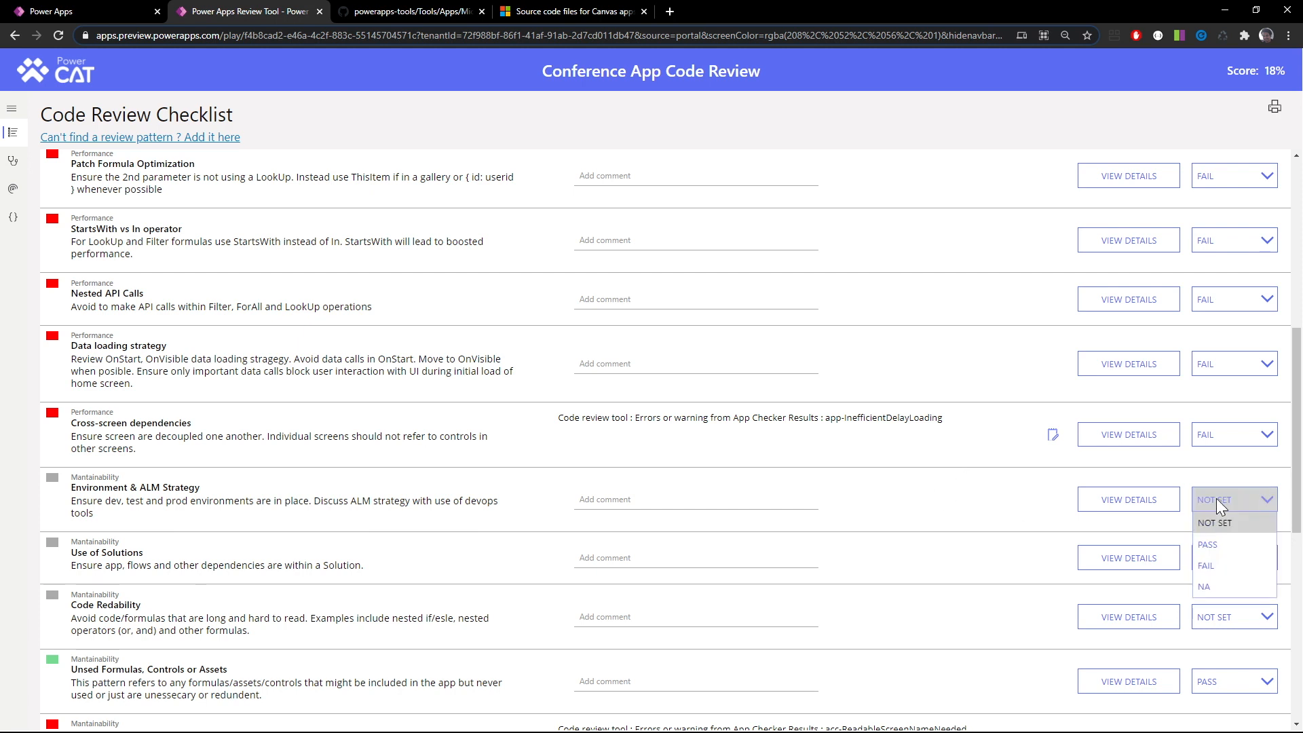
click(1217, 585)
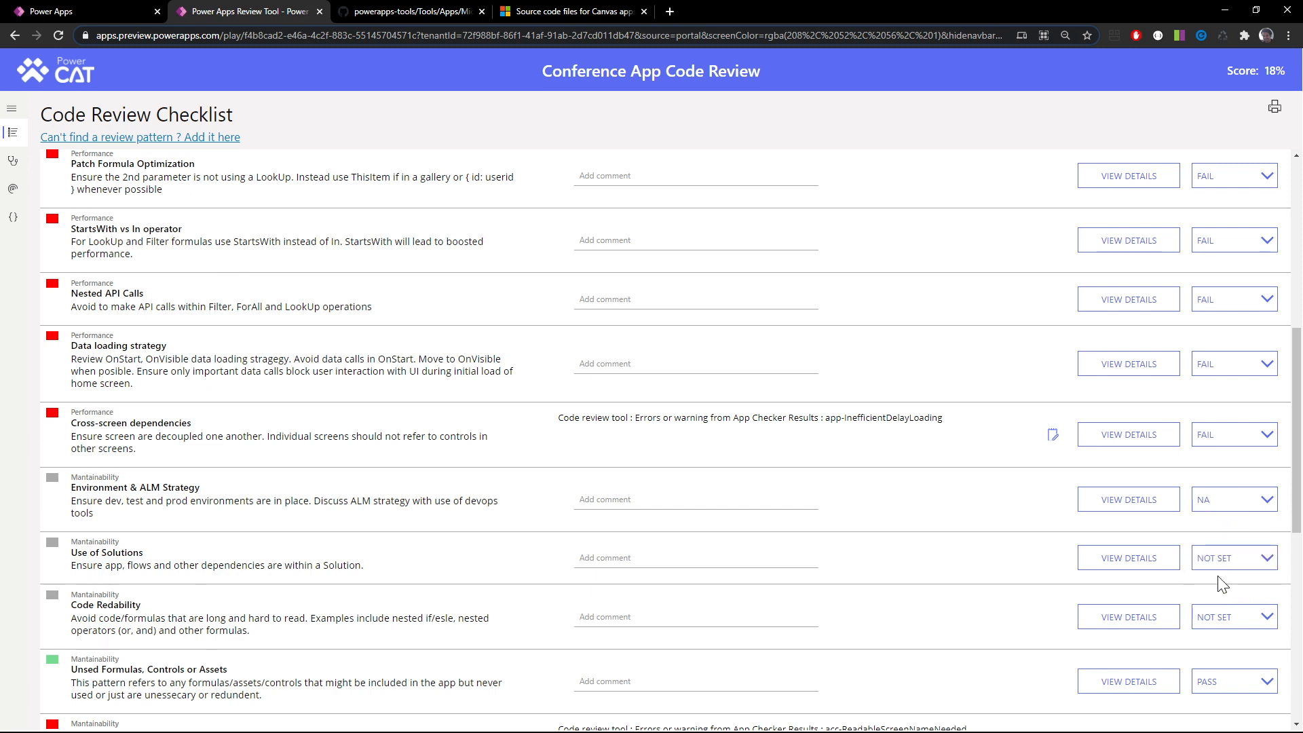
click(1220, 559)
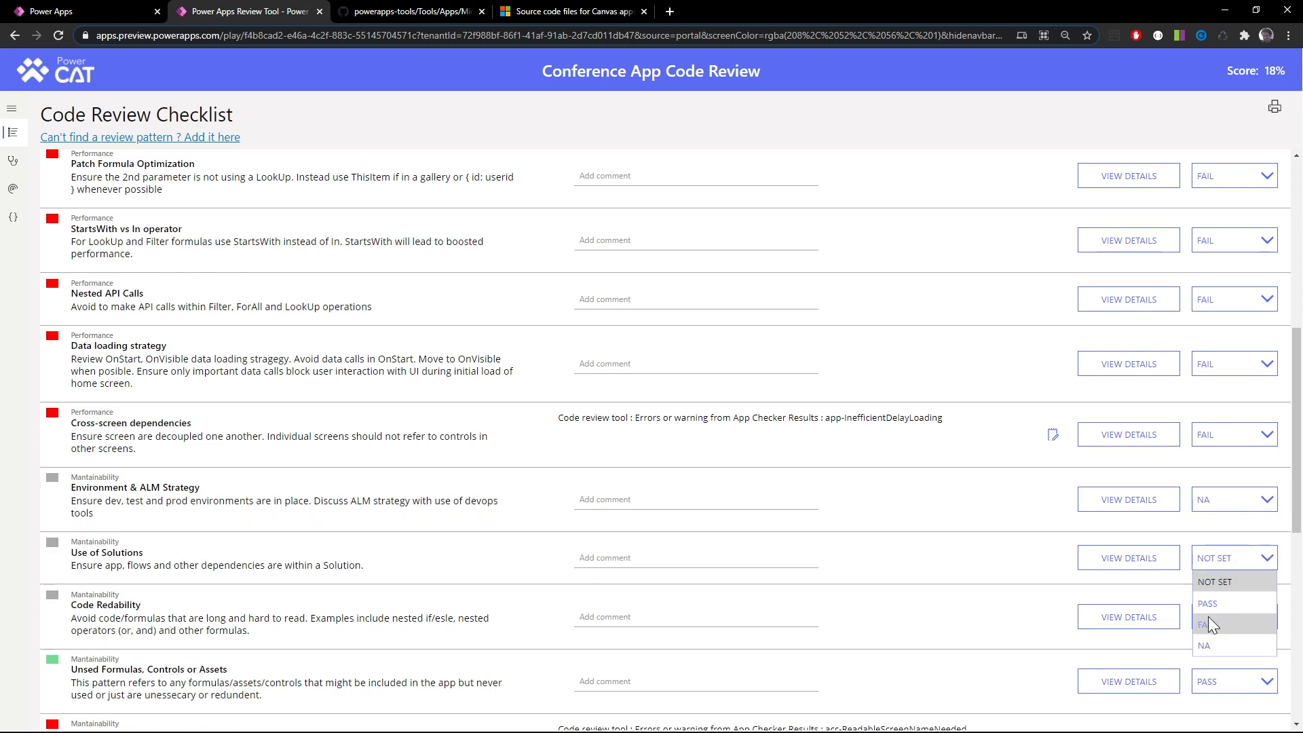
click(1204, 644)
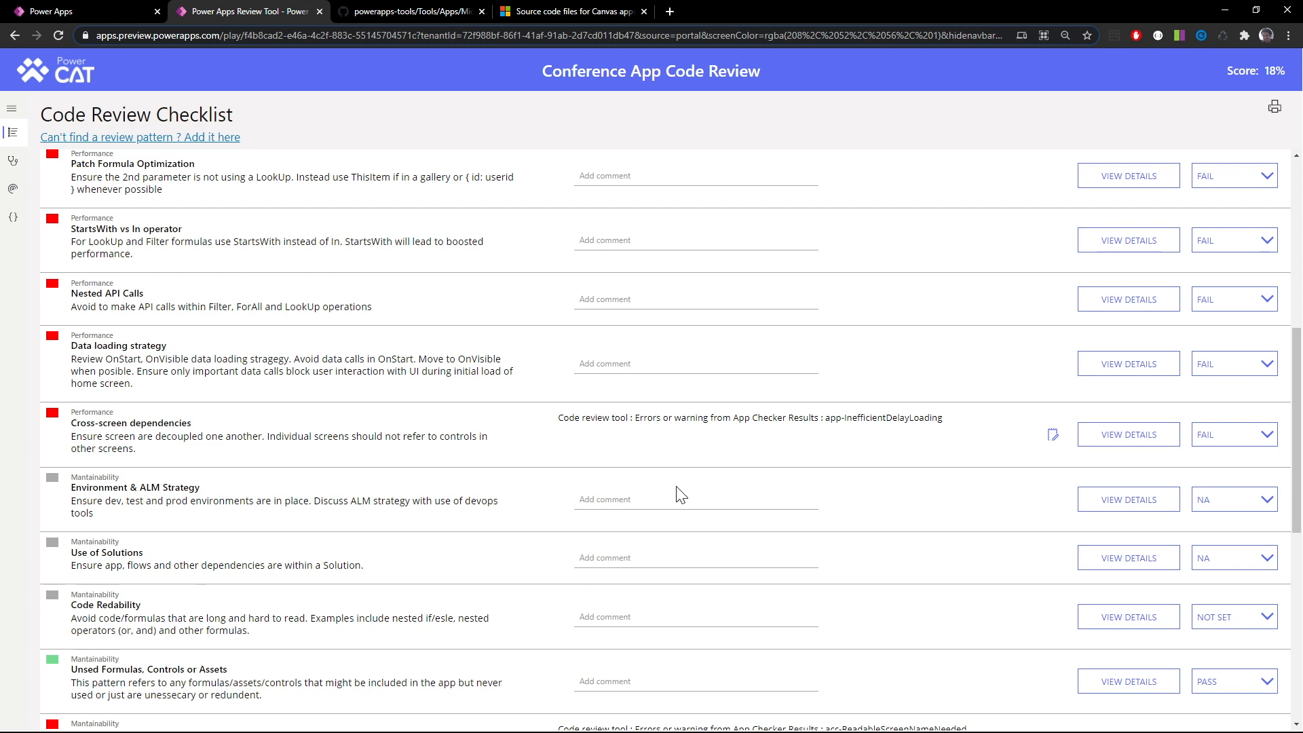
Review the flagged formula in the details of the Code Redability item and close them
scroll(680, 495, down, 2)
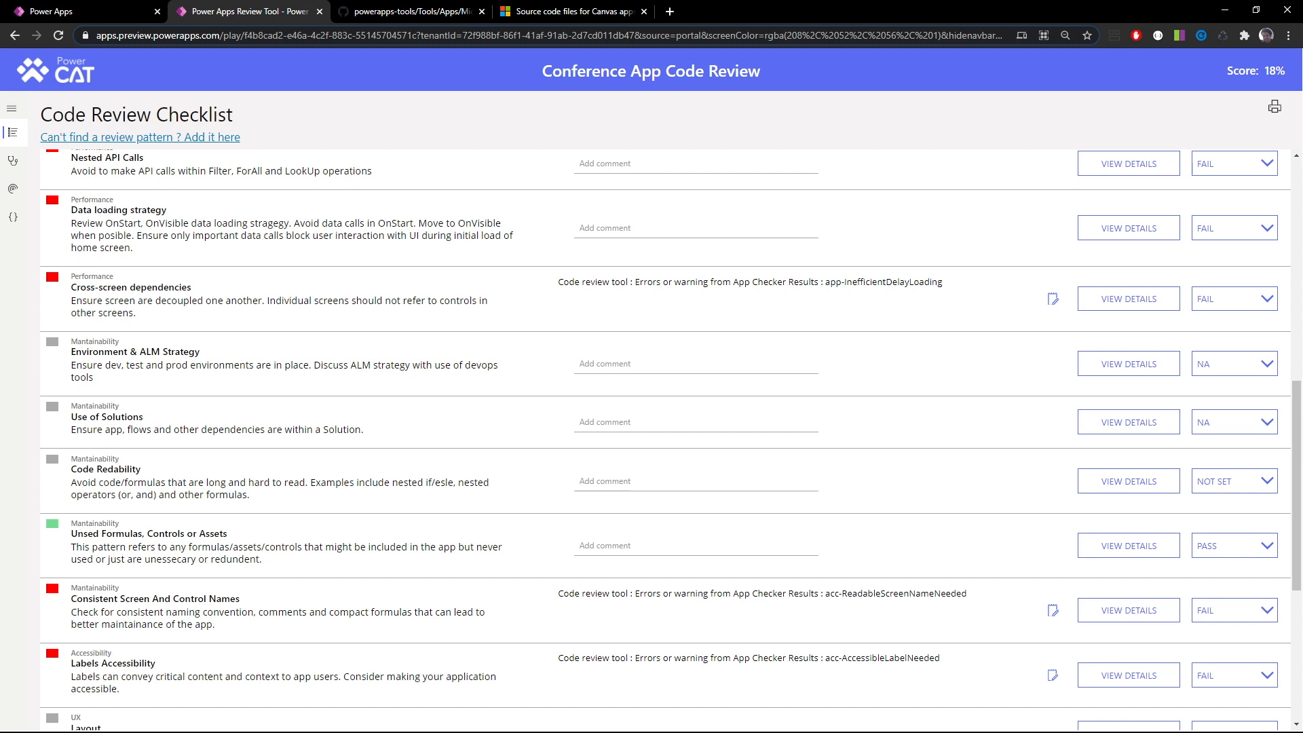
click(1151, 483)
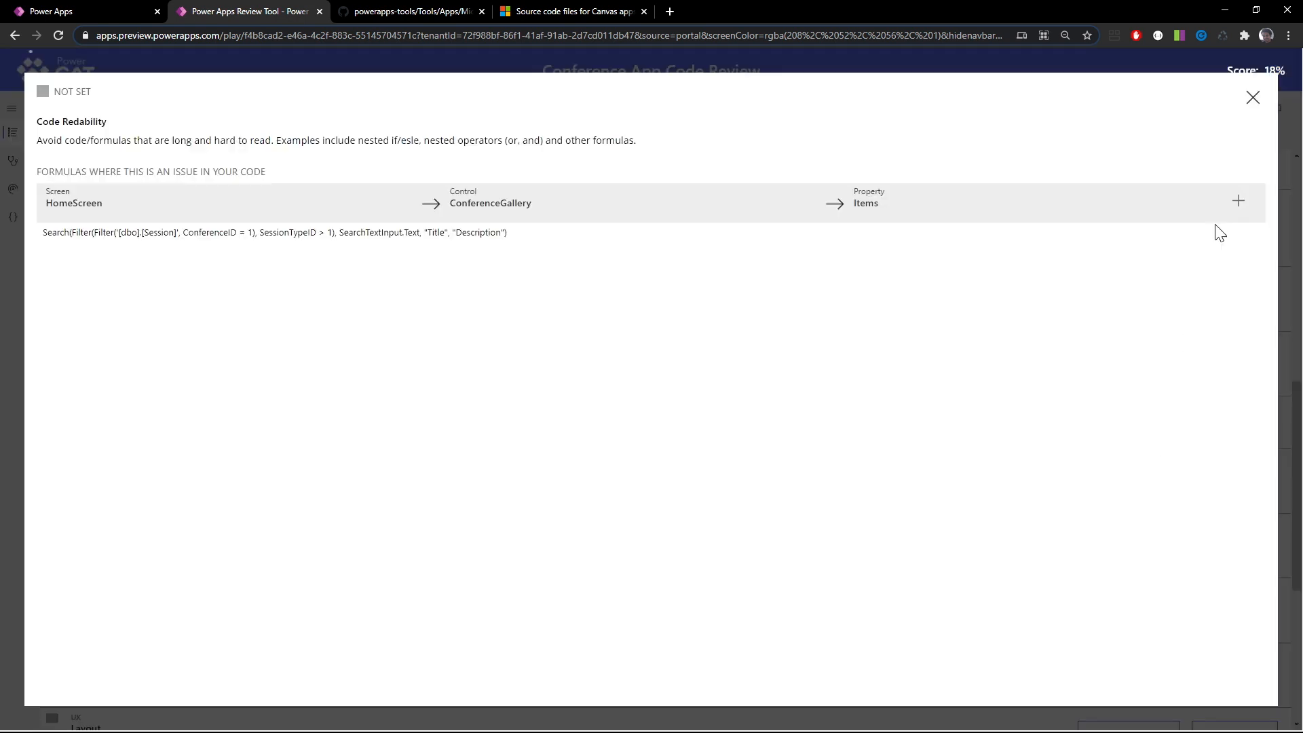
click(1253, 98)
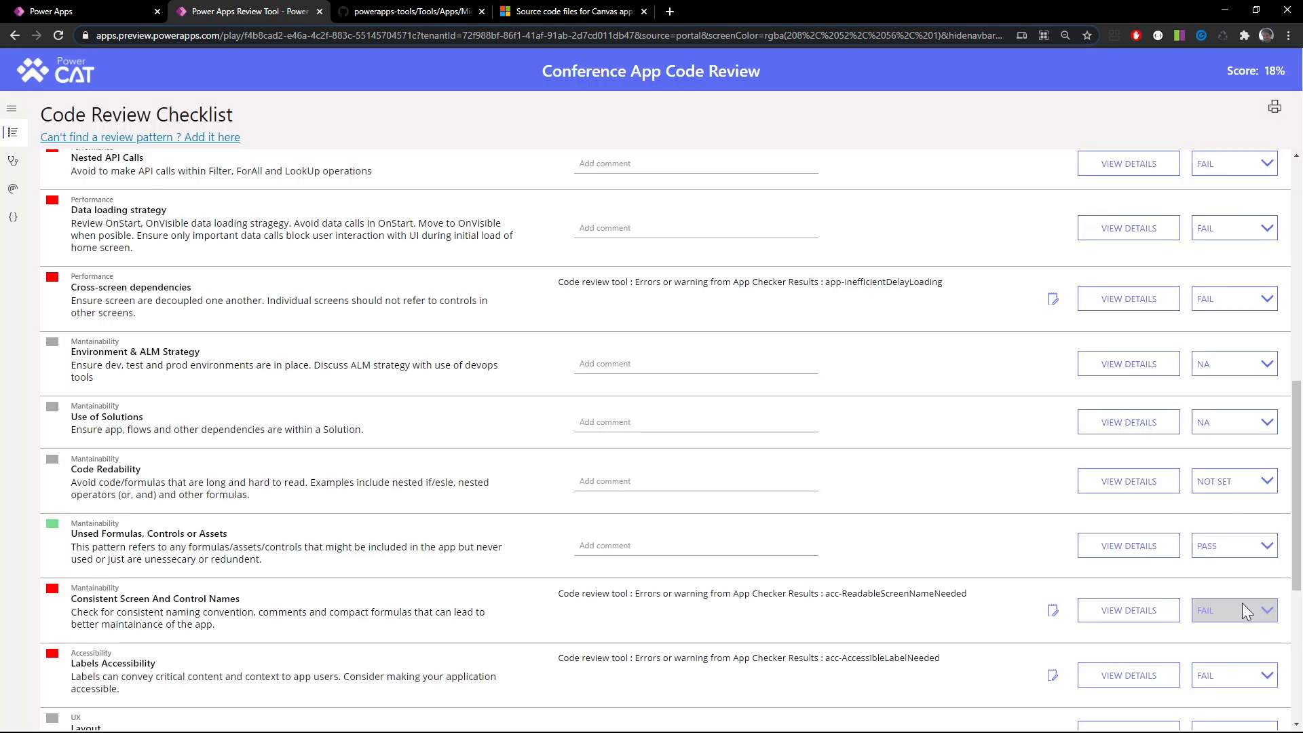
Score the Code Redability checklist item as FAIL
scroll(1242, 602, down, 2)
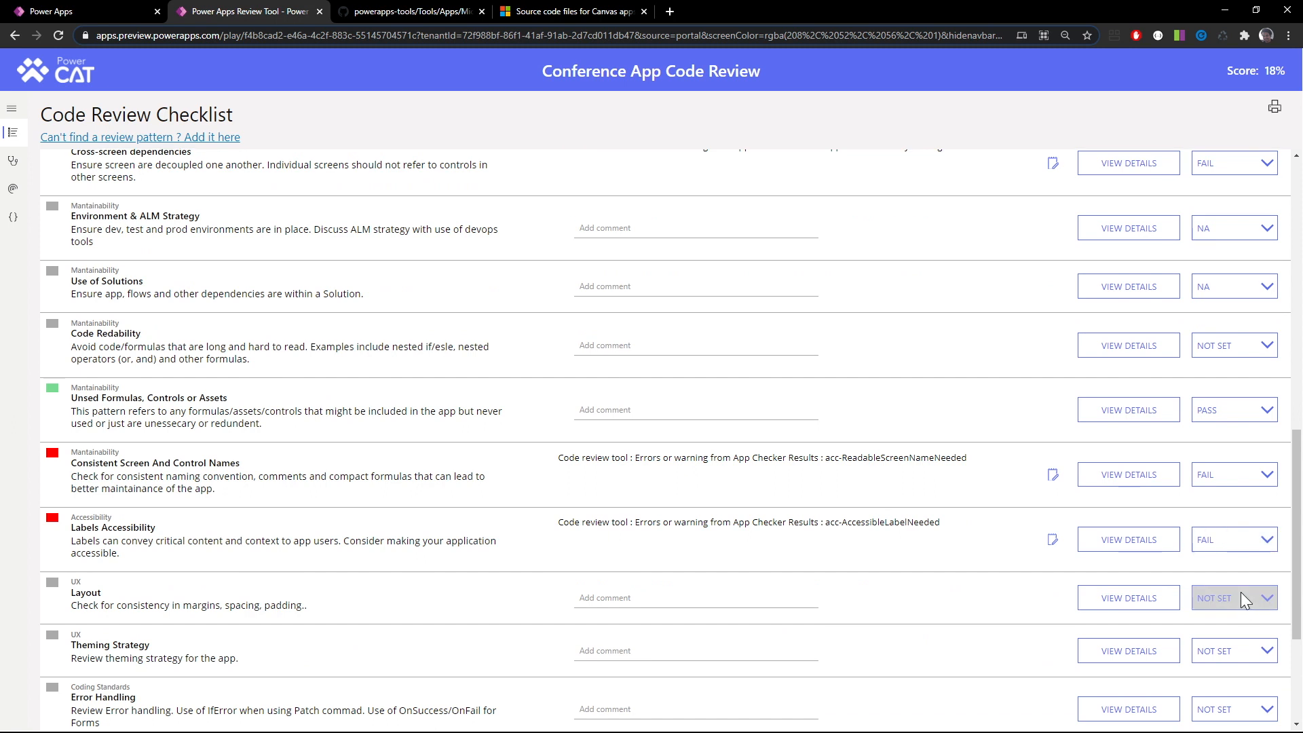
scroll(1230, 556, down, 3)
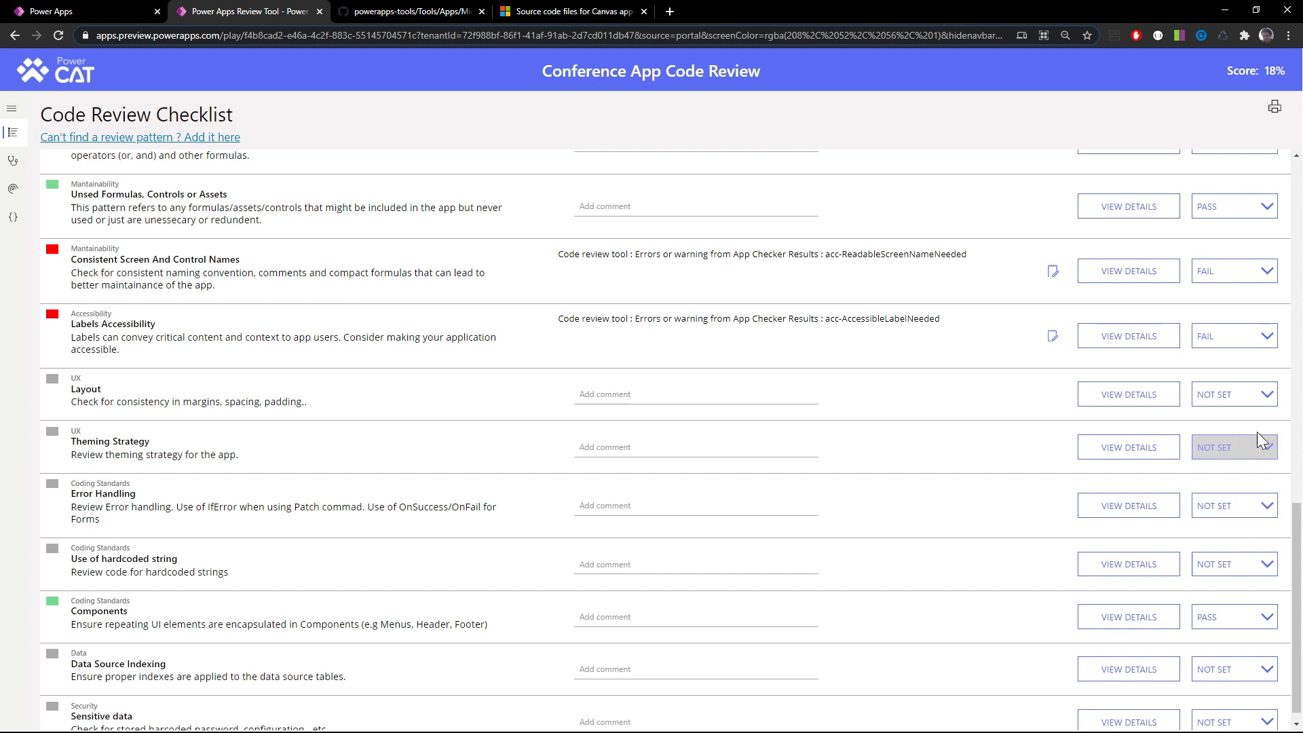
scroll(1249, 381, up, 1)
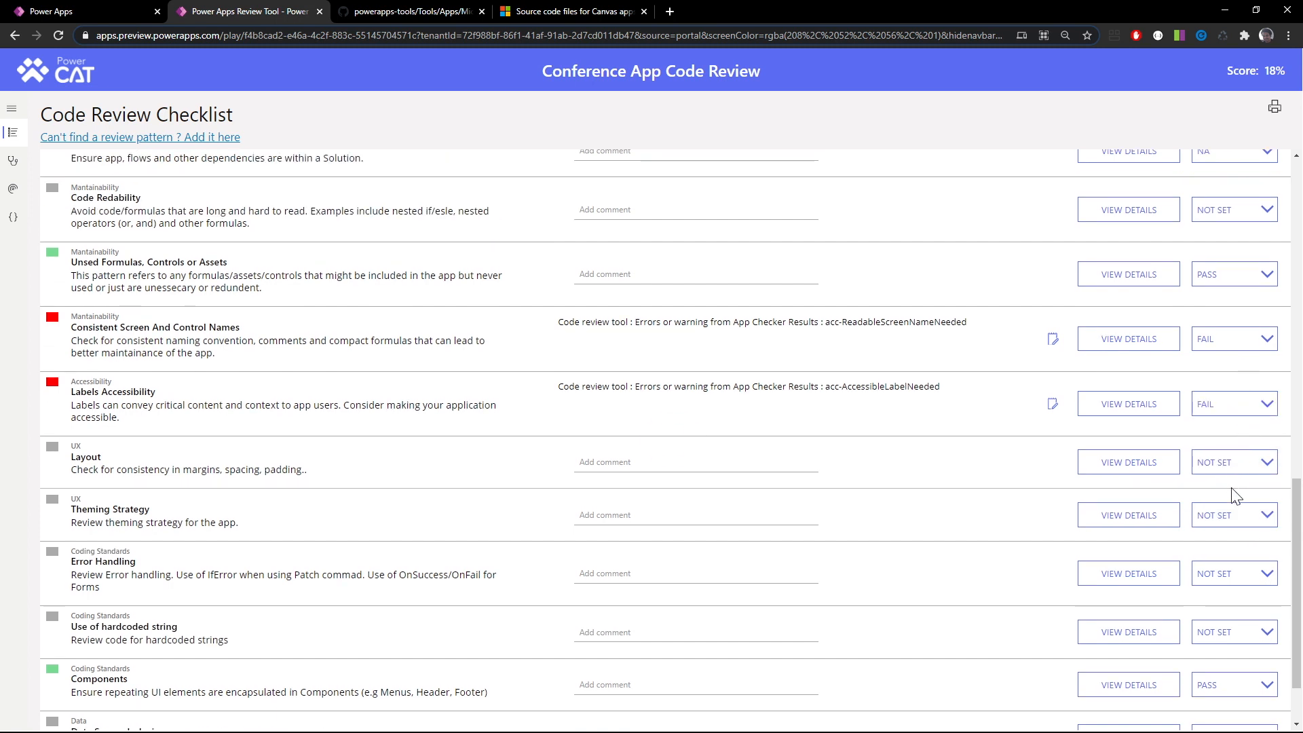
scroll(1234, 494, up, 2)
click(1265, 344)
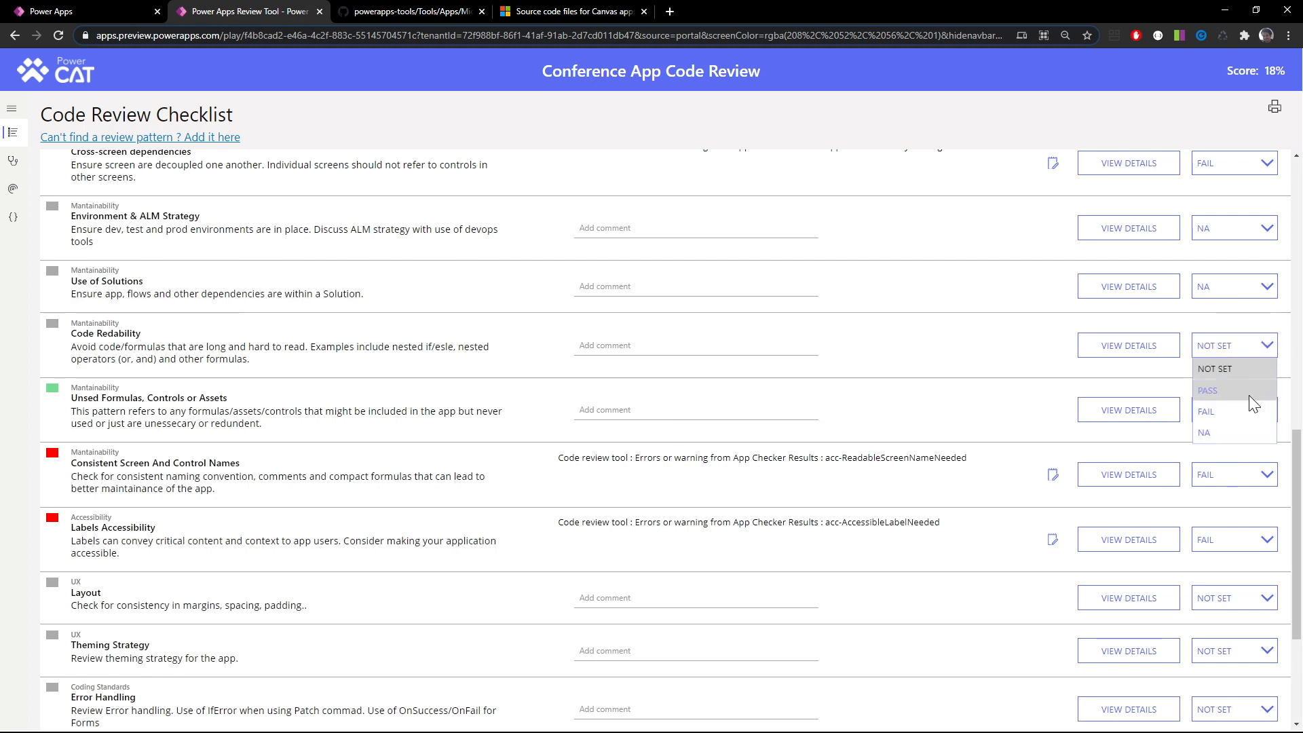
click(1244, 410)
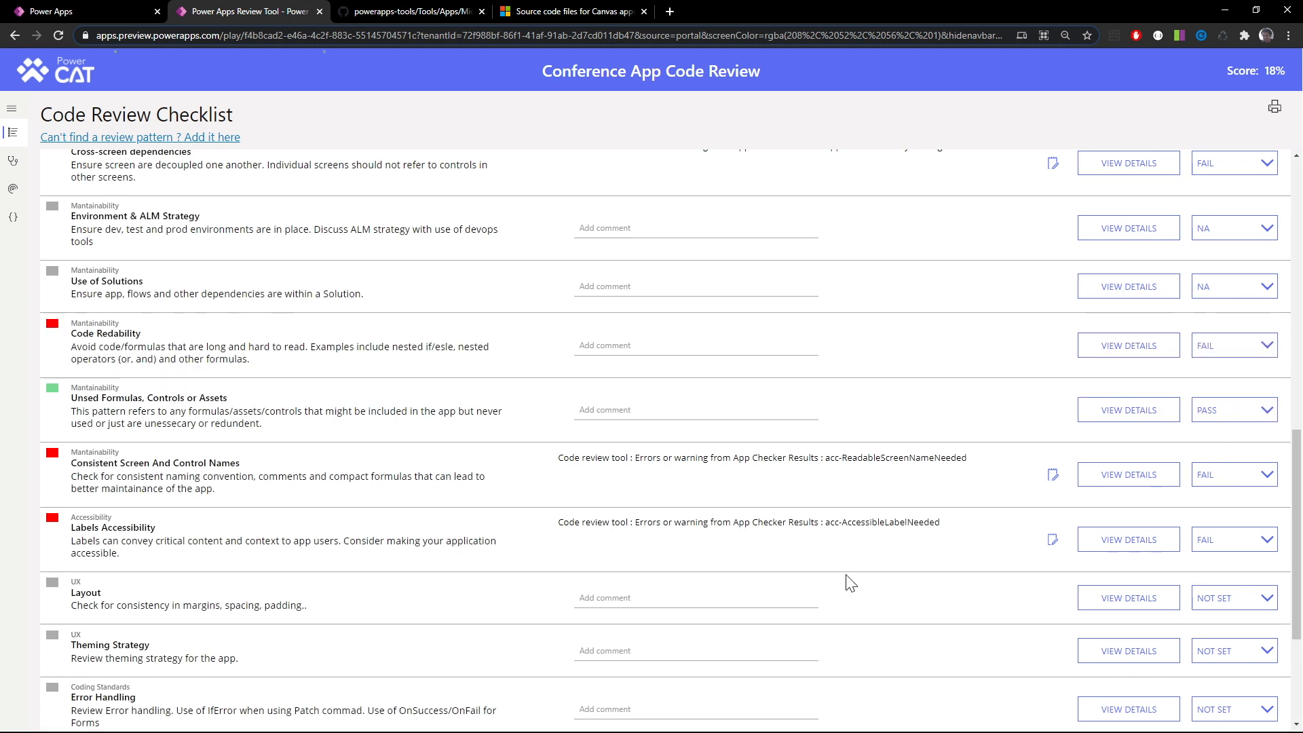
Score the Layout and Theming Strategy items in the UX category as NA
scroll(848, 582, down, 2)
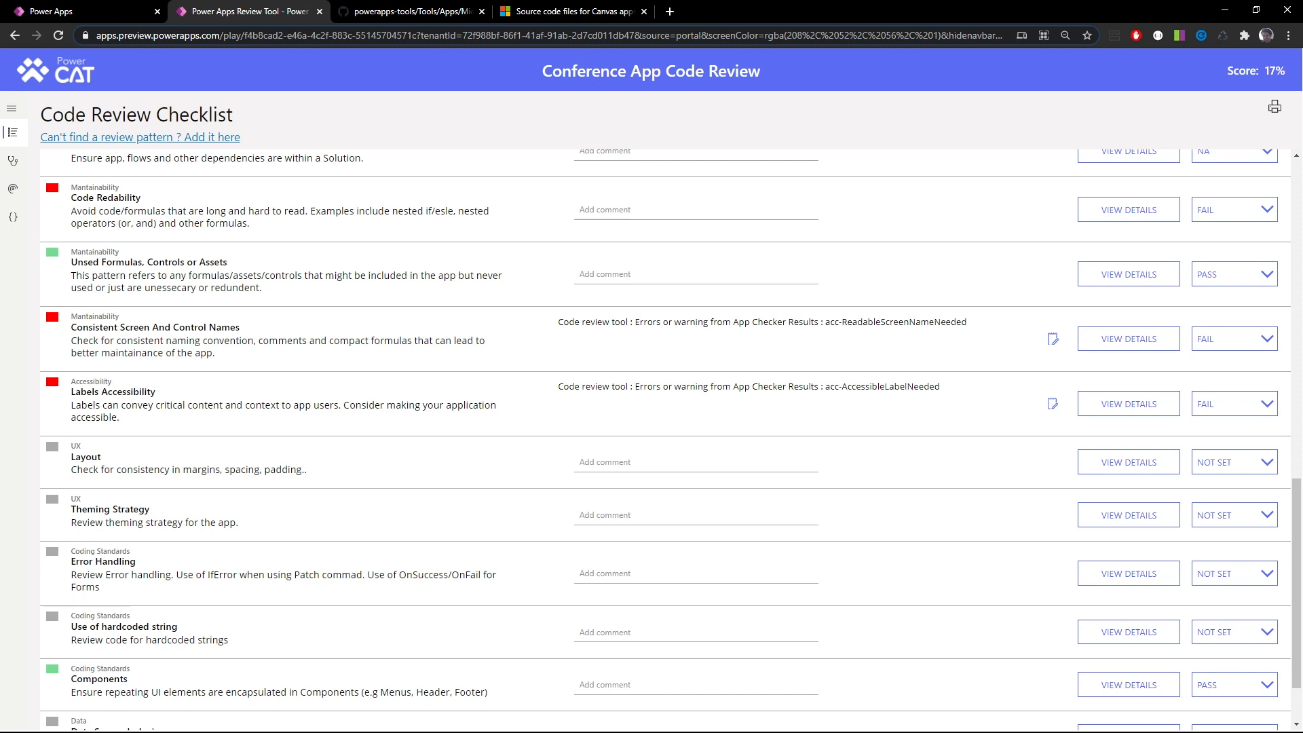
click(1224, 480)
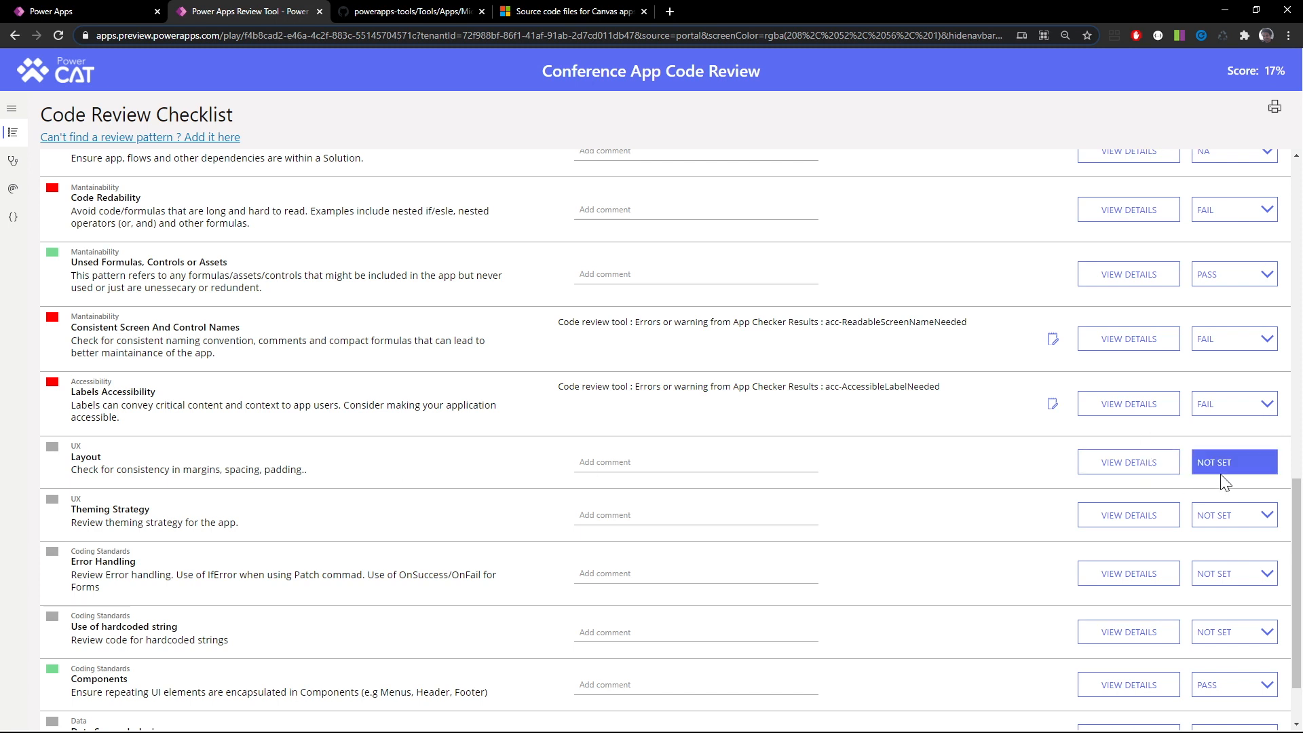
click(1239, 465)
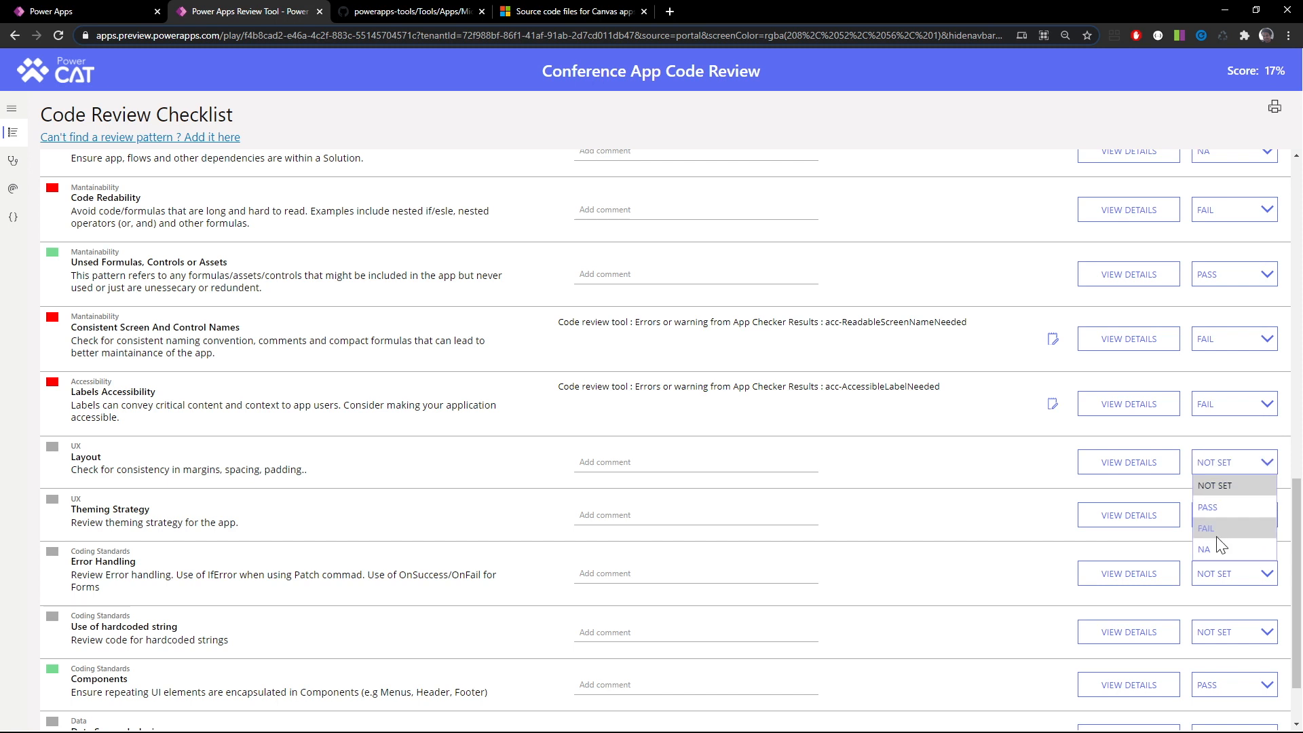
click(1218, 546)
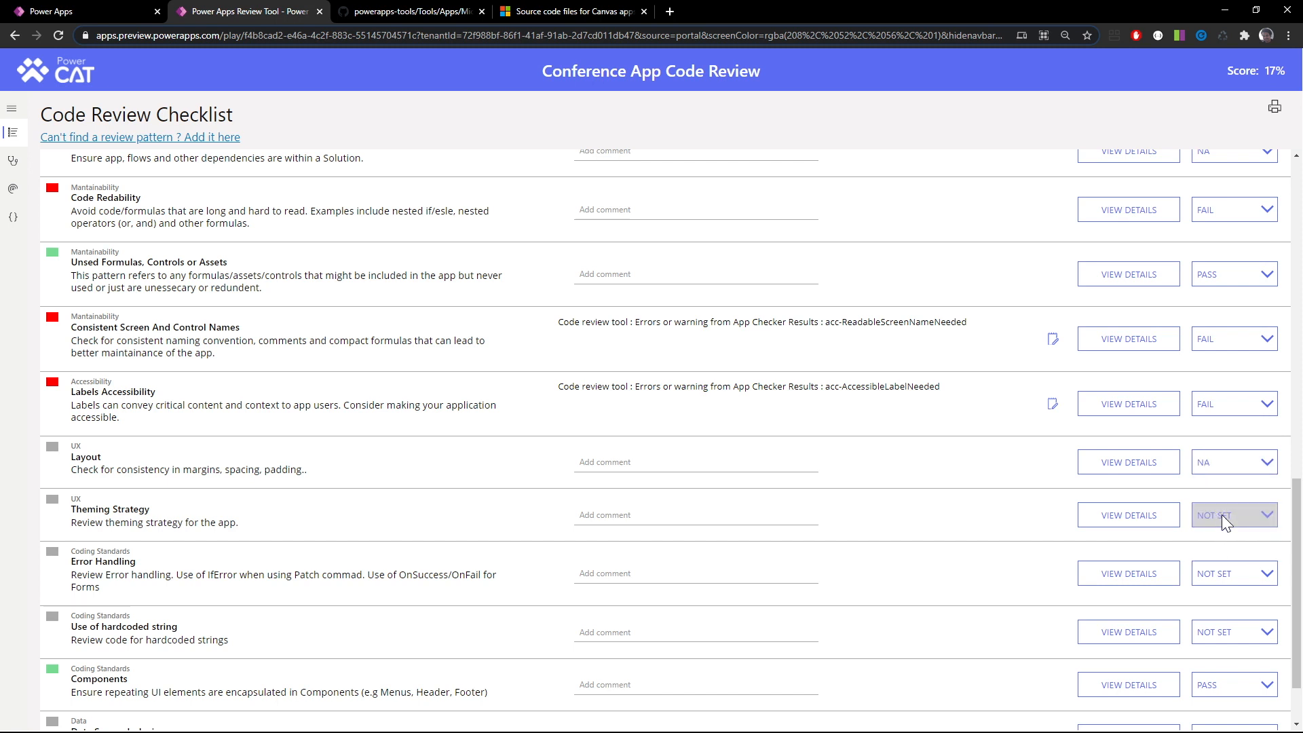
click(1222, 514)
click(1222, 514)
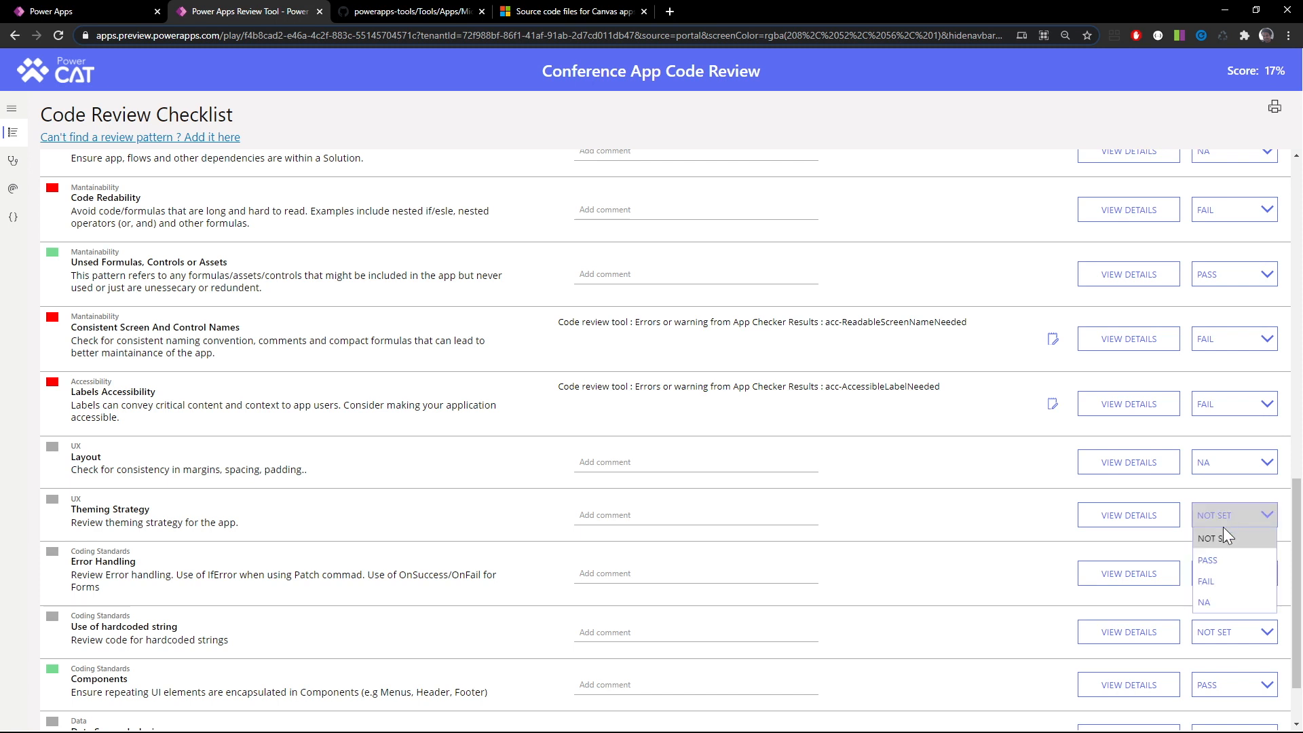
click(1226, 601)
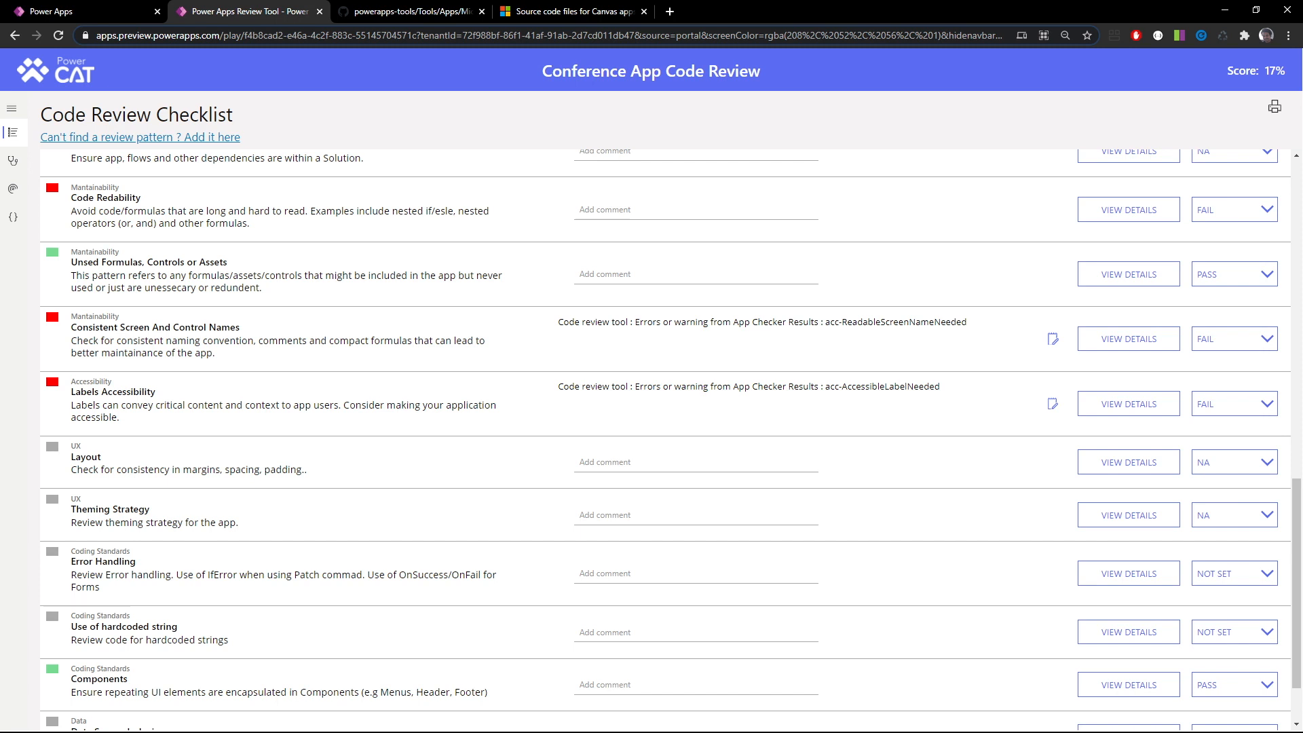
Copy IfError from the Error Handling description and search for it across all screens in the Code Viewer
double_click(222, 575)
key(ctrl+c)
click(13, 217)
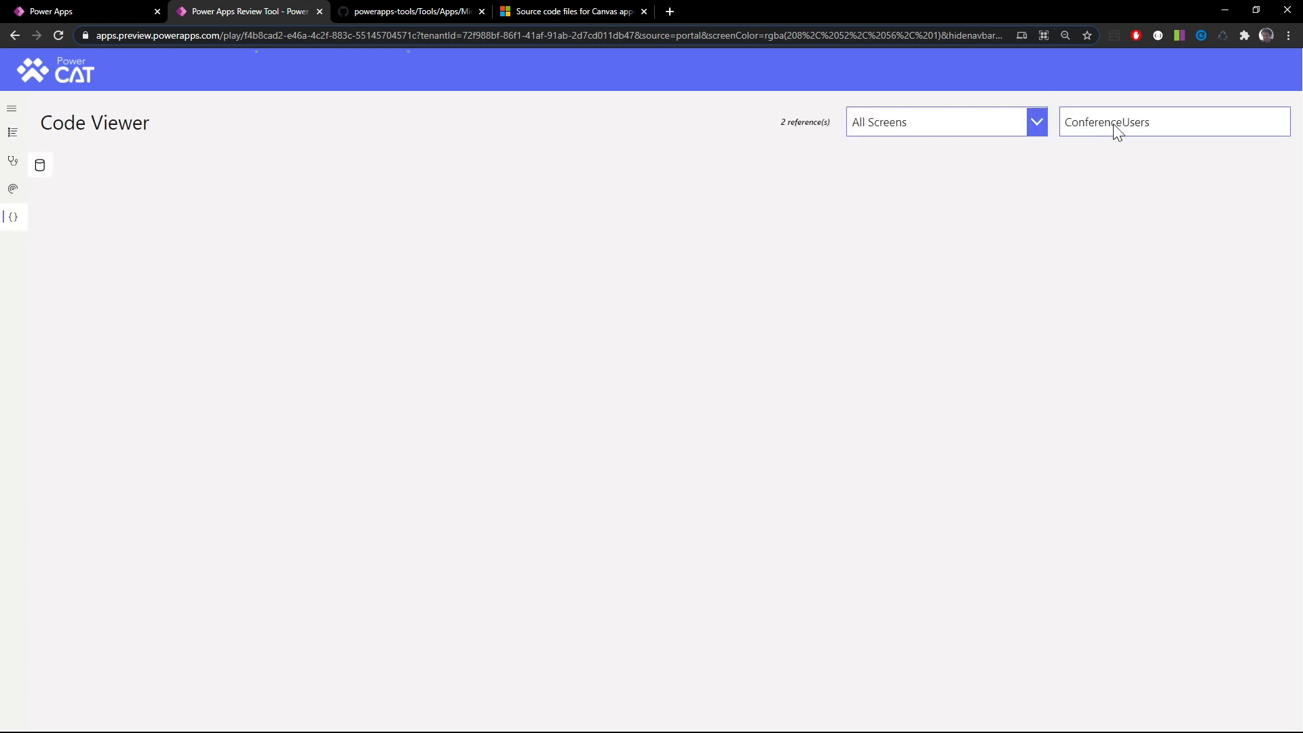
double_click(1114, 129)
key(ctrl+v)
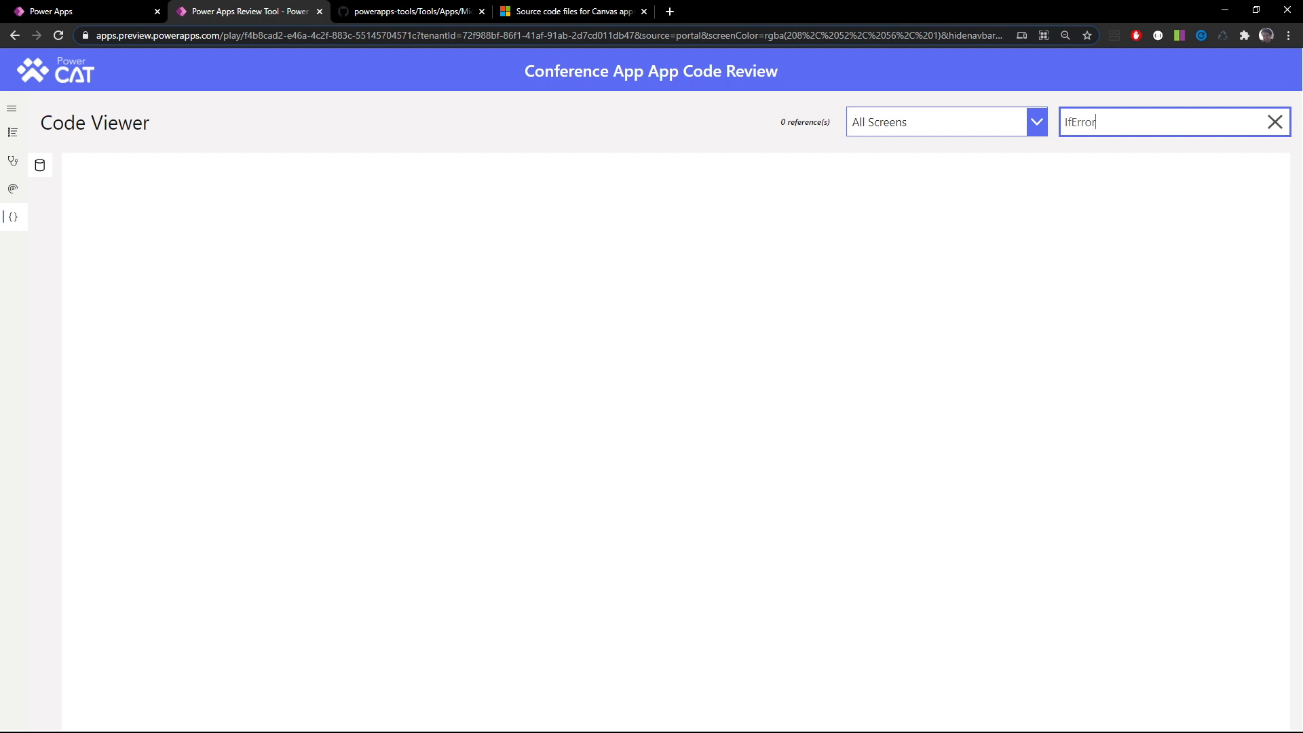
Search the app's code for Patch across all screens
key(ctrl+a)
text(Pa)
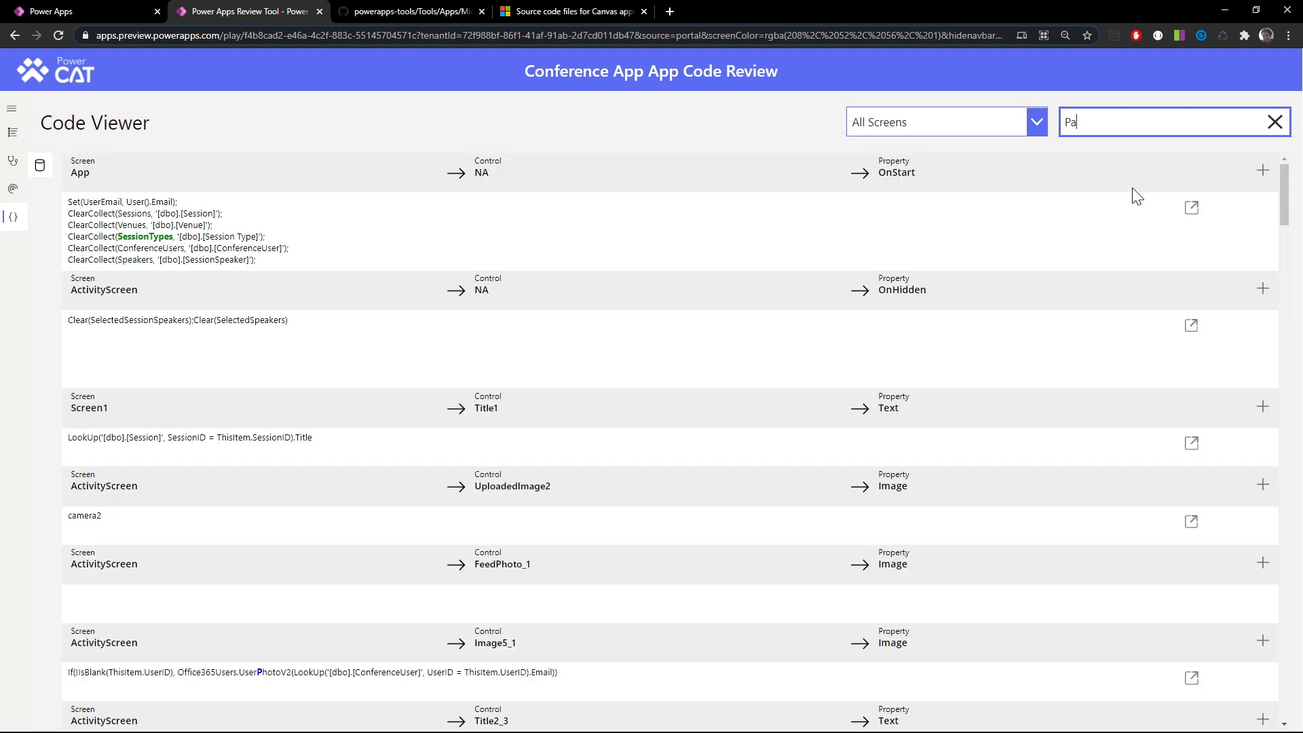
text(tch)
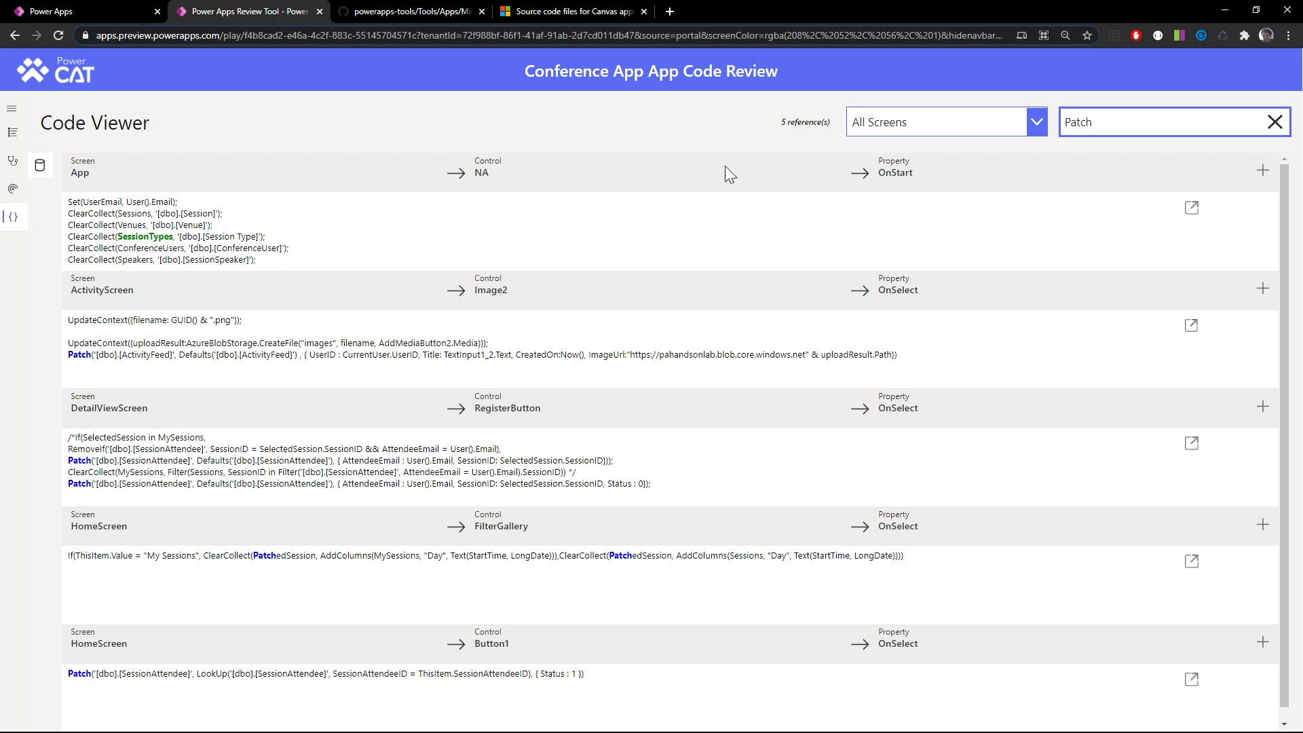
Return to the Code Review Checklist and score the Error Handling item as FAIL
click(13, 133)
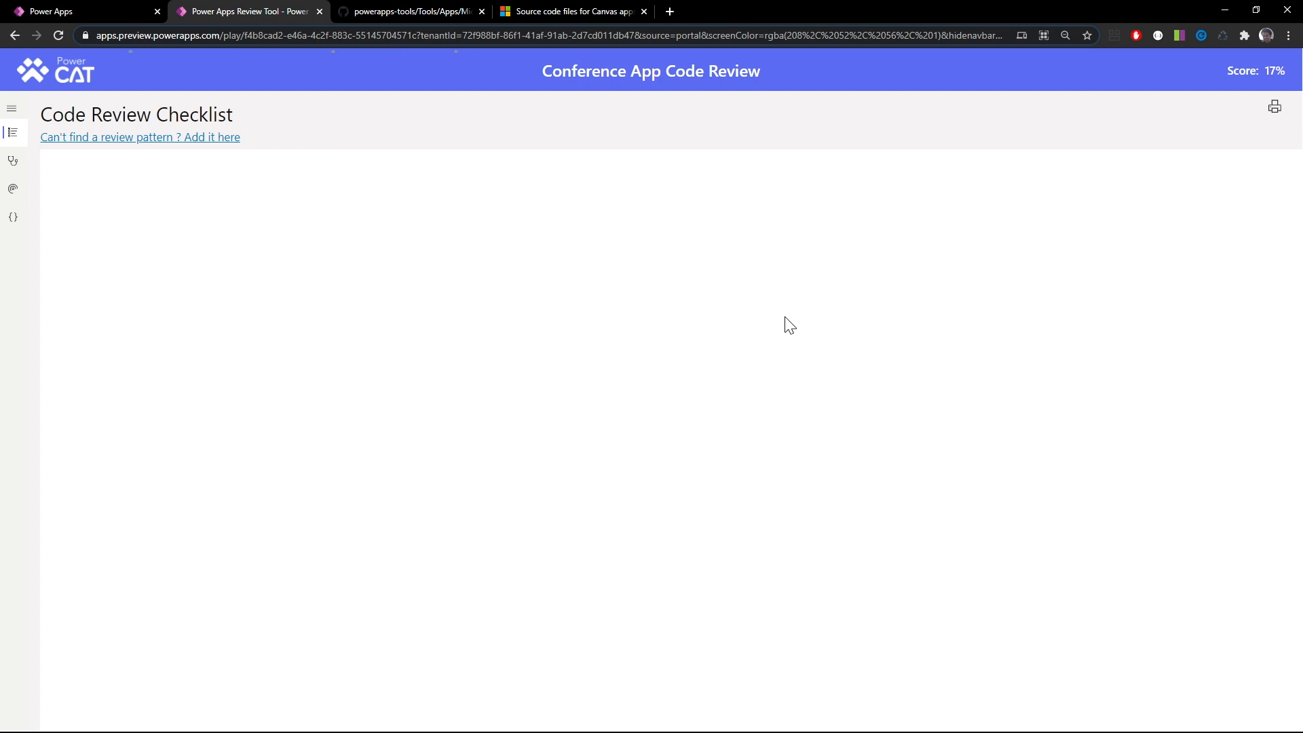
scroll(882, 434, down, 3)
scroll(882, 435, down, 5)
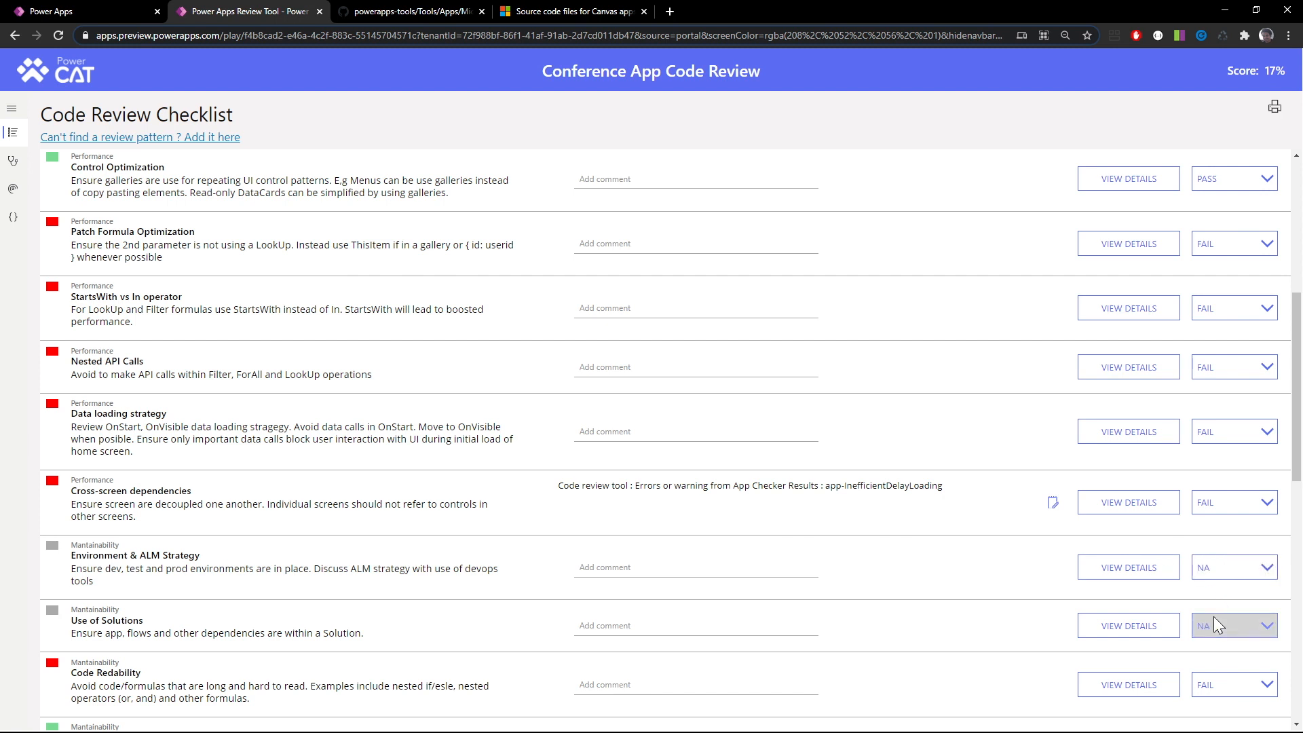
scroll(1214, 617, down, 8)
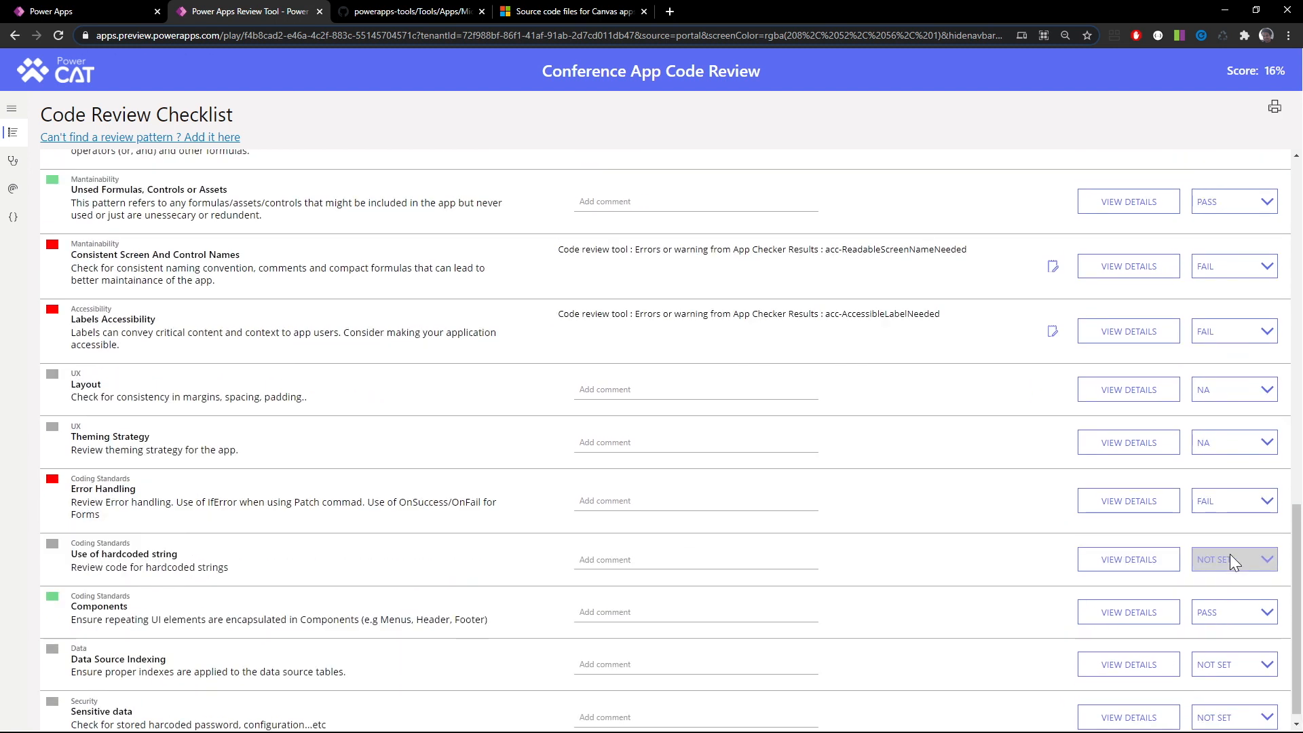
Search the app's code across all screens in the Code Viewer for the double quotation mark character
scroll(1086, 543, down, 1)
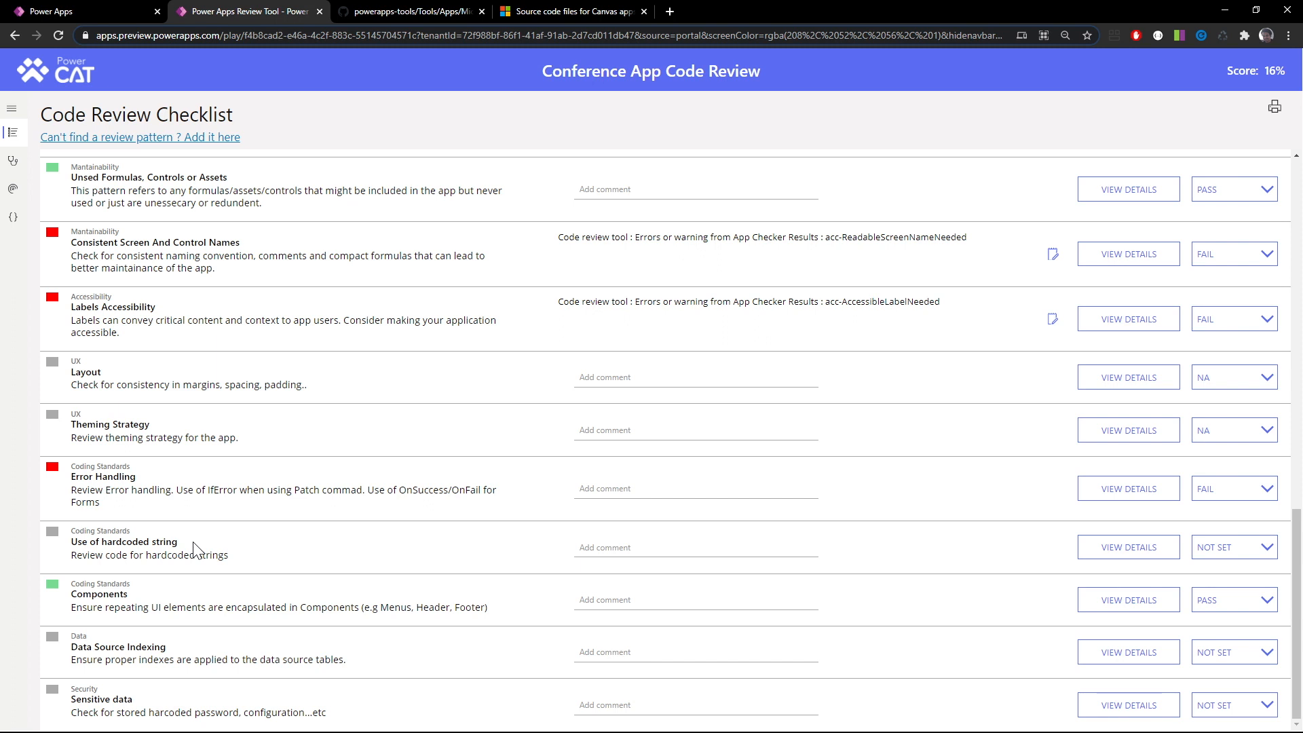
click(194, 543)
click(12, 217)
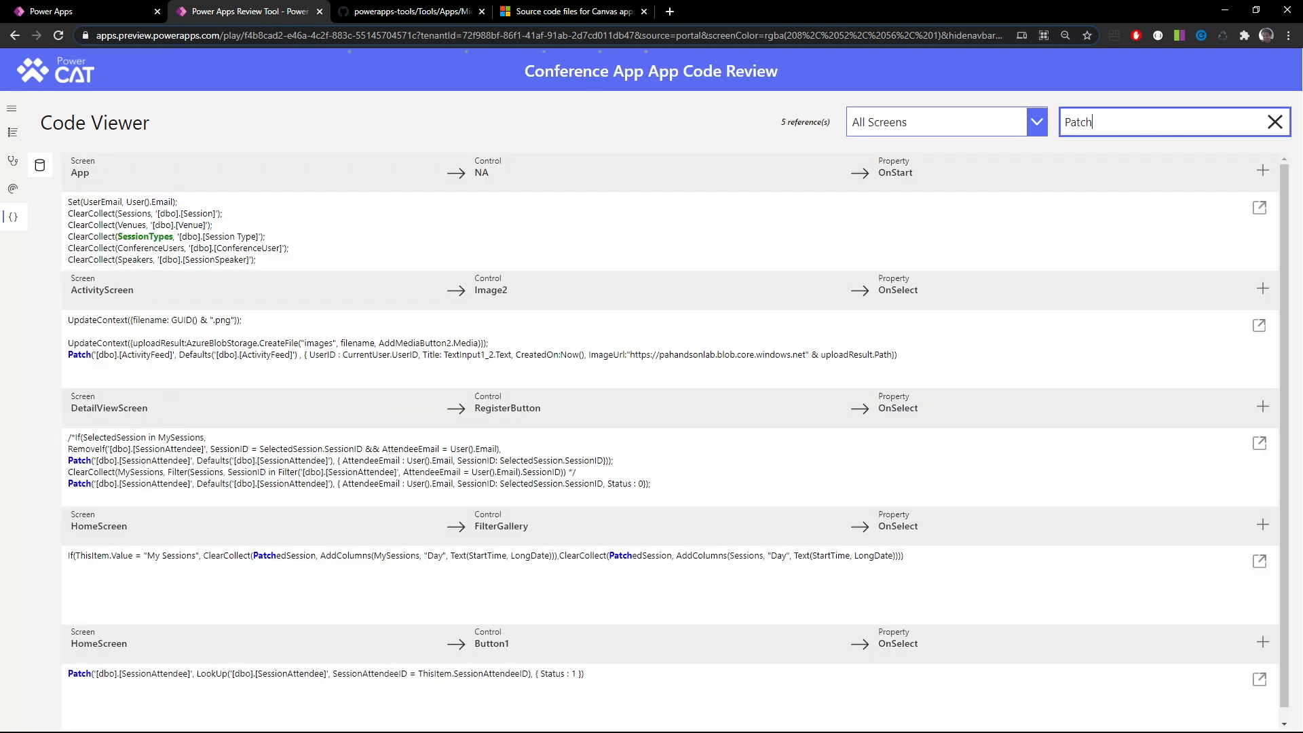
drag(1113, 124, 1051, 128)
key(BackSpace)
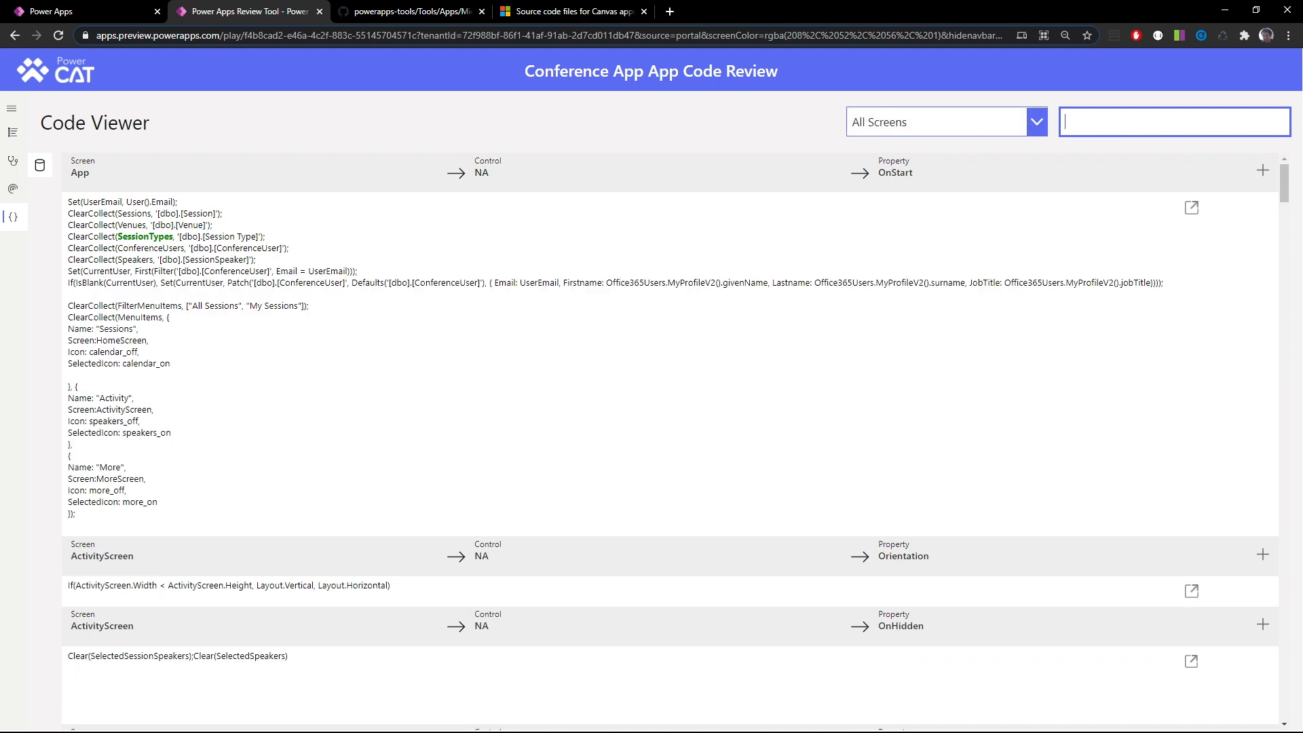
text(")
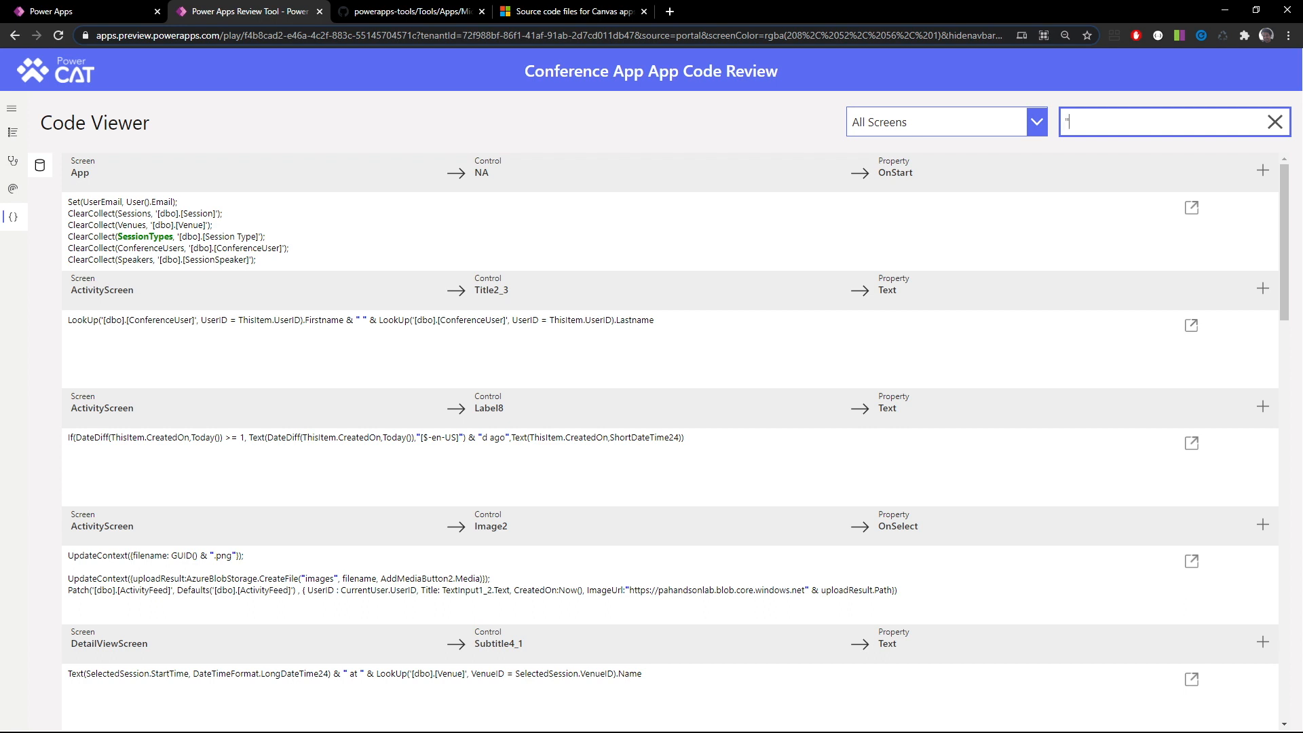
Examine the quotation-mark matches in the Code Viewer for hardcoded strings, and return to the Code Review Checklist
scroll(1094, 237, down, 7)
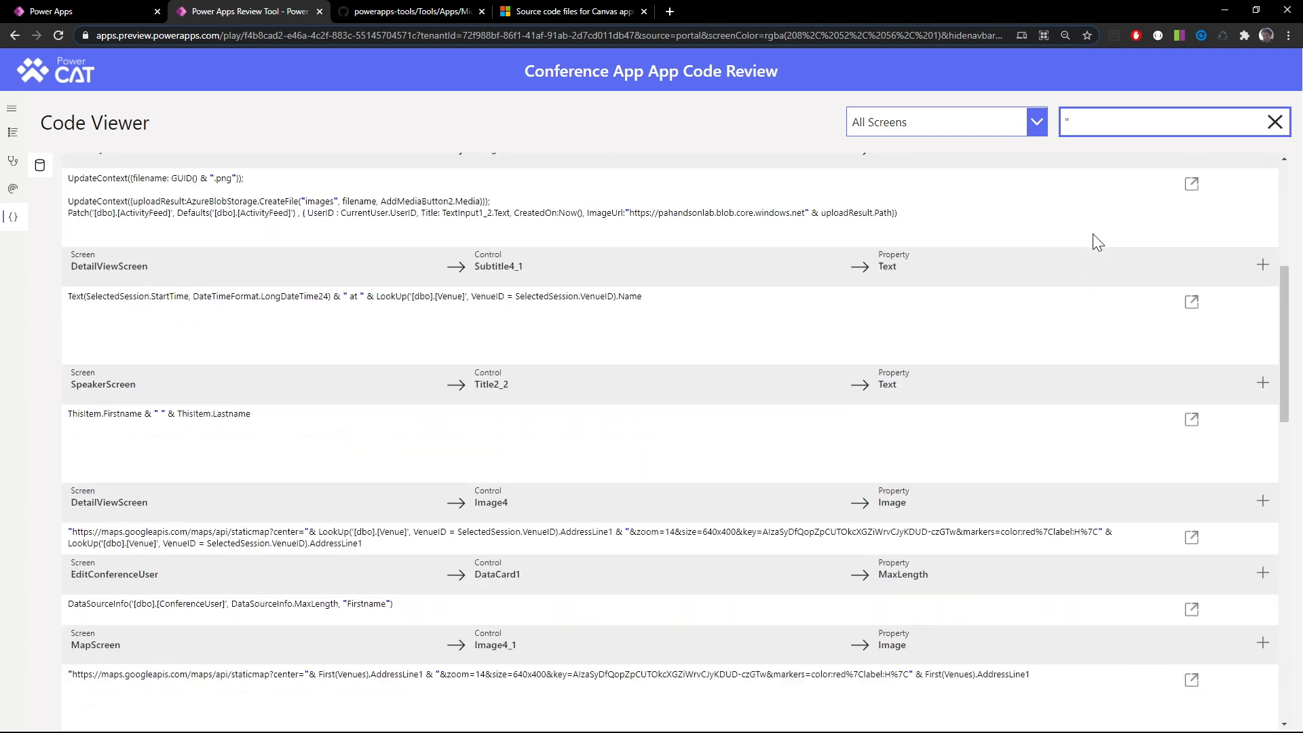
scroll(1093, 238, down, 3)
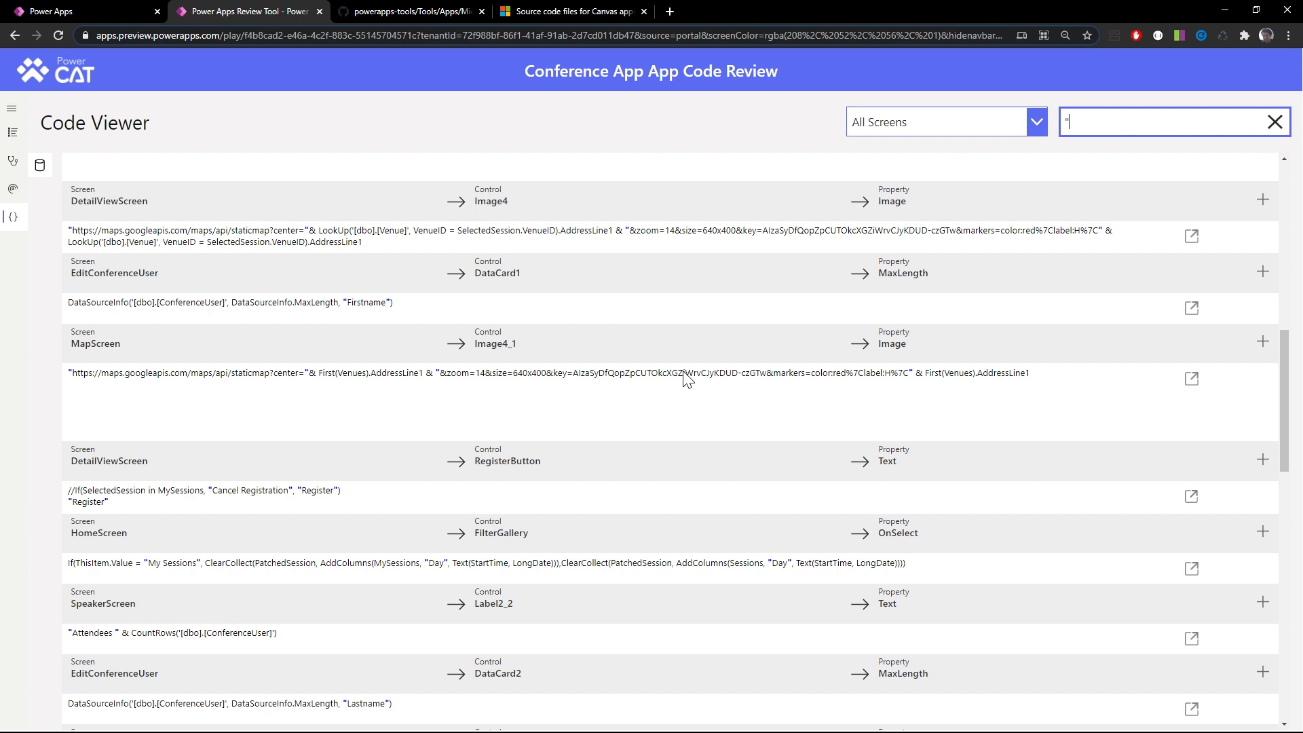
scroll(664, 424, down, 2)
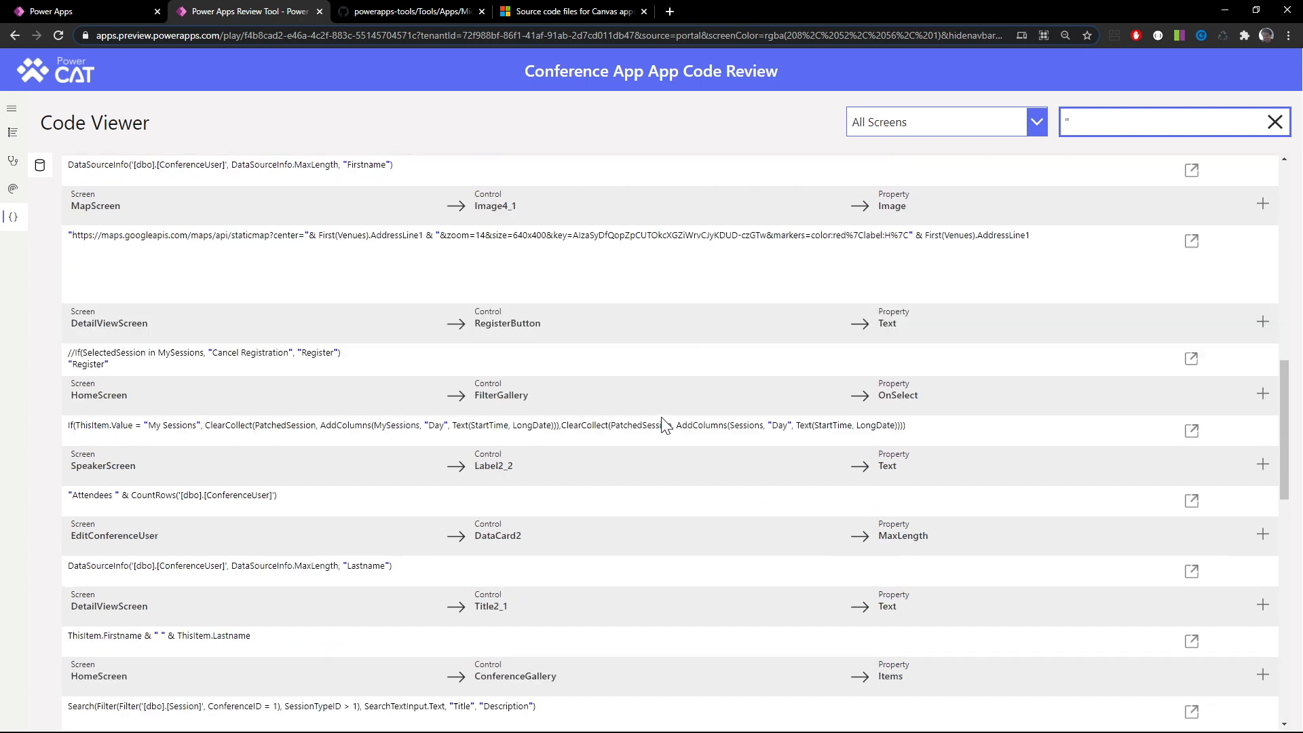
scroll(664, 424, down, 8)
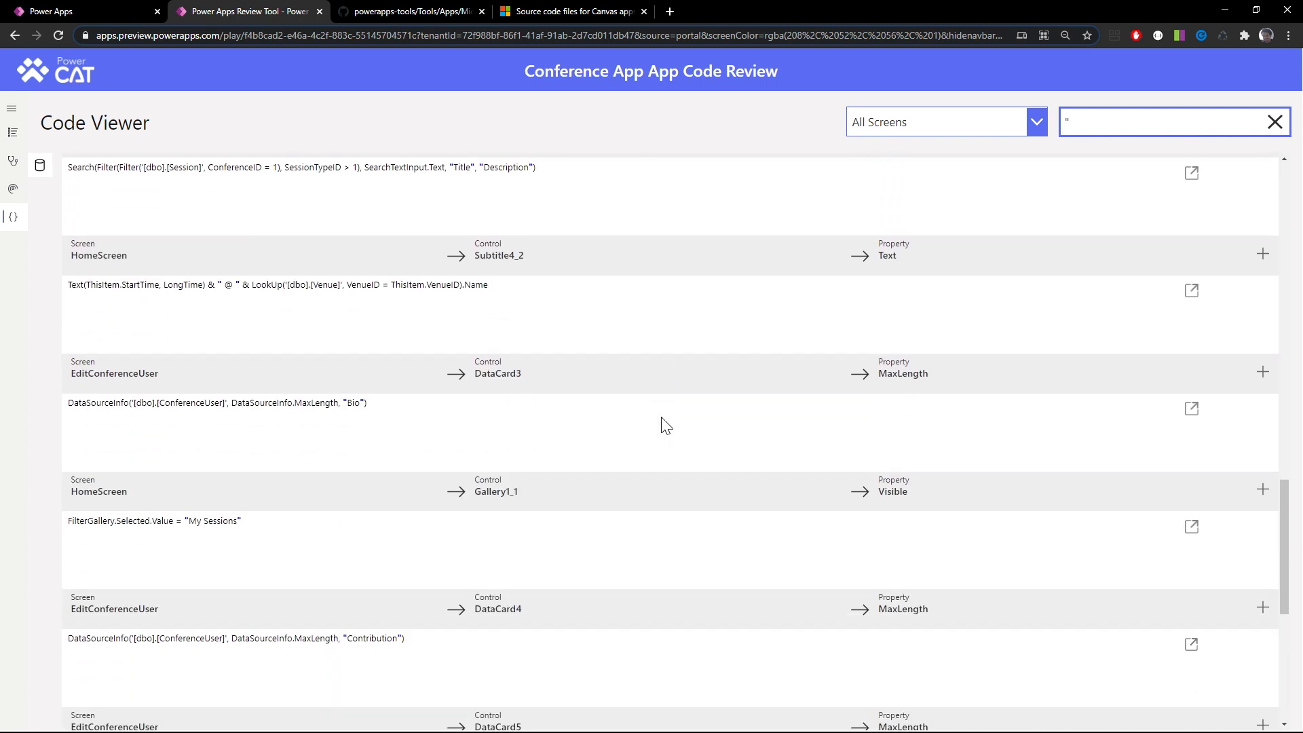
scroll(661, 417, down, 7)
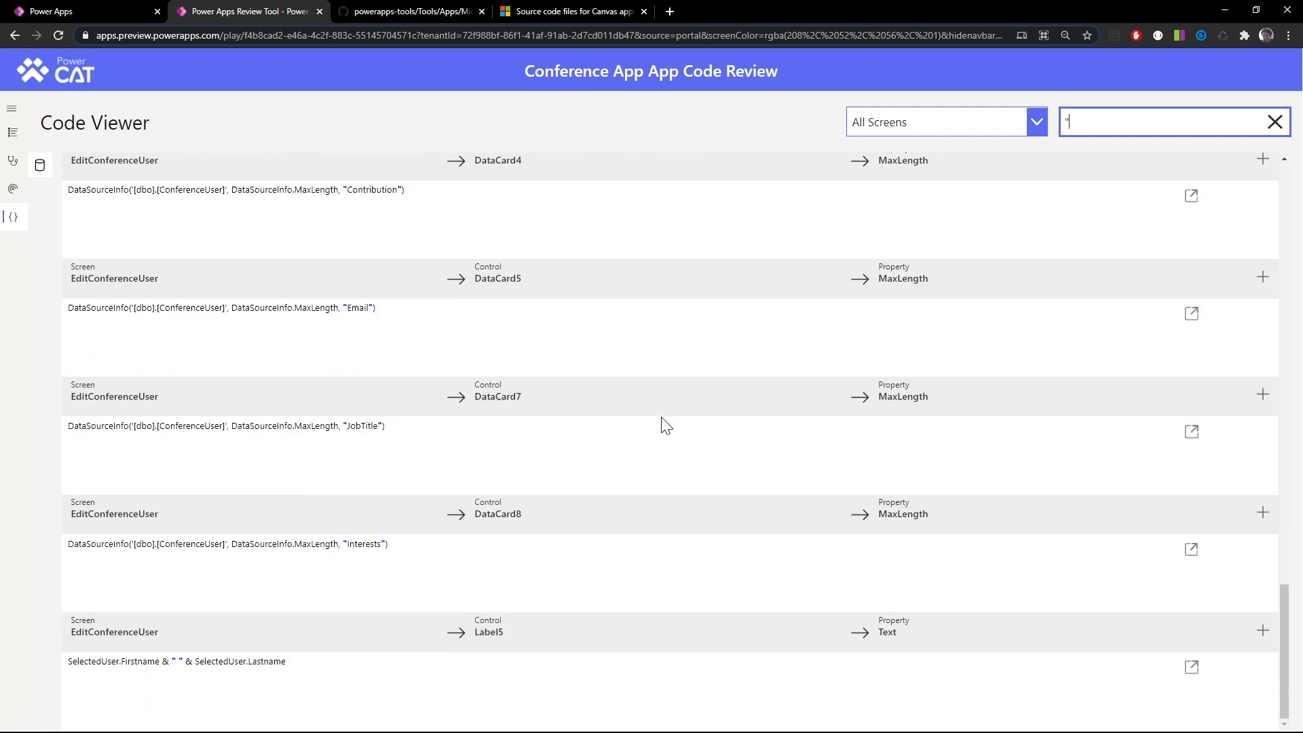
scroll(661, 417, up, 9)
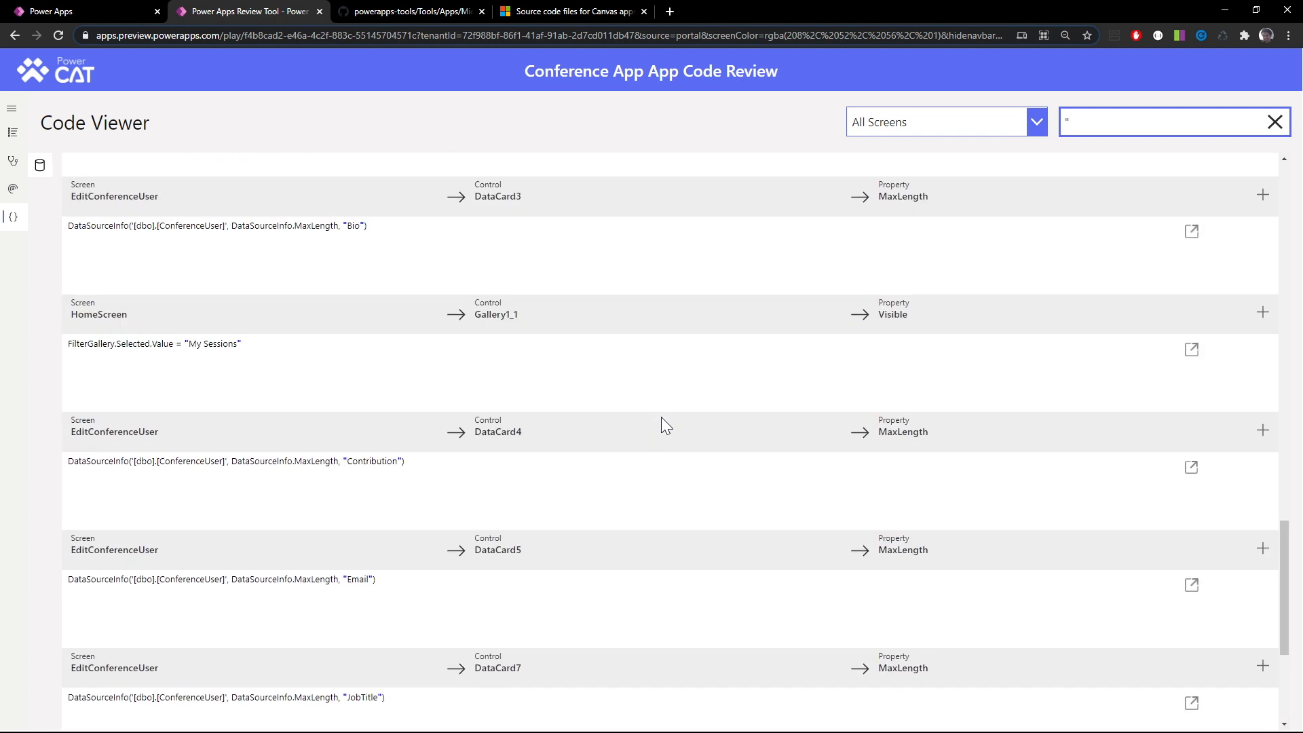
scroll(661, 416, up, 4)
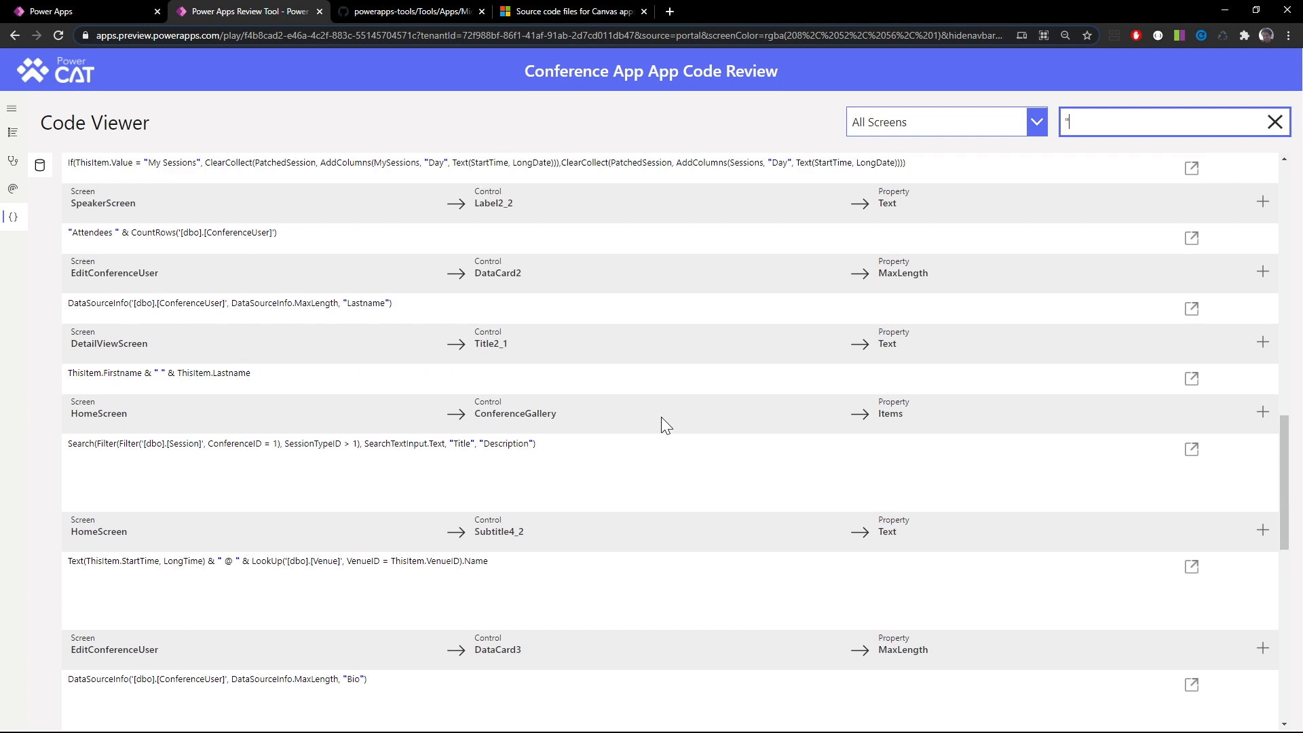
click(15, 133)
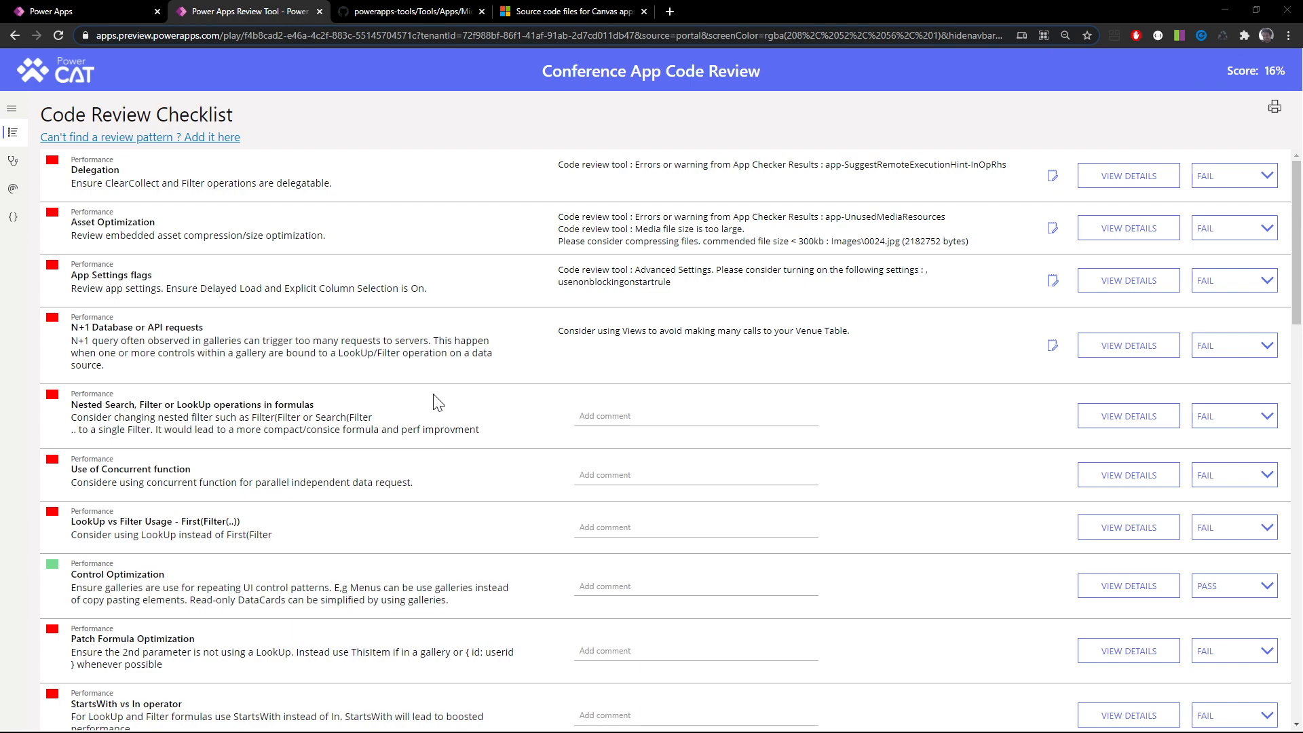
Switch to Conference App in Power Apps Studio and inspect the Text formula of the About Poland paragraph label on MoreScreen
key(alt+Tab)
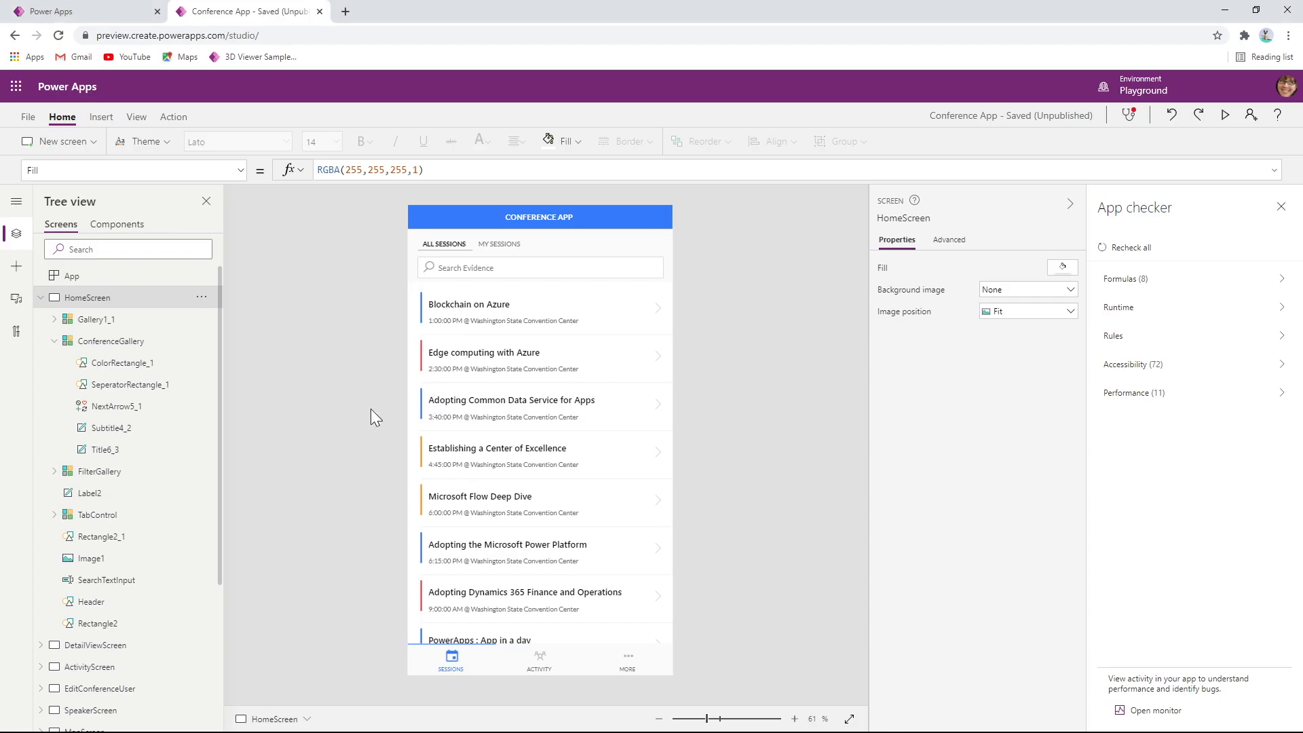
scroll(135, 567, down, 3)
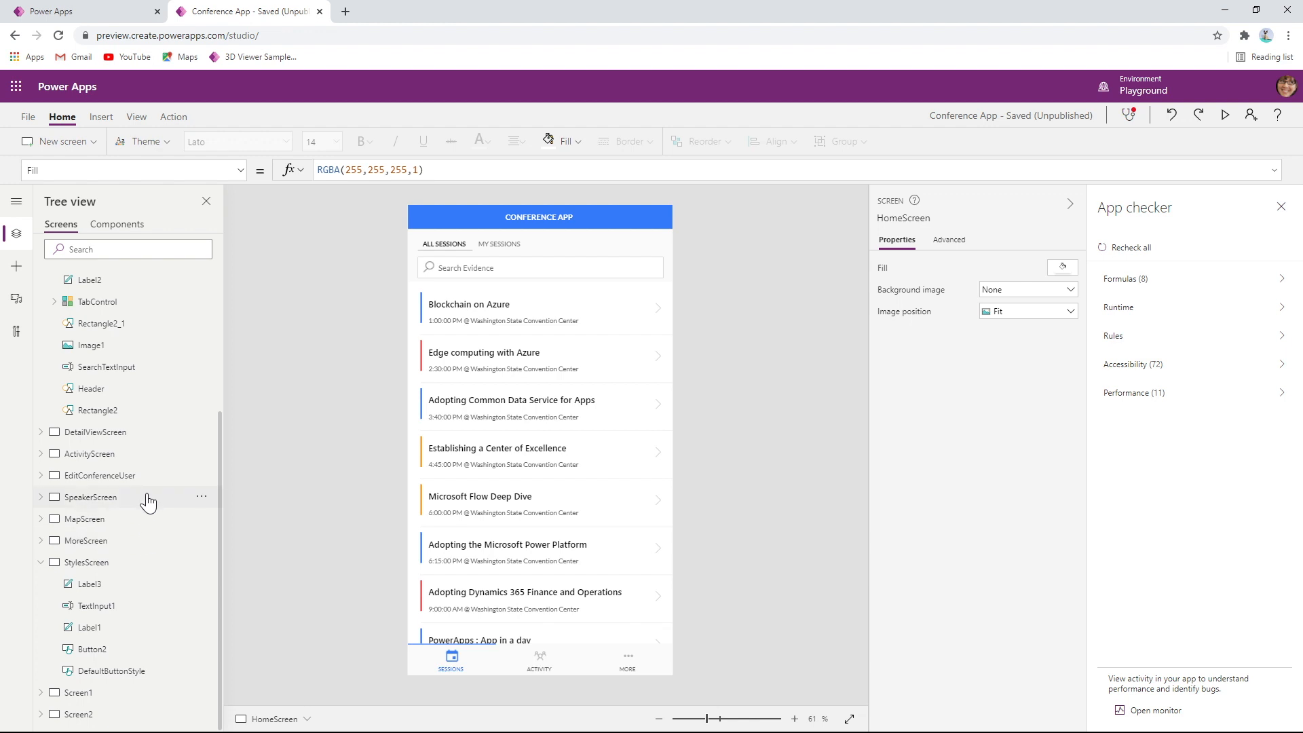
click(139, 551)
click(569, 297)
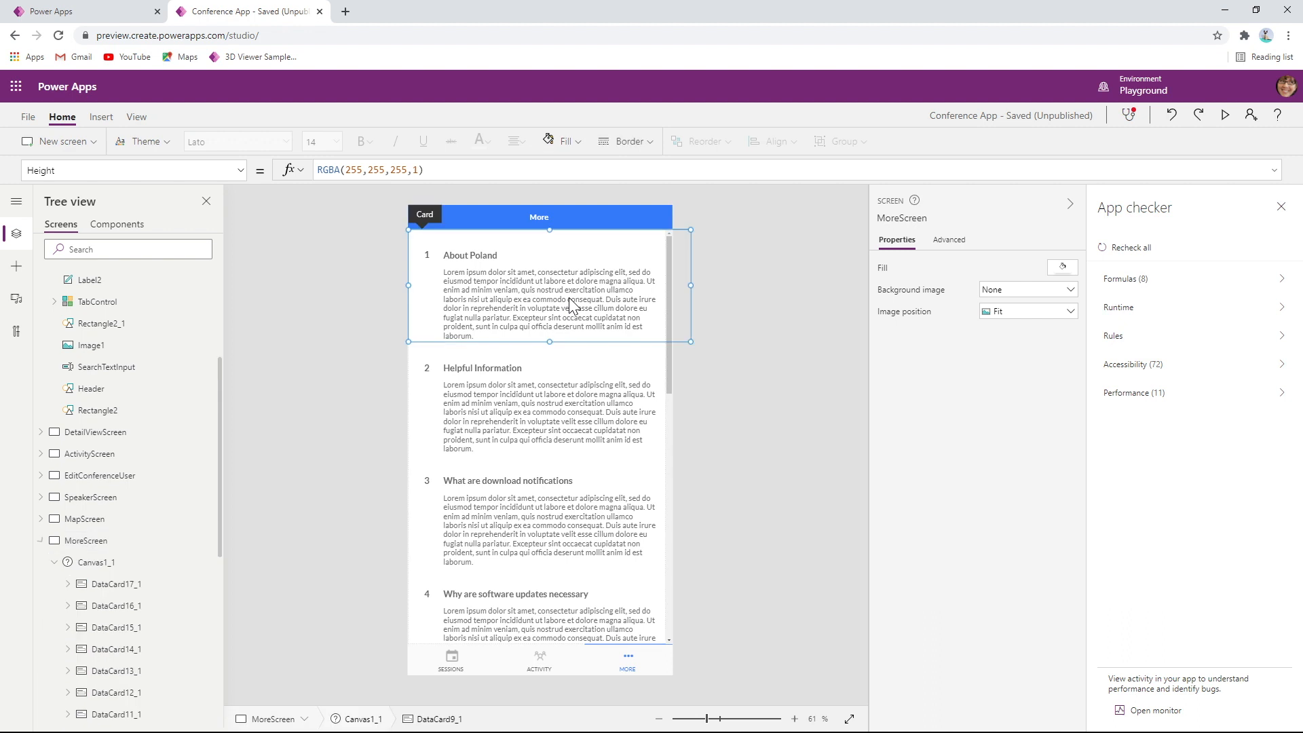
click(556, 302)
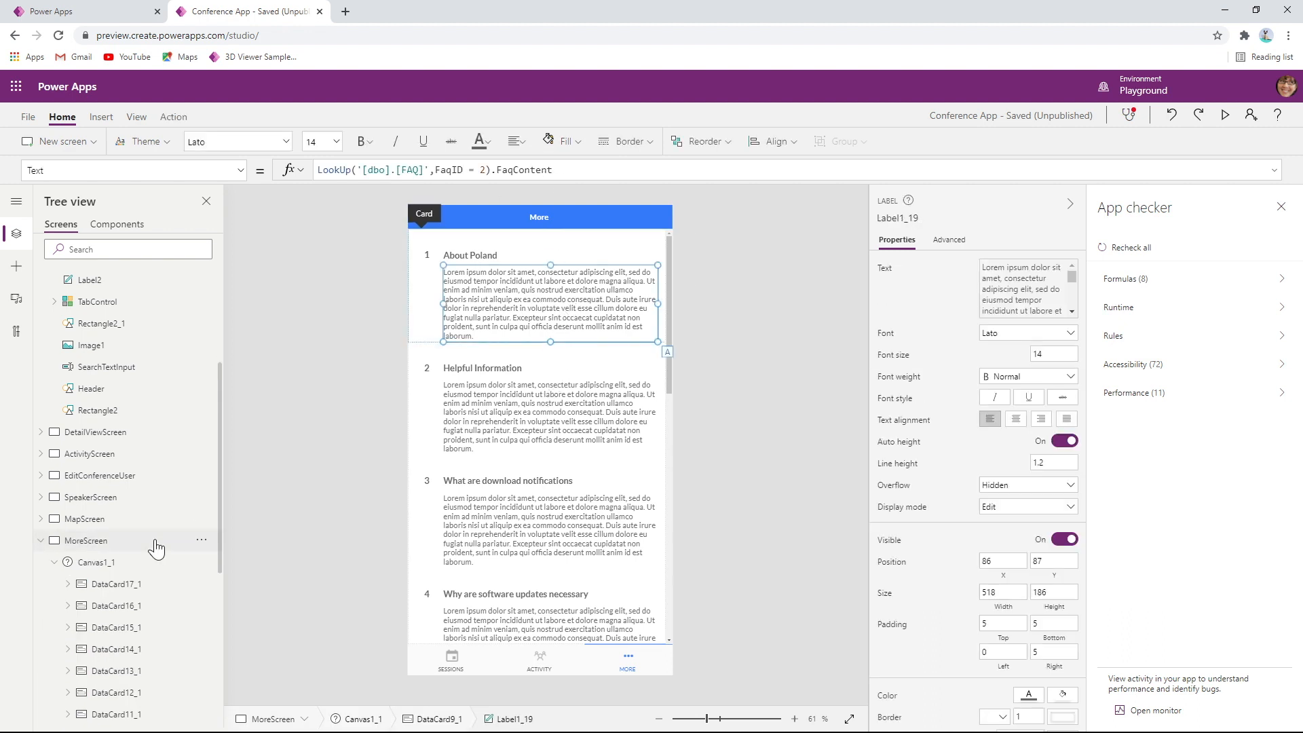
Open MapScreen and expand the formula bar to show the map image's full Image formula
click(139, 521)
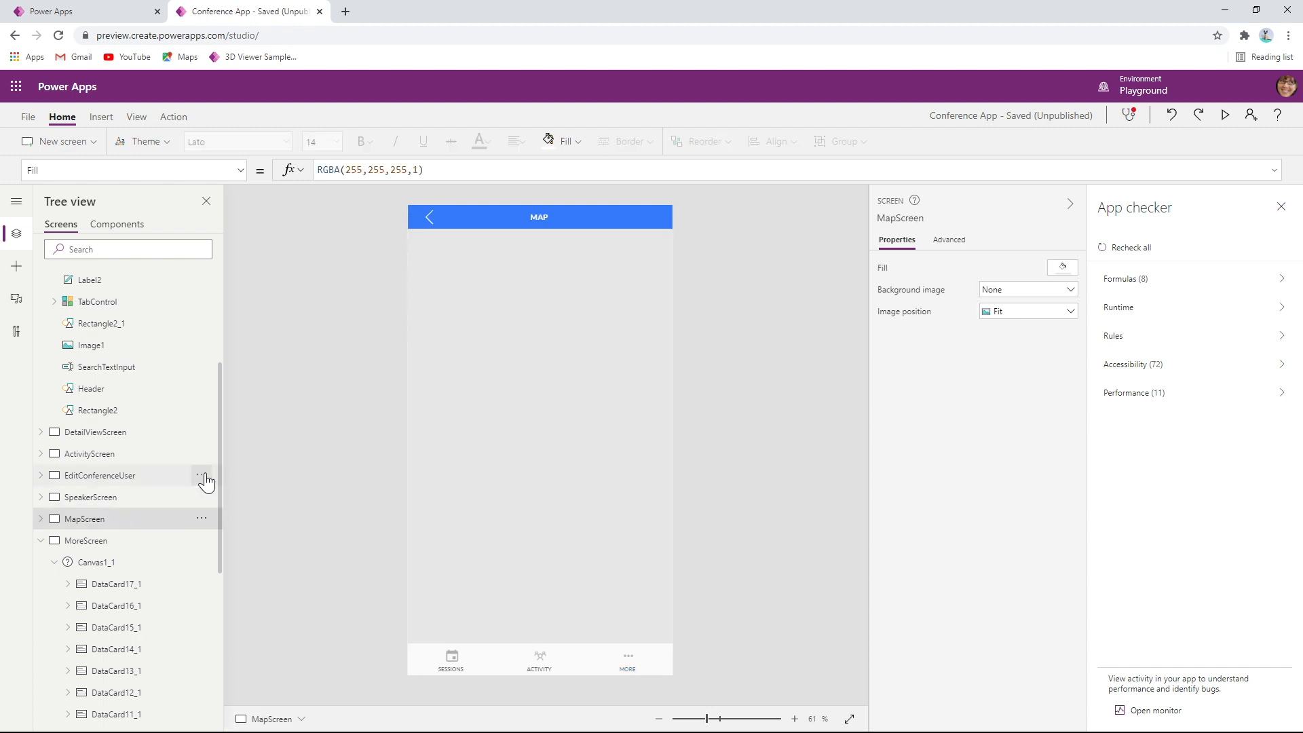
click(522, 471)
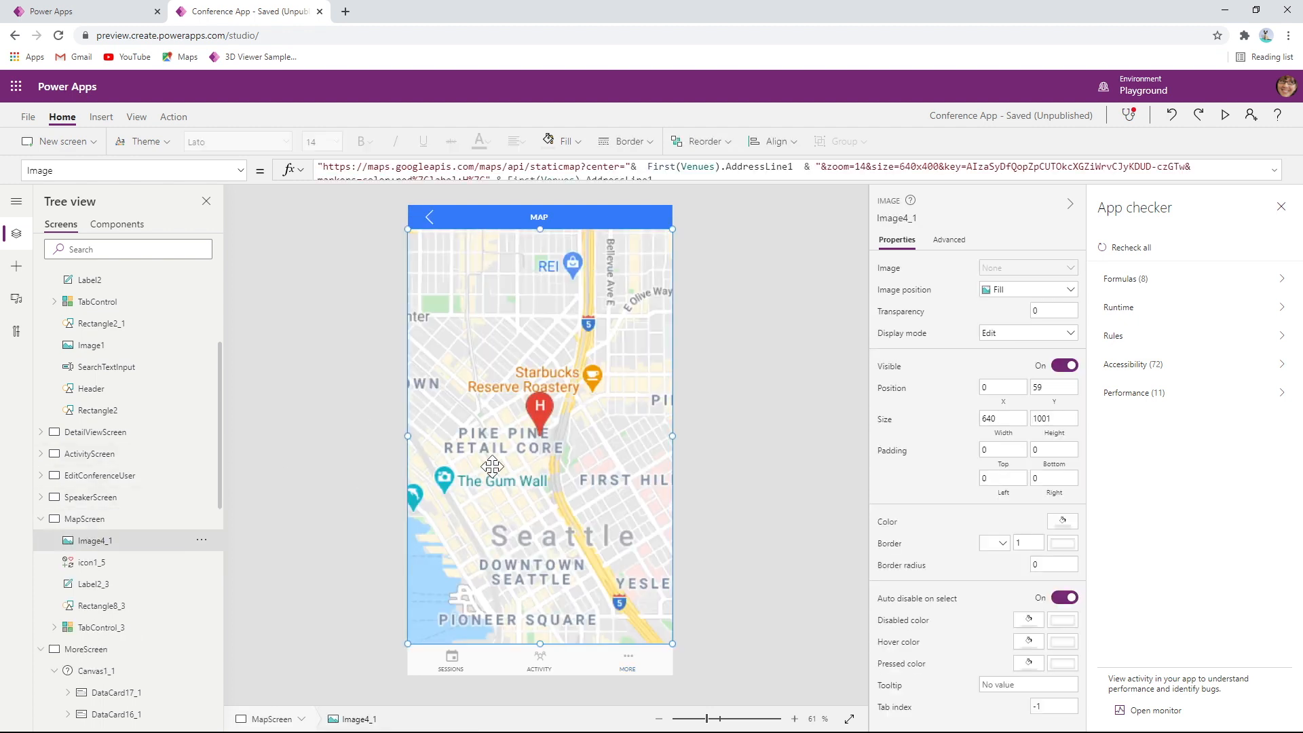
drag(574, 181, 592, 283)
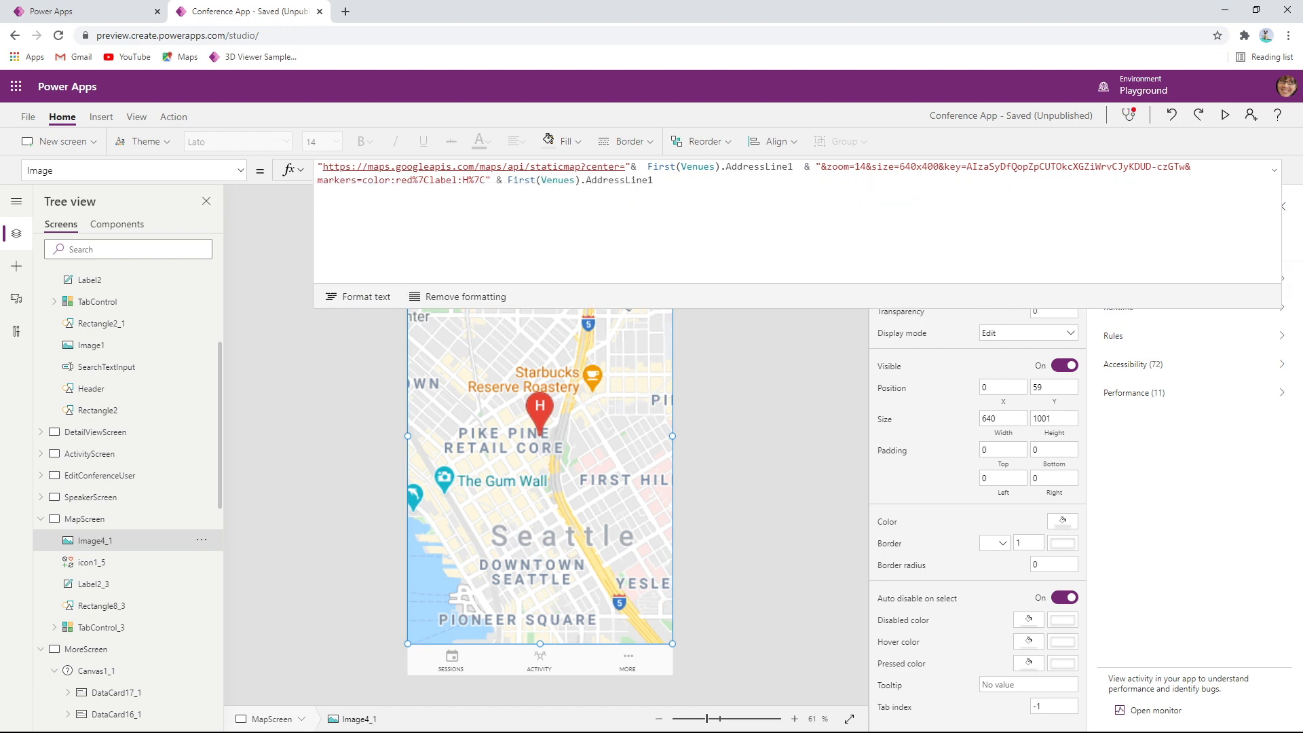
Switch back to the Power Apps Review Tool and score the Use of hardcoded string item as PASS
key(alt+Tab)
key(alt+Tab)
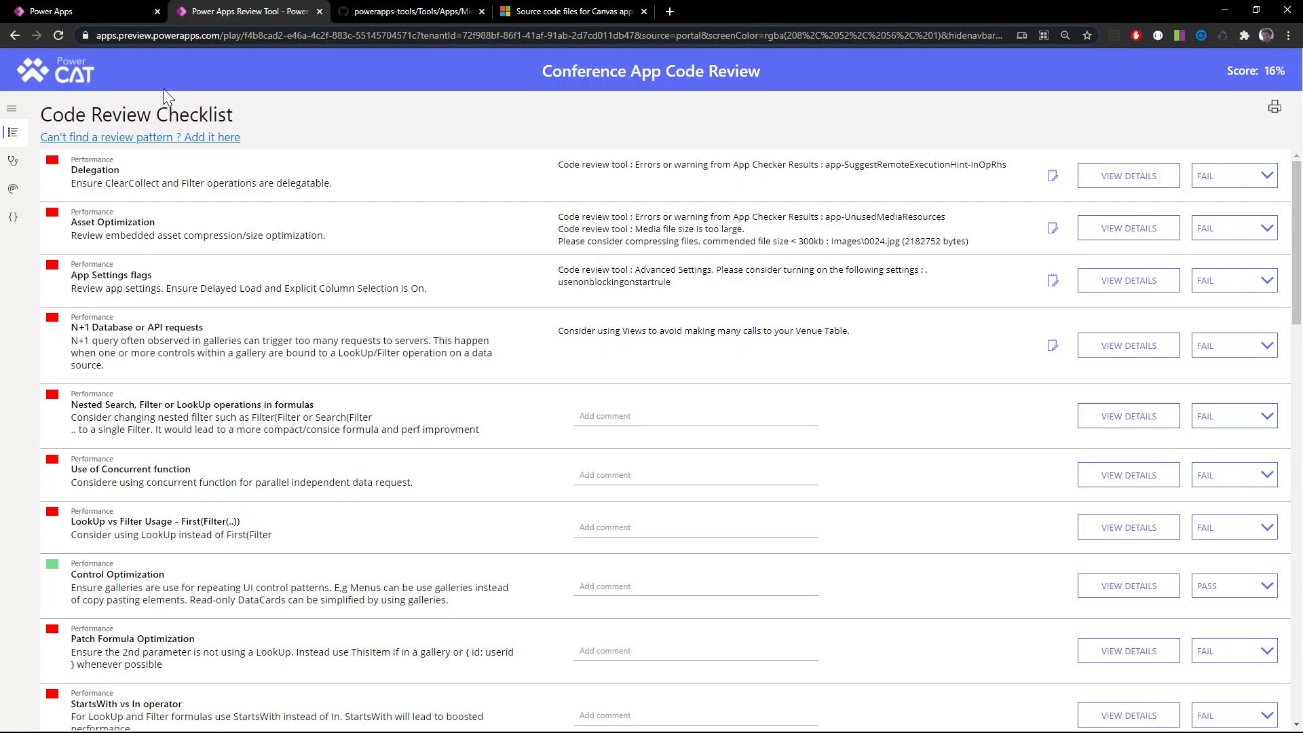
scroll(765, 570, down, 6)
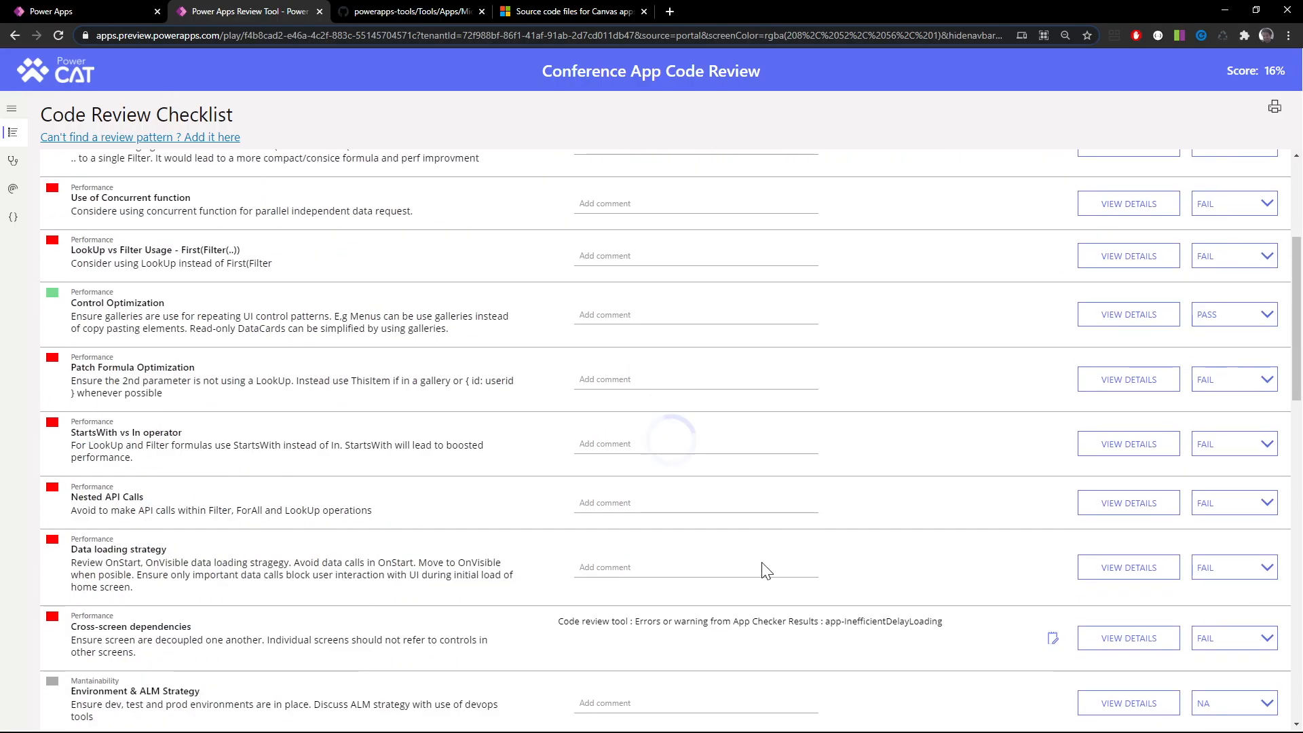
scroll(766, 570, down, 8)
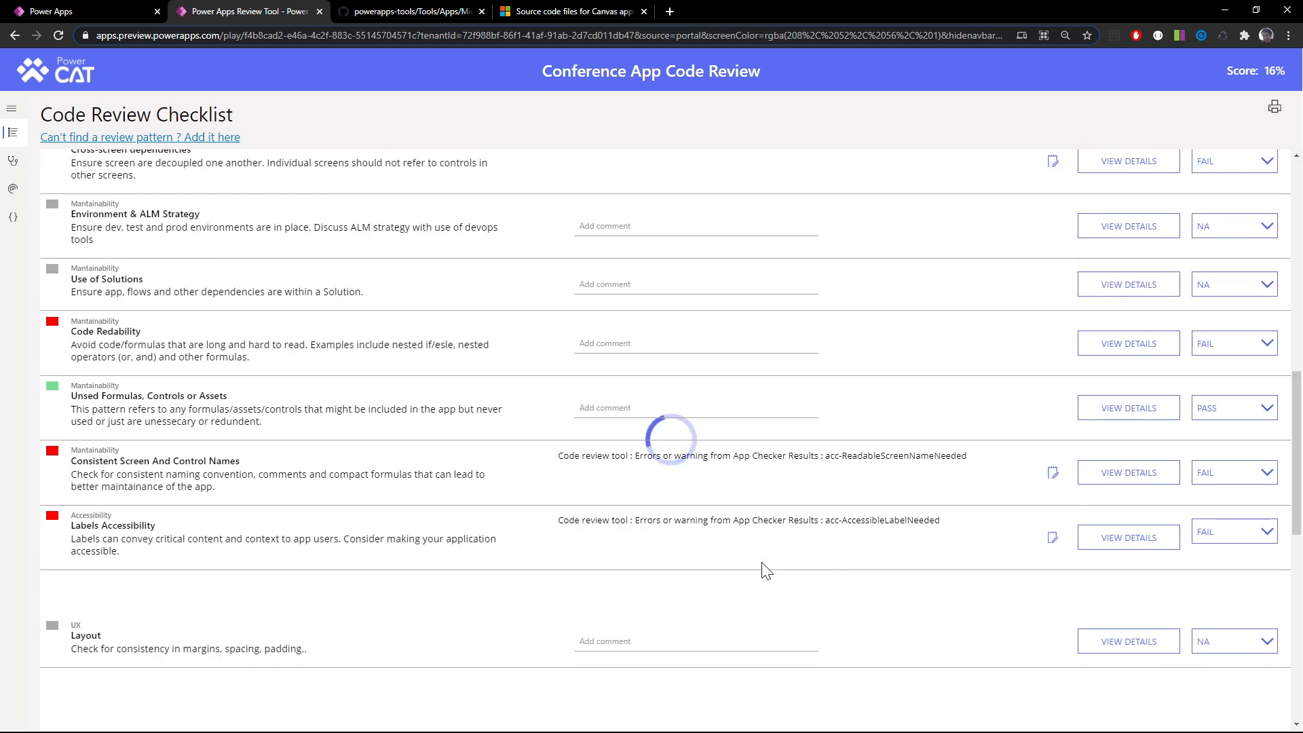
scroll(766, 571, down, 1)
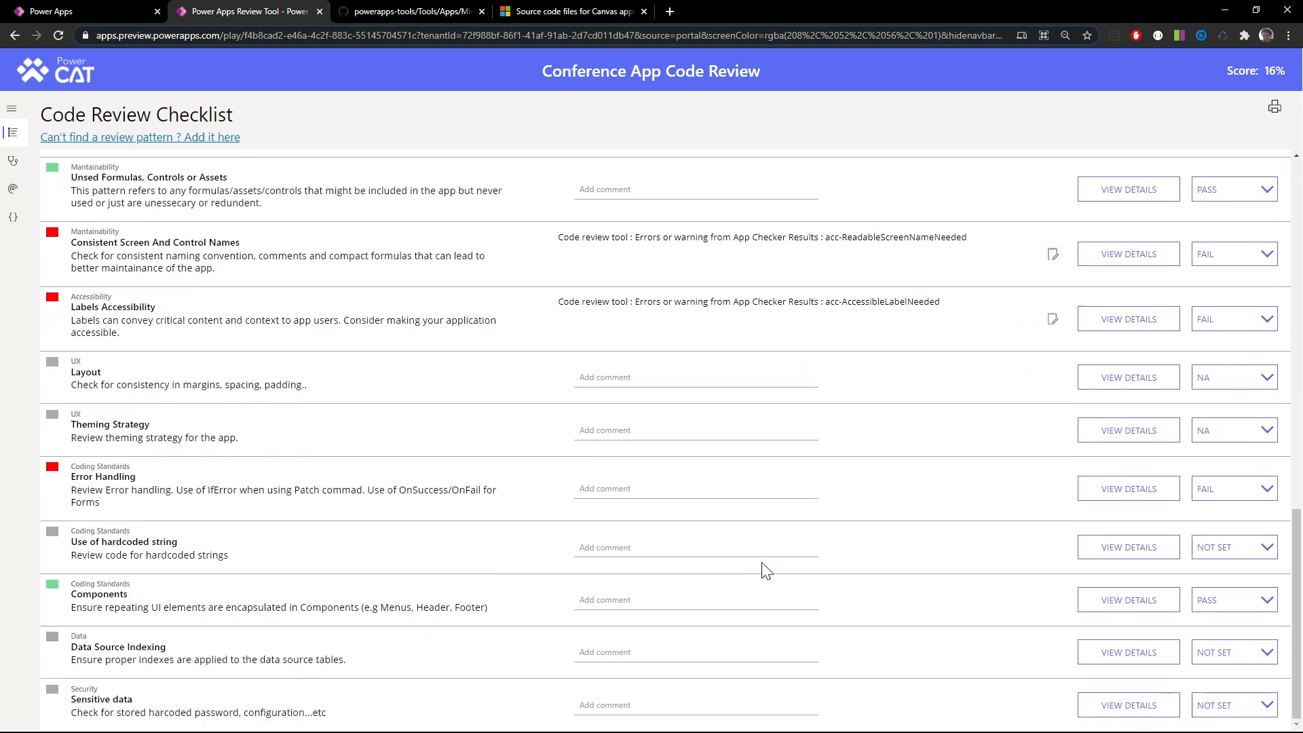
click(1224, 548)
click(1217, 594)
Check the Sensitive data item against the API key in the MapScreen image formula in Power Apps Studio
drag(76, 700, 136, 700)
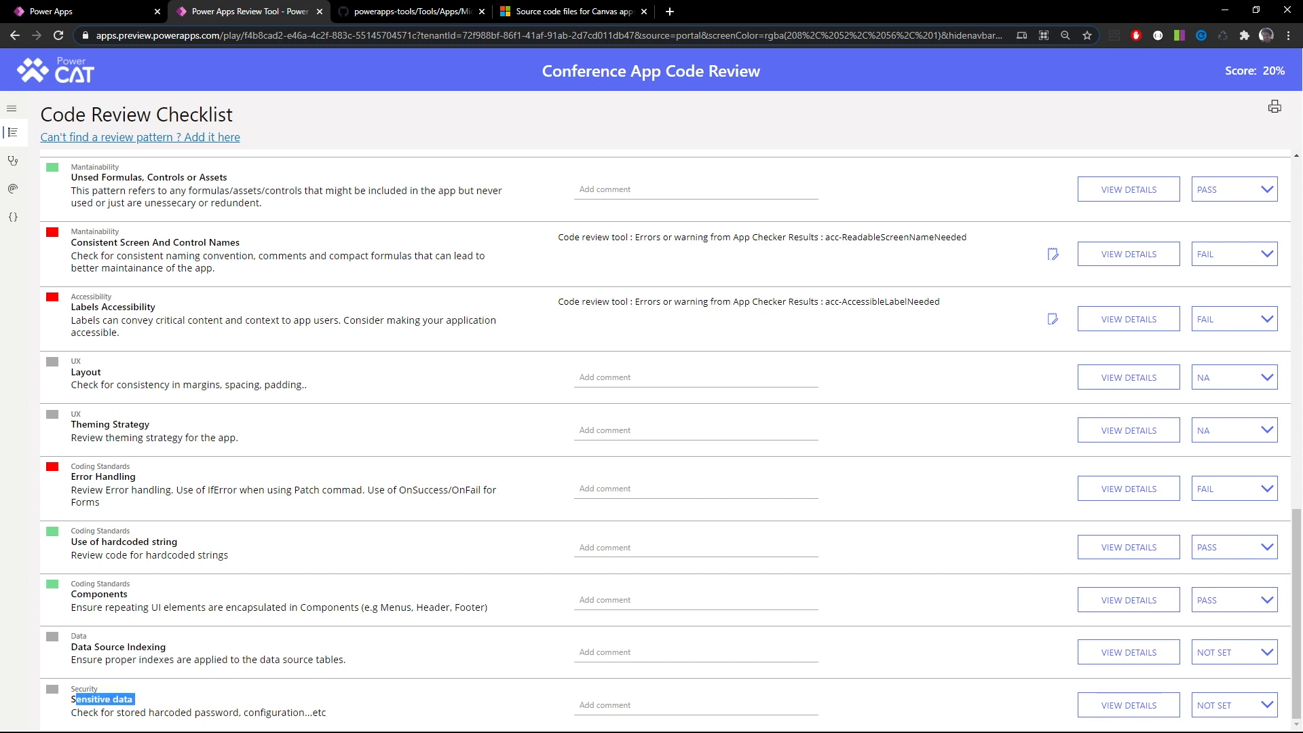
click(172, 716)
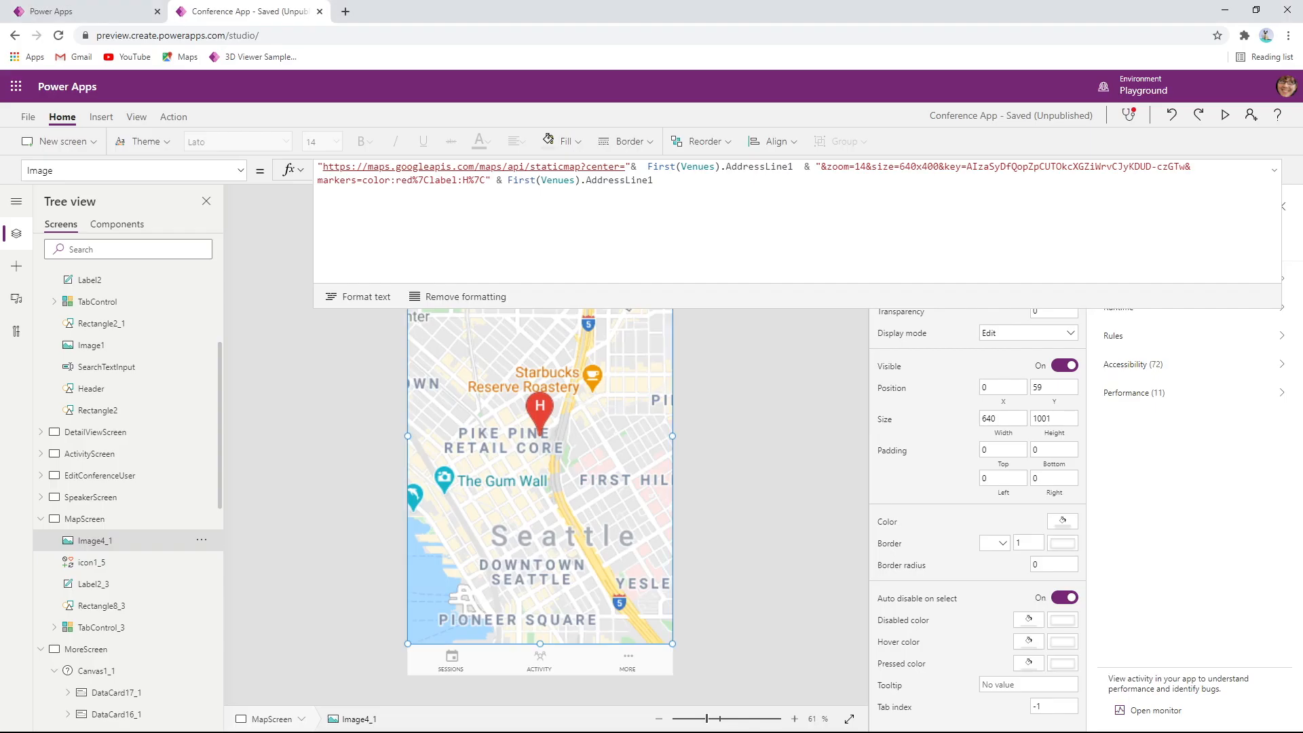
drag(1172, 167, 967, 166)
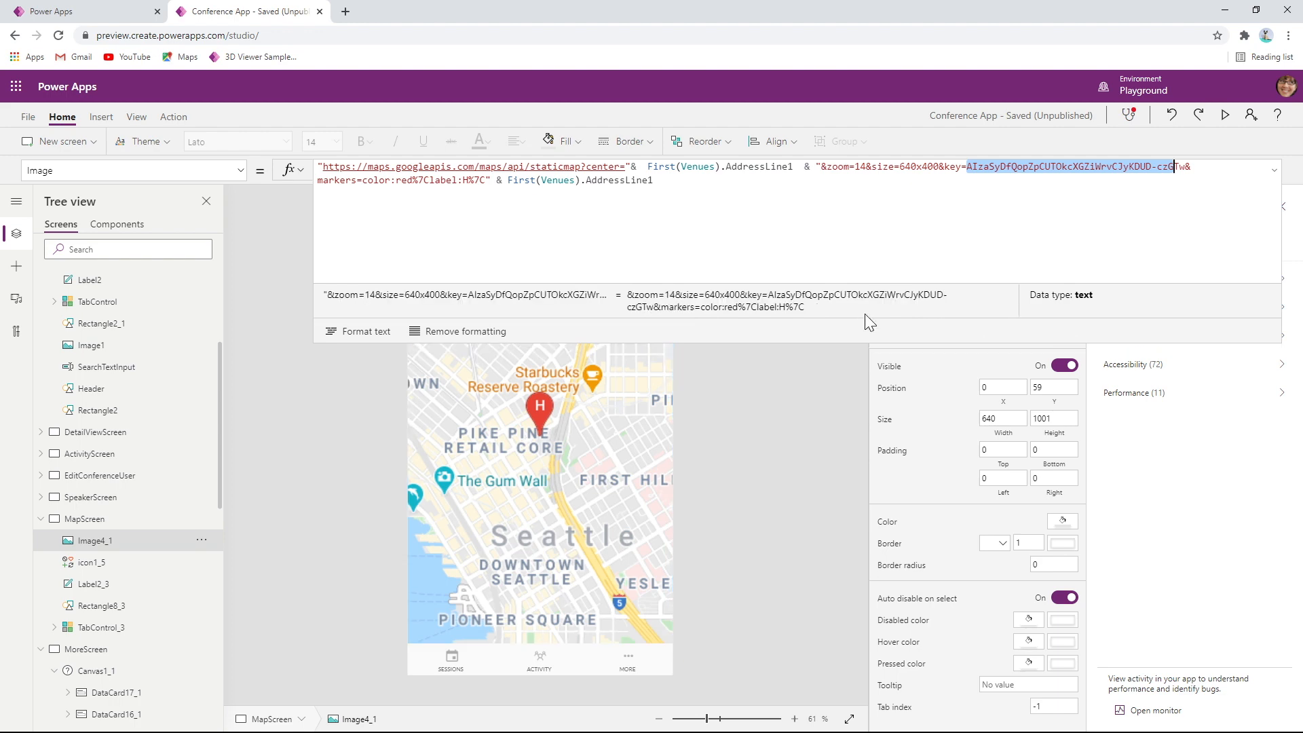
Return to the Power Apps Review Tool and score the Sensitive data item as FAIL
key(alt+Tab)
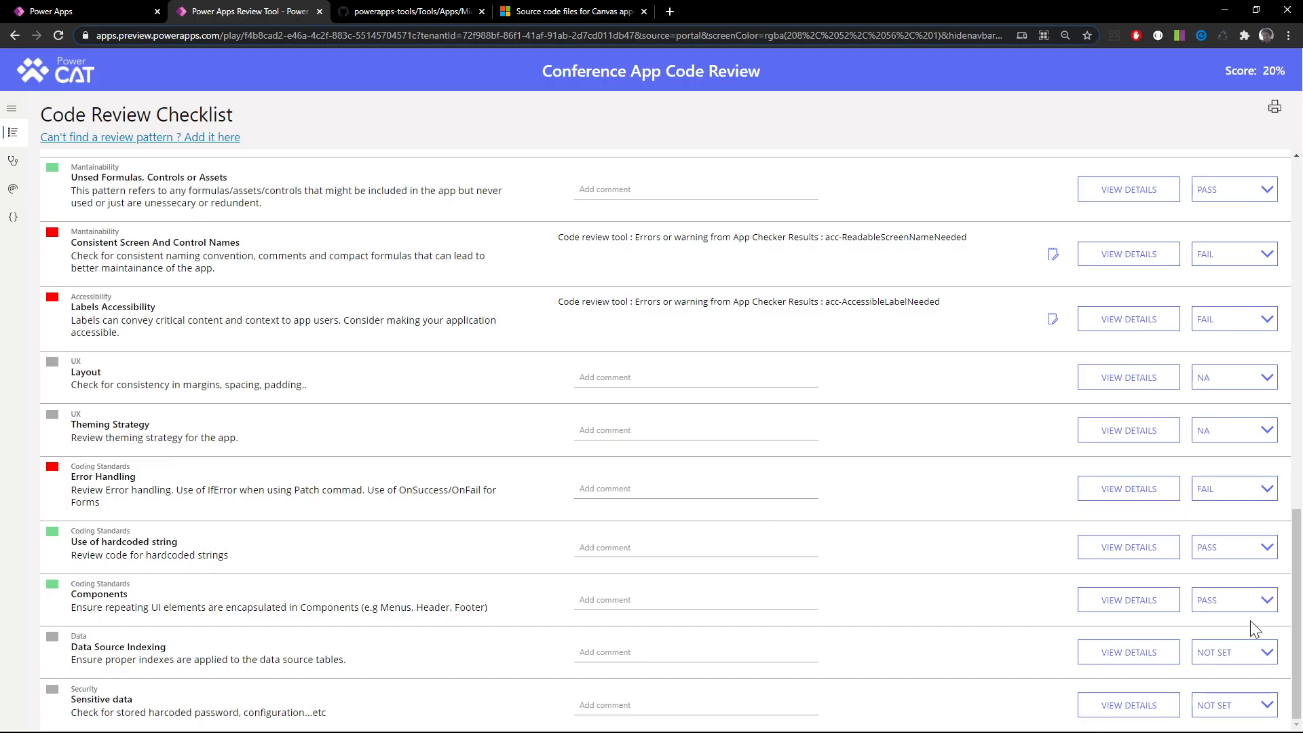
click(1236, 704)
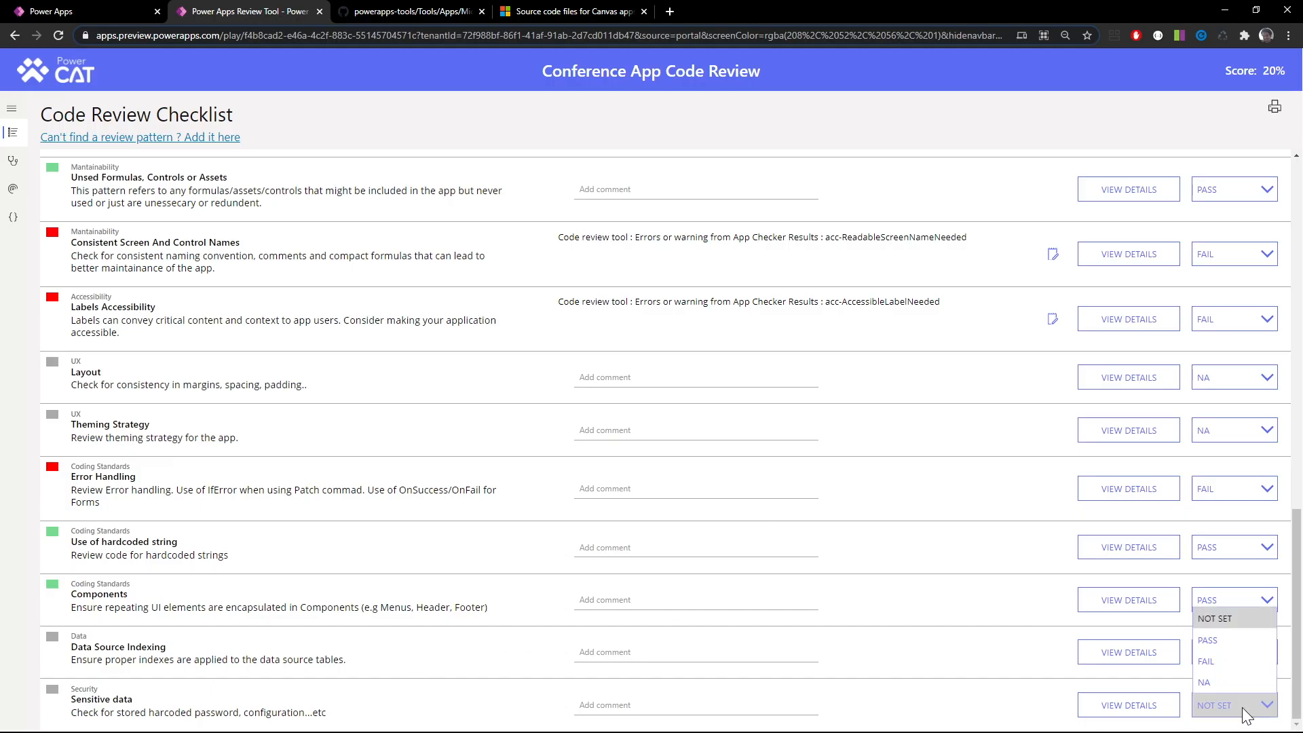
click(1224, 663)
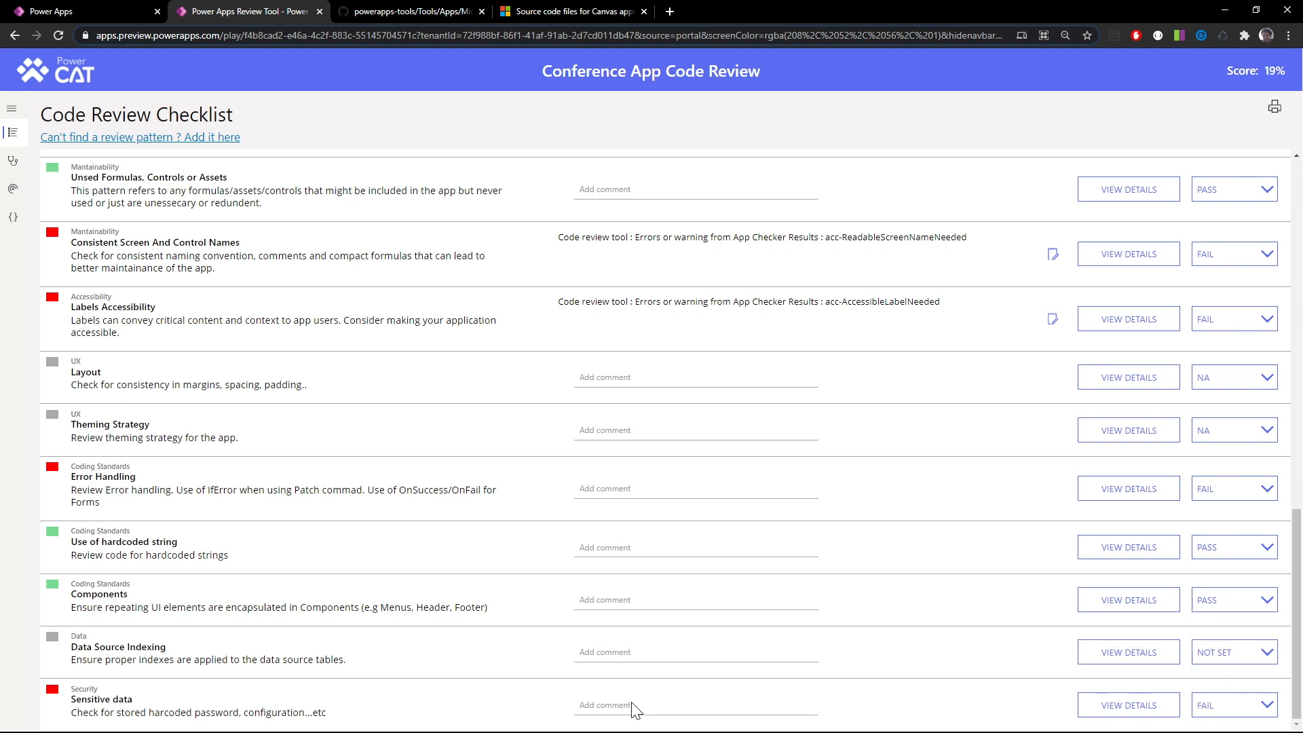
Link the DetailViewScreen Image4 Image formula from the Code Viewer to the Sensitive data review item, and return to the Code Review Checklist
click(16, 218)
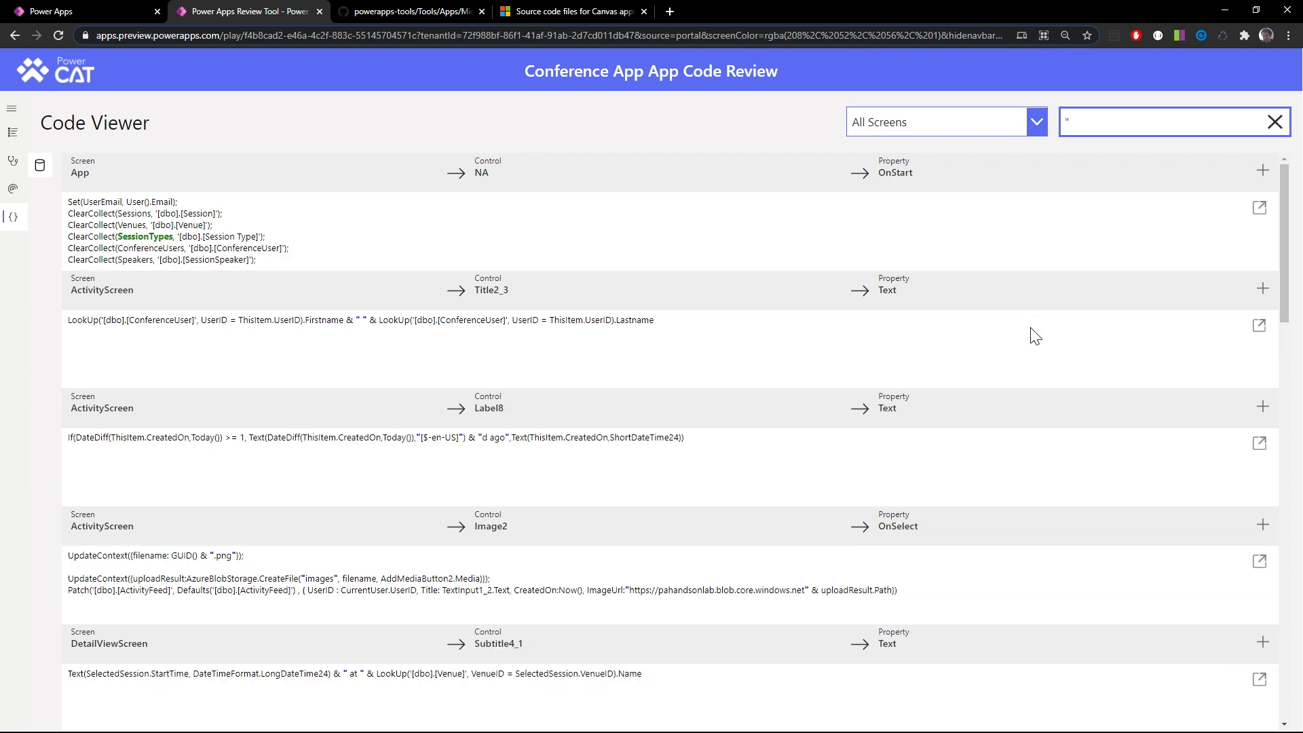
scroll(1035, 336, down, 5)
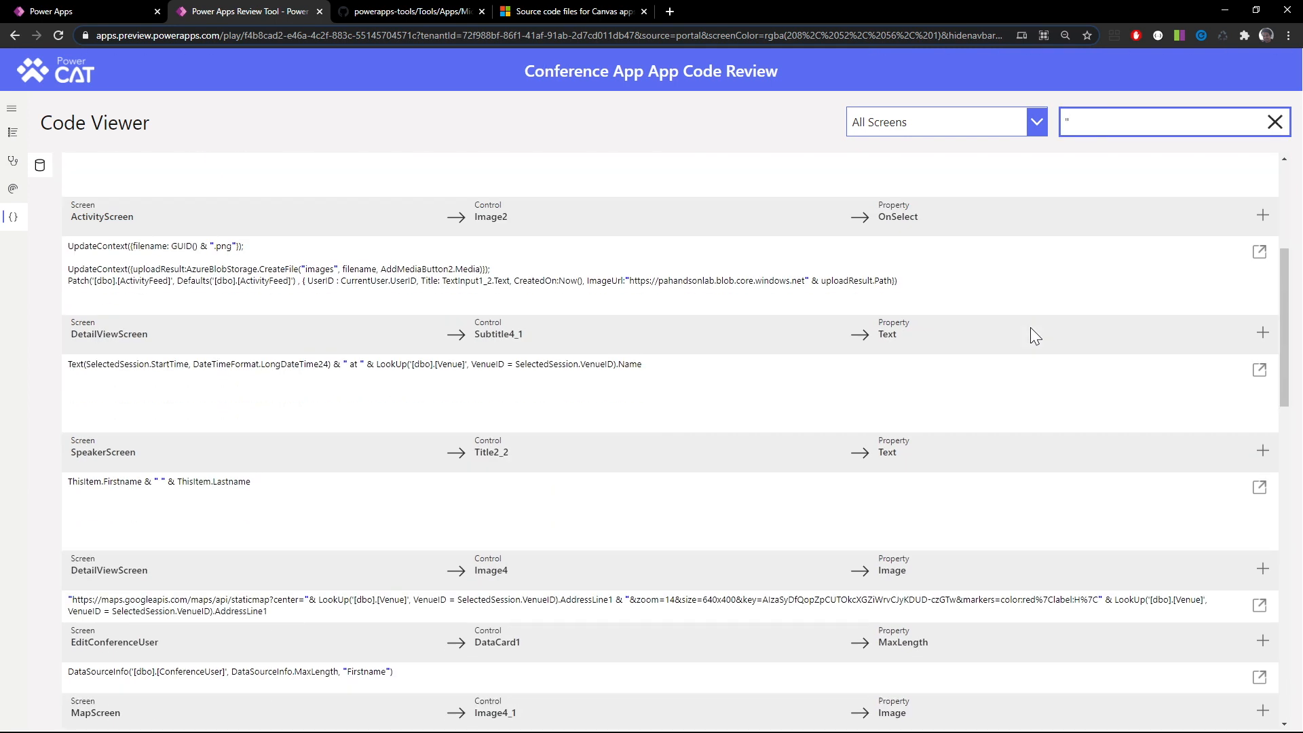
click(1260, 547)
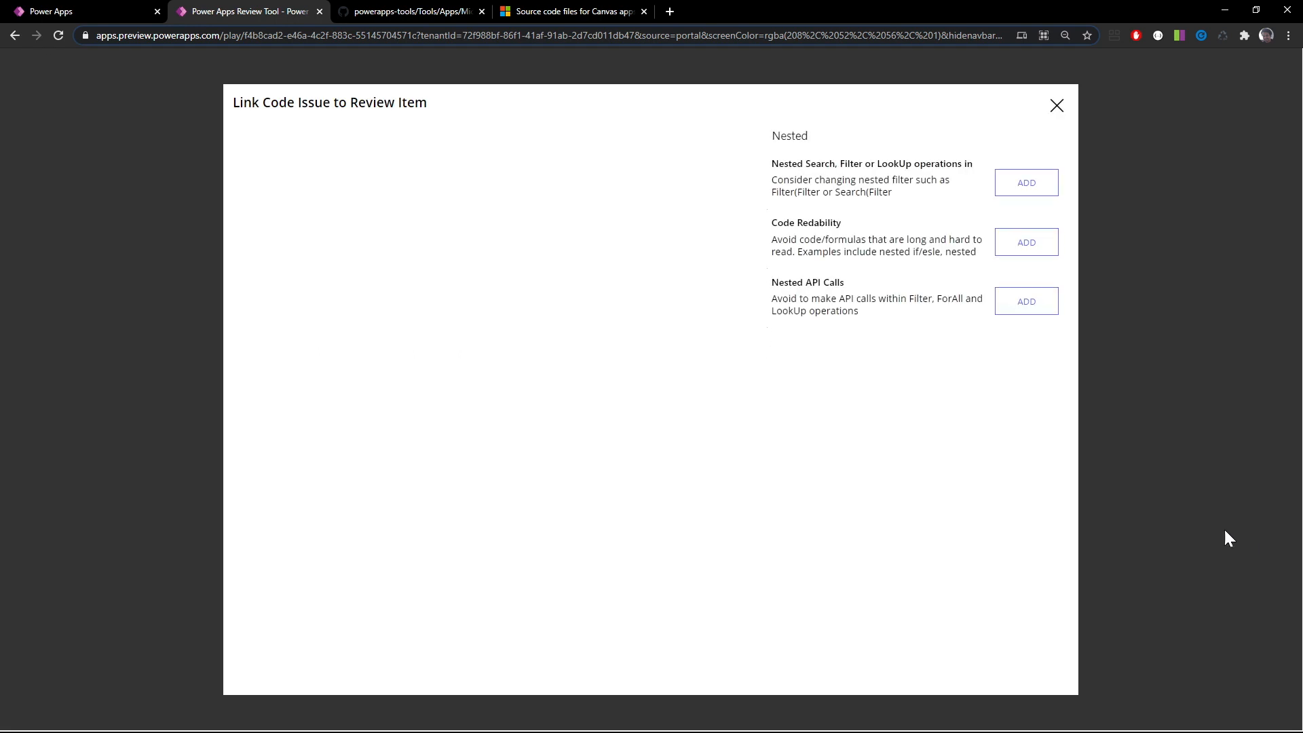
double_click(790, 136)
text(sen)
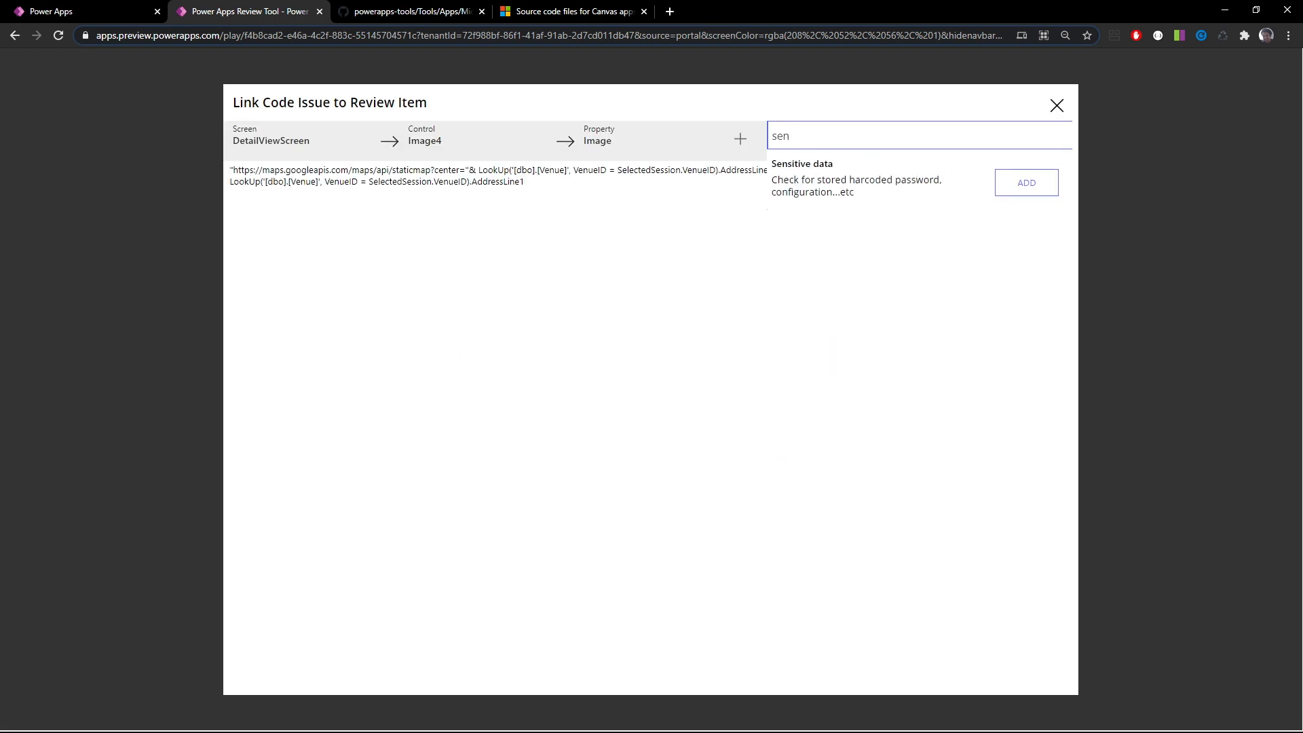
click(1029, 178)
click(1057, 106)
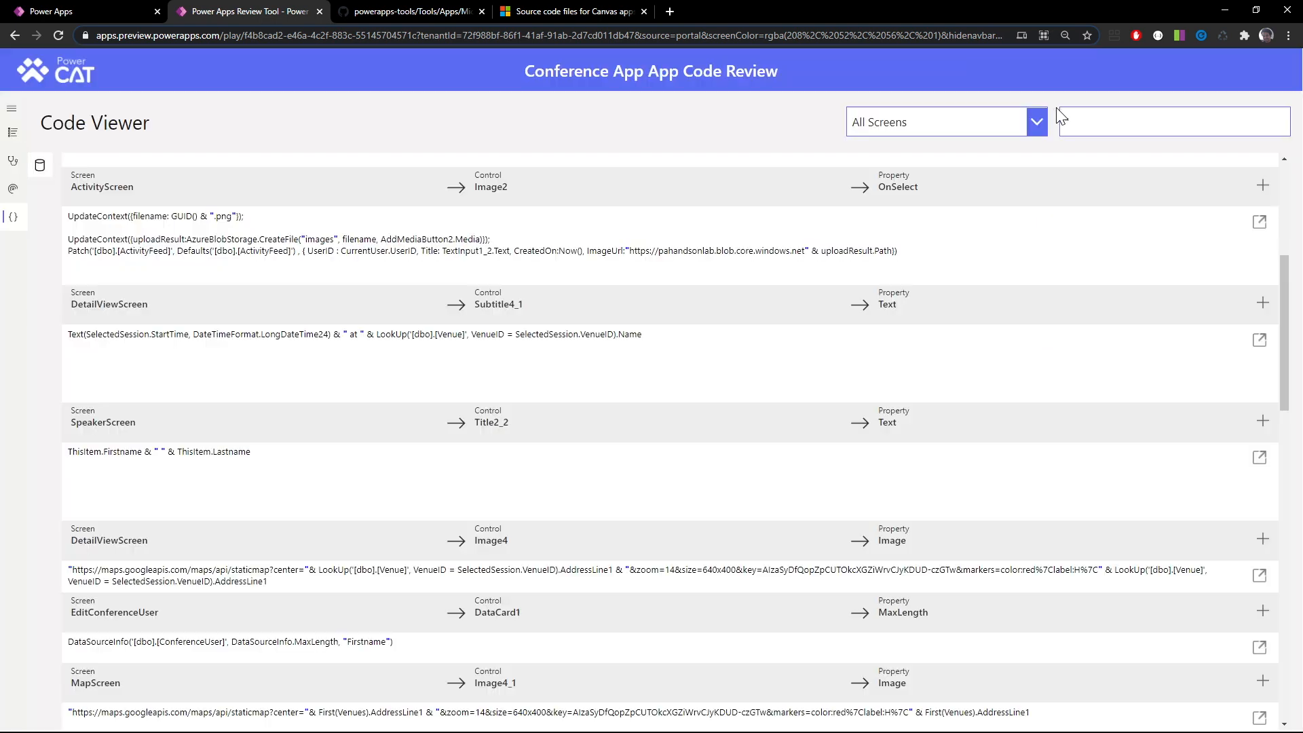
click(13, 133)
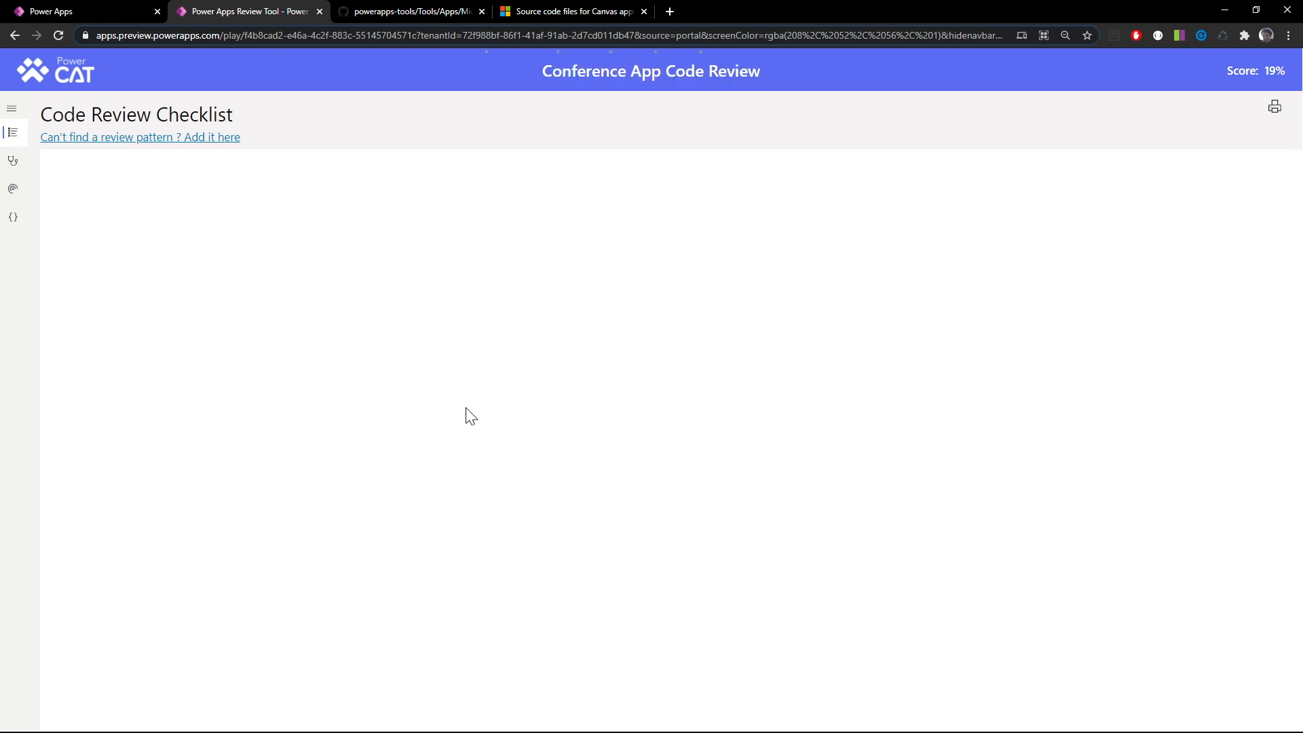
Check the linked formula in the details of the Sensitive data item, and close the details
scroll(466, 412, down, 10)
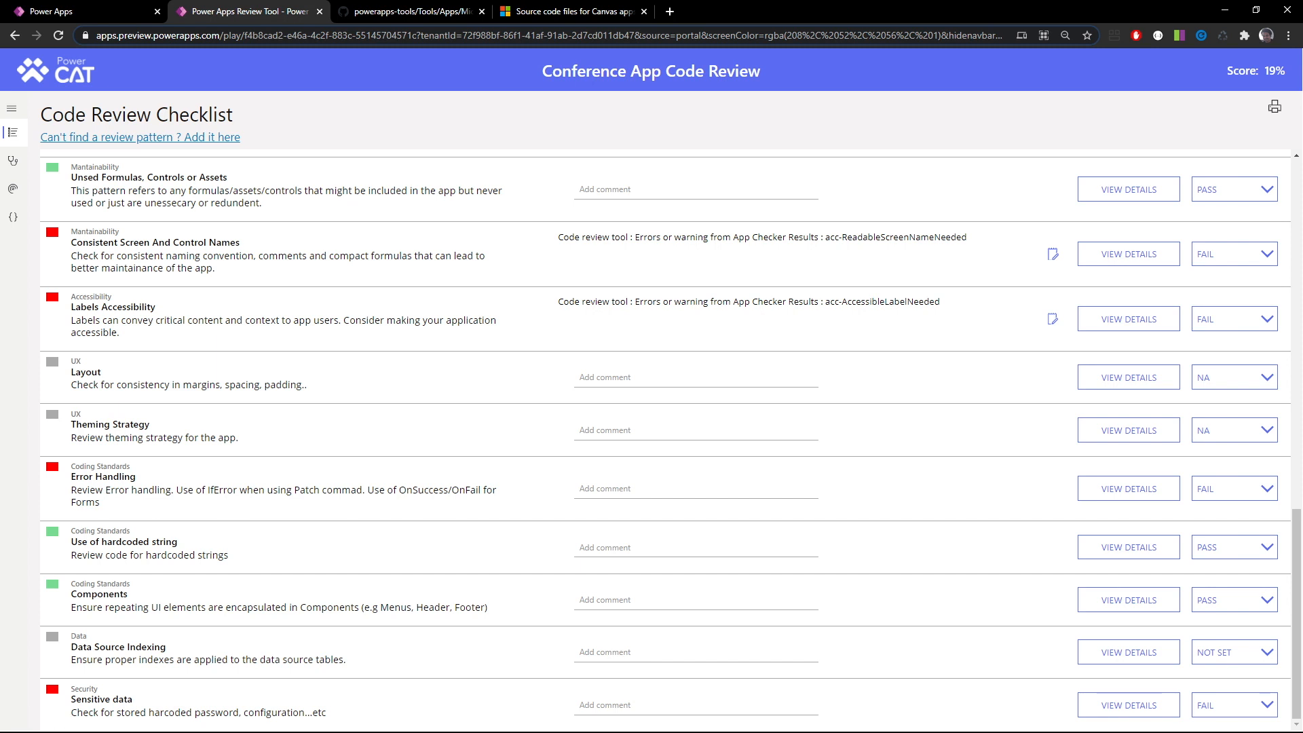
click(1130, 706)
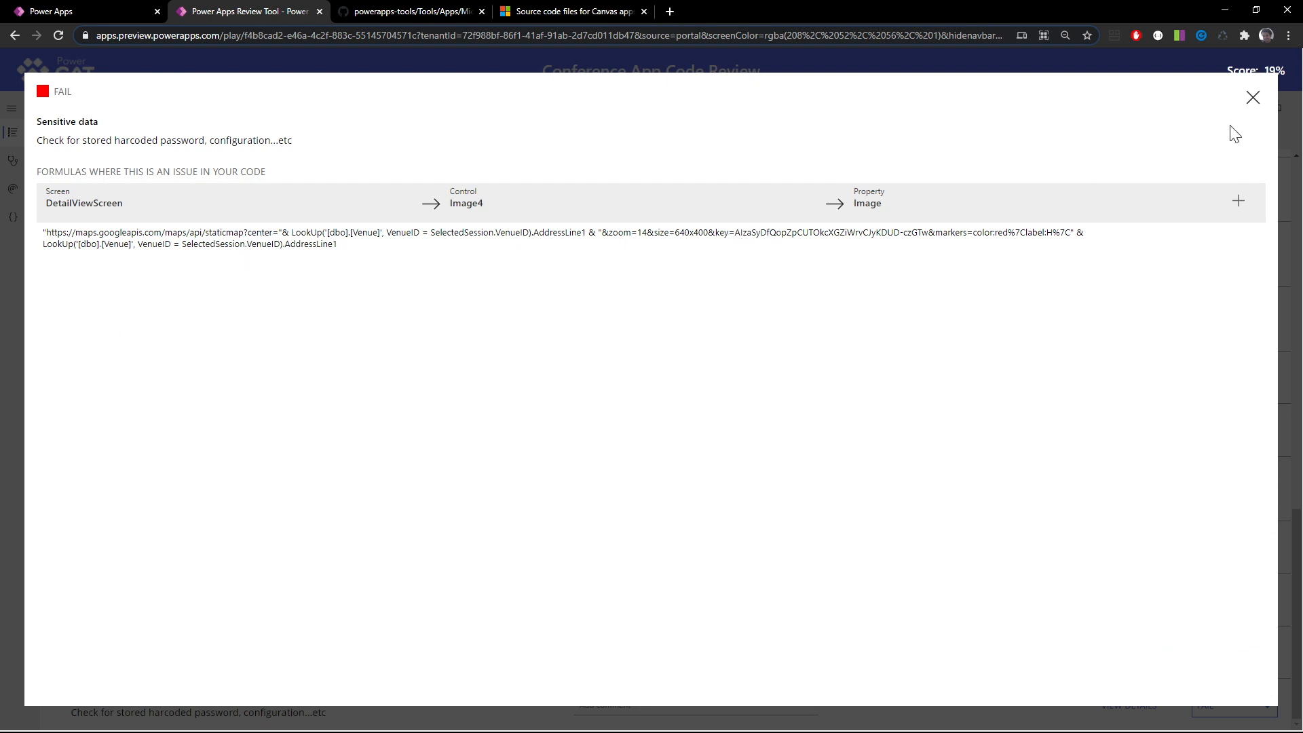
click(1253, 97)
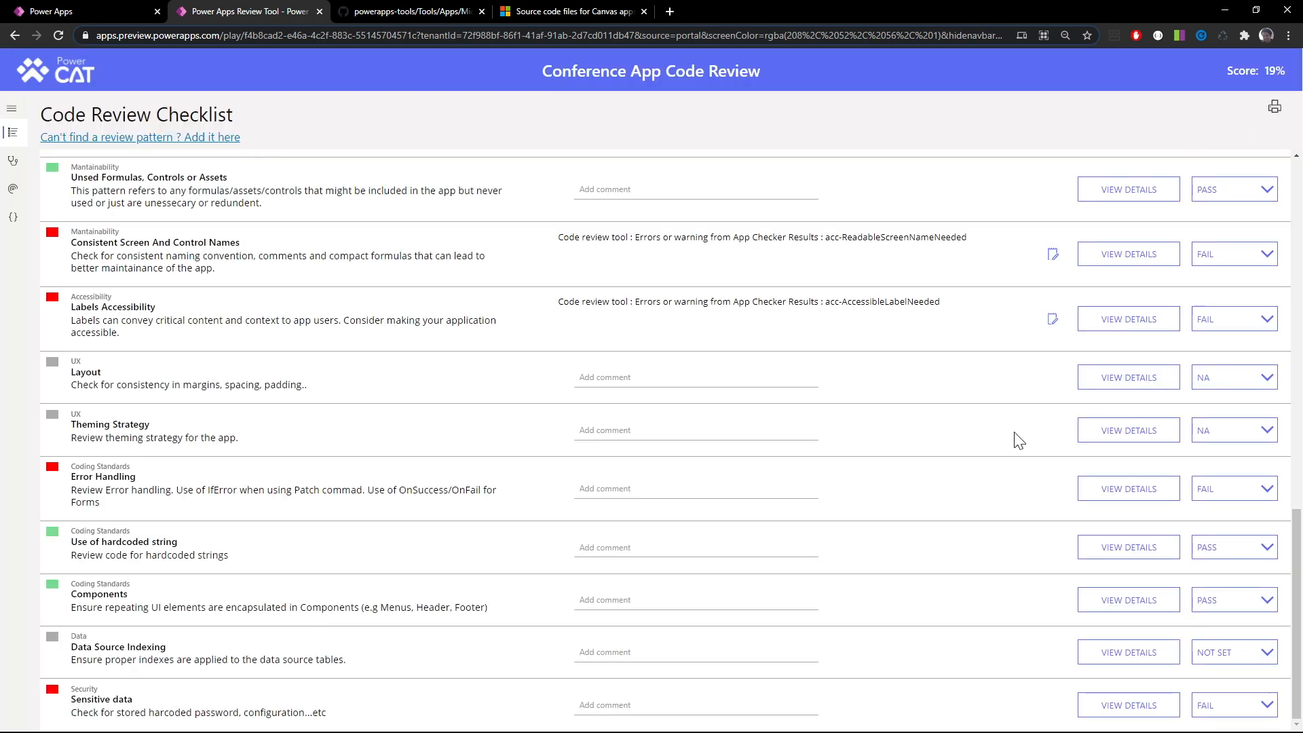
Add the comment "remove hardcoded key" to the Sensitive data item and submit it
click(628, 706)
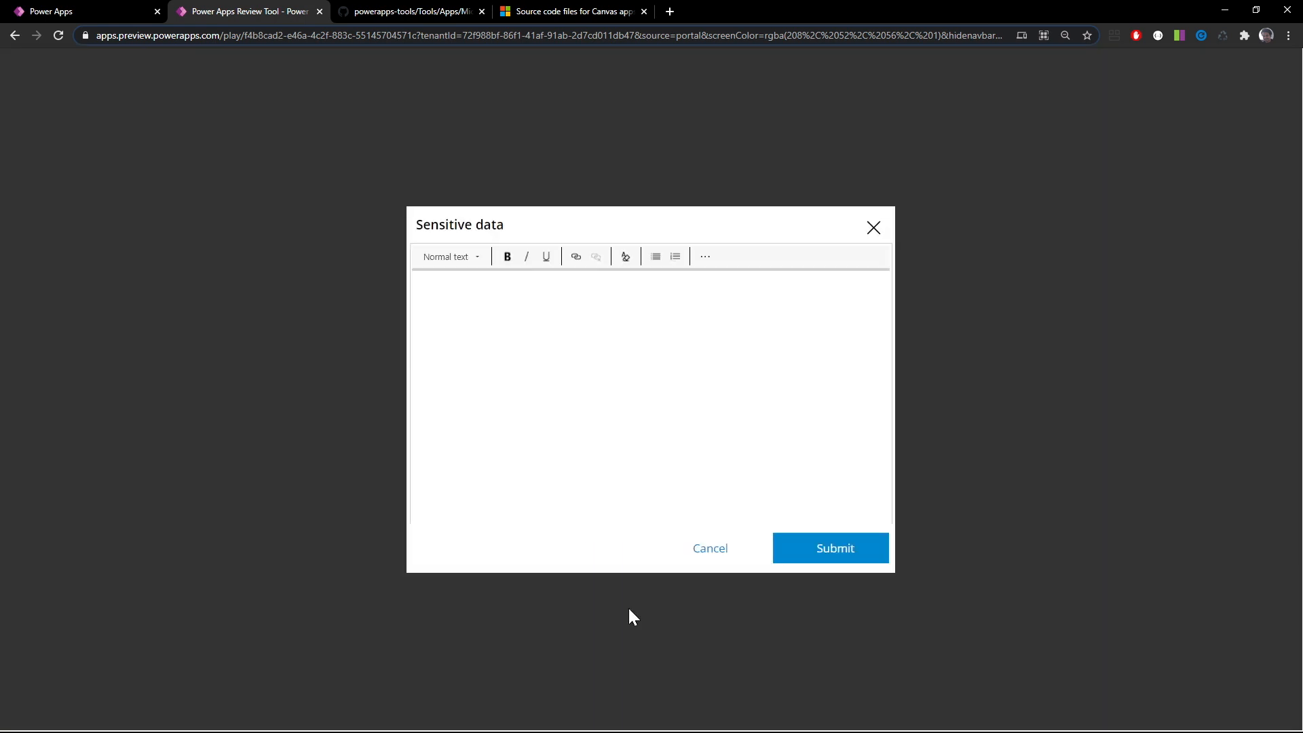
text(remocv)
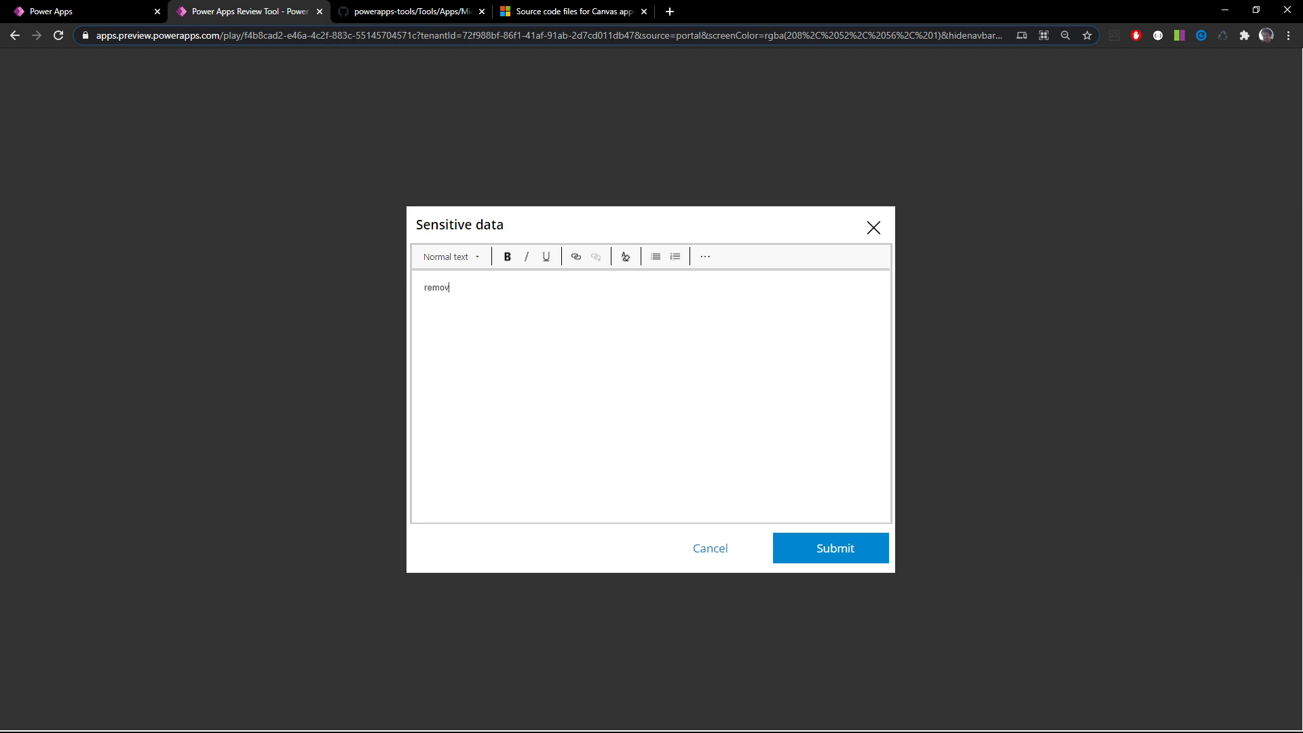
text(Keyu)
key(BackSpace)
key(BackSpace)
text(hardcoded key)
click(842, 562)
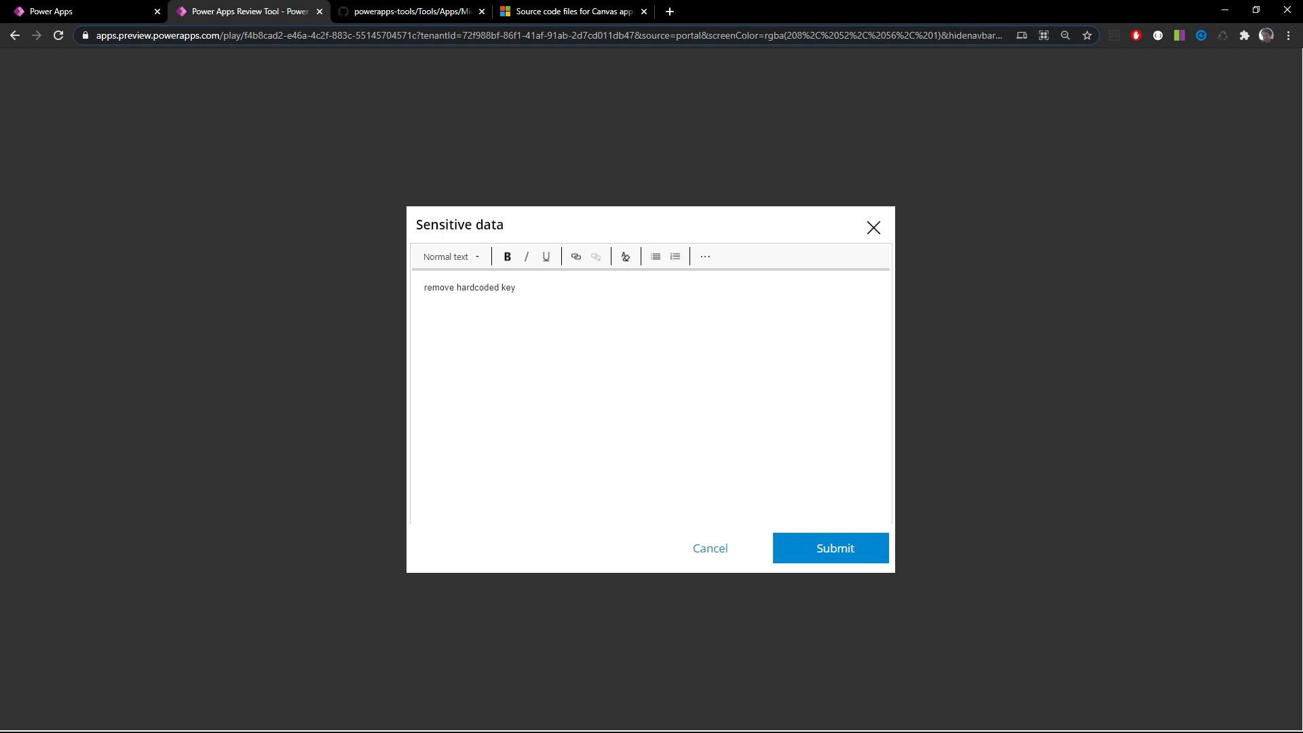
click(856, 549)
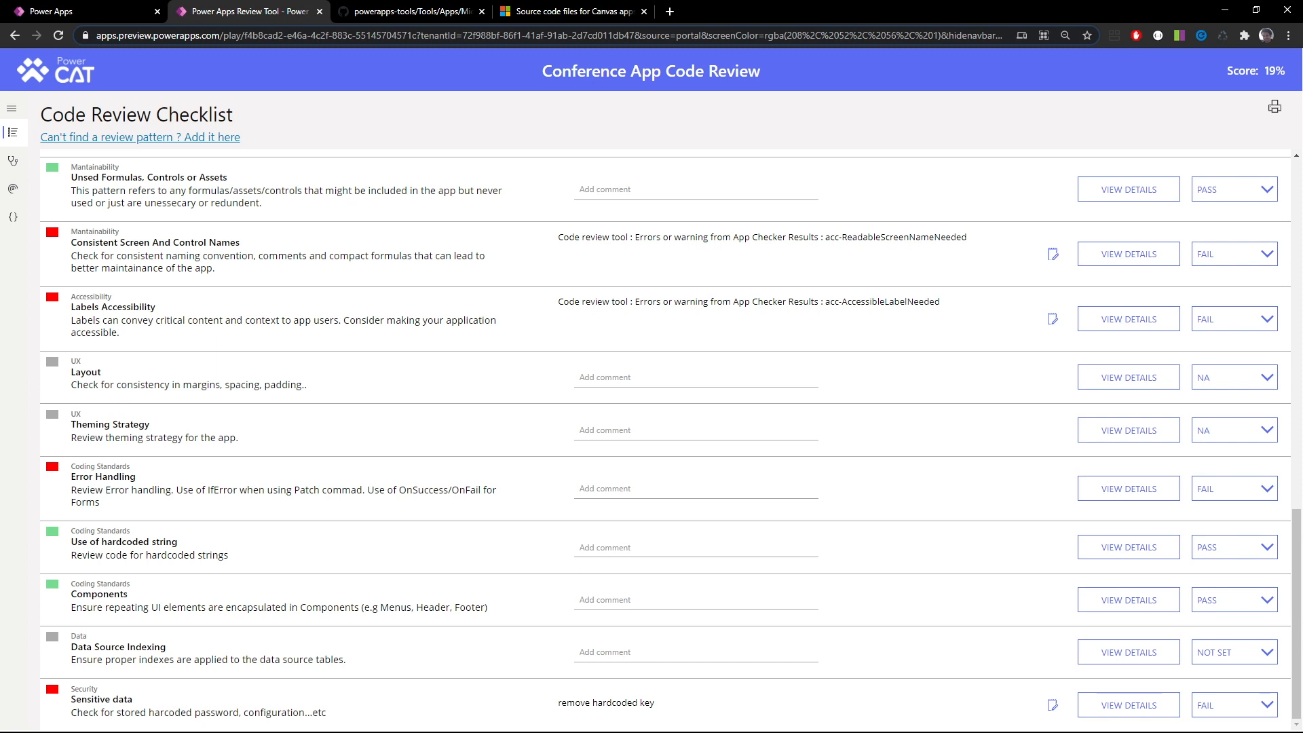
Score the Data Source Indexing item as NA
click(1216, 652)
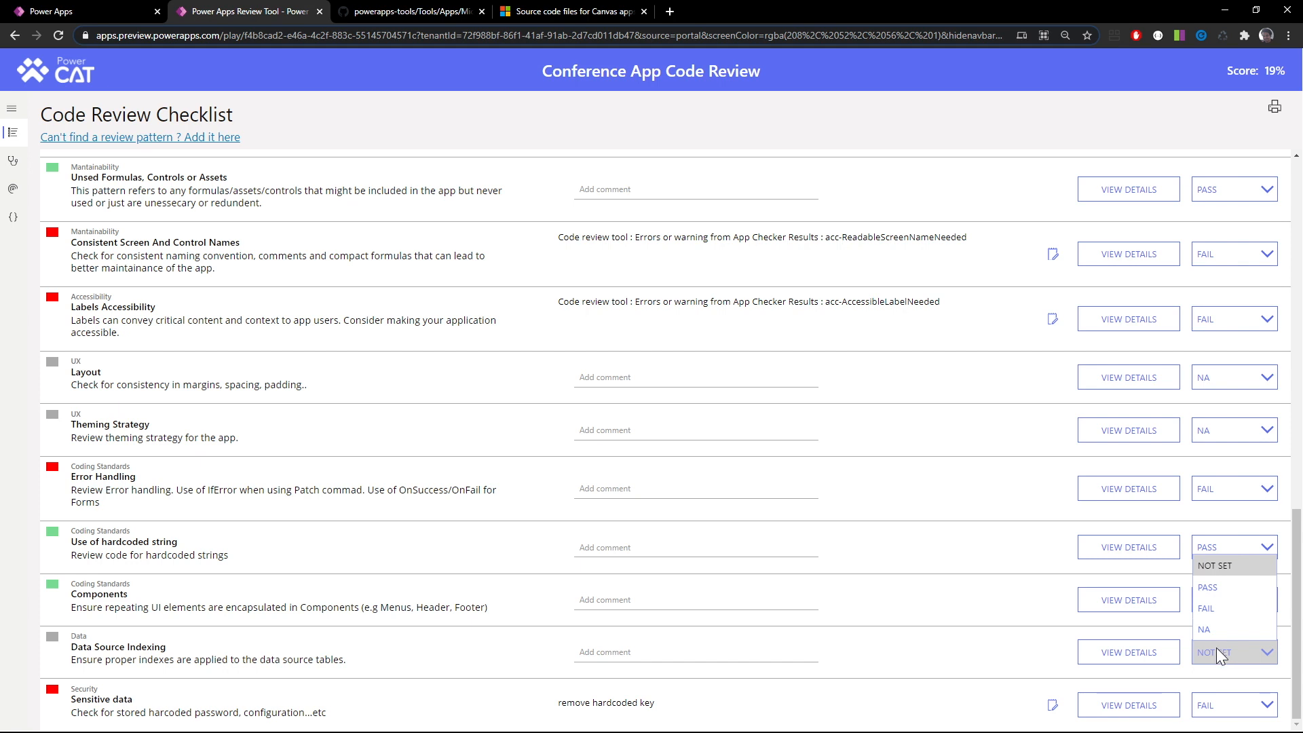
click(1219, 644)
click(1219, 645)
click(1222, 628)
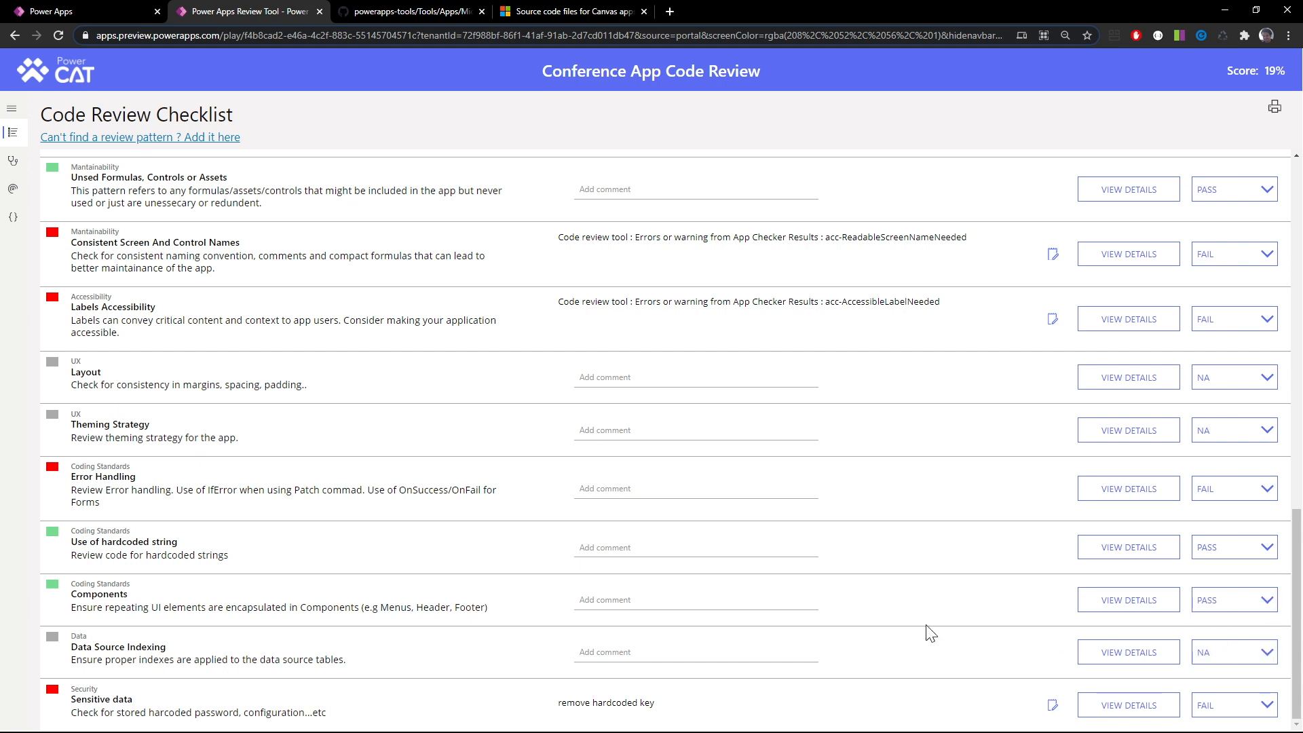
Open the page for adding a missing review pattern and examine the existing patterns, including the Use of hardcoded string definition
scroll(334, 523, up, 10)
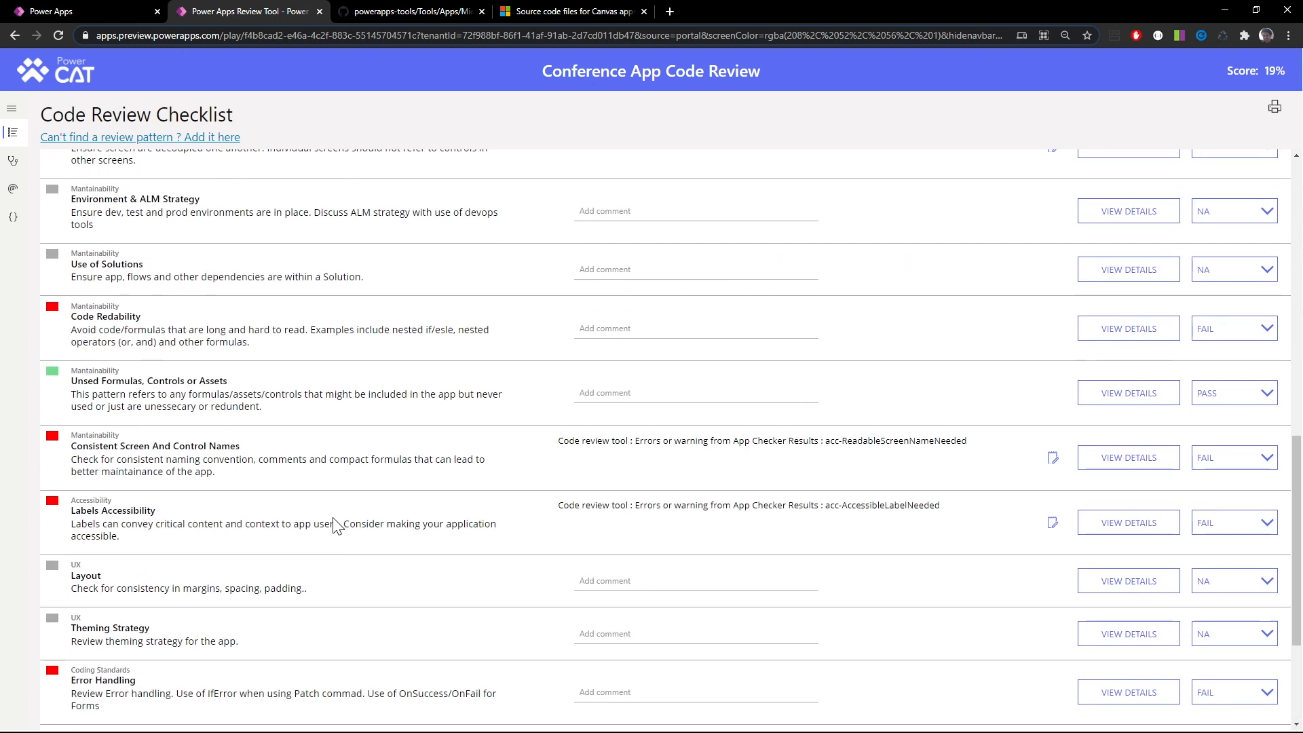
scroll(335, 523, up, 5)
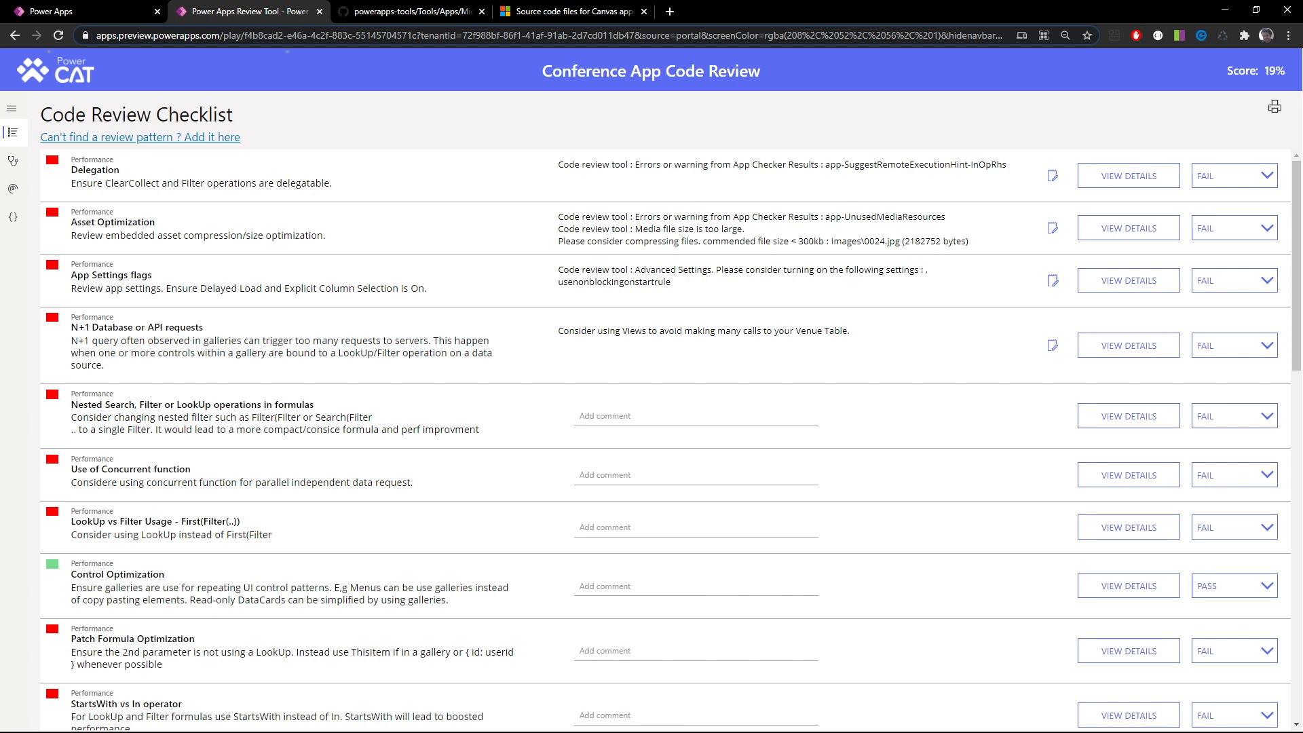
click(143, 138)
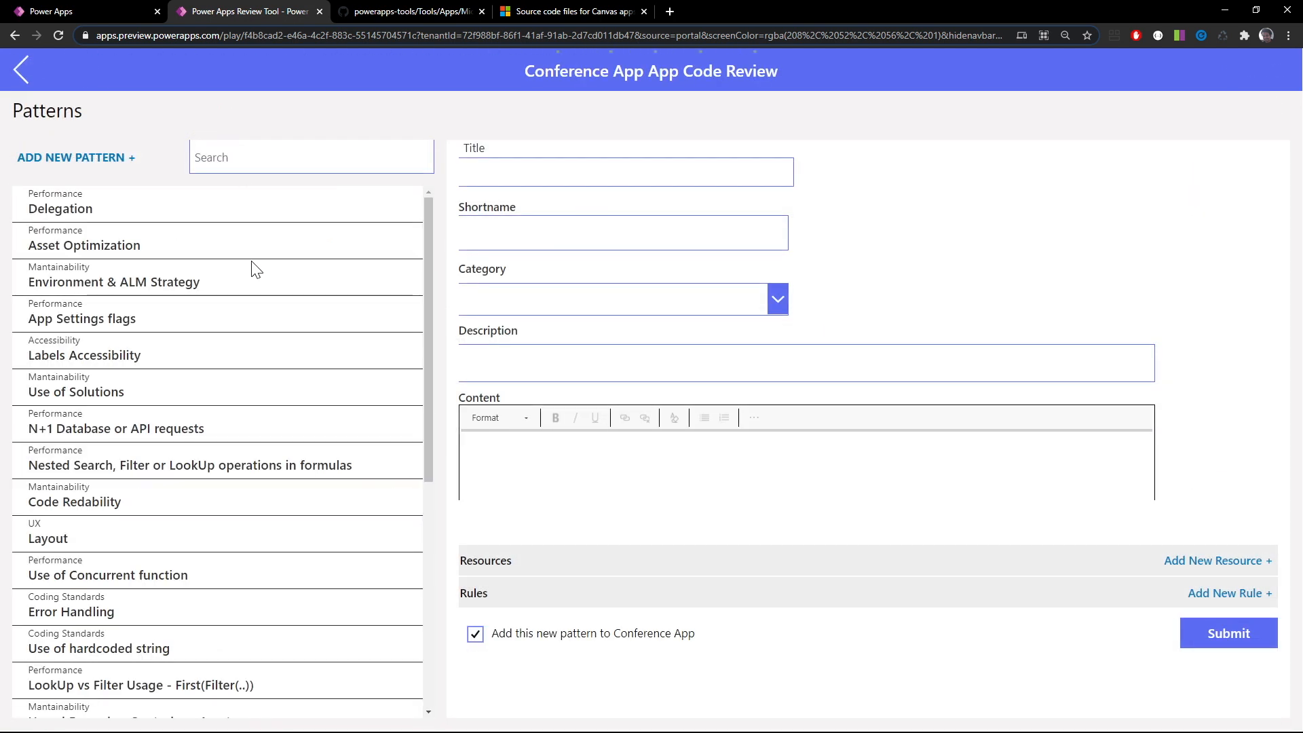
scroll(257, 270, down, 6)
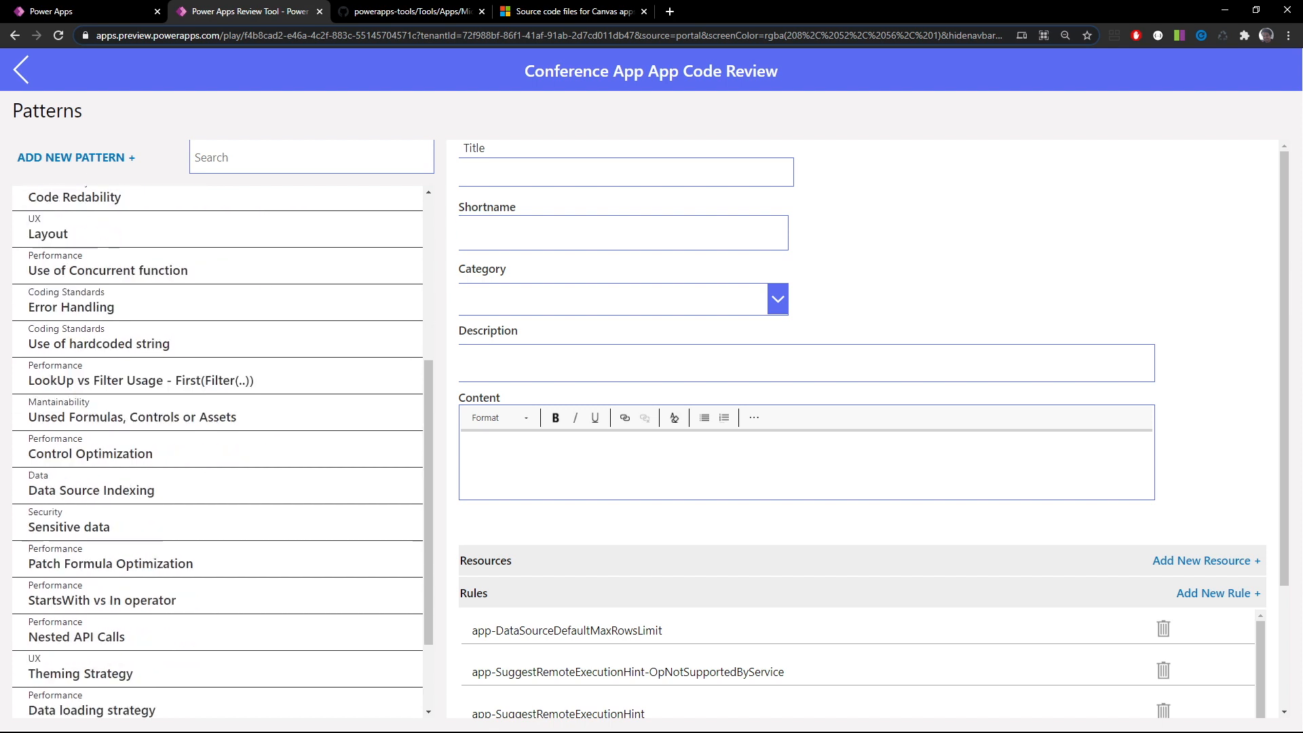
click(247, 243)
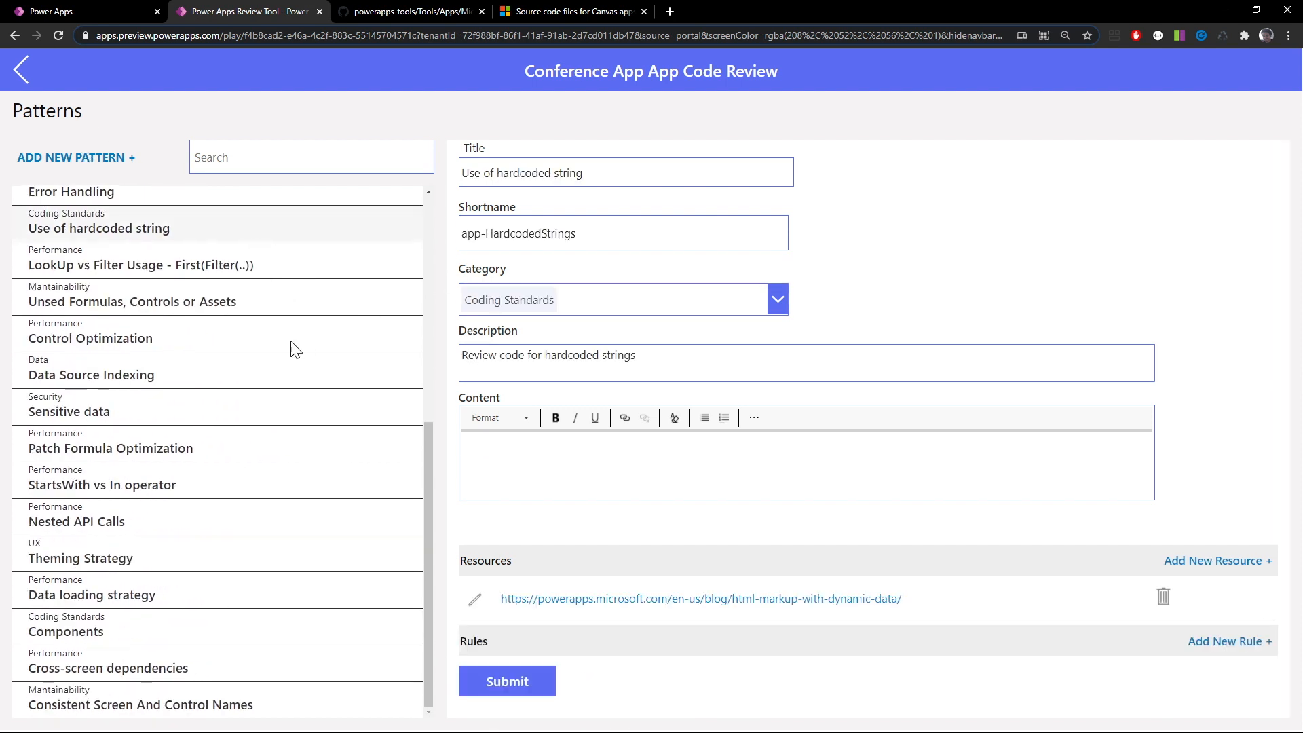
scroll(290, 346, up, 3)
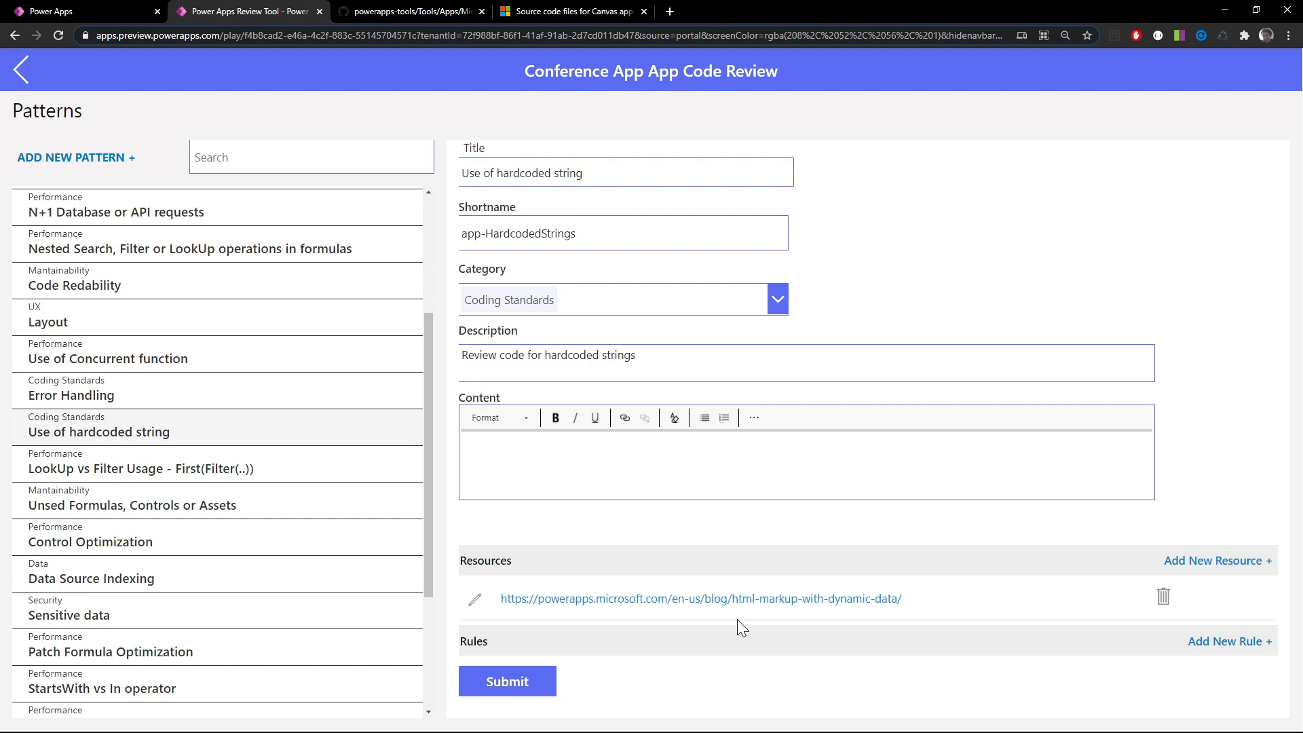
scroll(348, 553, up, 3)
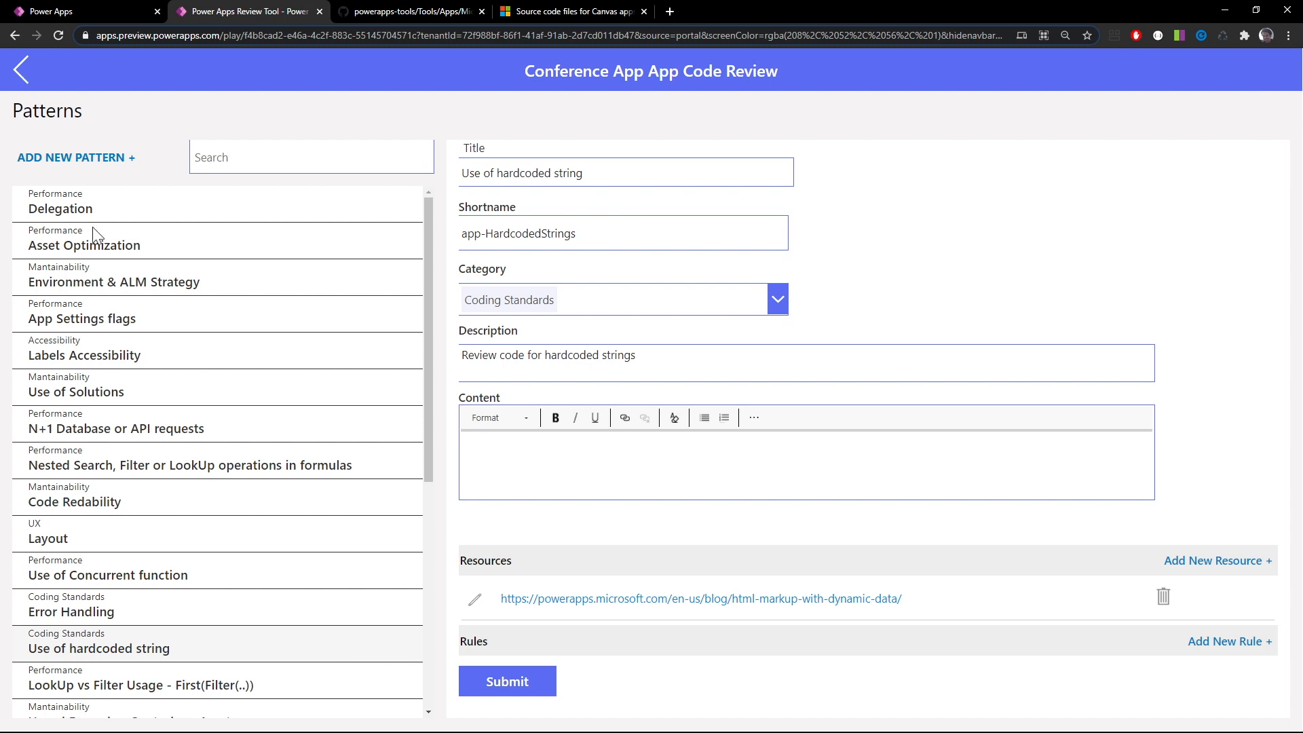
Return to the Code Review Checklist and generate the Conference App review report
click(18, 68)
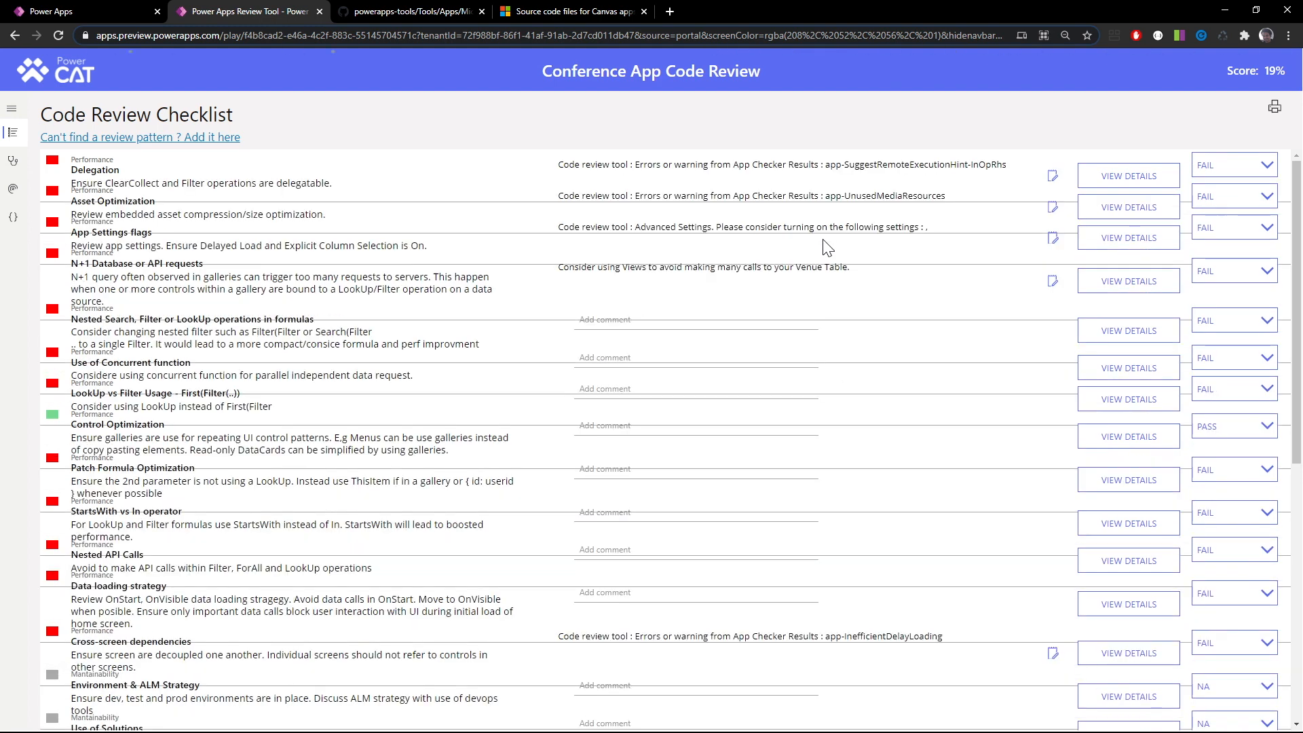
click(1276, 109)
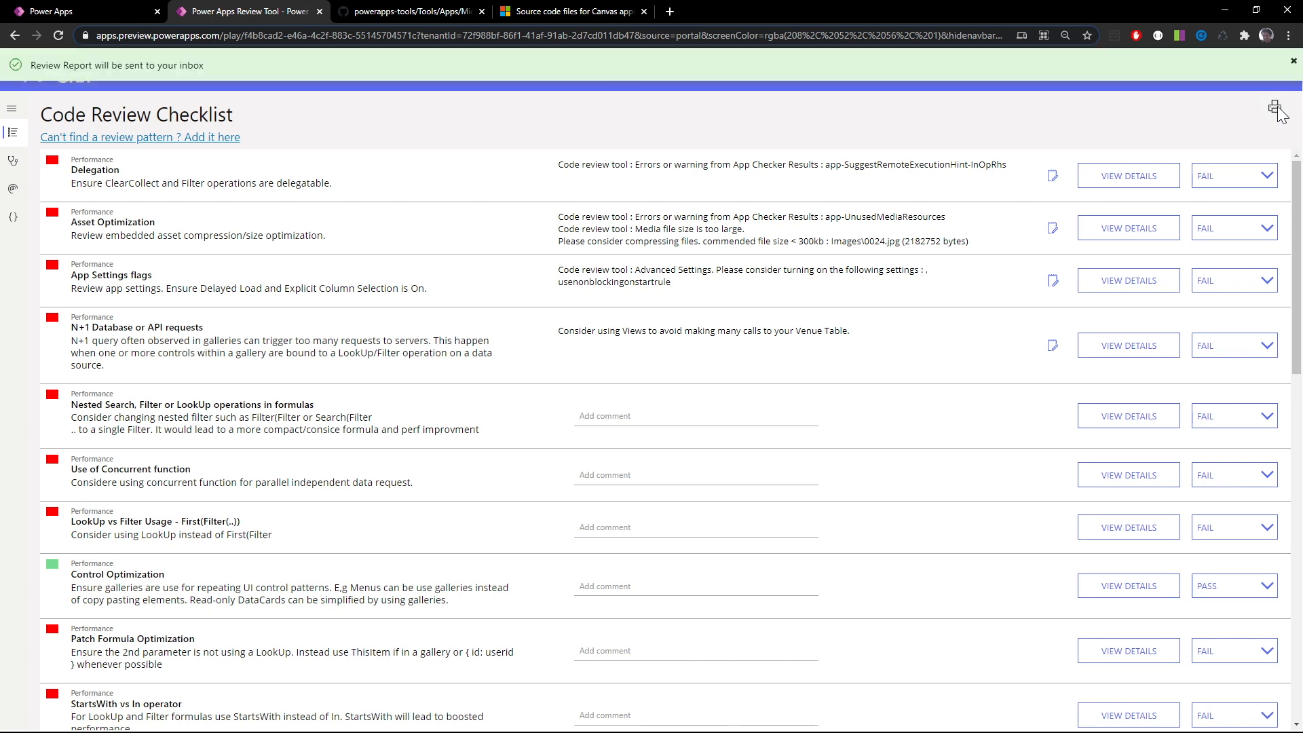